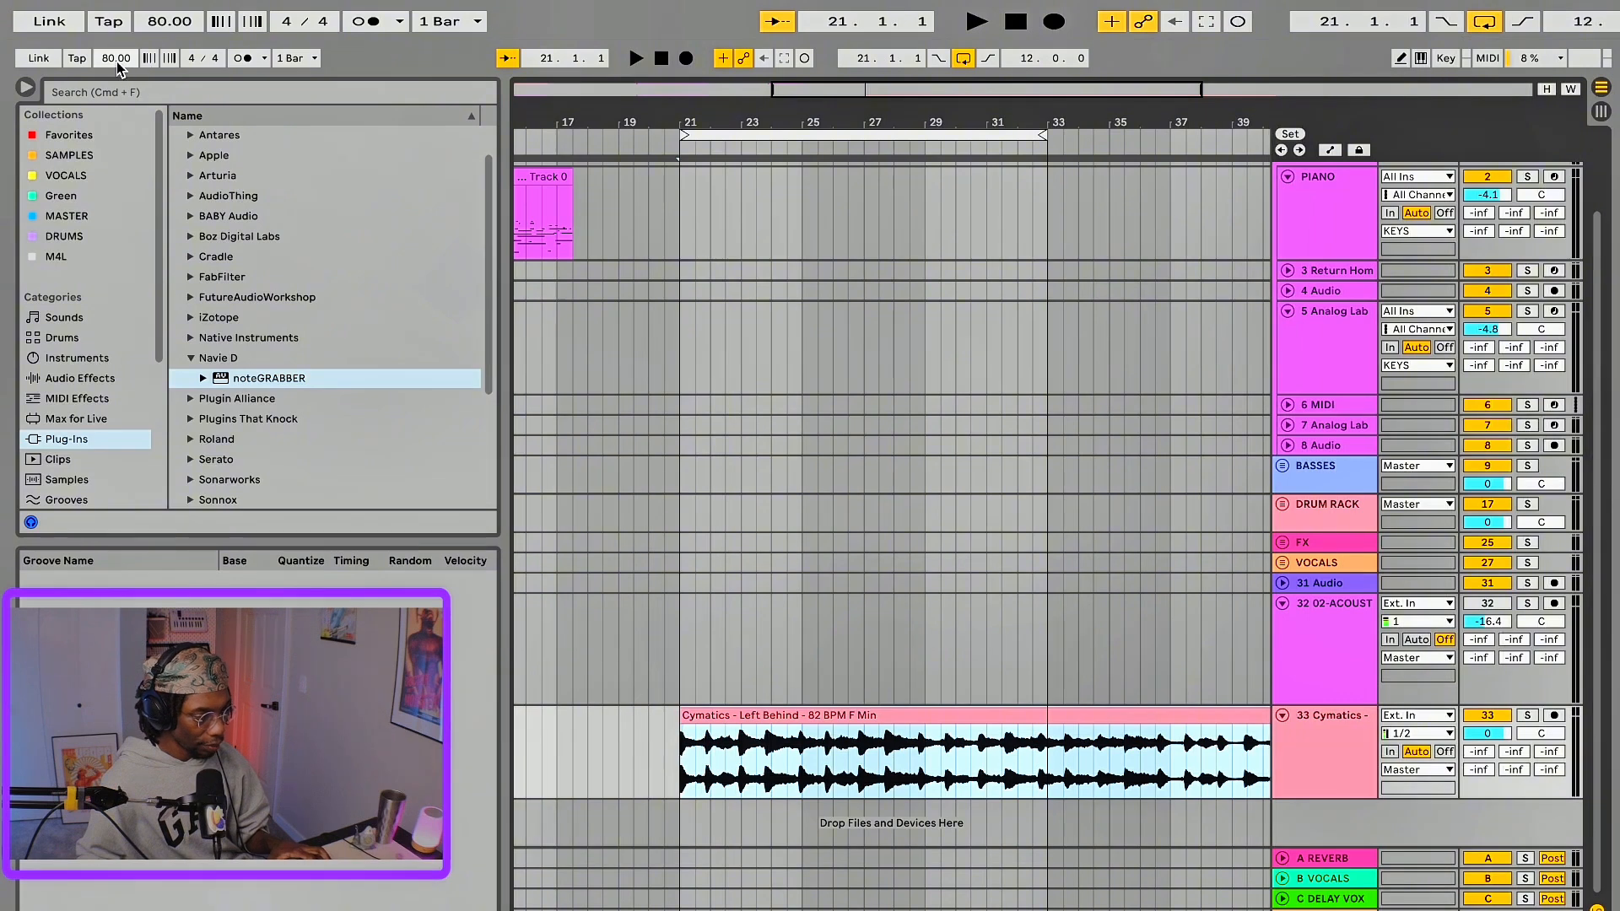
- Capture the Cymatics - Left Behind loop in noteGRABBER and trace the C2 bass note in its spectrogram
double_click(920, 711)
left_click_drag(1071, 182, 762, 96)
key("space")
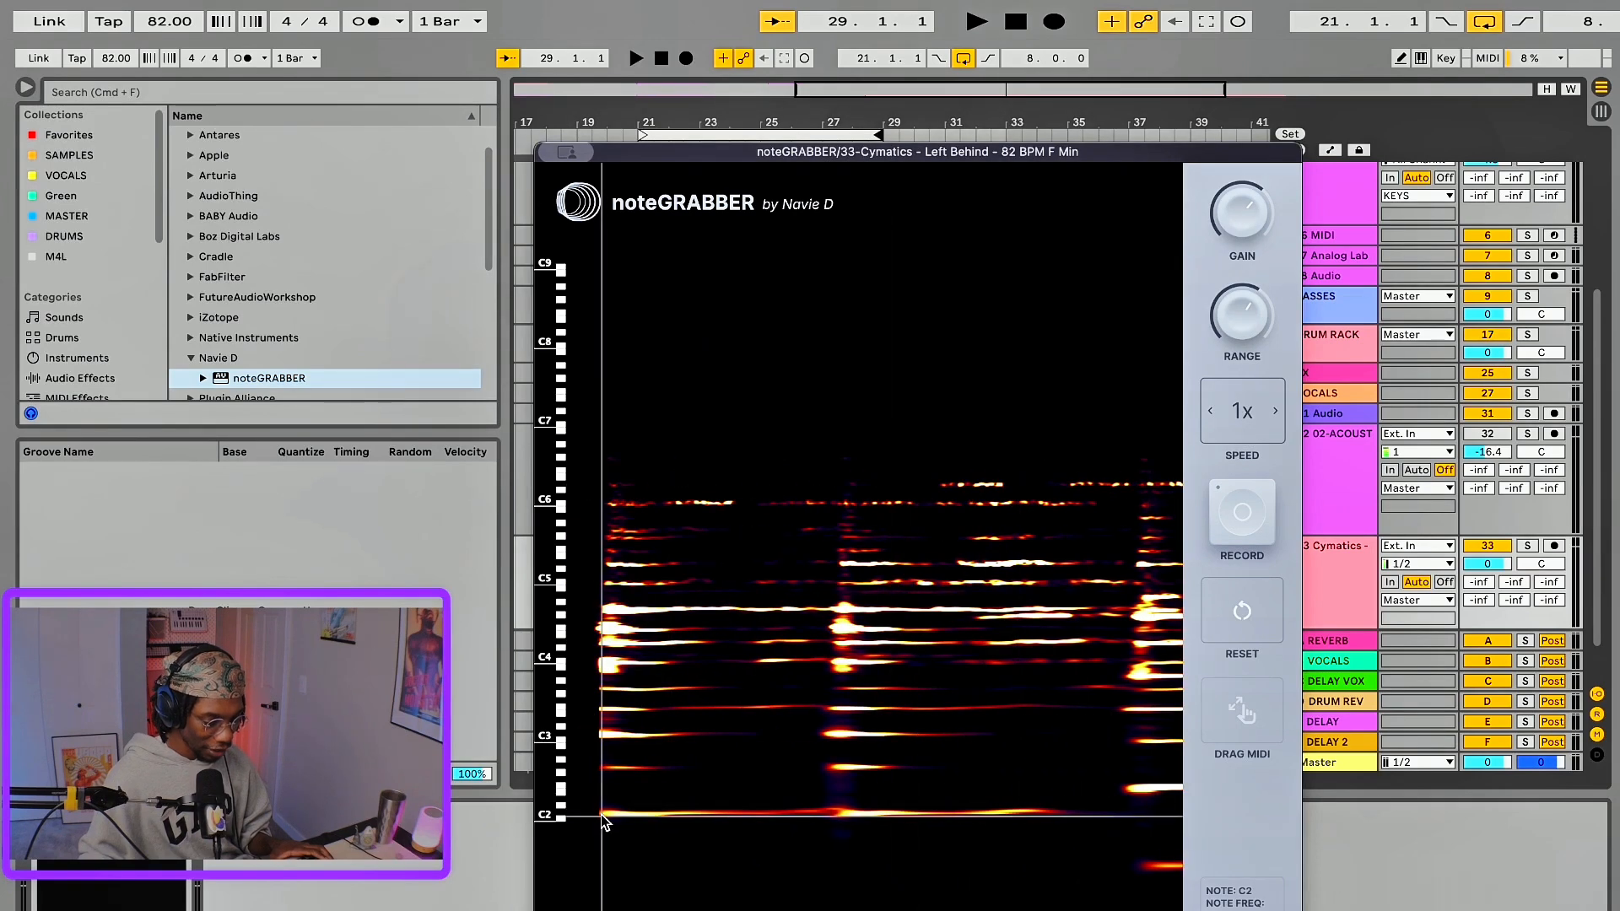
left_click_drag(601, 814, 826, 811)
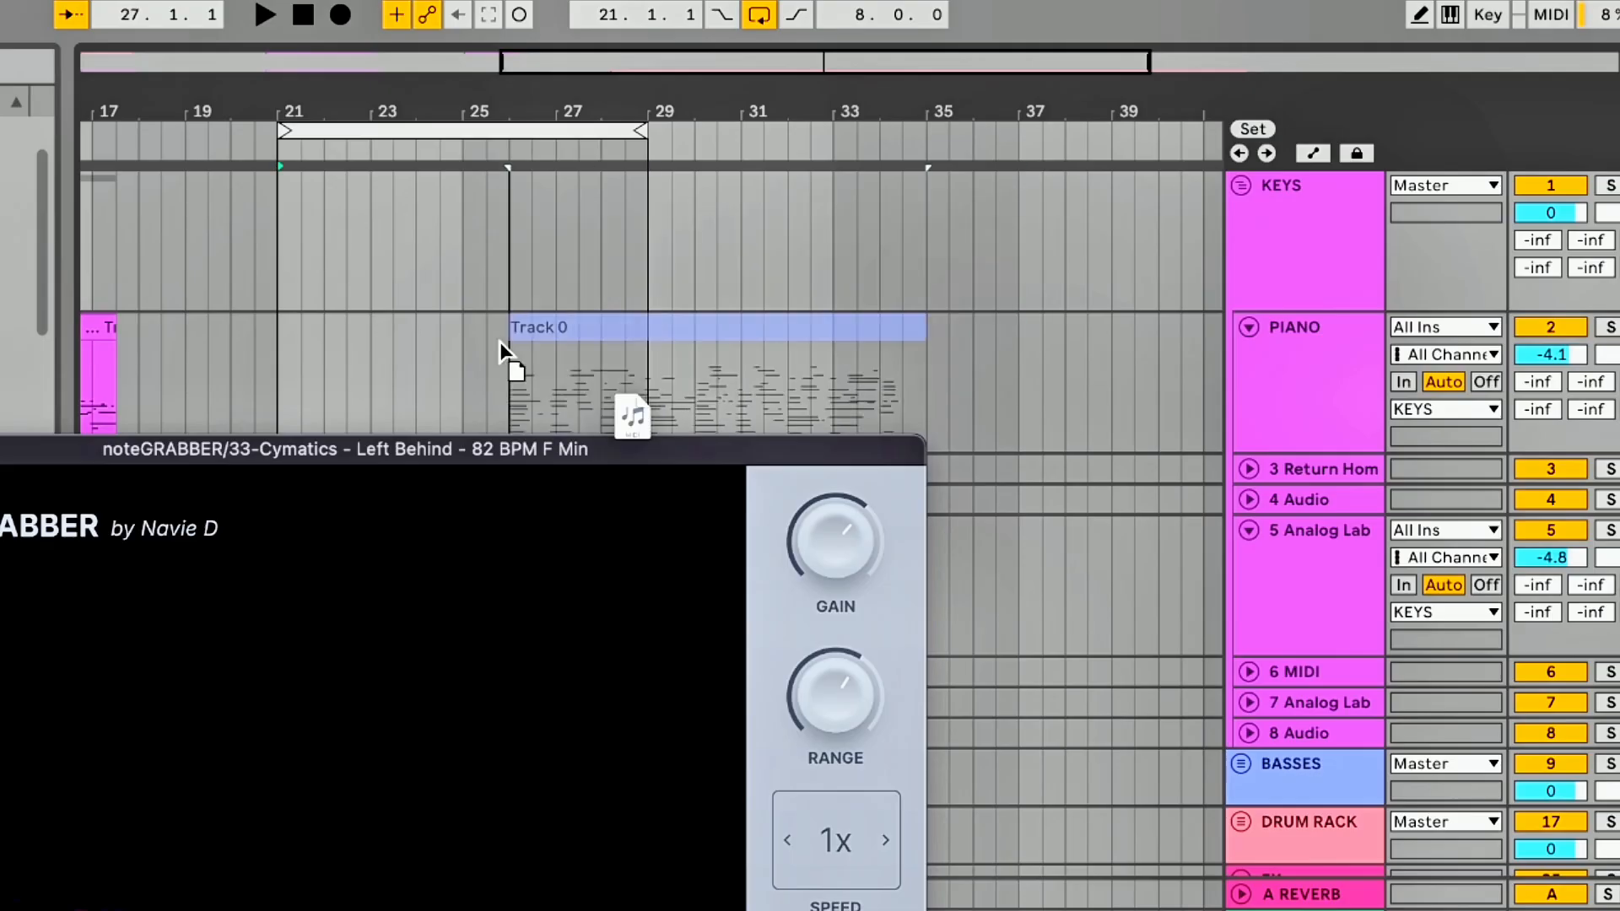
- Place the MIDI extracted by noteGRABBER on the PIANO track, starting at bar 21
left_click_drag(789, 281, 620, 292)
left_click_drag(250, 368, 253, 368)
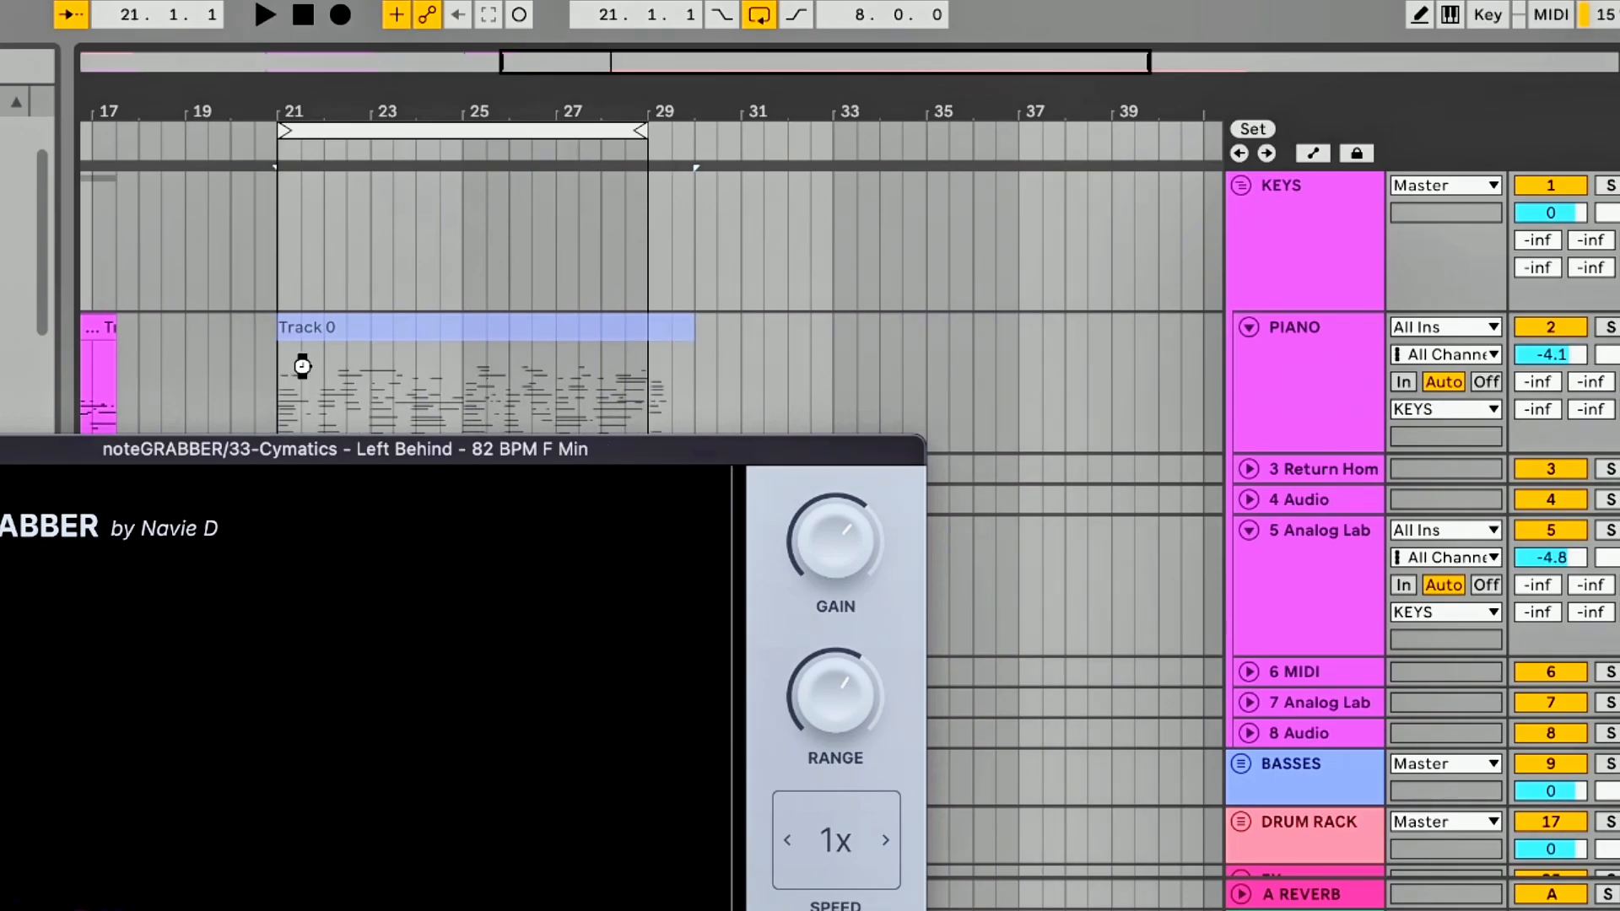
left_click(632, 802)
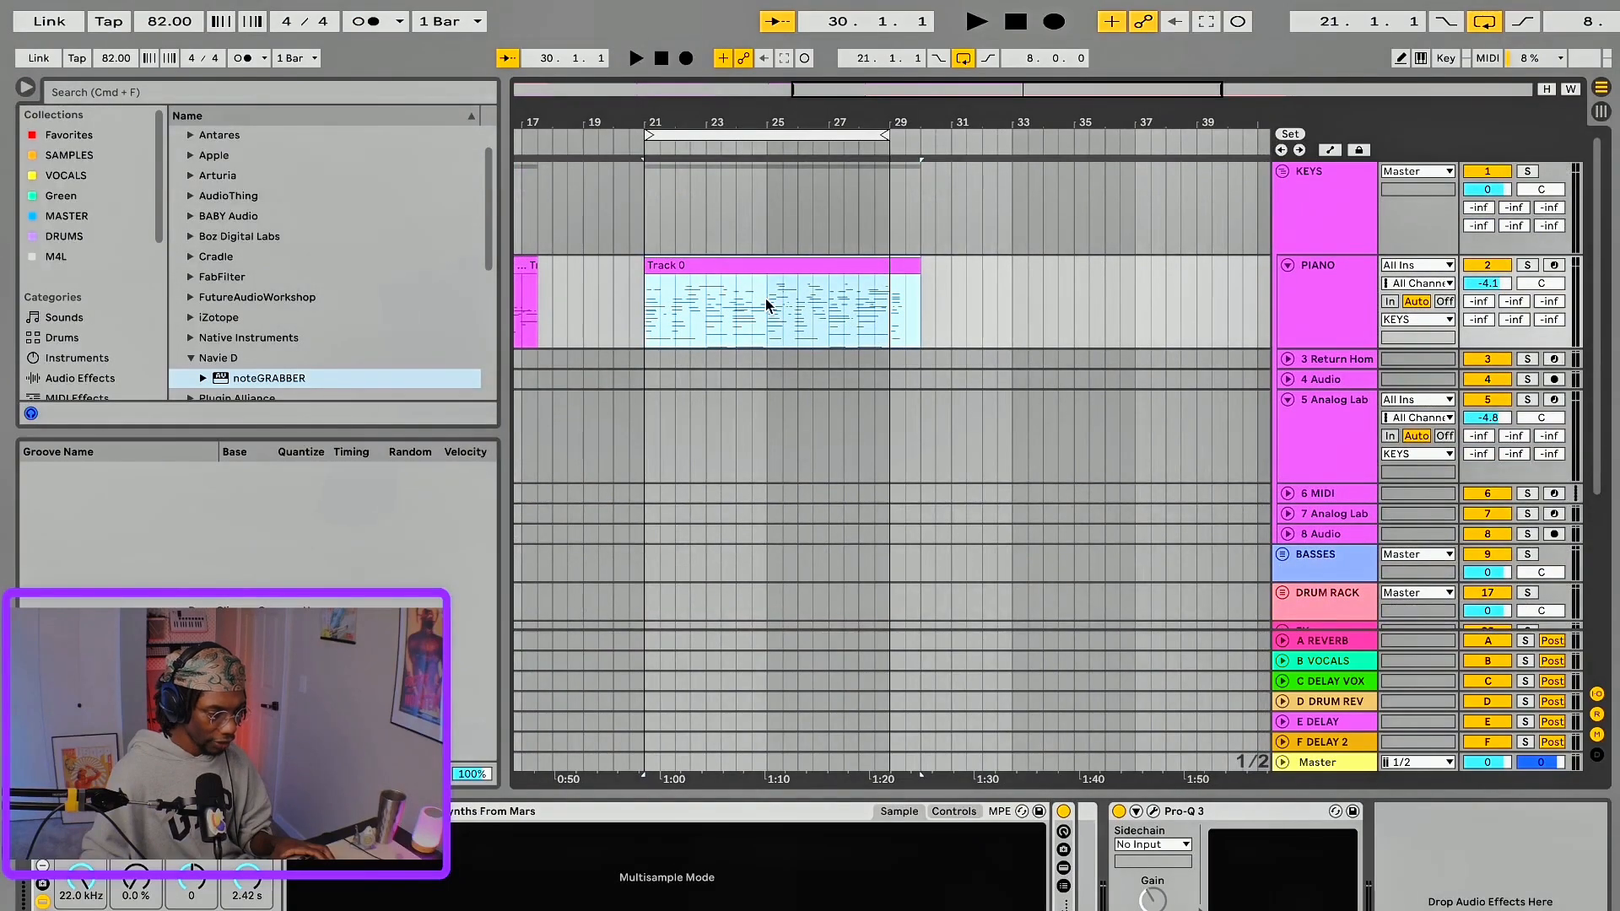
- Play the extracted MIDI alongside the Cymatics loop, toggling the PIANO track to compare the two
key("space")
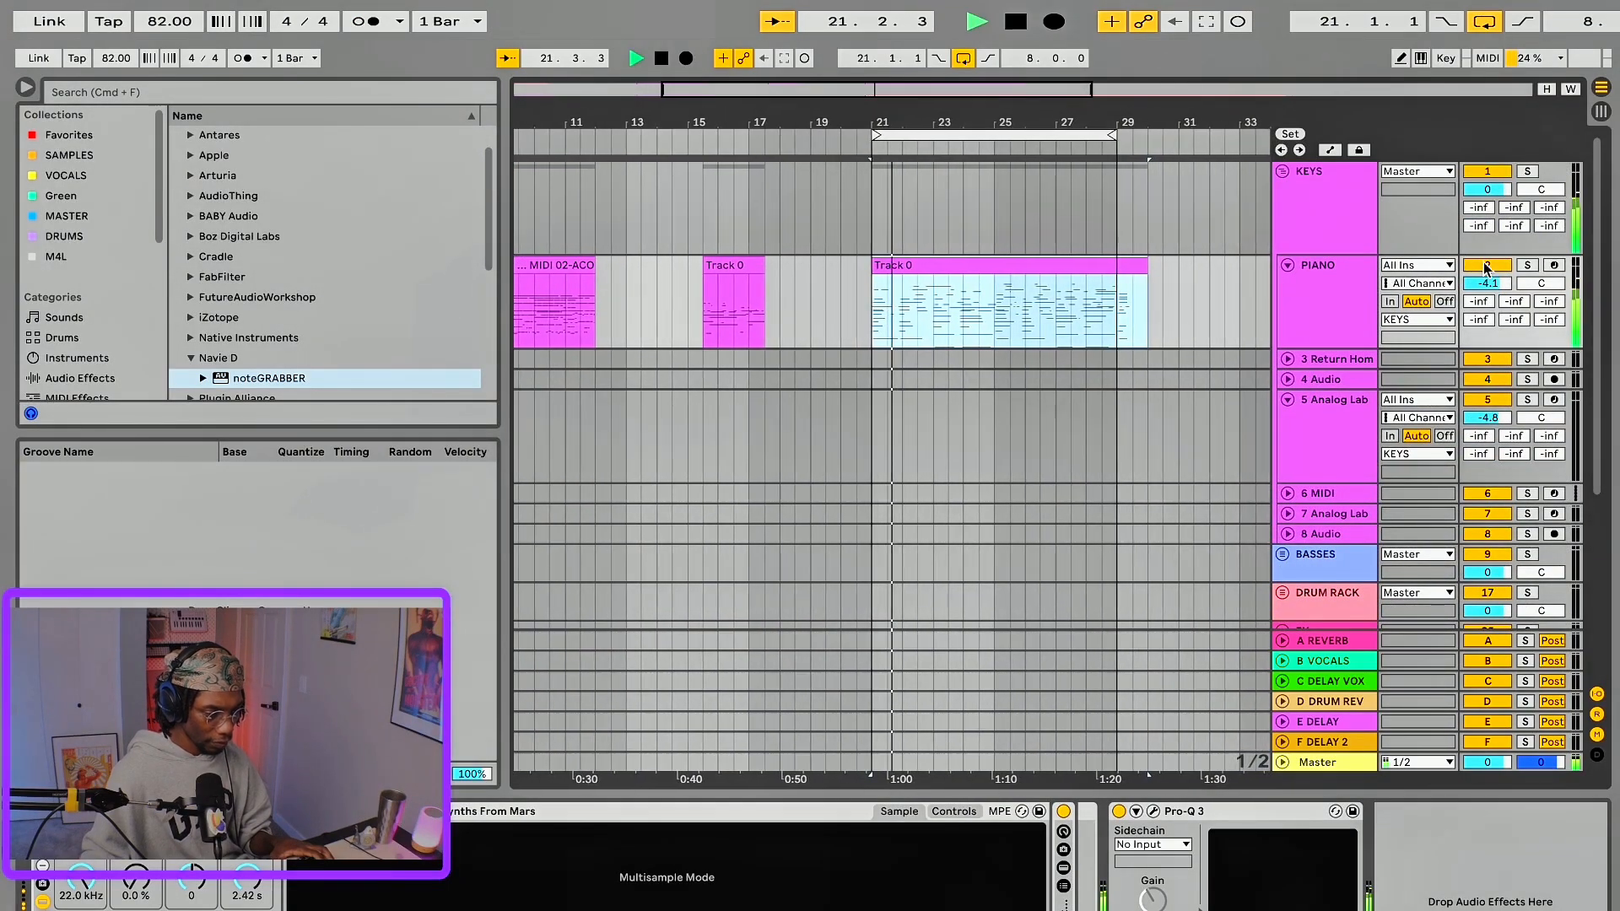
scroll(1269, 295, "down", 5)
scroll(1269, 291, "down", 3)
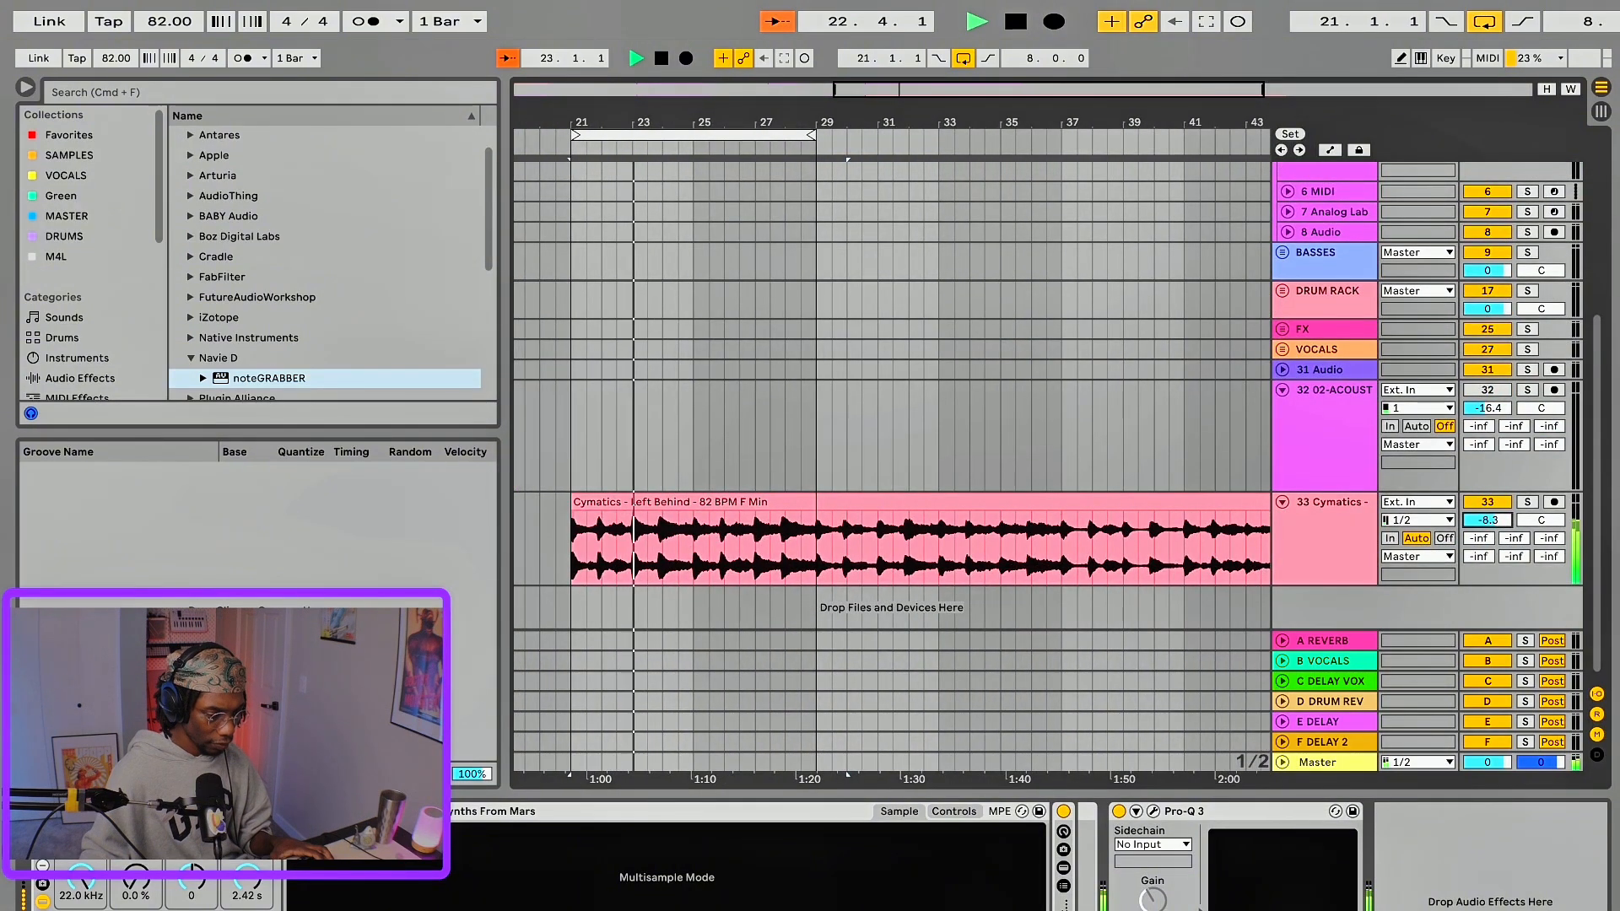
scroll(1218, 402, "up", 8)
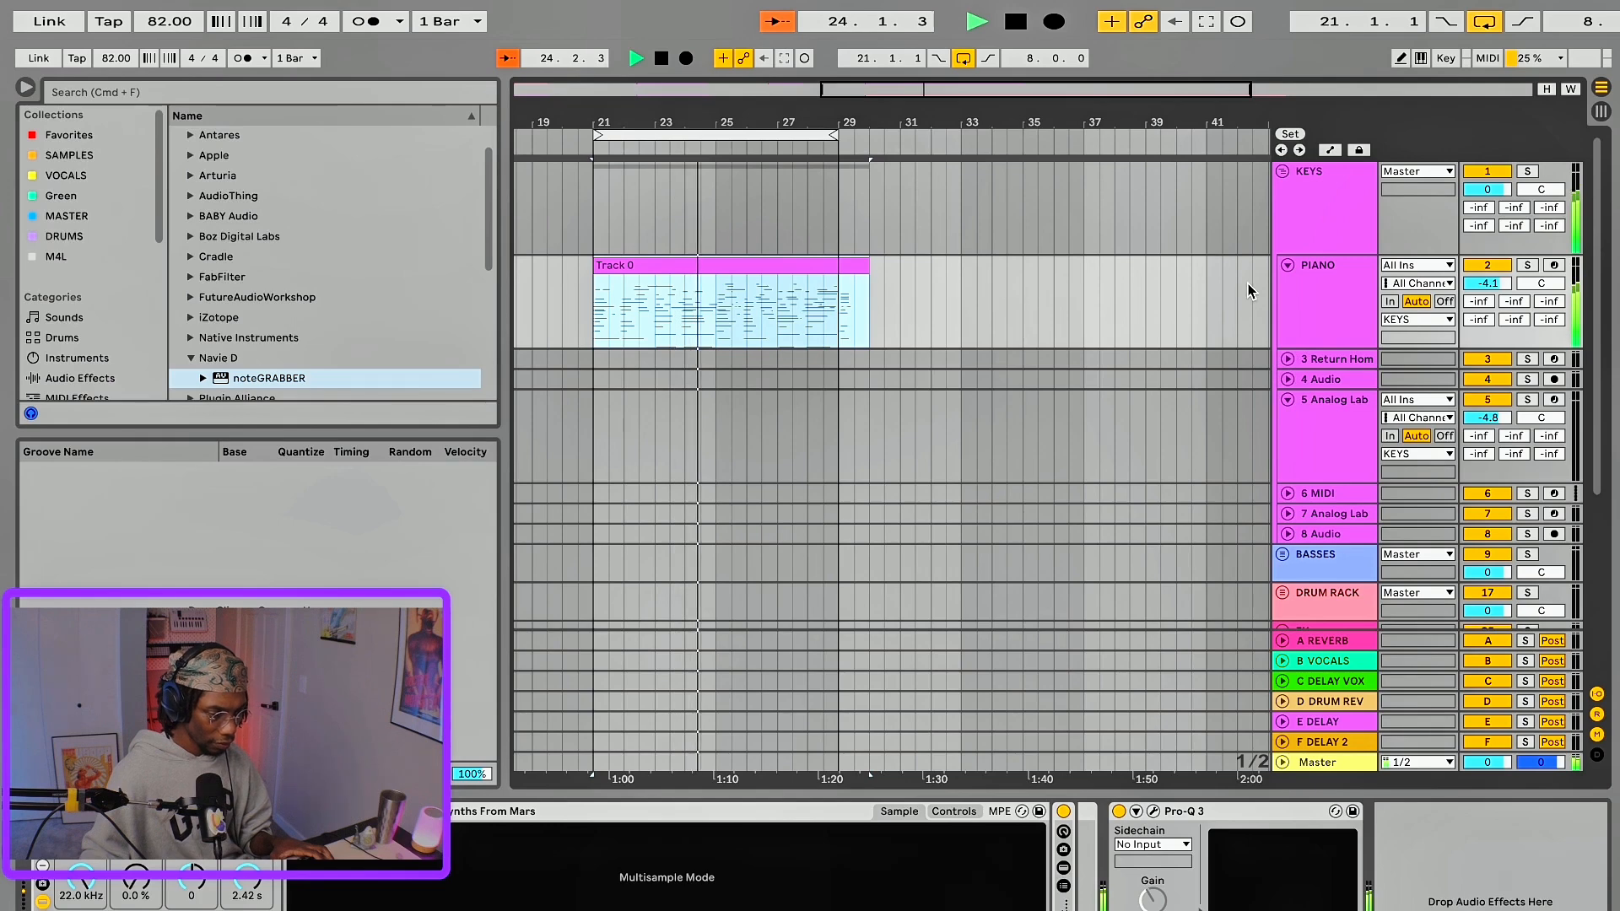
left_click(1496, 267)
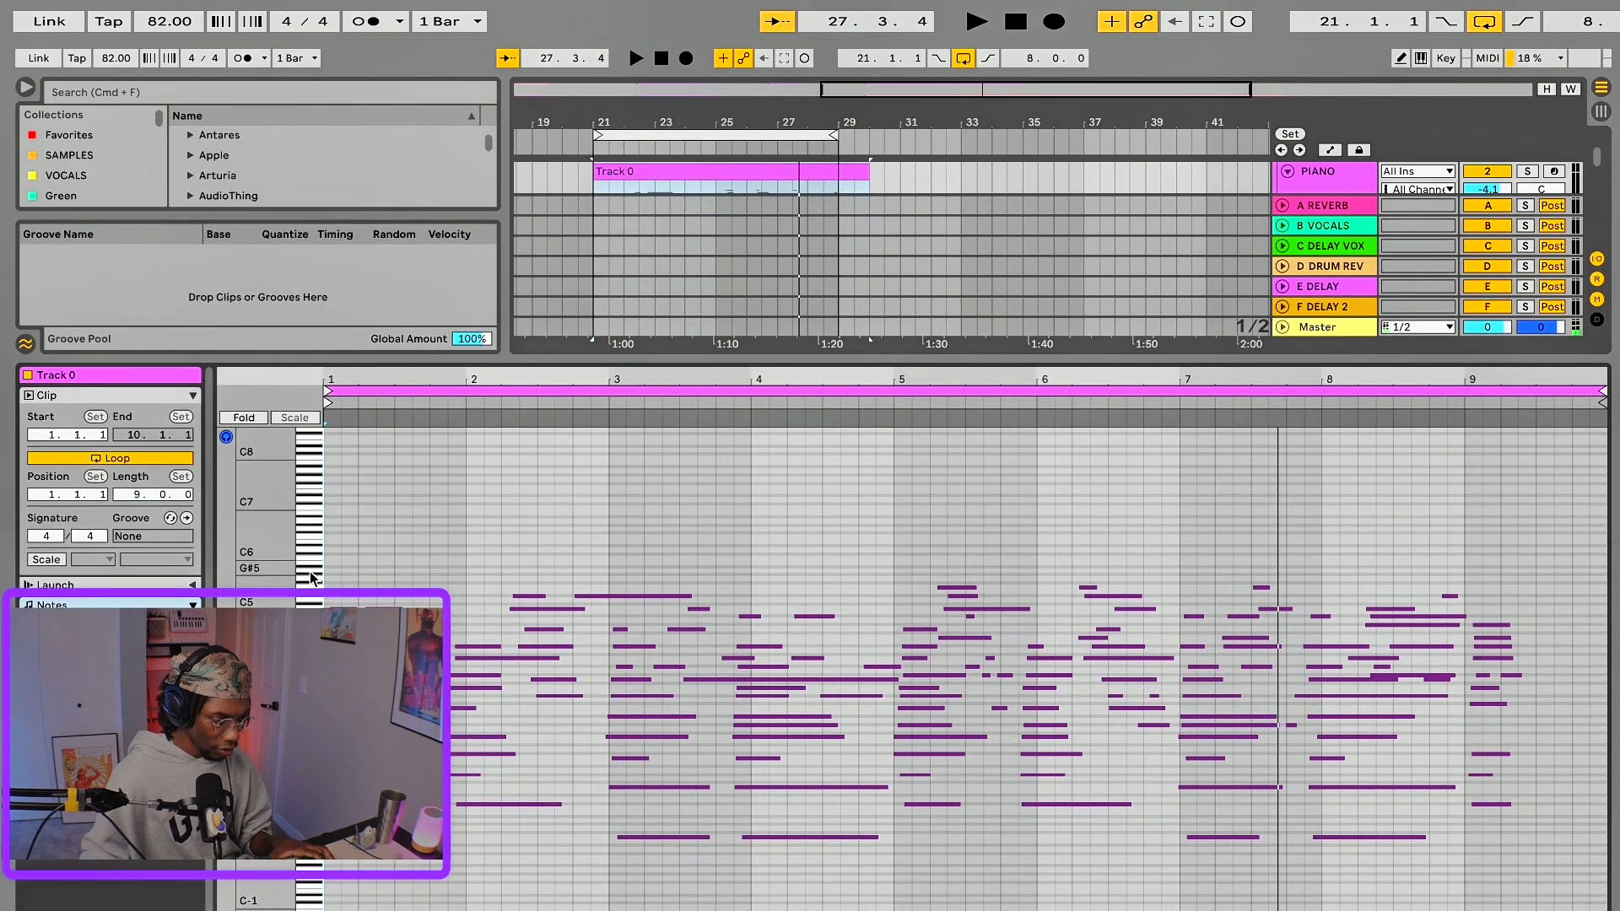
- Deactivate the highest notes, around C5, in the PIANO clip and play the result against the Cymatics loop
left_click_drag(312, 579, 312, 622)
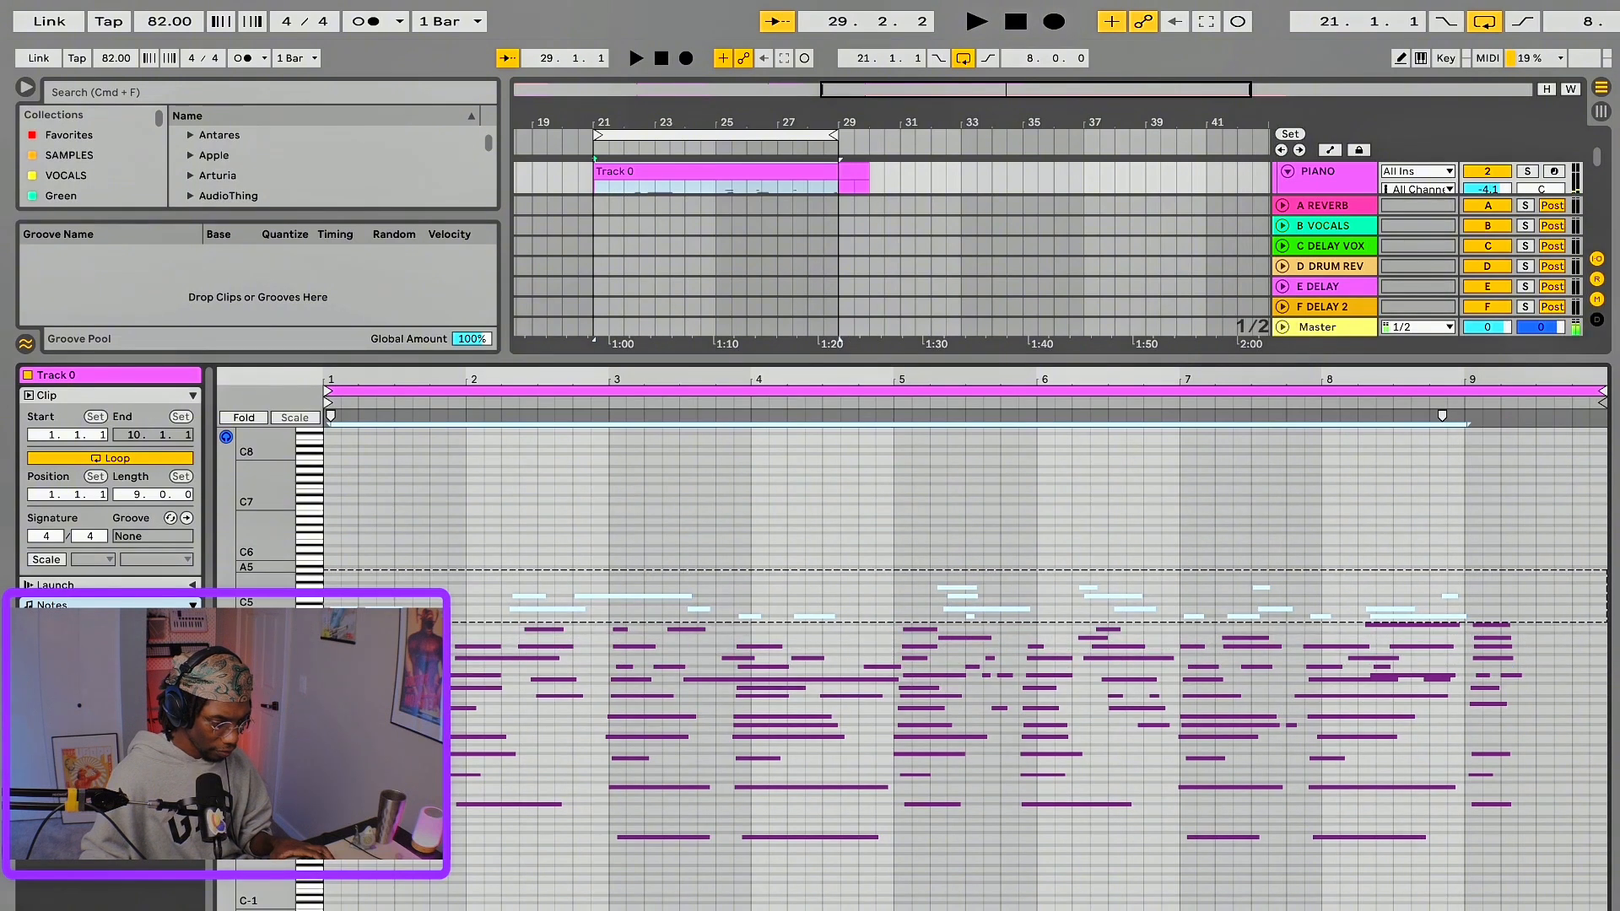
key("0")
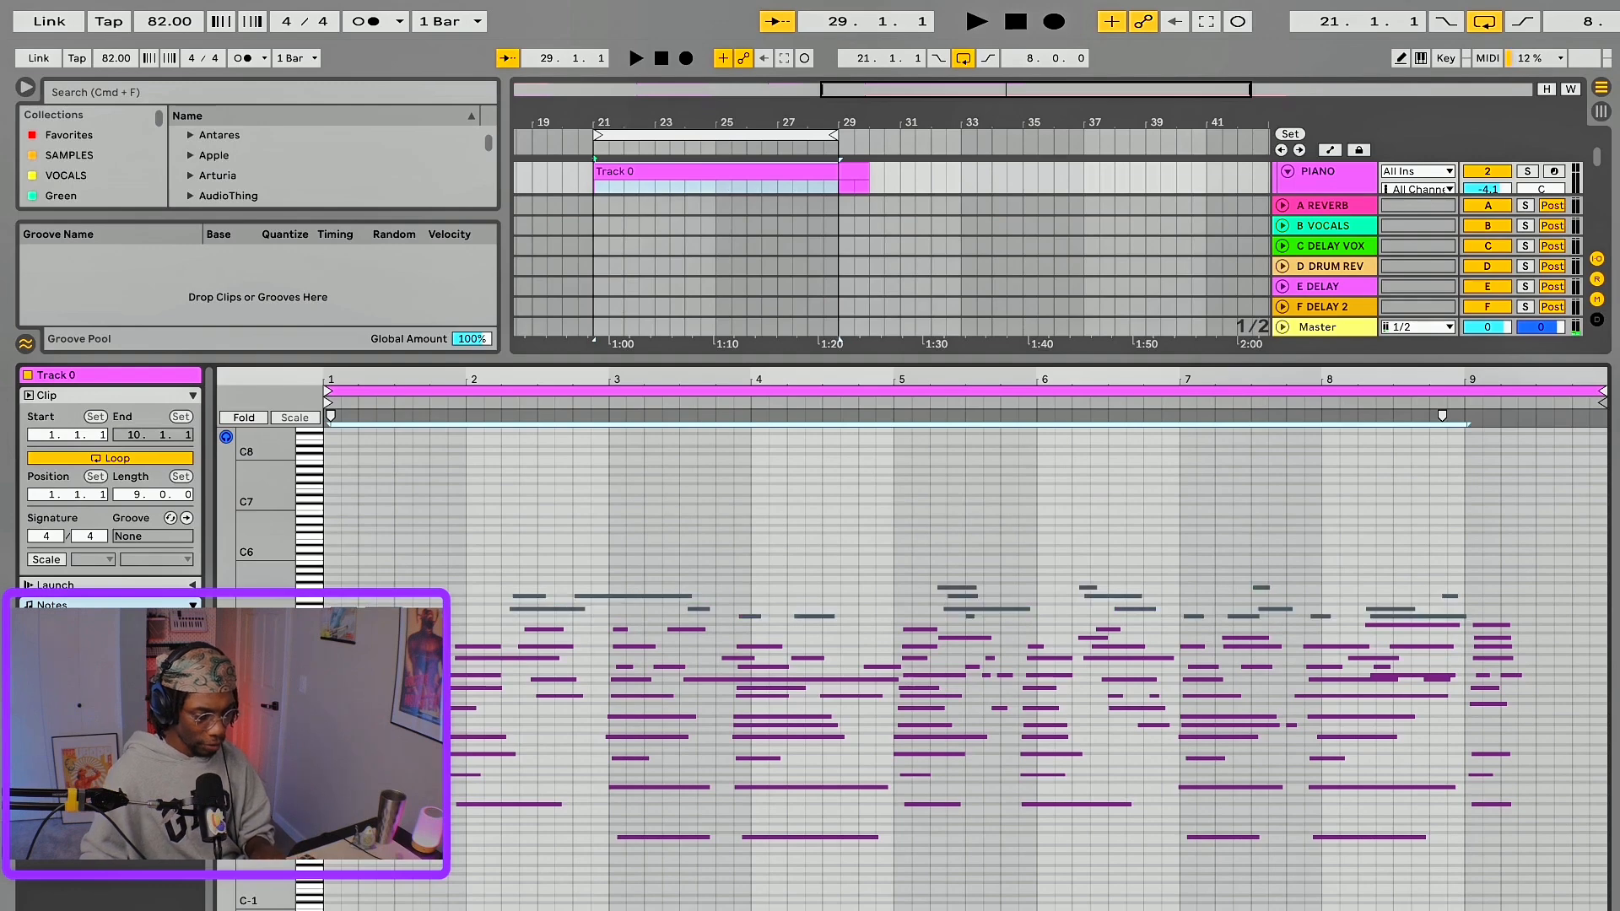
key("space")
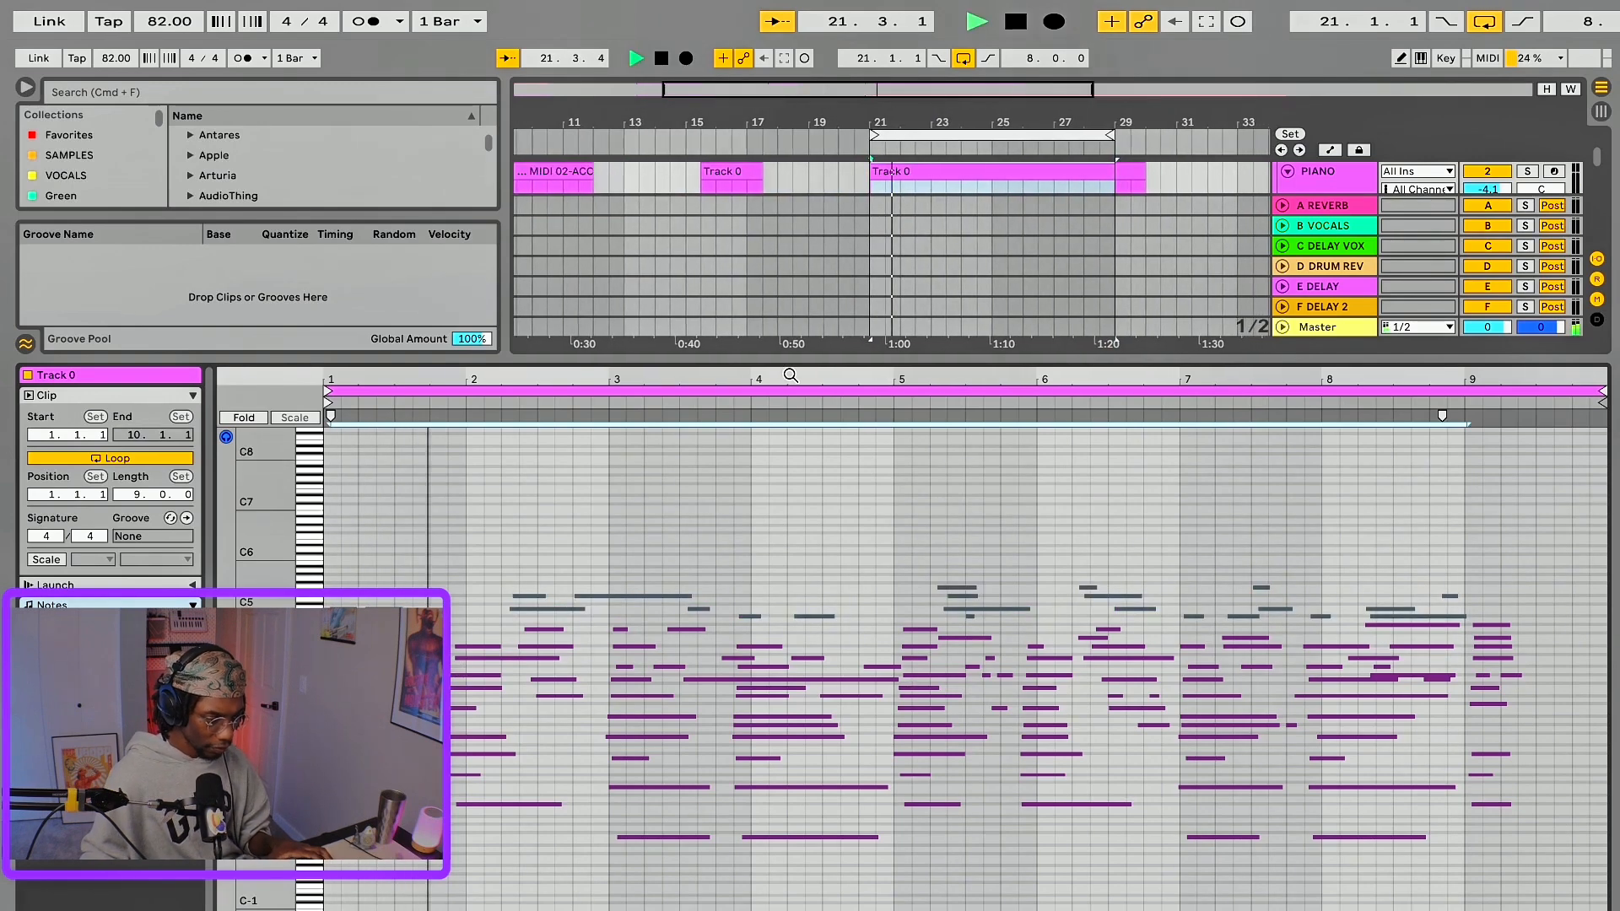
left_click_drag(796, 358, 776, 686)
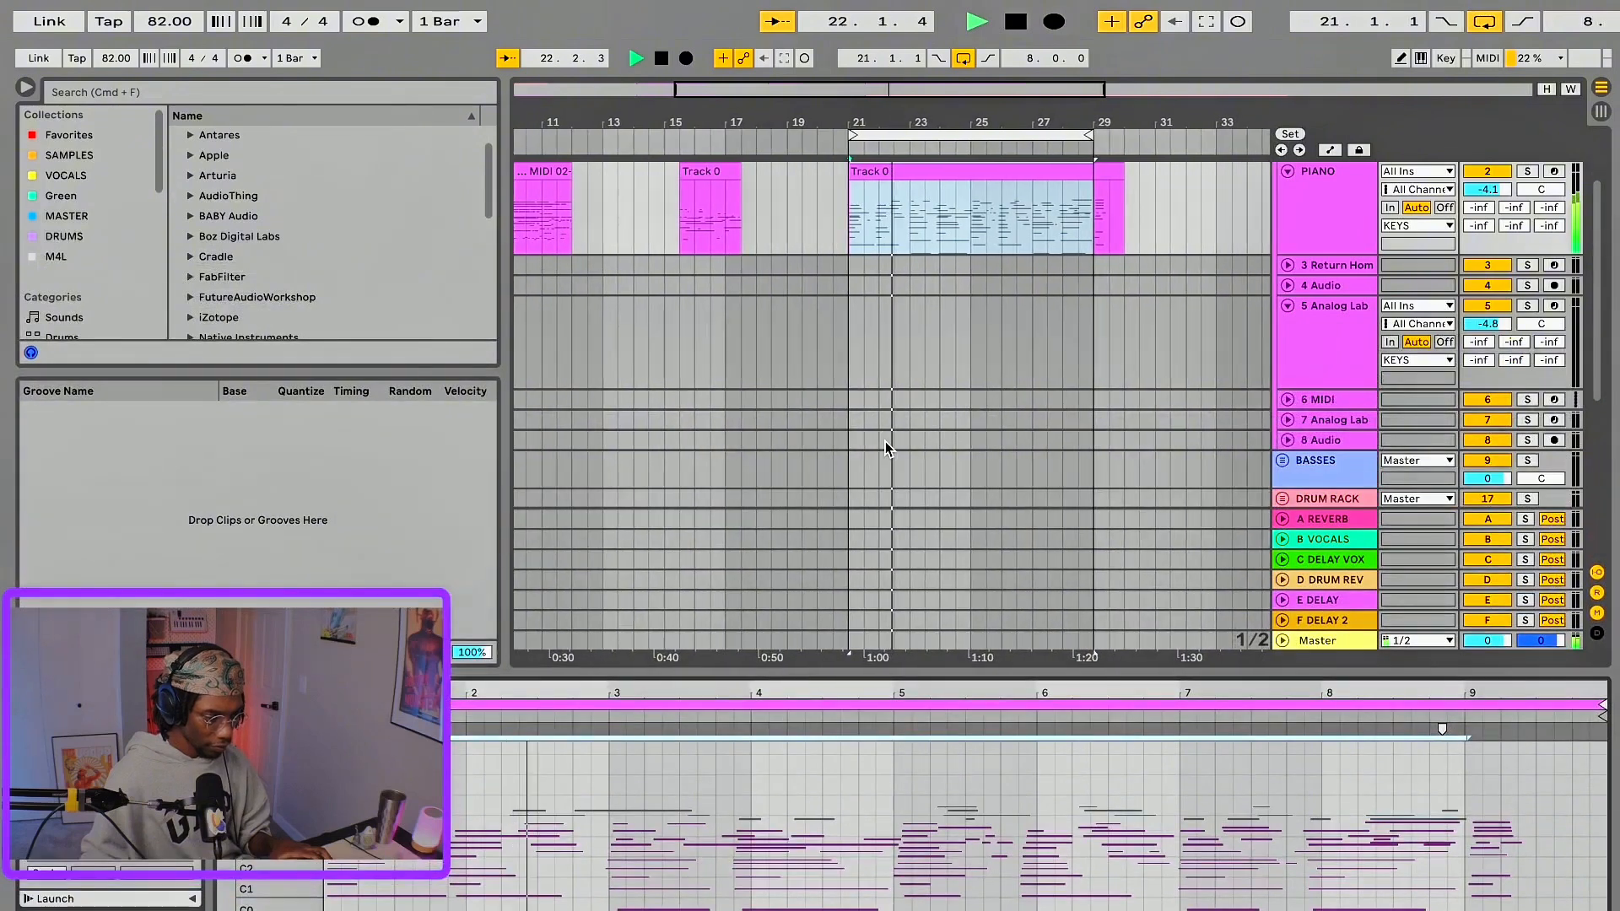
scroll(885, 442, "down", 10)
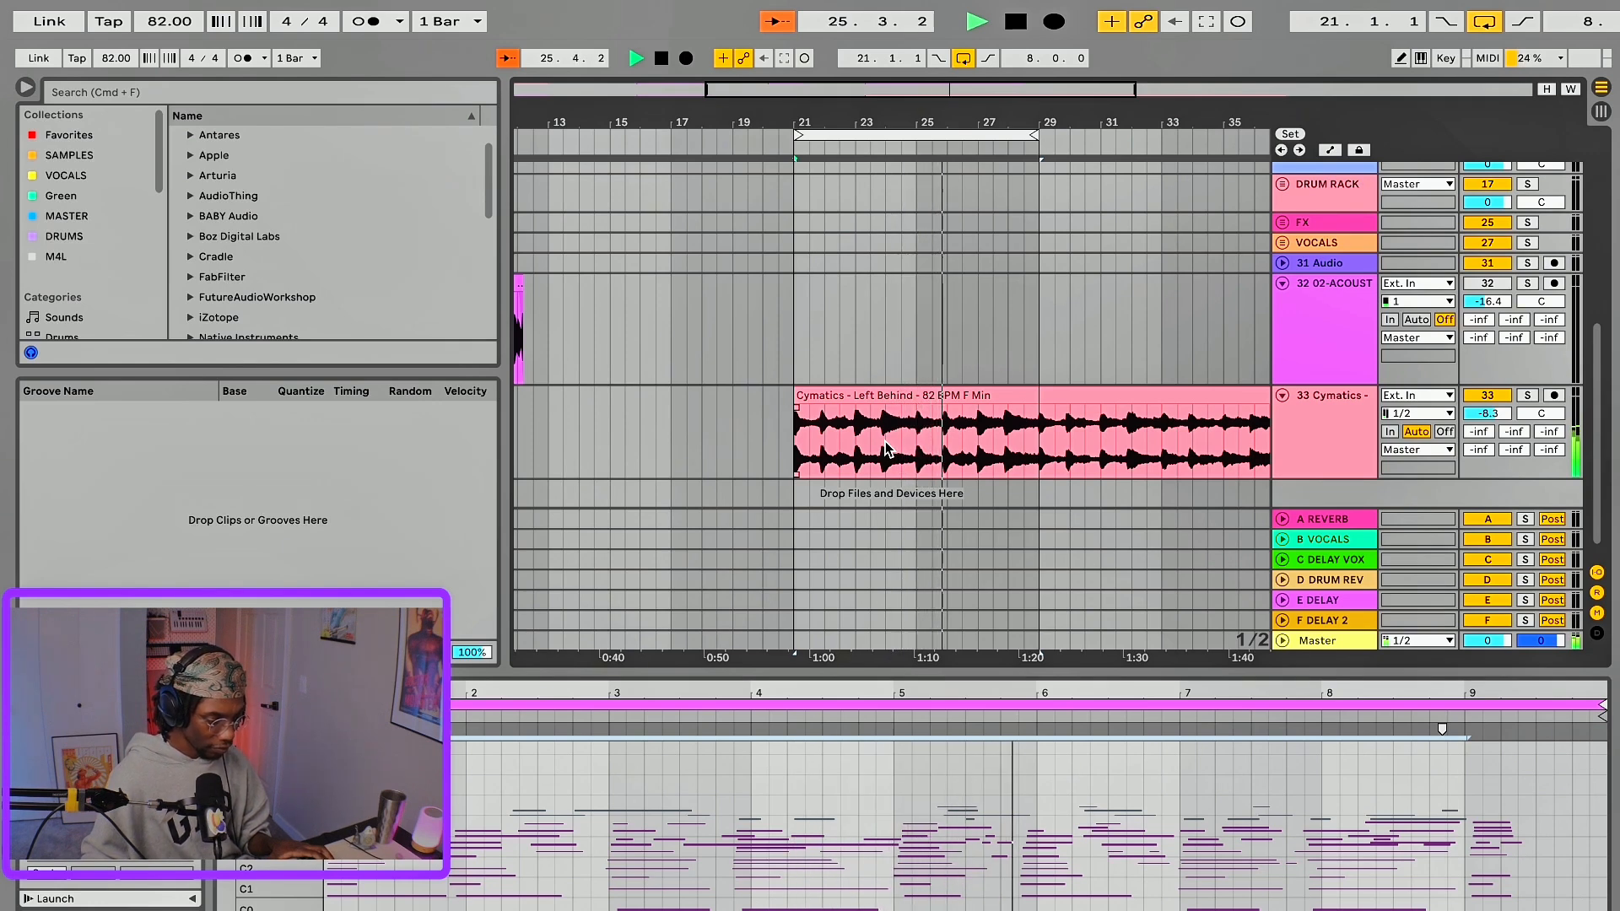
key("space")
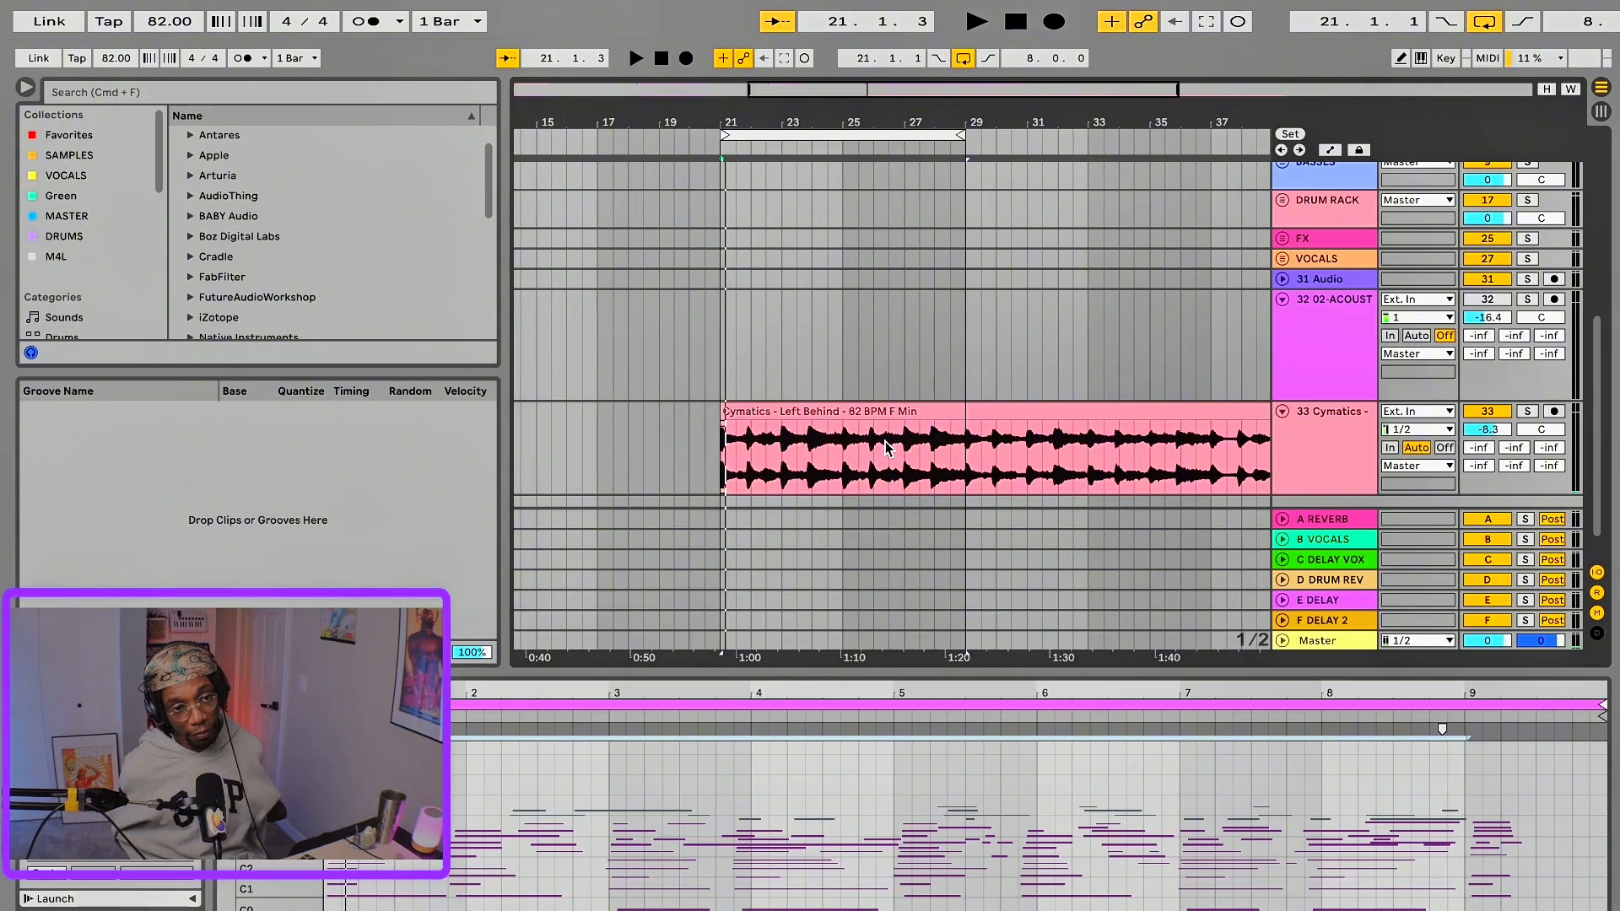
- Copy the PIANO clip to bar 21 of the AUTH BASS track and move that copy down to 12 Warm Bass
scroll(886, 447, "up", 5)
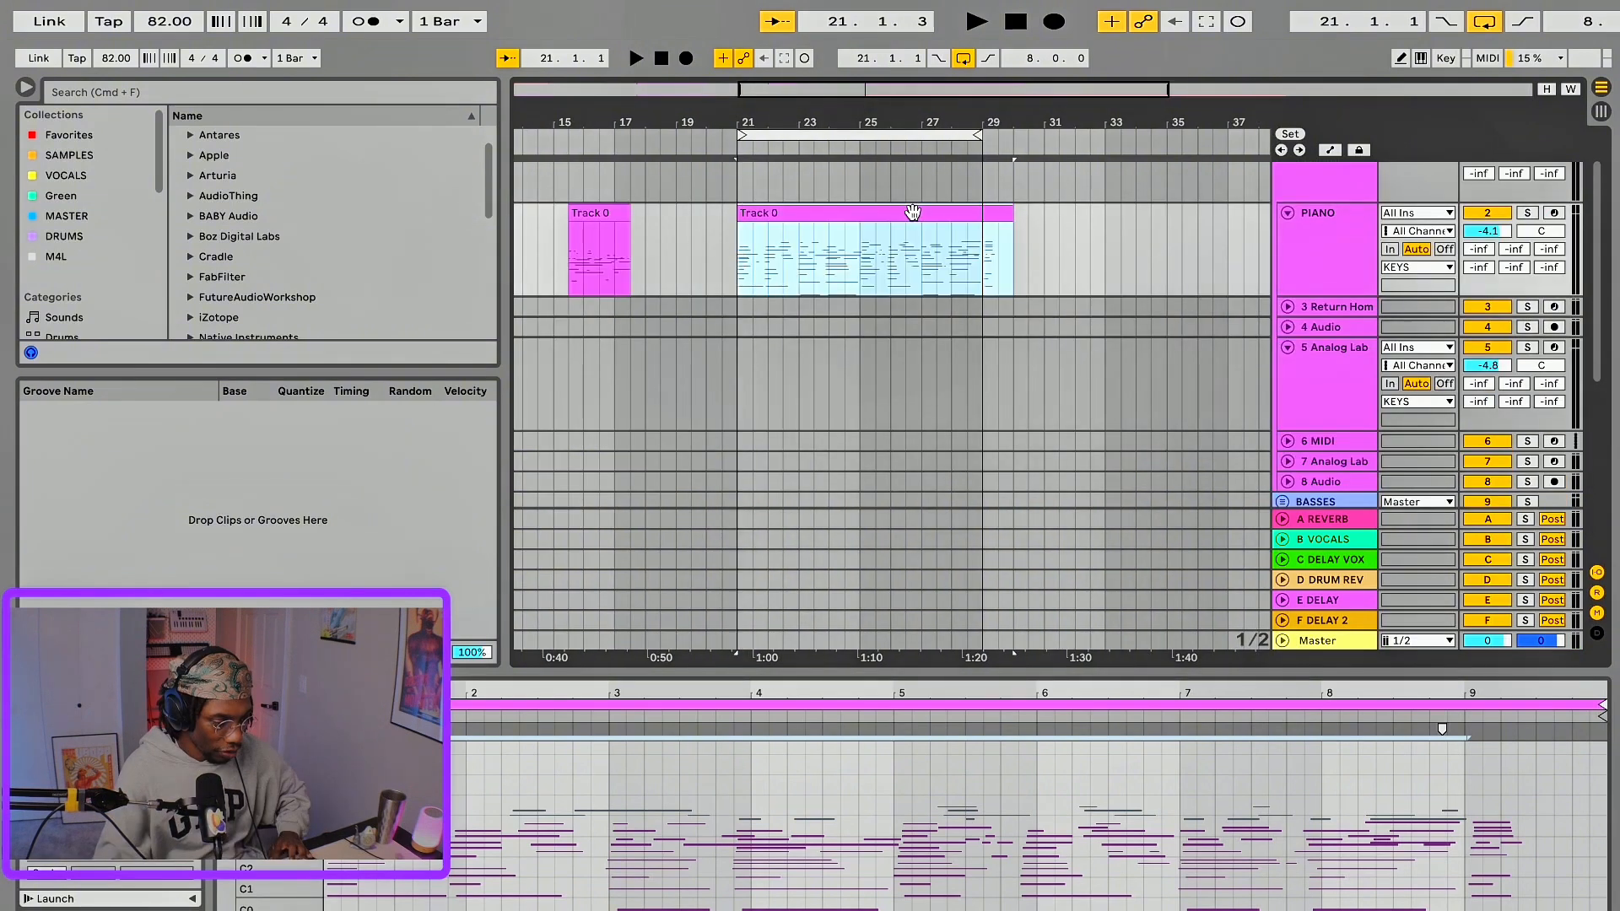
right_click(913, 212)
scroll(768, 458, "down", 5)
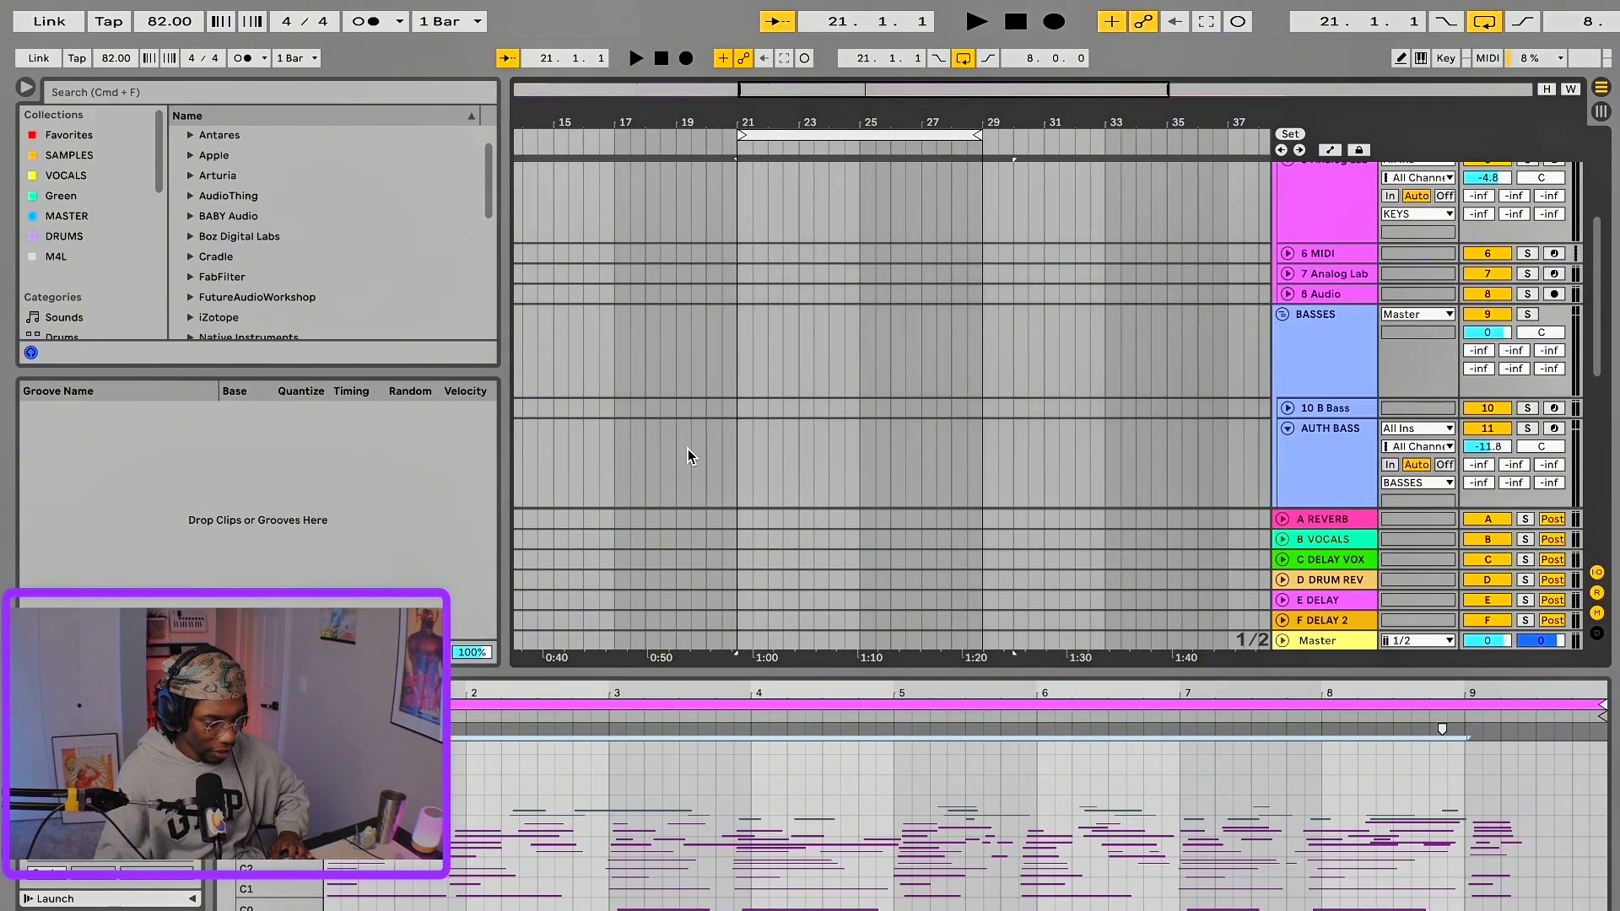
left_click(746, 451)
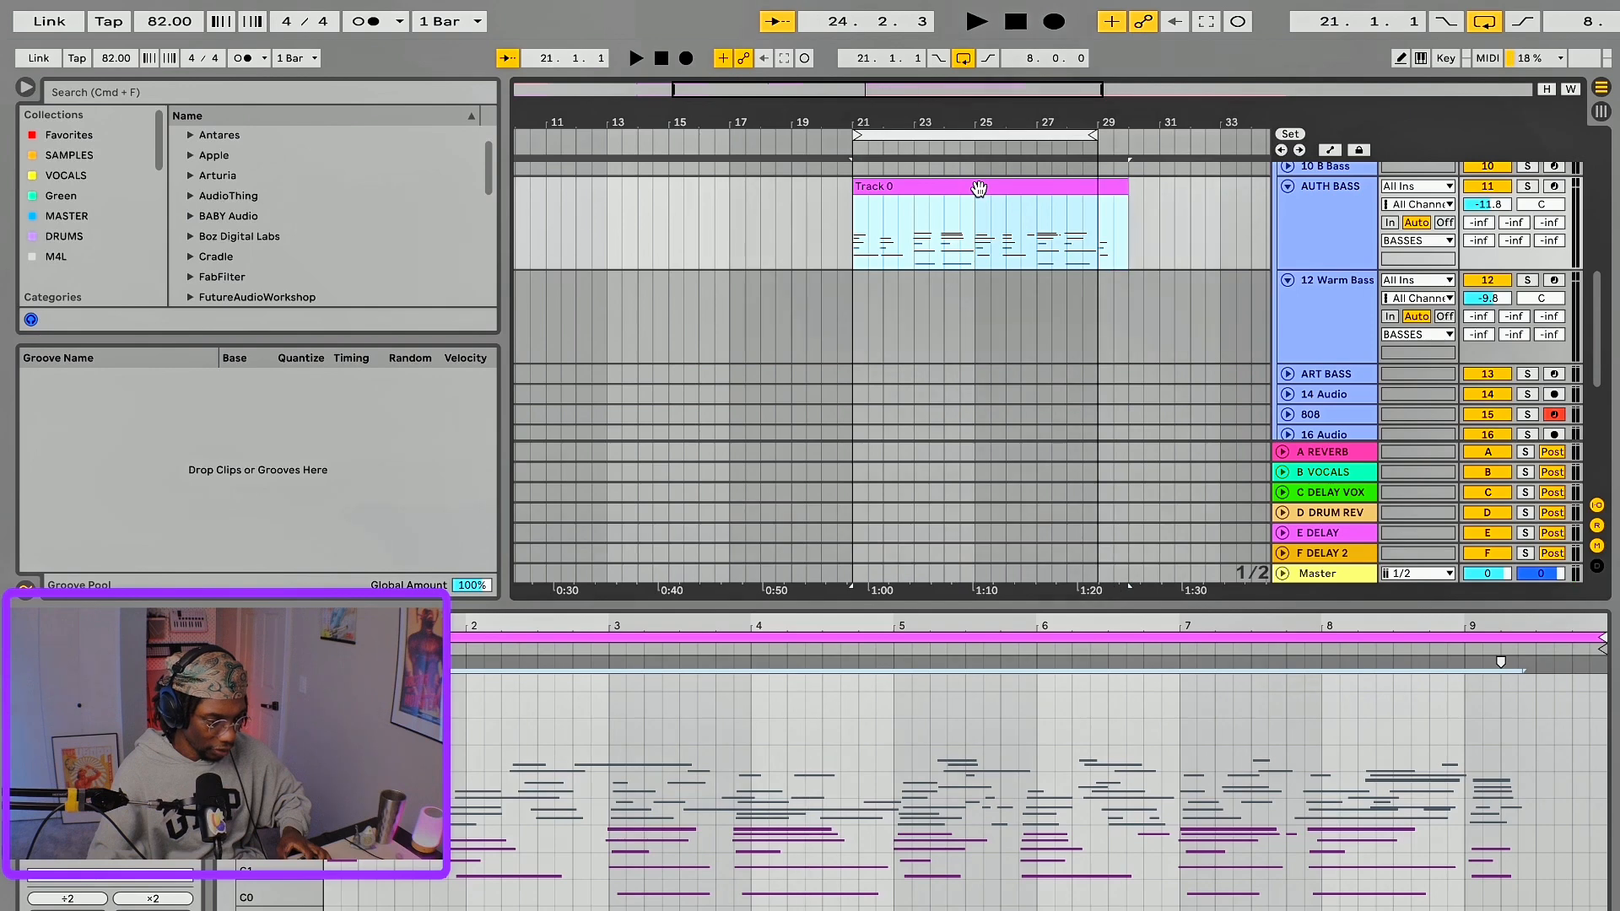
left_click_drag(978, 189, 980, 278)
- Solo 12 Warm Bass during playback and deactivate its clip's notes from G#1 to A#2, leaving only the lowest notes active
key("space")
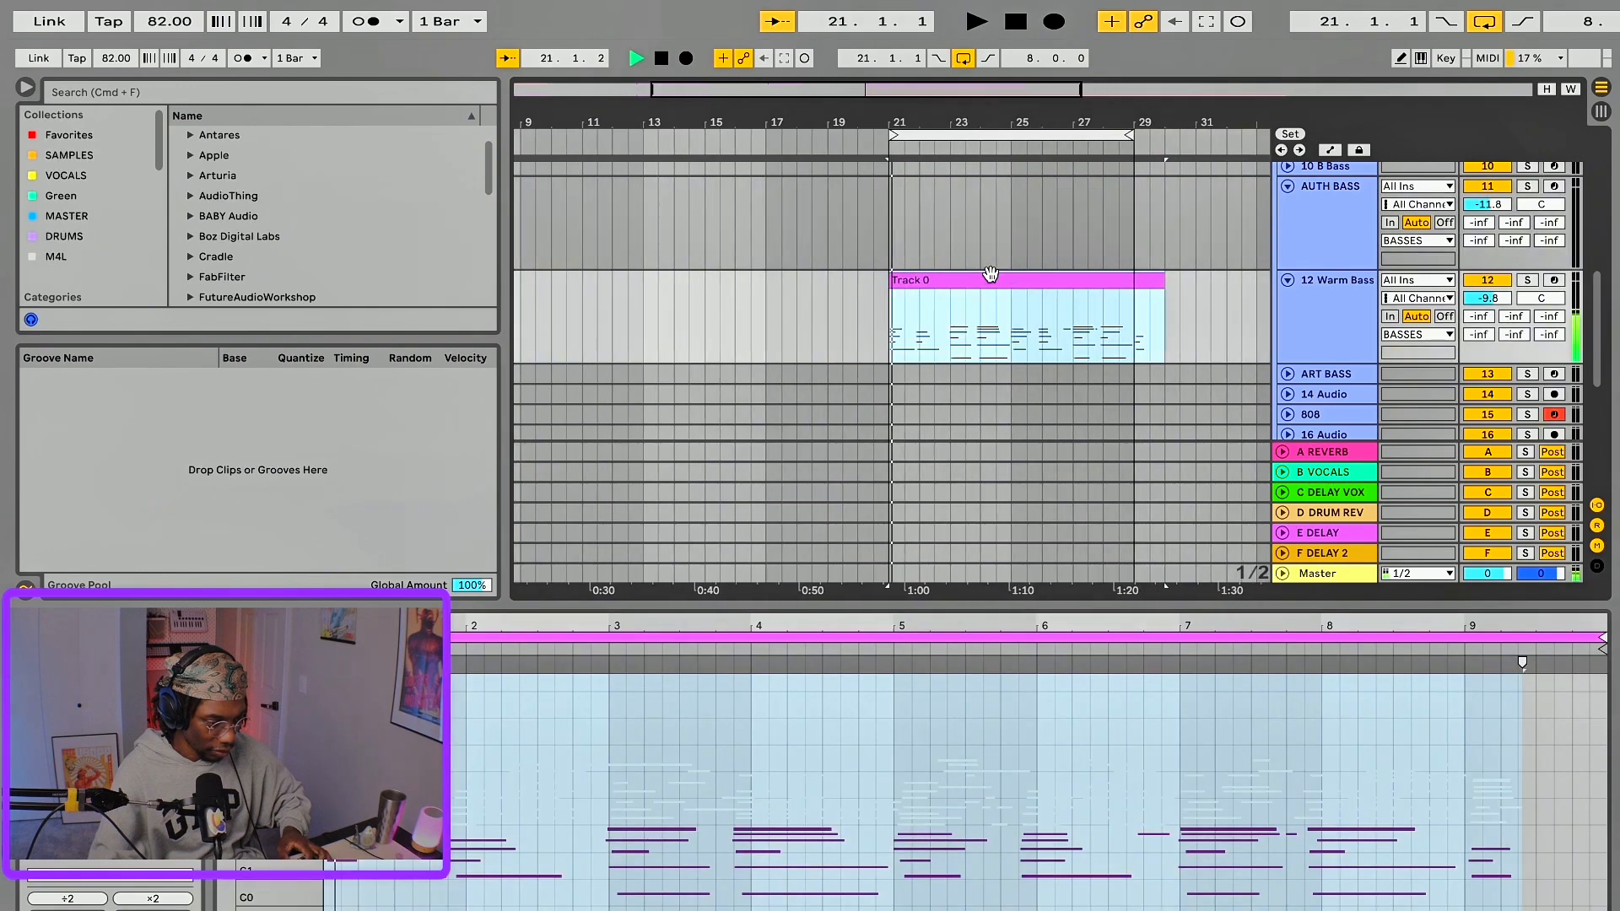
left_click(1527, 280)
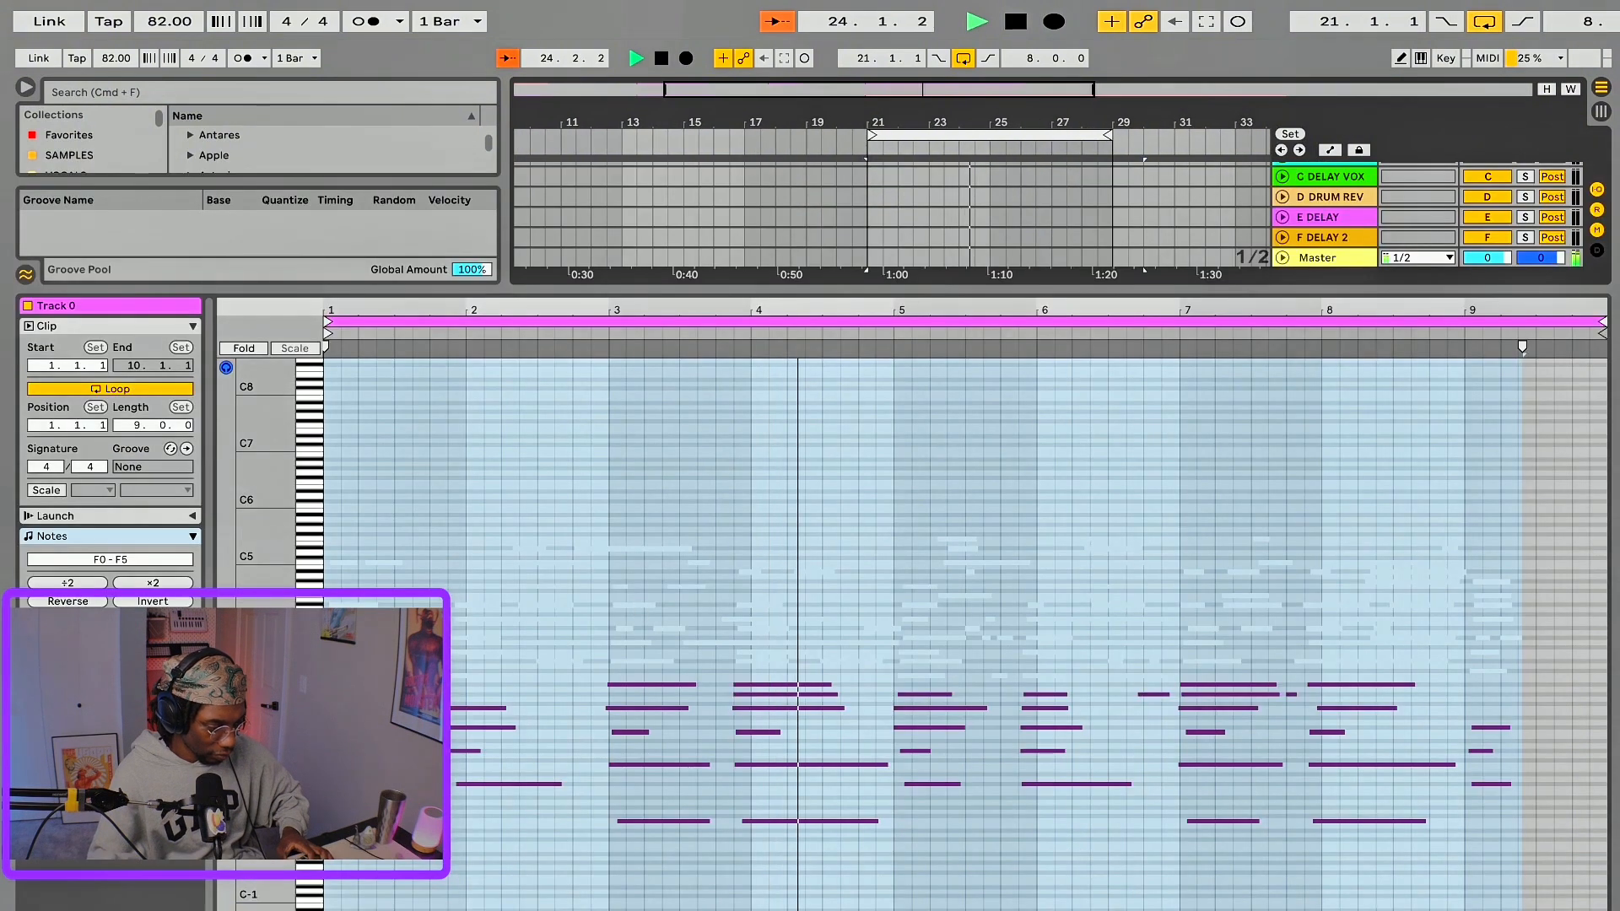
left_click_drag(327, 678, 1613, 752)
key("0")
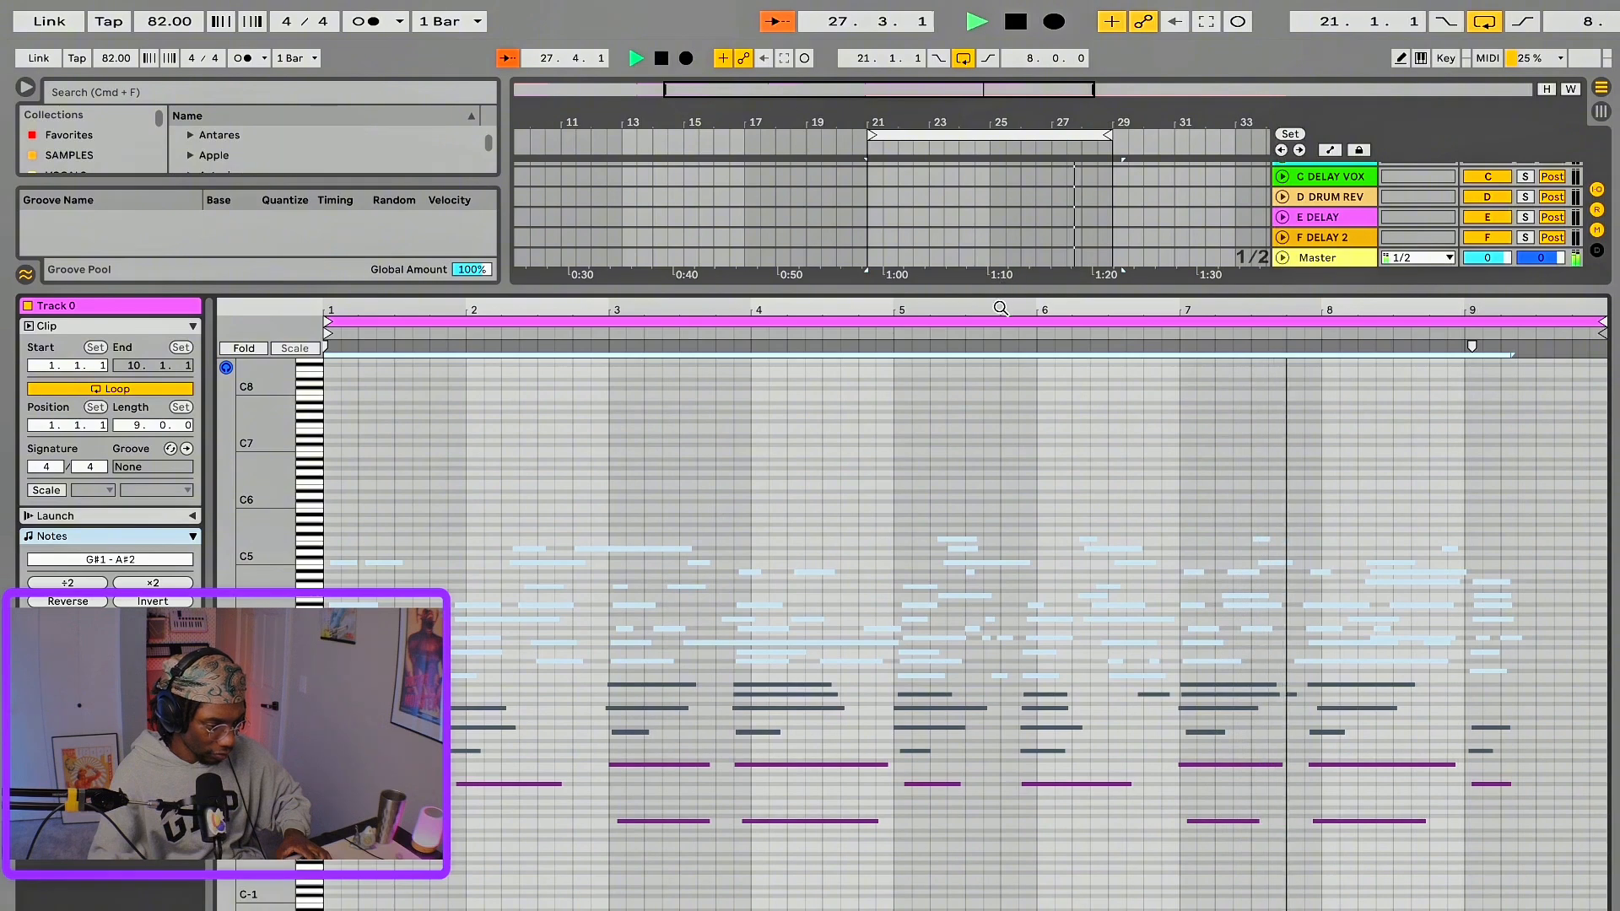
- Select the D#3 to F5 notes in the PIANO clip and duplicate the clip onto track 3 directly below
left_click_drag(1009, 290, 1073, 632)
scroll(991, 375, "up", 10)
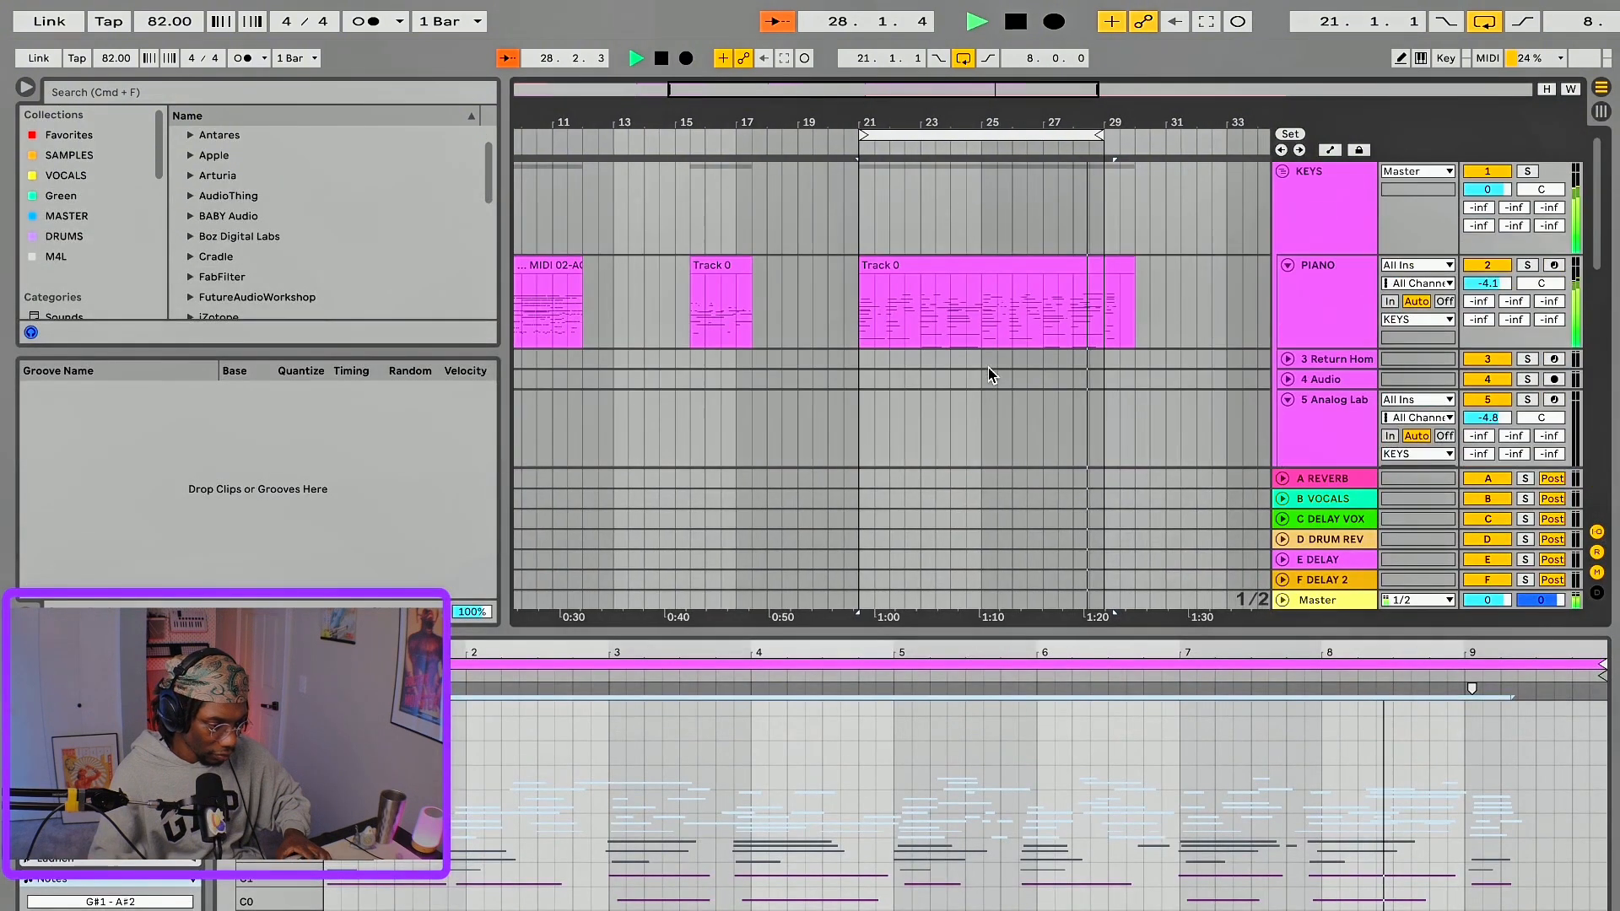
left_click(976, 265)
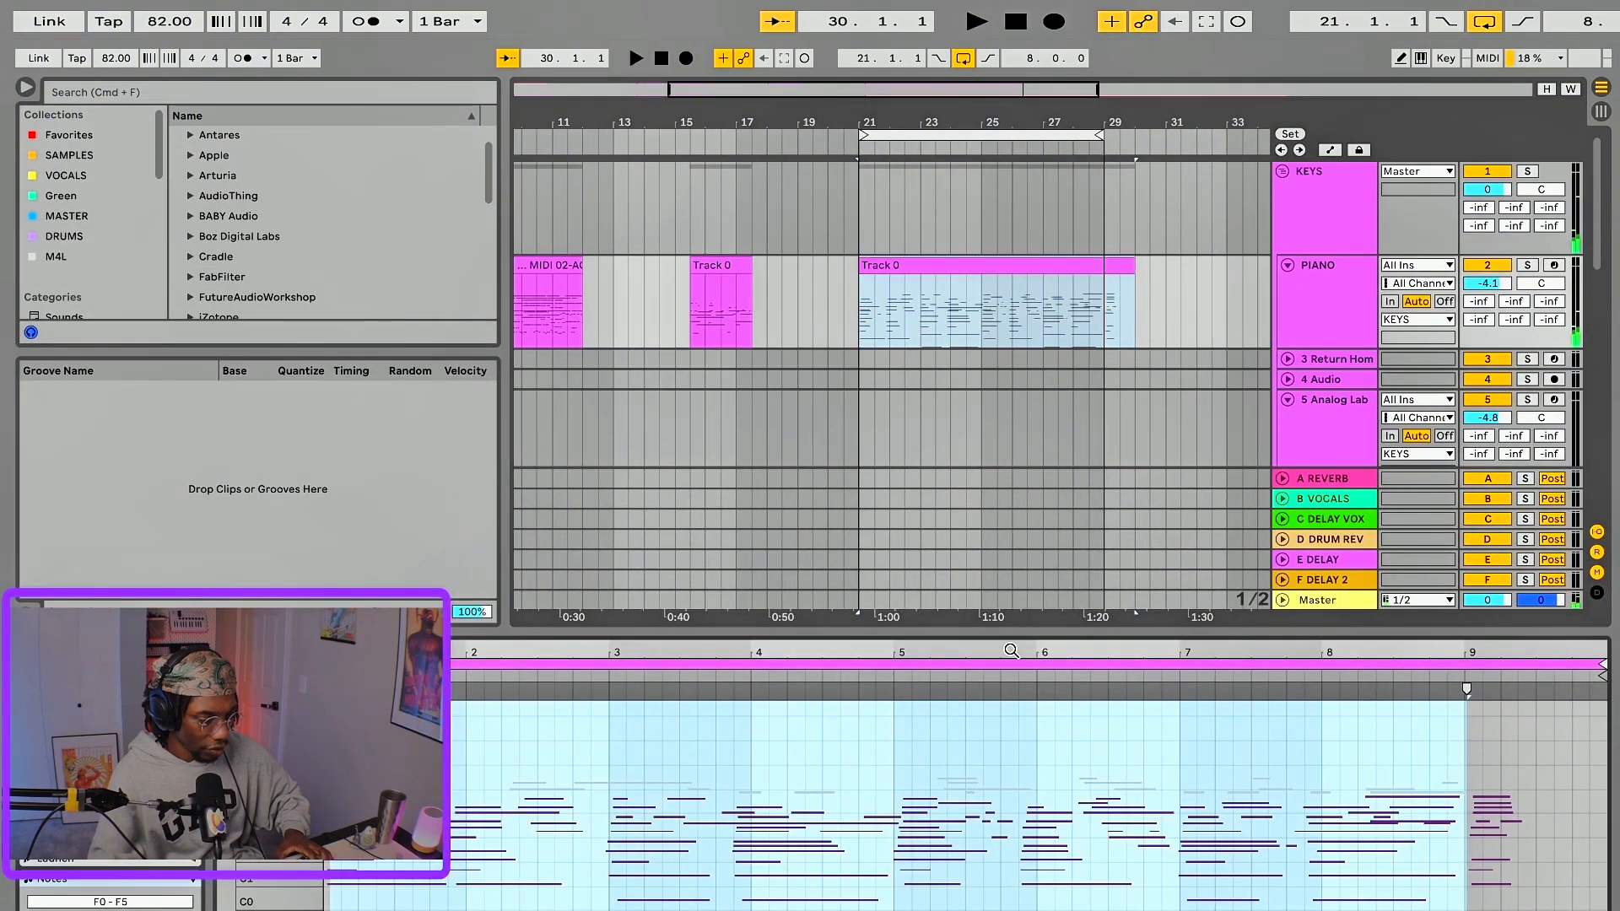
left_click_drag(1009, 628, 1021, 213)
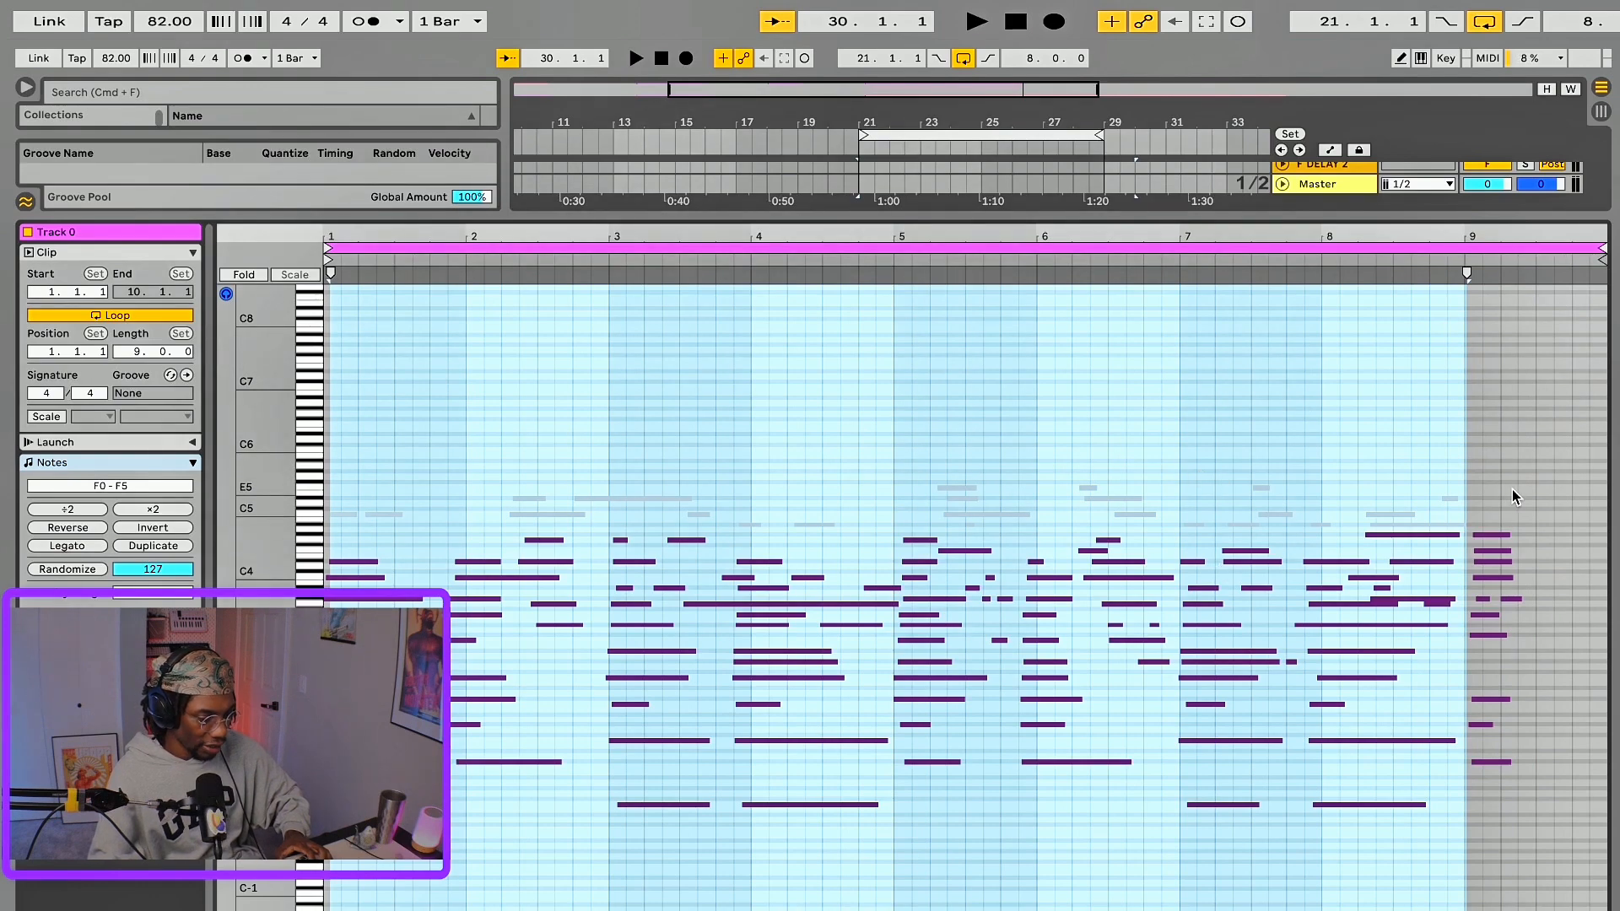
left_click_drag(1542, 478, 341, 629)
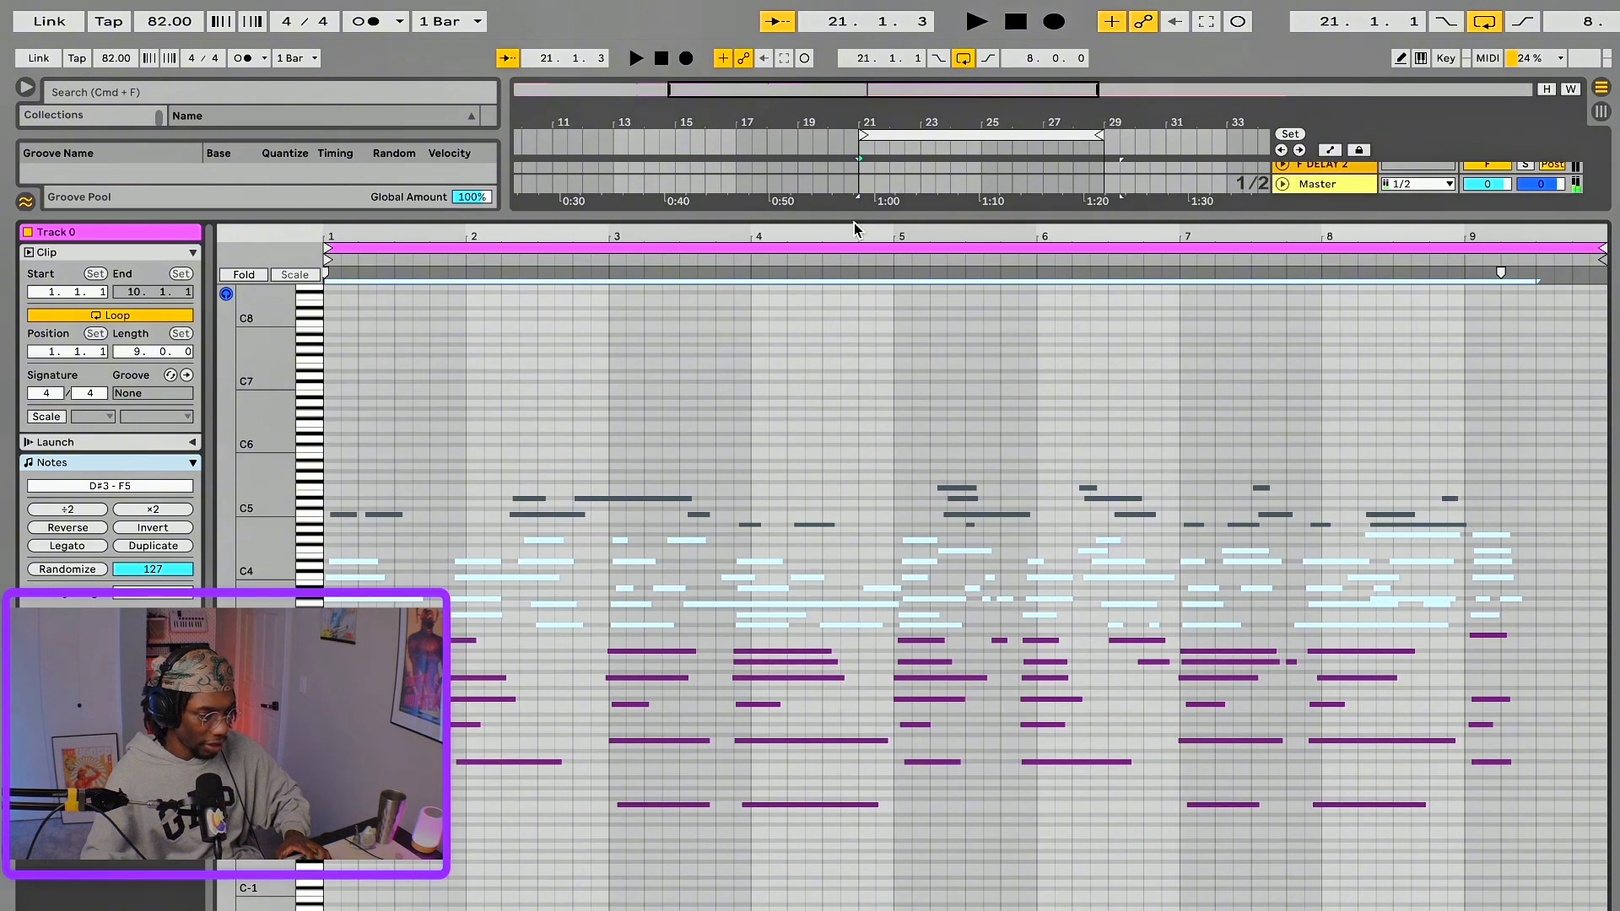
left_click_drag(857, 218, 857, 561)
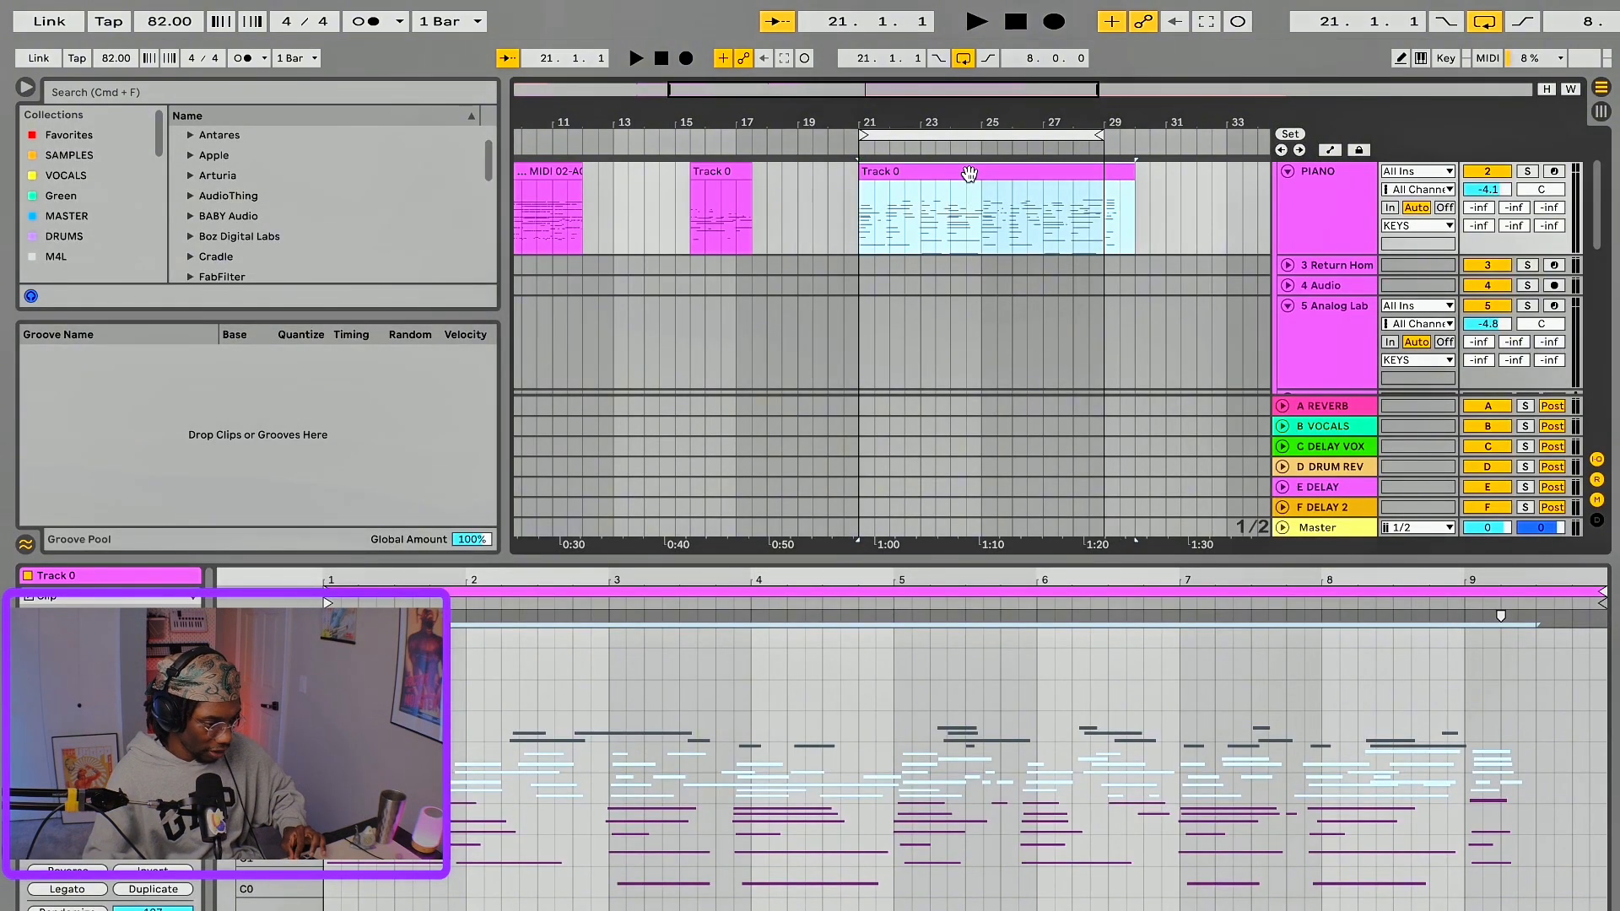
left_click_drag(968, 174, 970, 270)
- Play the layered piano, track 3 and bass parts while checking the Master and 12 Warm Bass tracks
key("space")
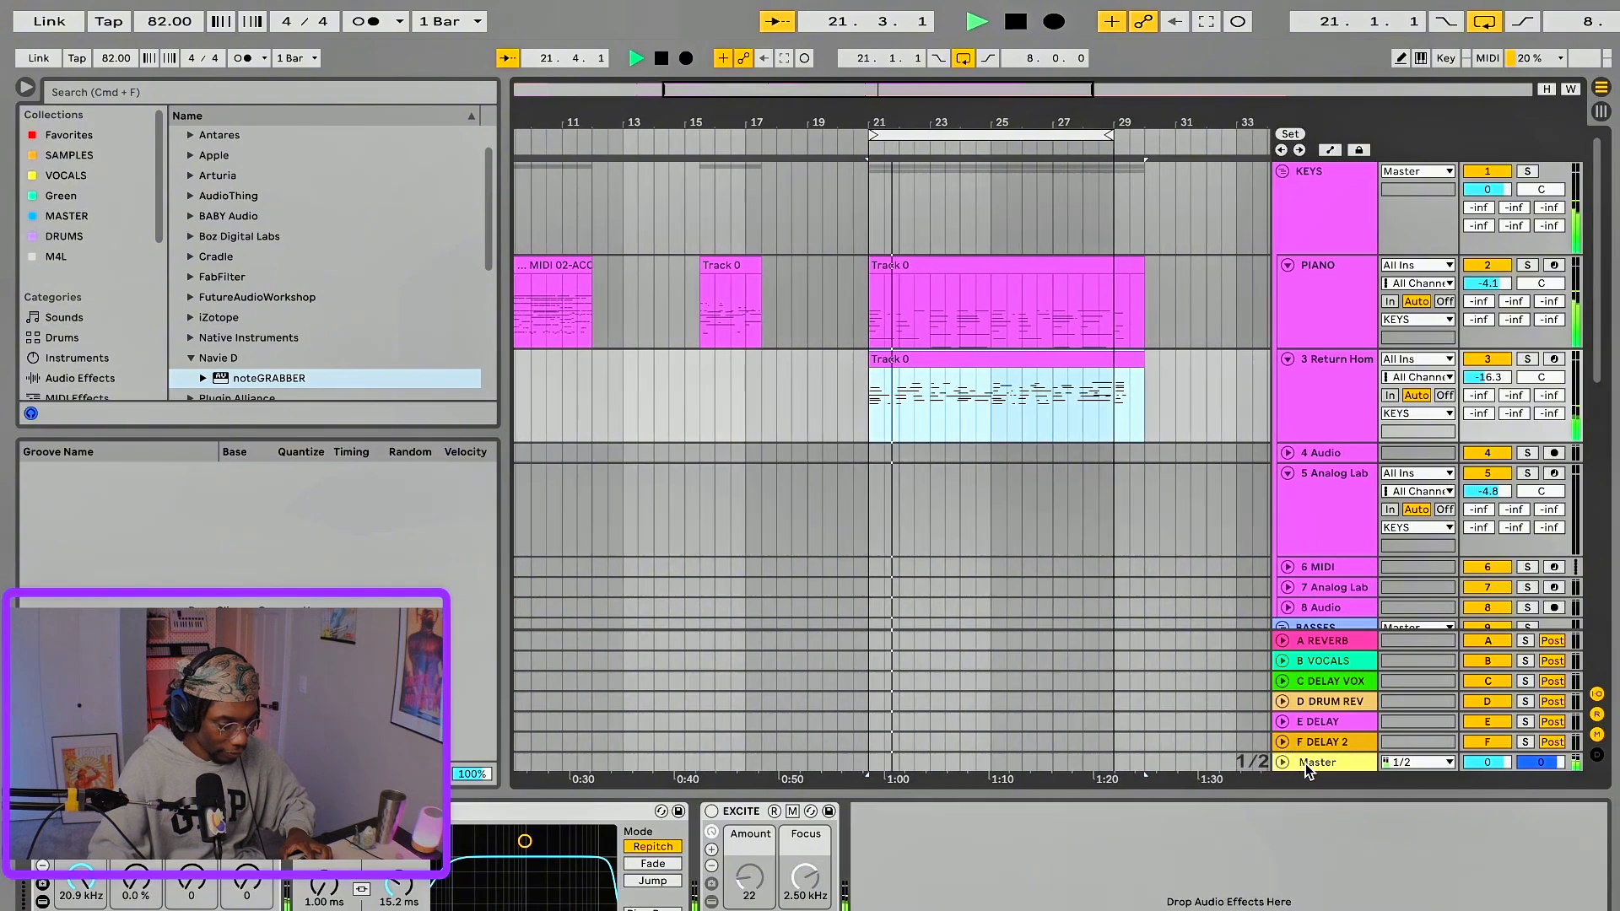
left_click(1305, 764)
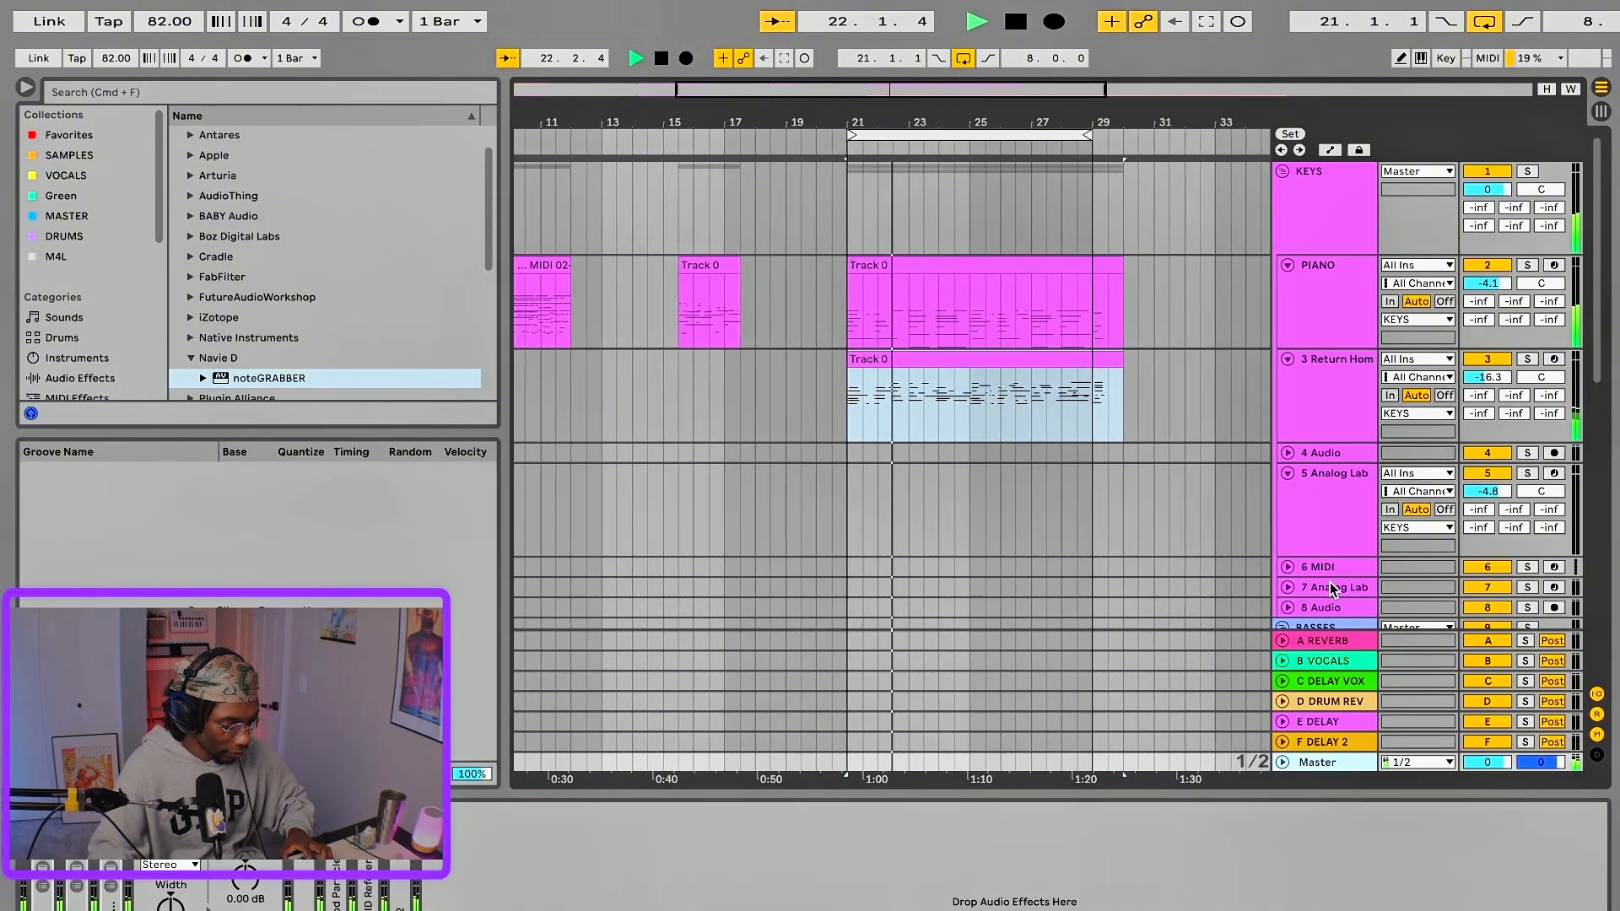
scroll(1172, 521, "down", 6)
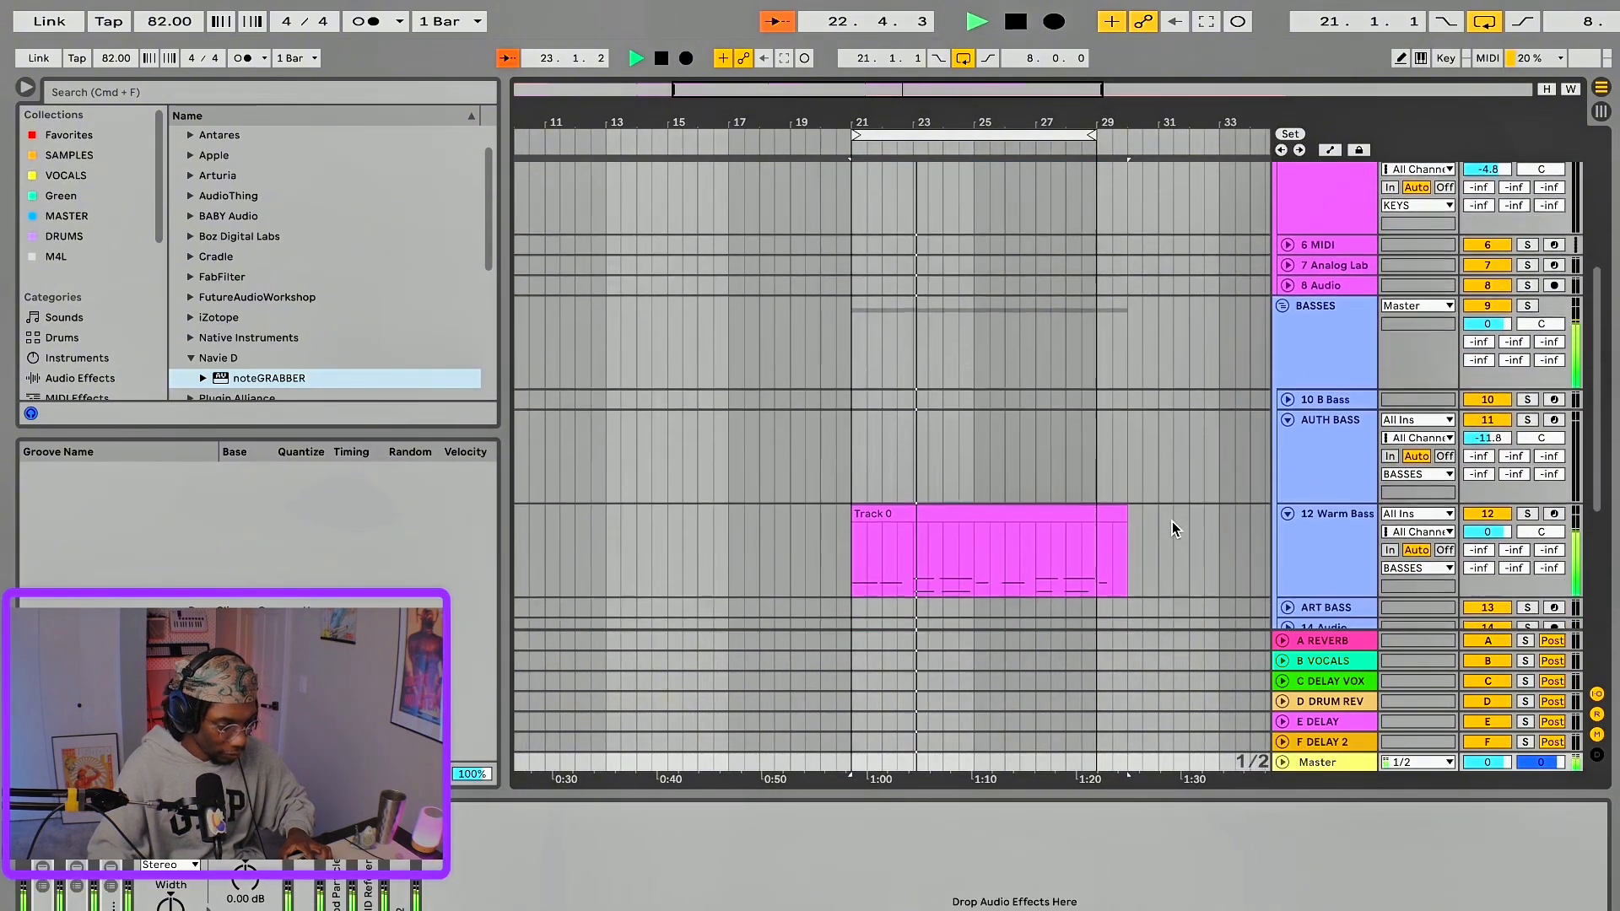
scroll(1172, 521, "down", 2)
left_click(1297, 522)
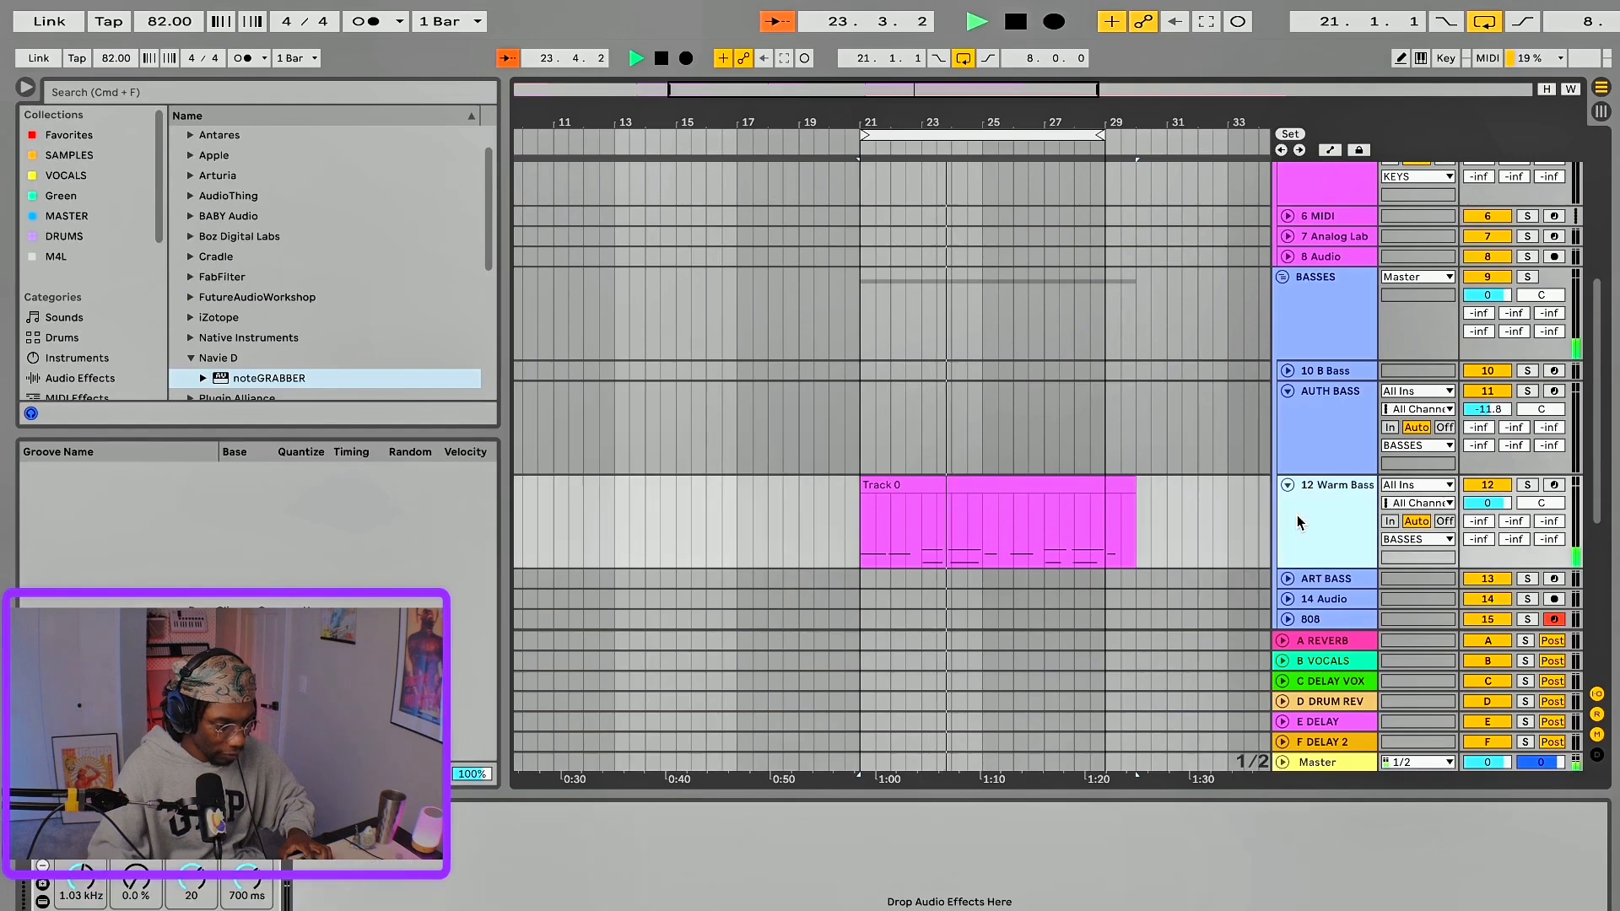
- Solo the Cymatics audio track to compare the original loop with the MIDI layers, and unsolo it again
scroll(1166, 462, "down", 10)
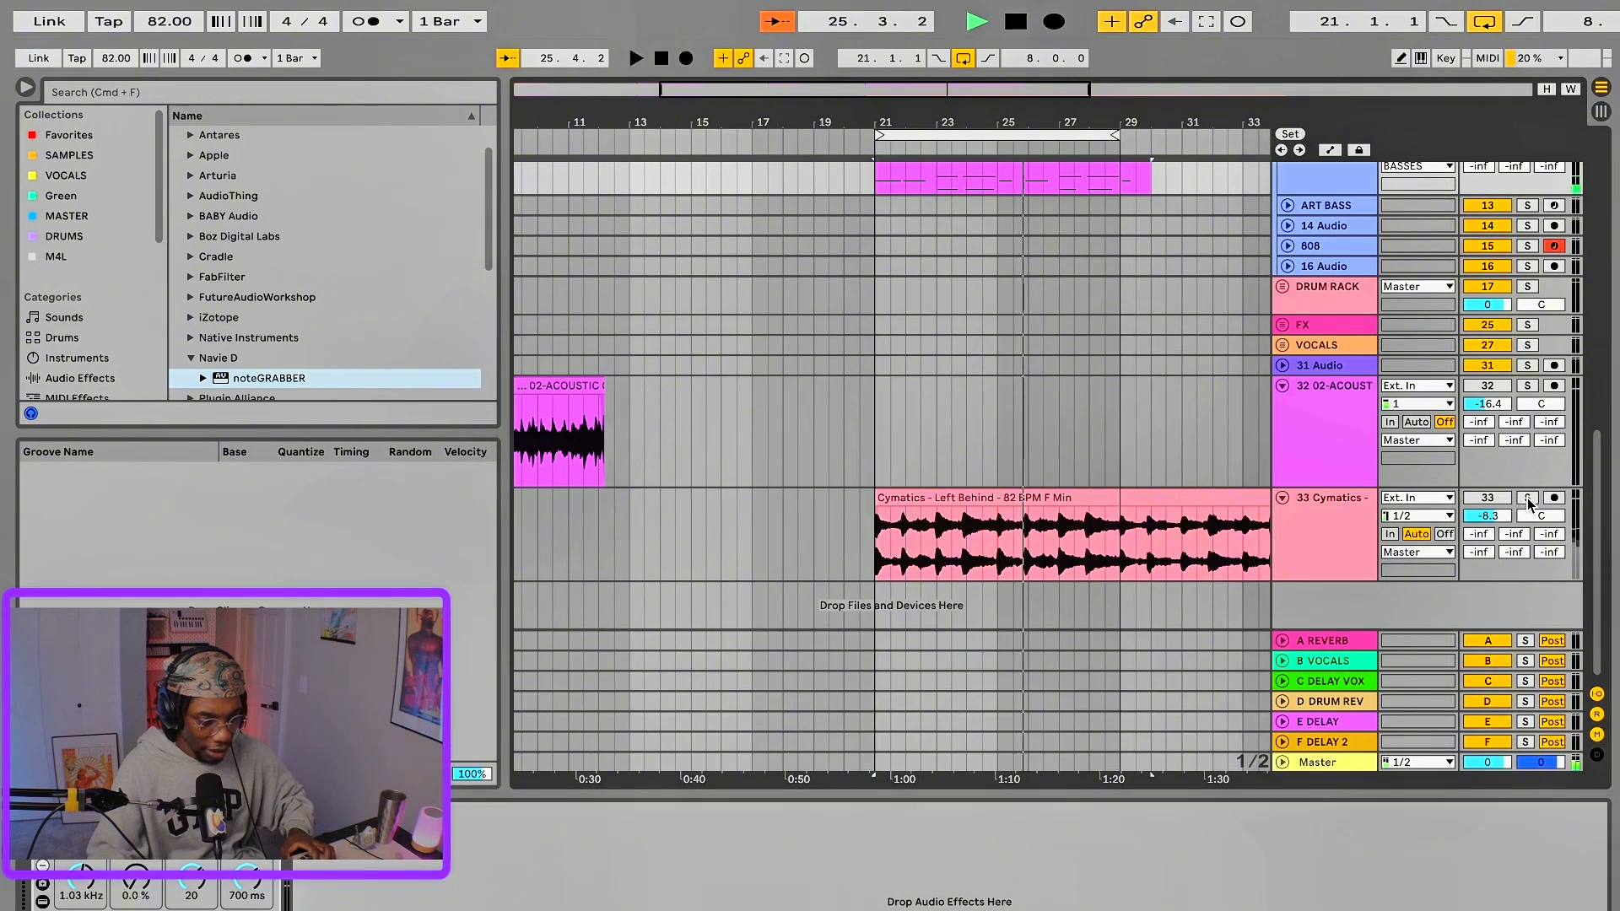
left_click(1528, 499)
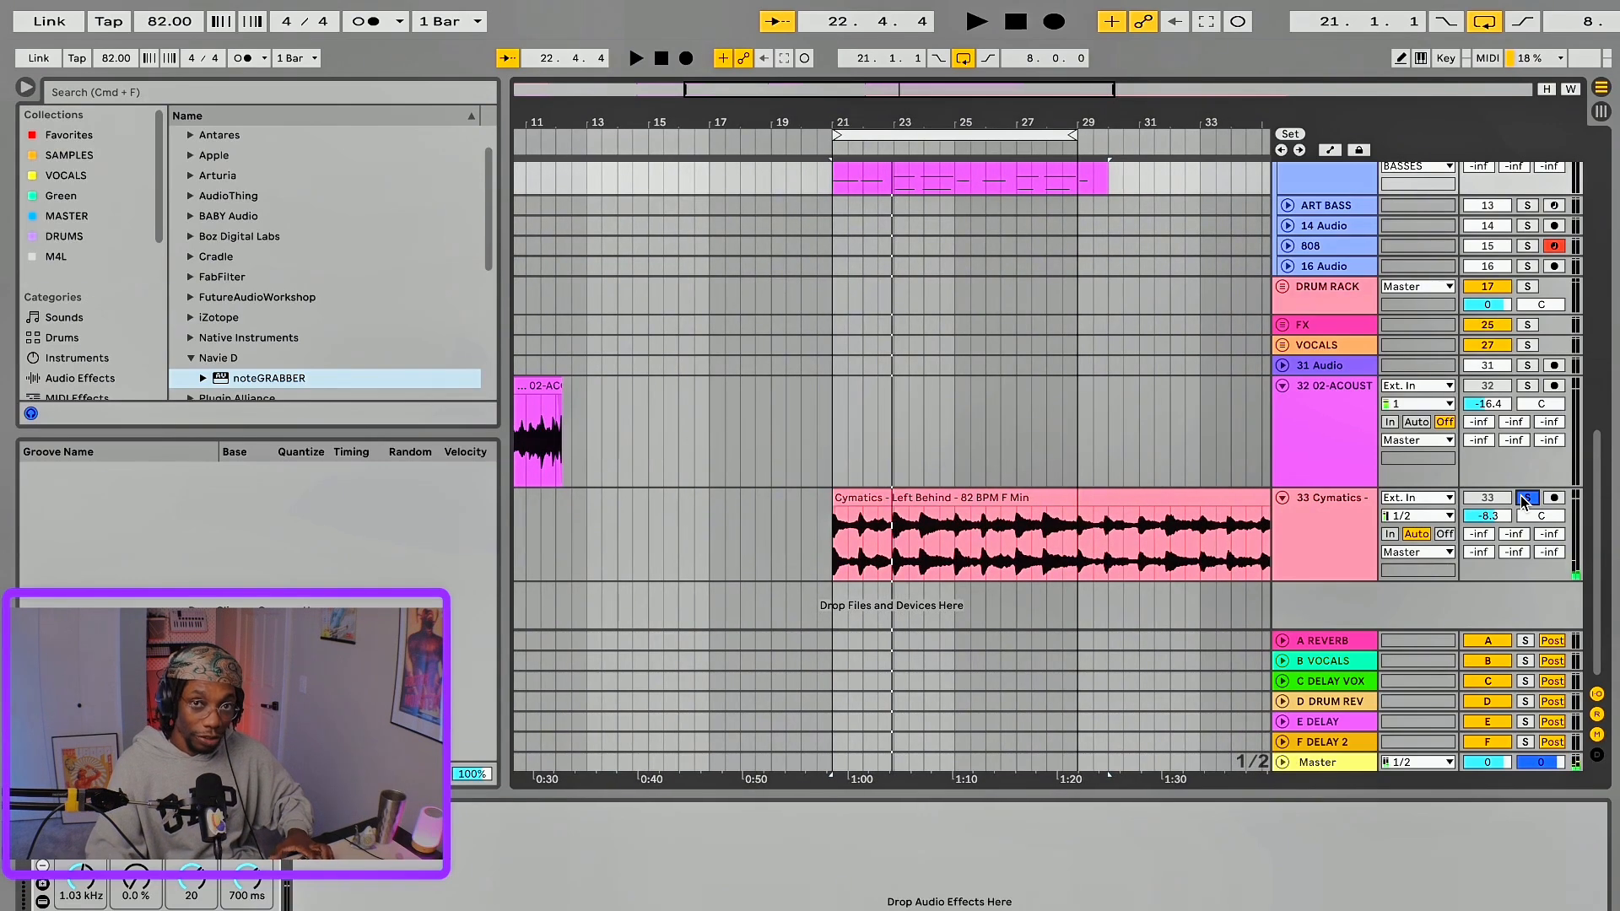
left_click(1526, 498)
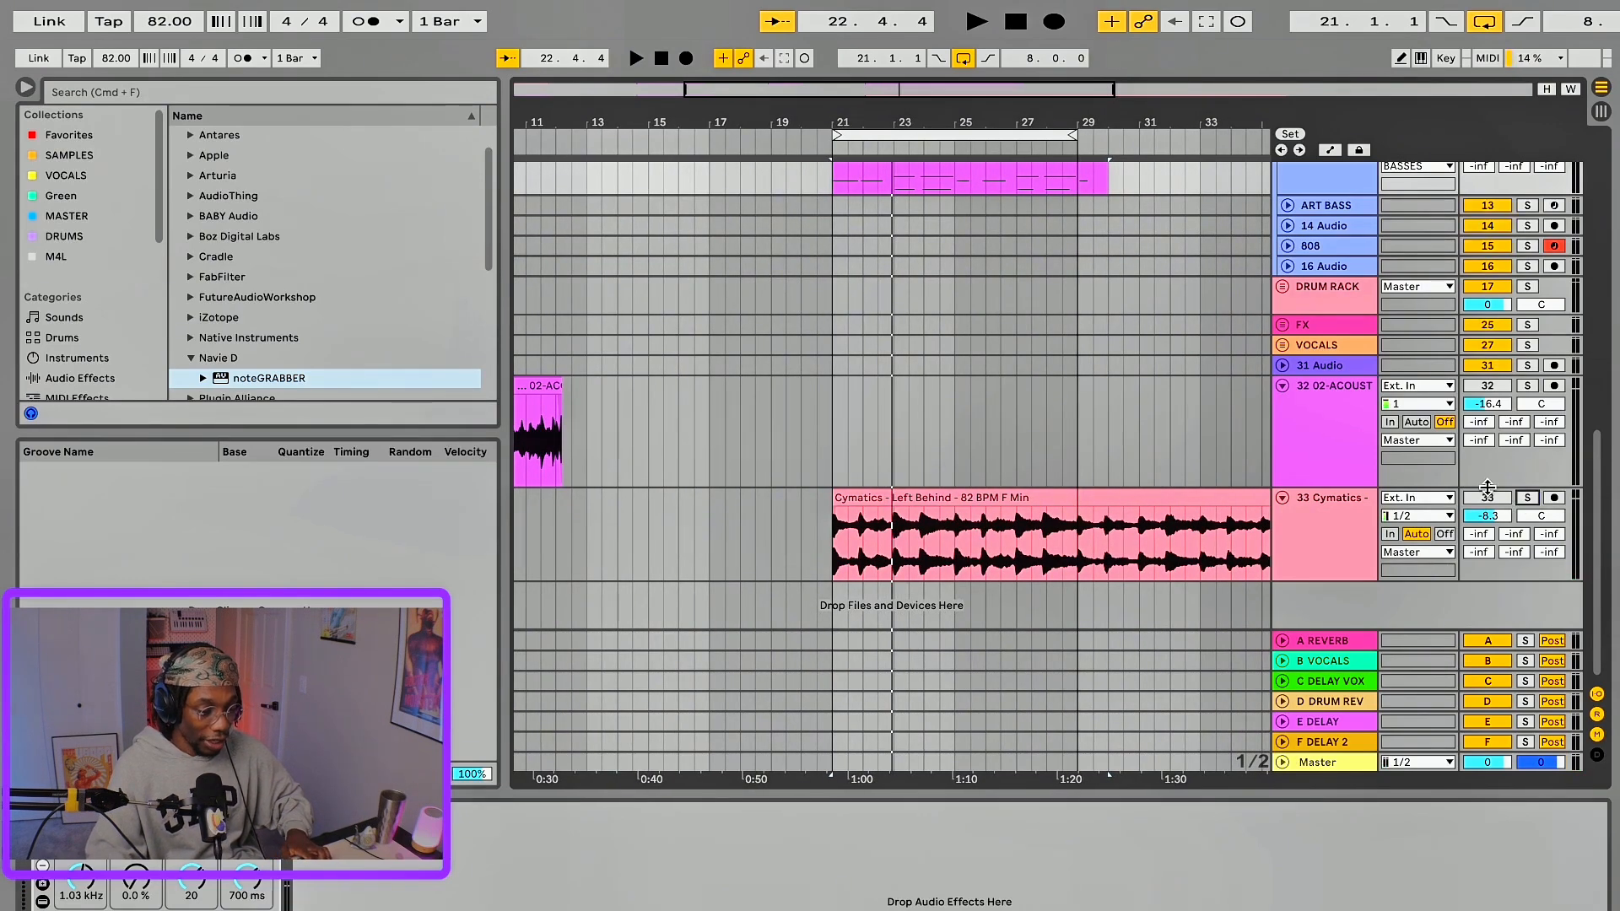
- Convert the eight-bar section of the Cymatics loop from bar 21 into a MIDI clip on the 808 track
left_click_drag(1004, 486, 1040, 488)
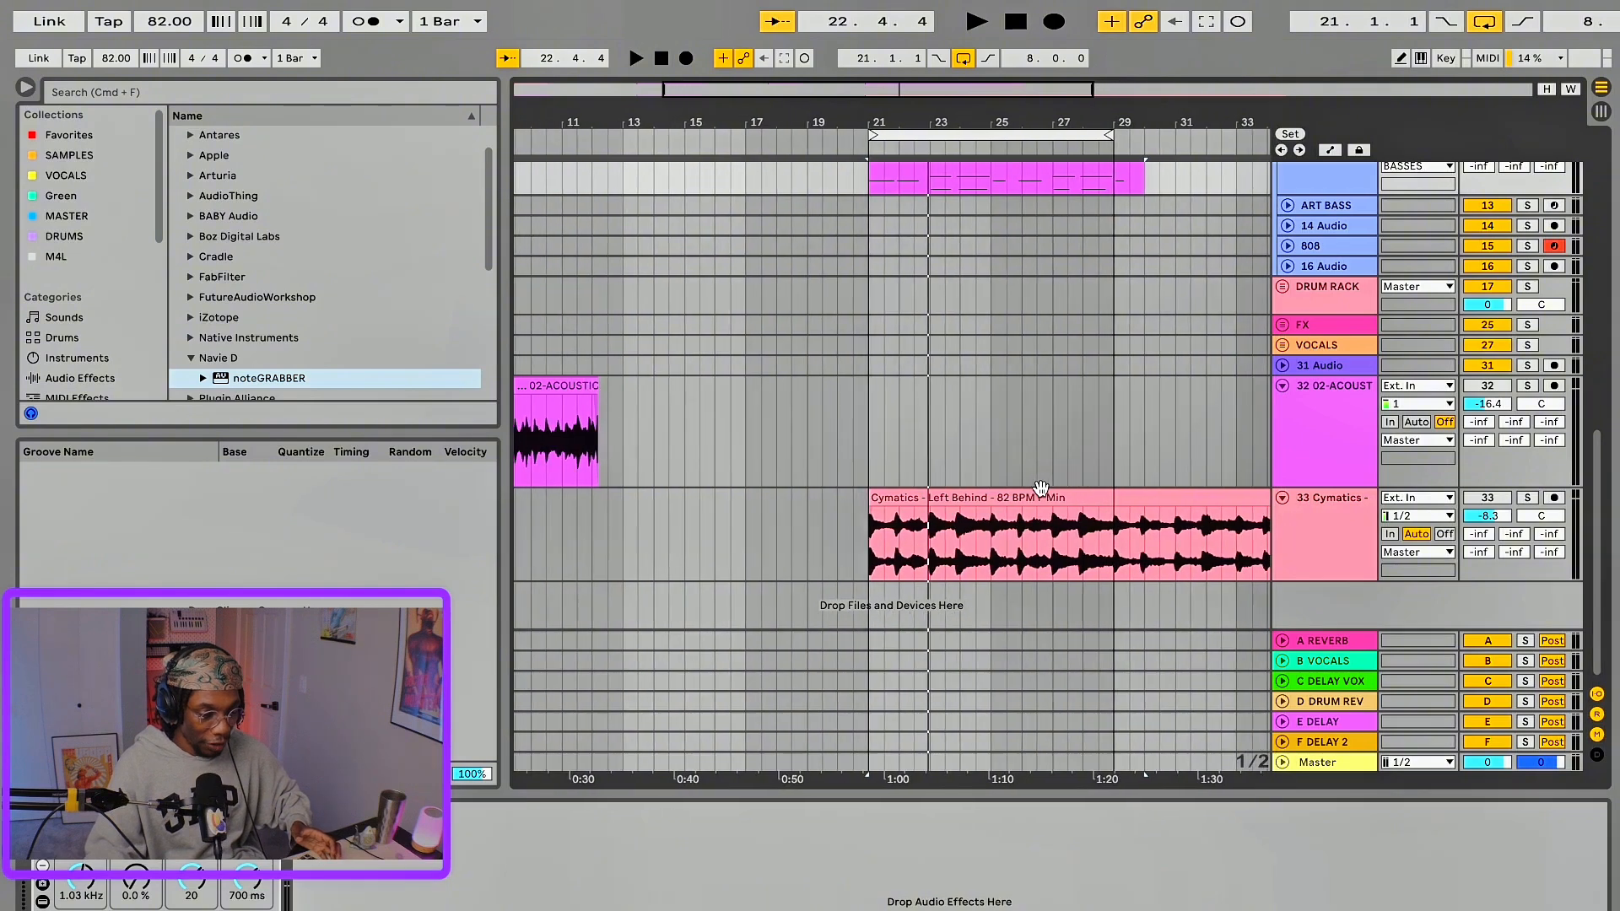
scroll(1042, 497, "right", 5)
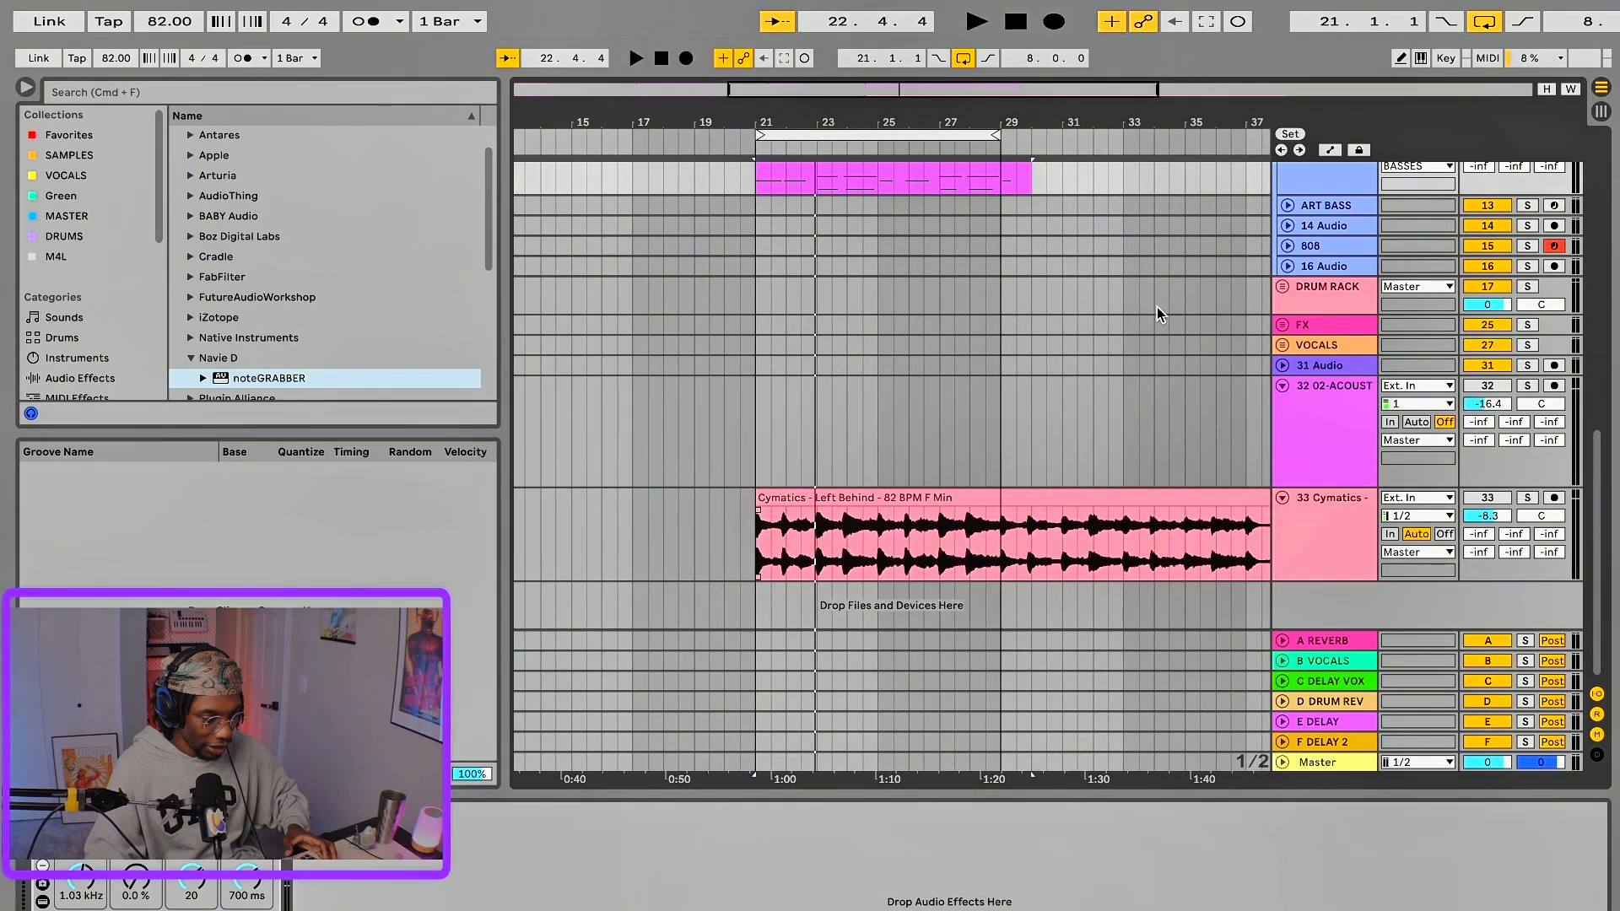
left_click_drag(1061, 523, 1062, 246)
left_click(622, 544)
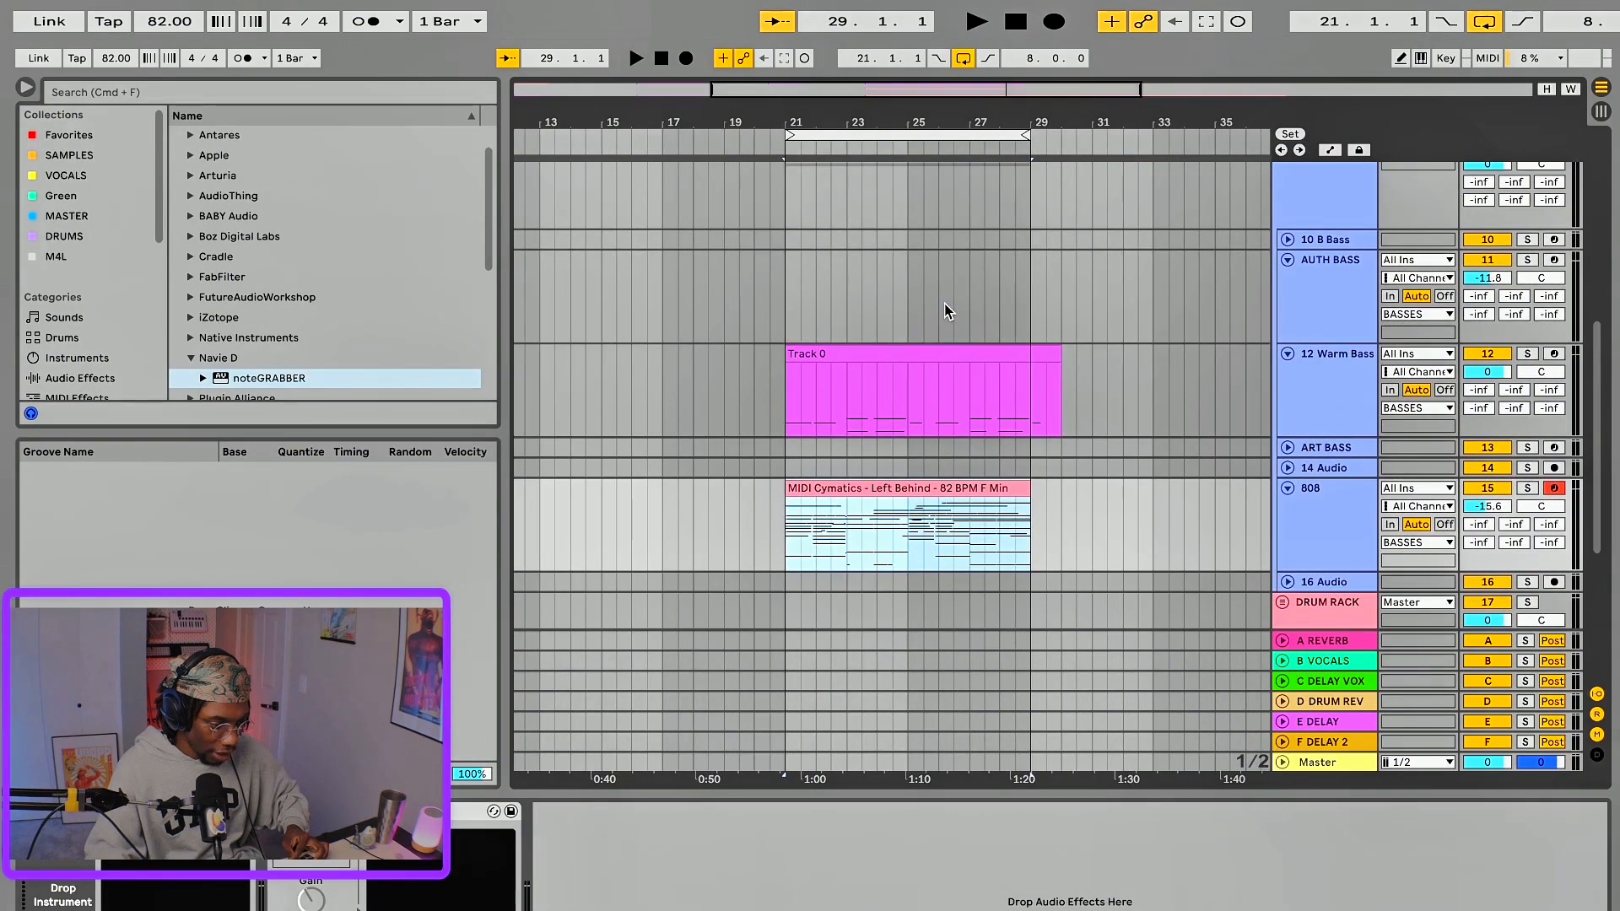
- Open the converted Cymatics MIDI clip on the PIANO track, clear its note selection and play it from bar 21
double_click(909, 478)
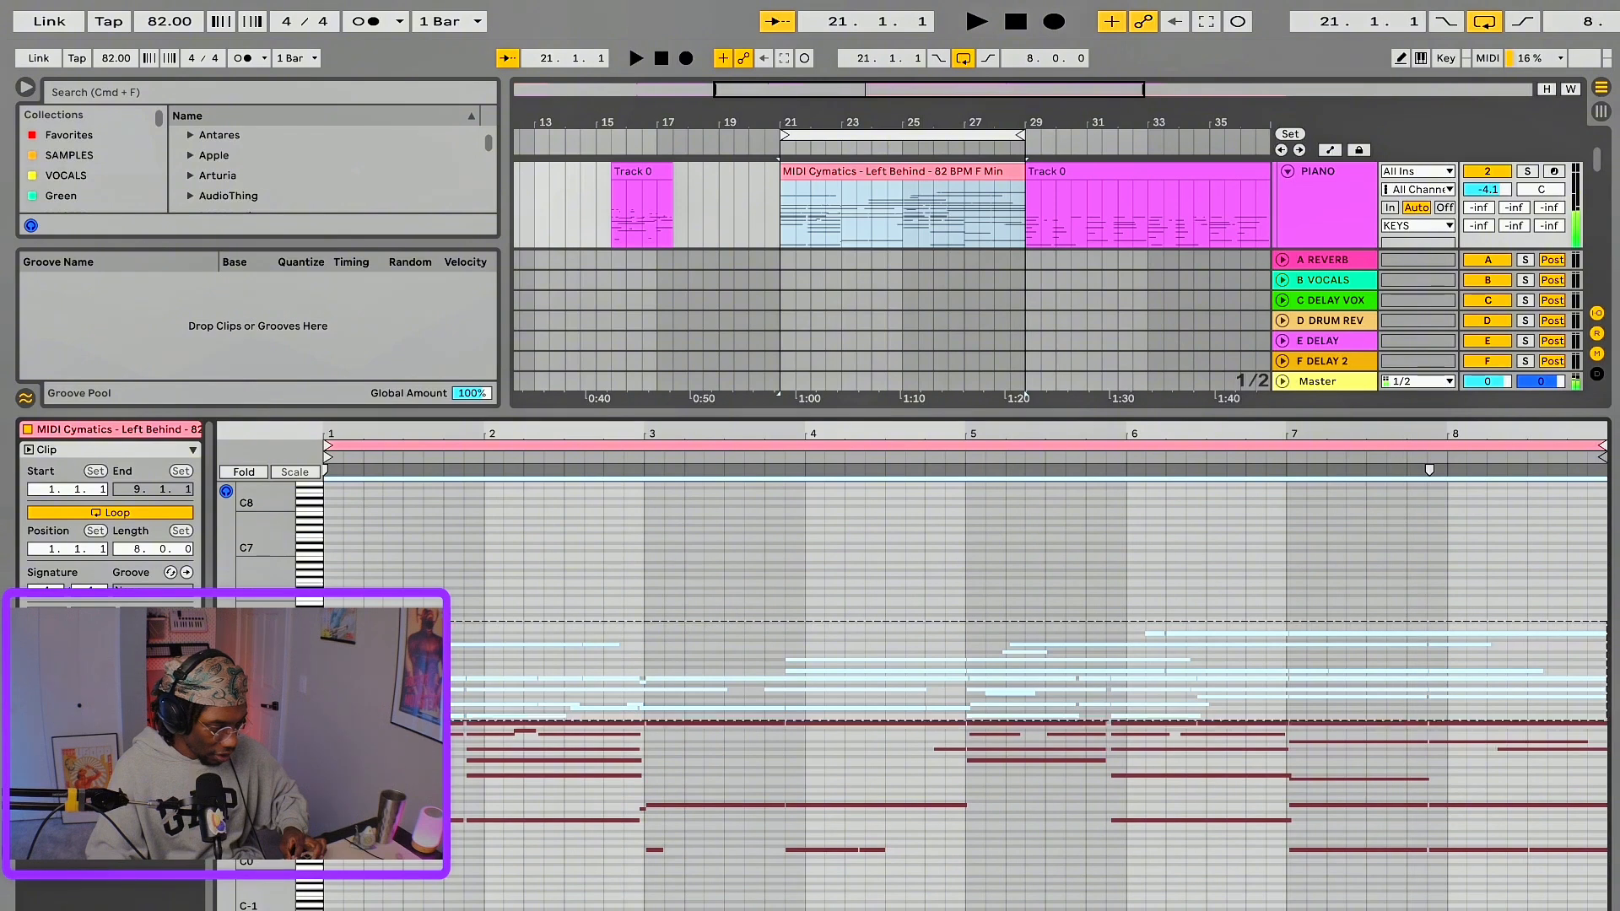
left_click(547, 604)
key("space")
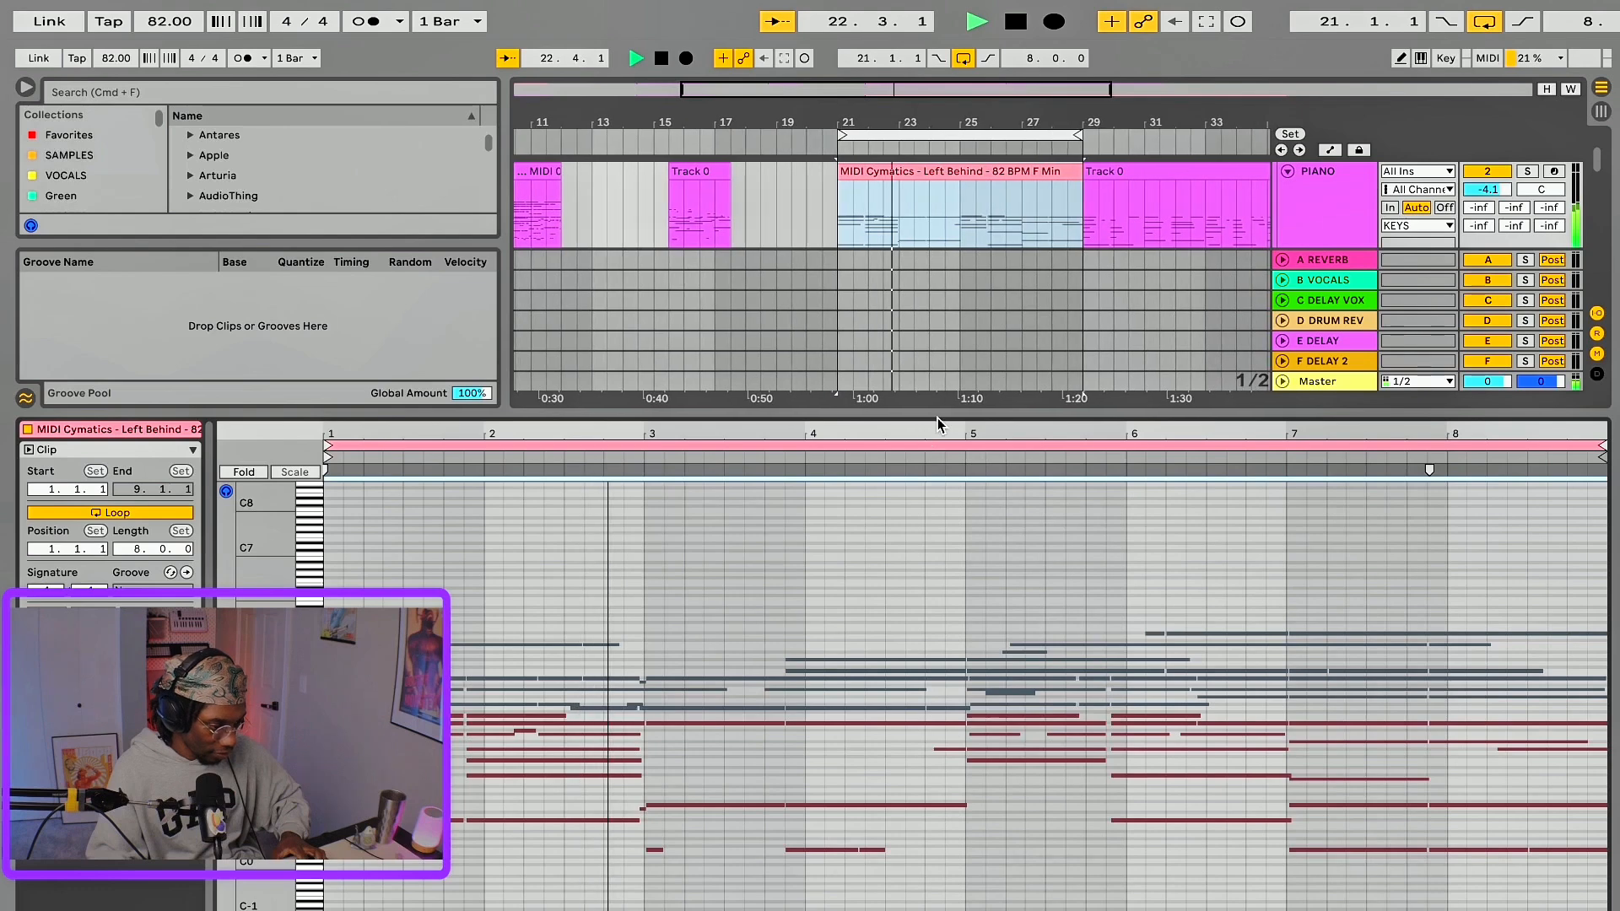
left_click_drag(939, 415, 939, 601)
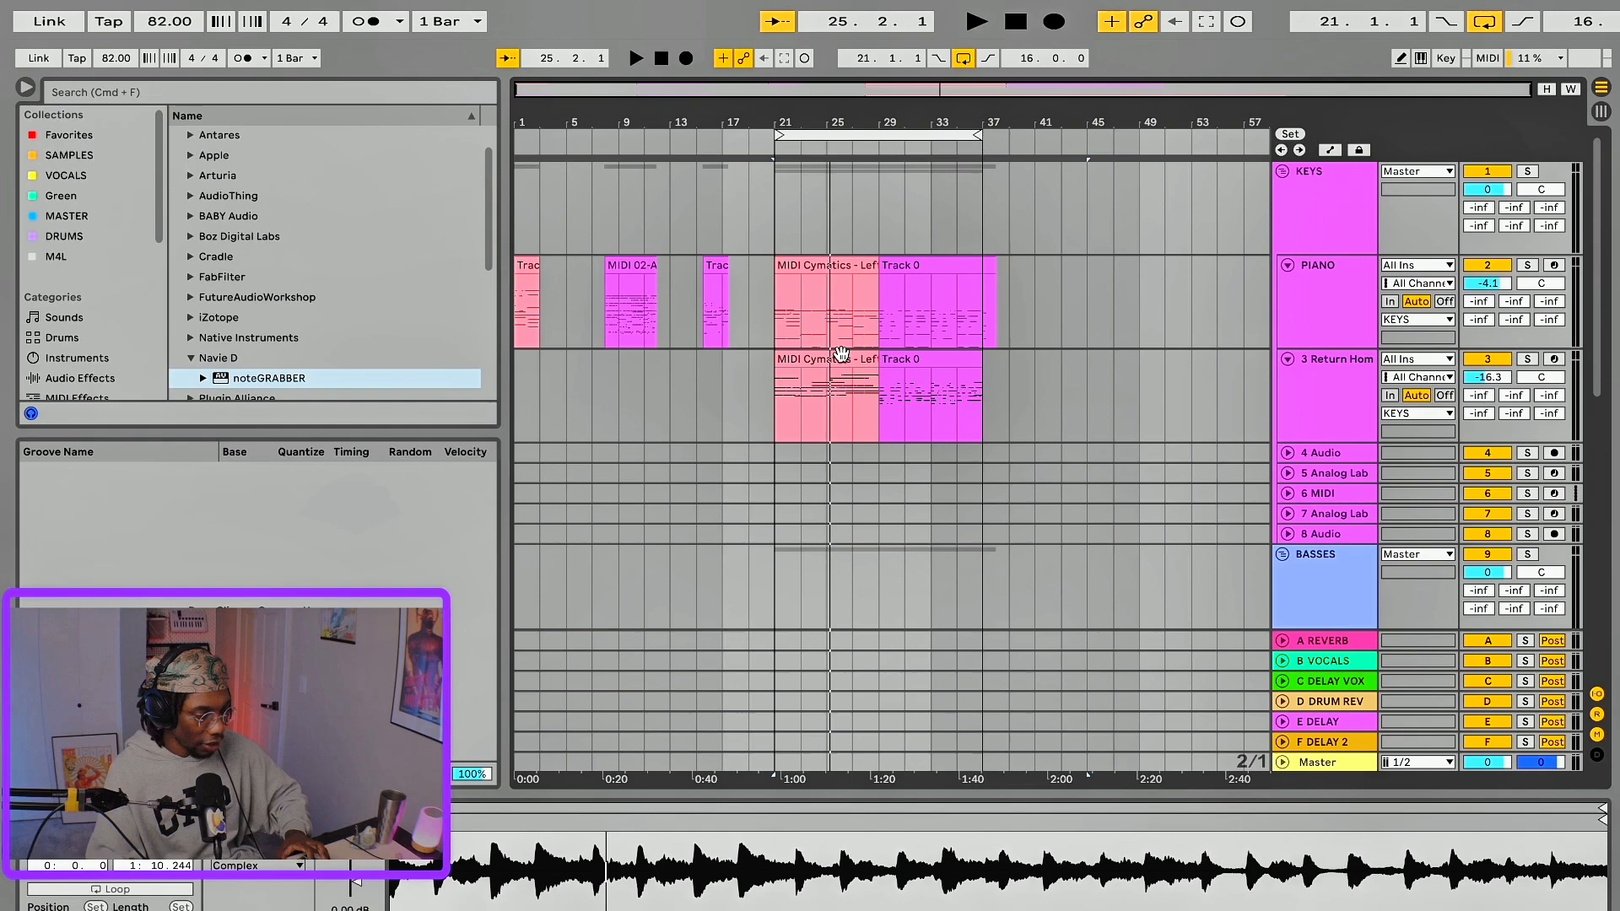
- Play the converted Cymatics clips from bar 21 and lower the 3 Return Home track volume to -24.2
scroll(841, 353, "down", 5)
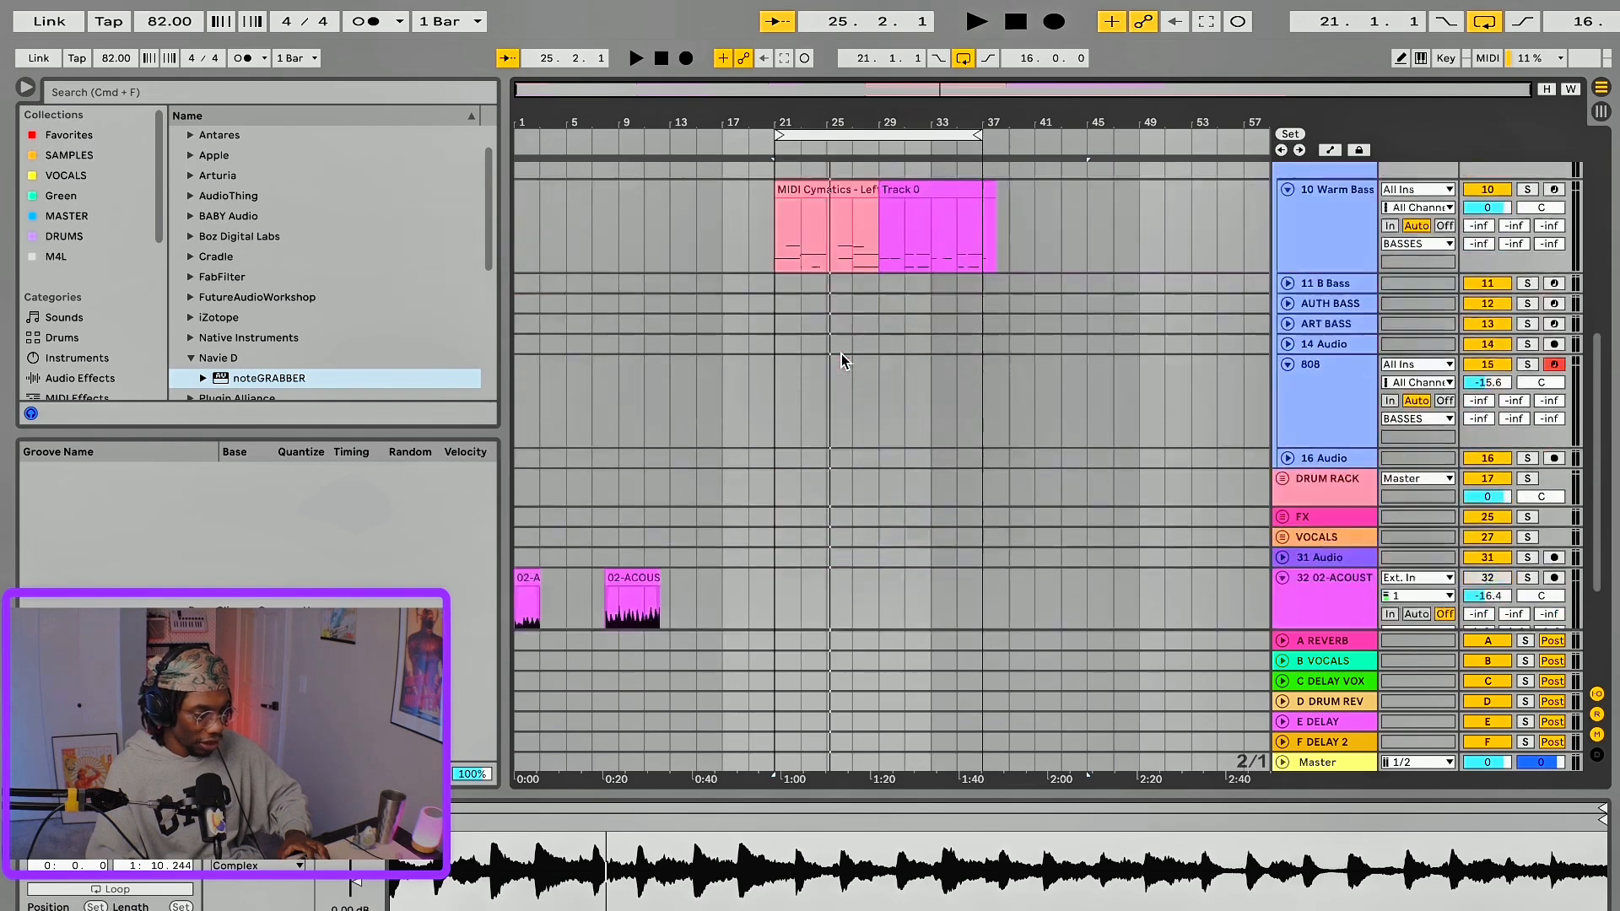
scroll(841, 353, "up", 5)
left_click(798, 270)
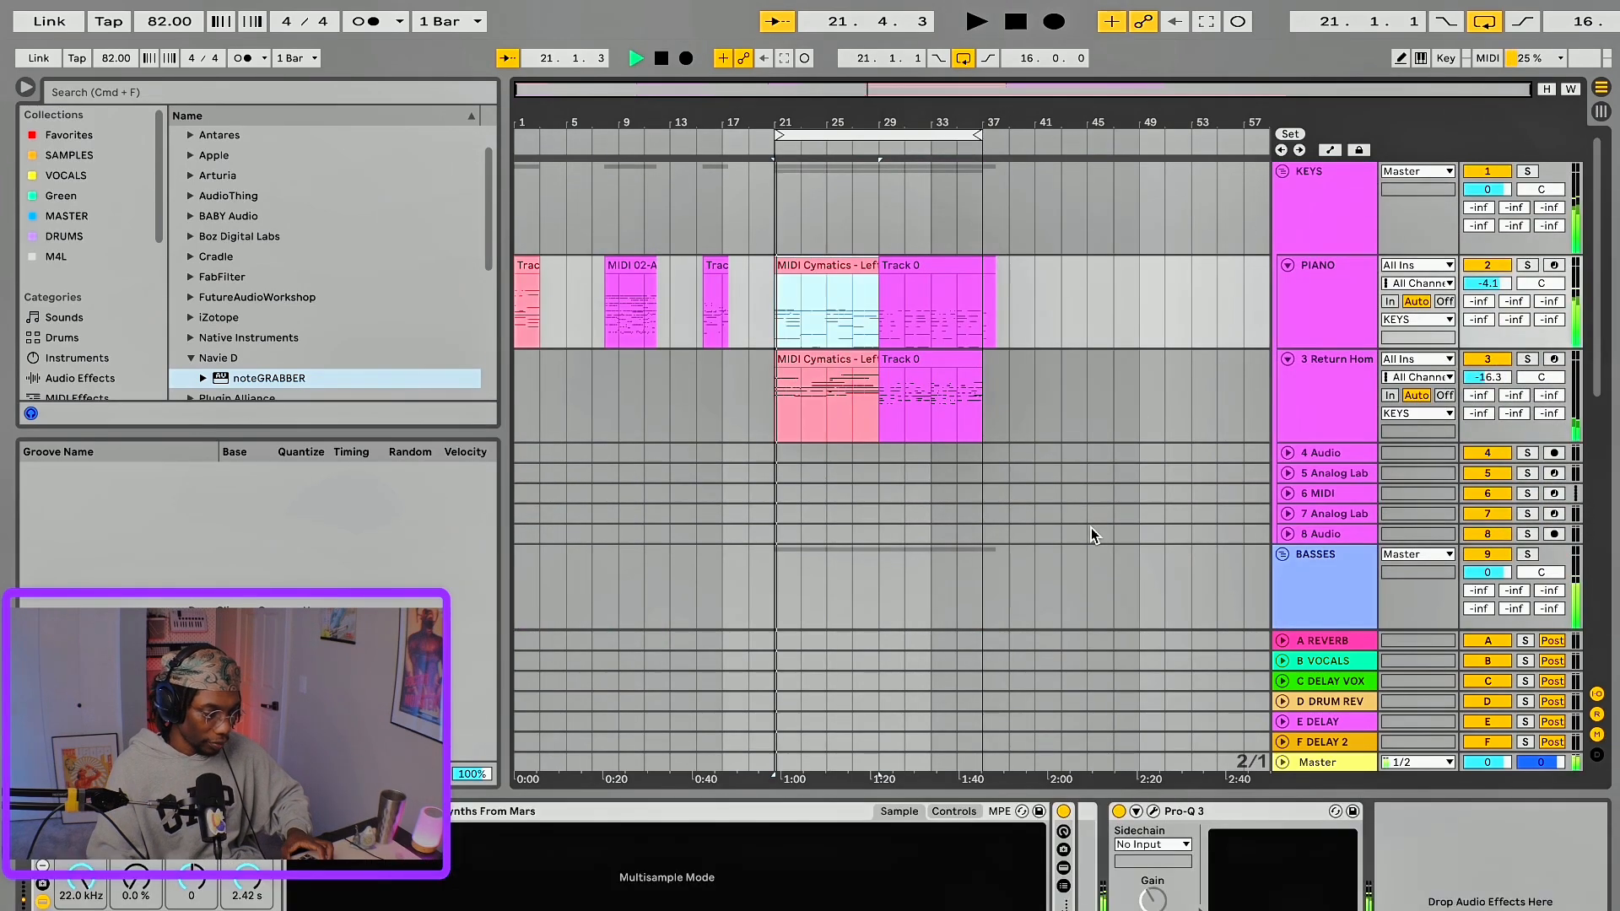
key("space")
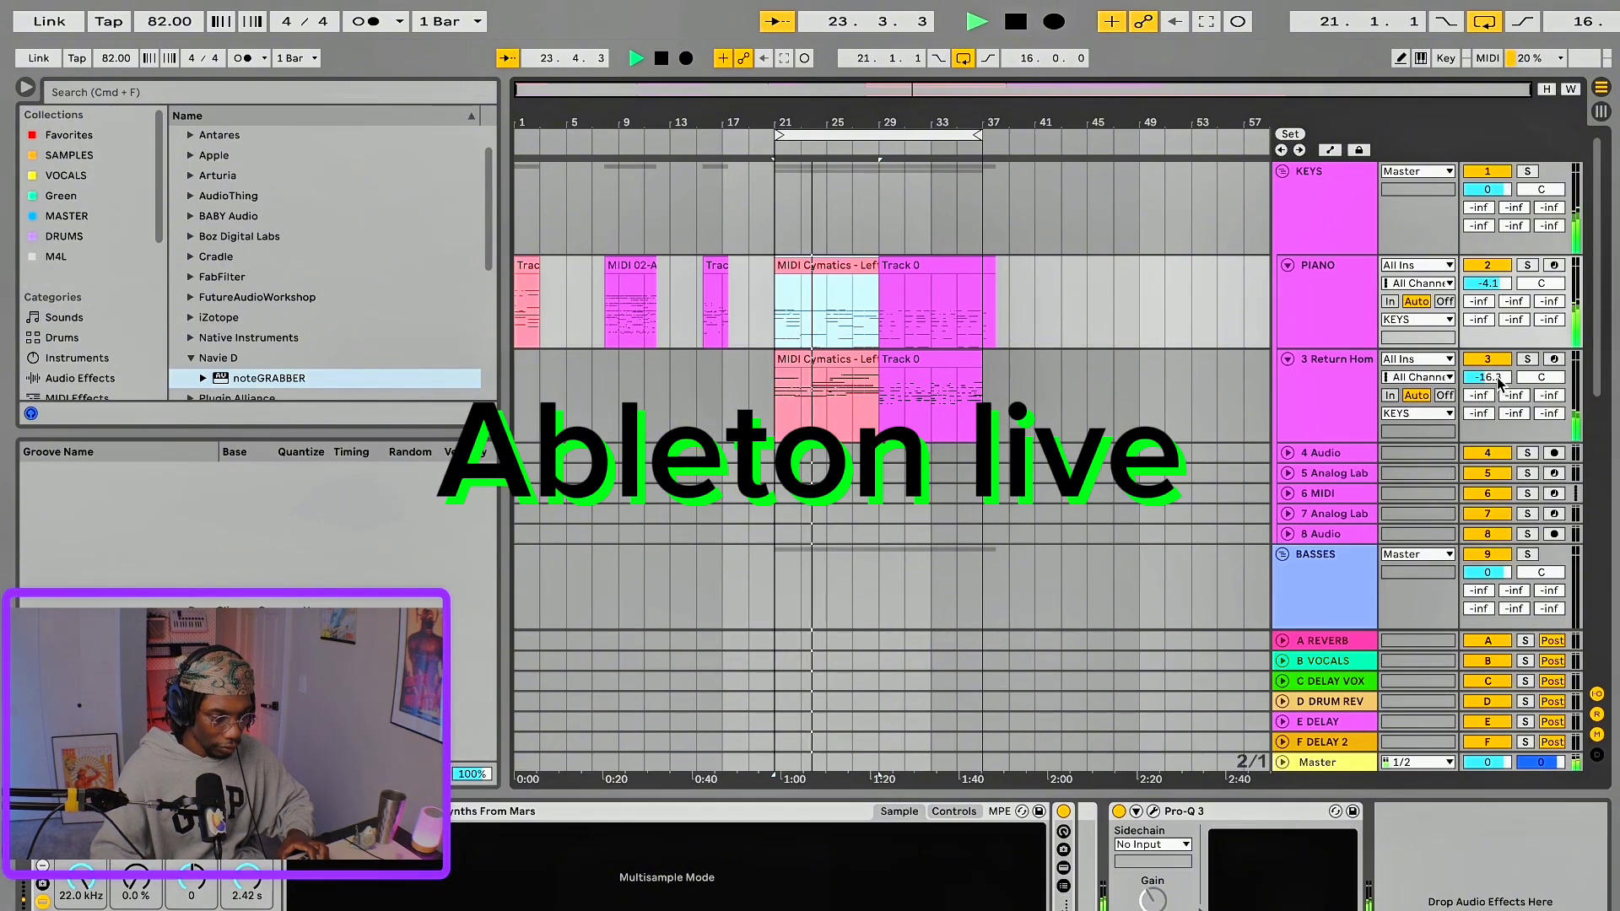
left_click_drag(1497, 378, 1497, 400)
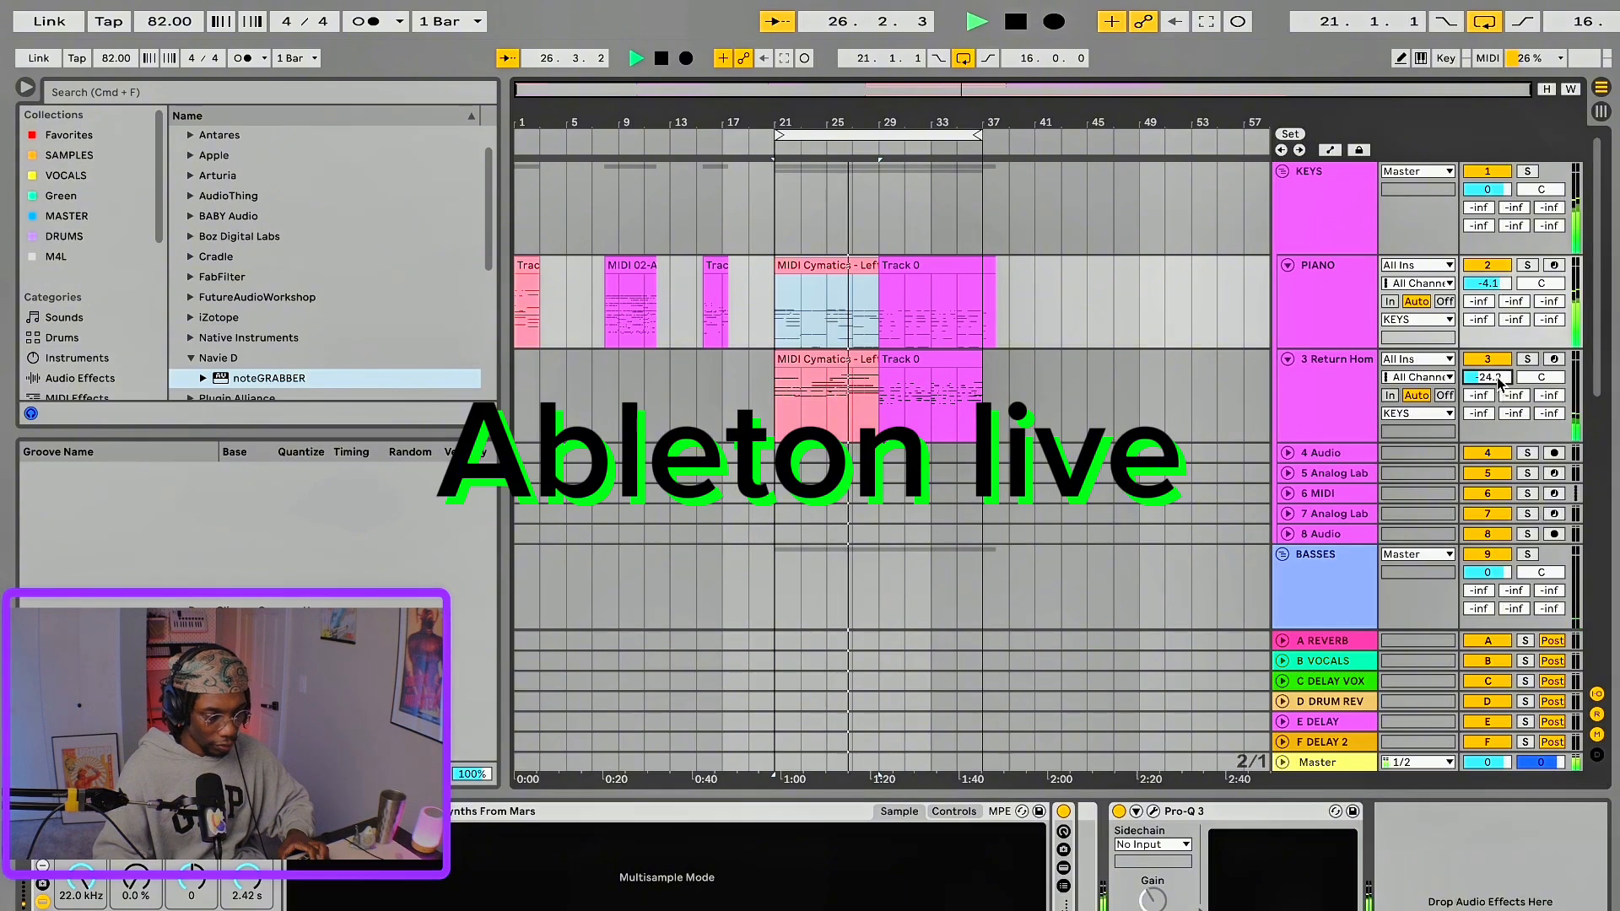
- Check the PIANO, track 3 and 10 Warm Bass clips while the converted section plays to bar 29, and stop playback
scroll(973, 310, "down", 6)
scroll(974, 311, "up", 5)
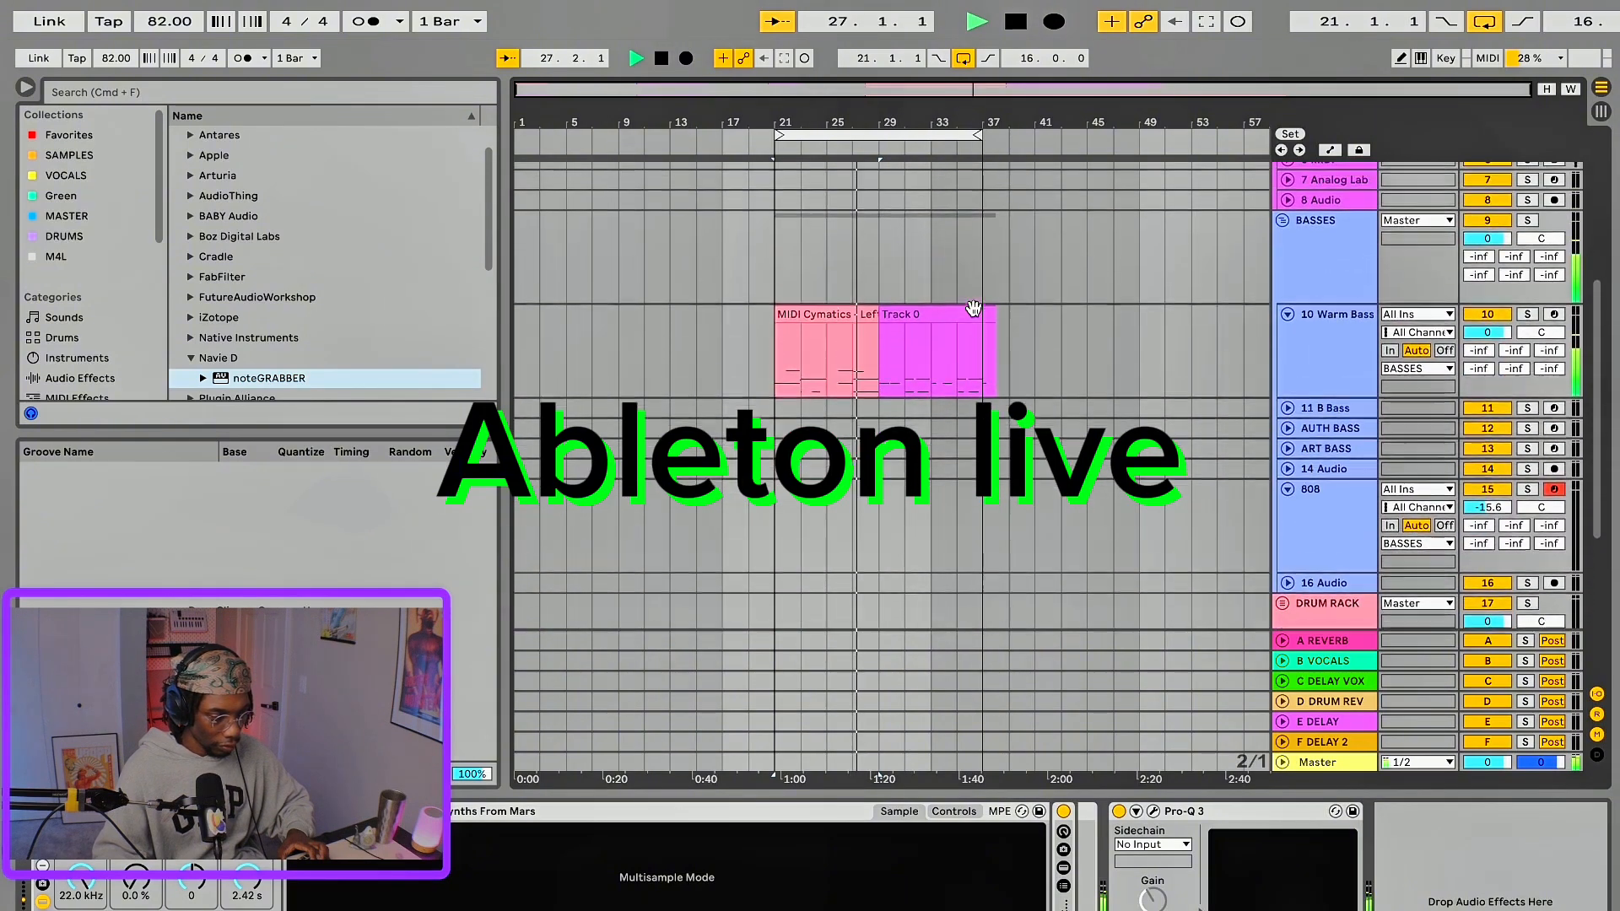
scroll(973, 315, "up", 1)
scroll(973, 315, "down", 1)
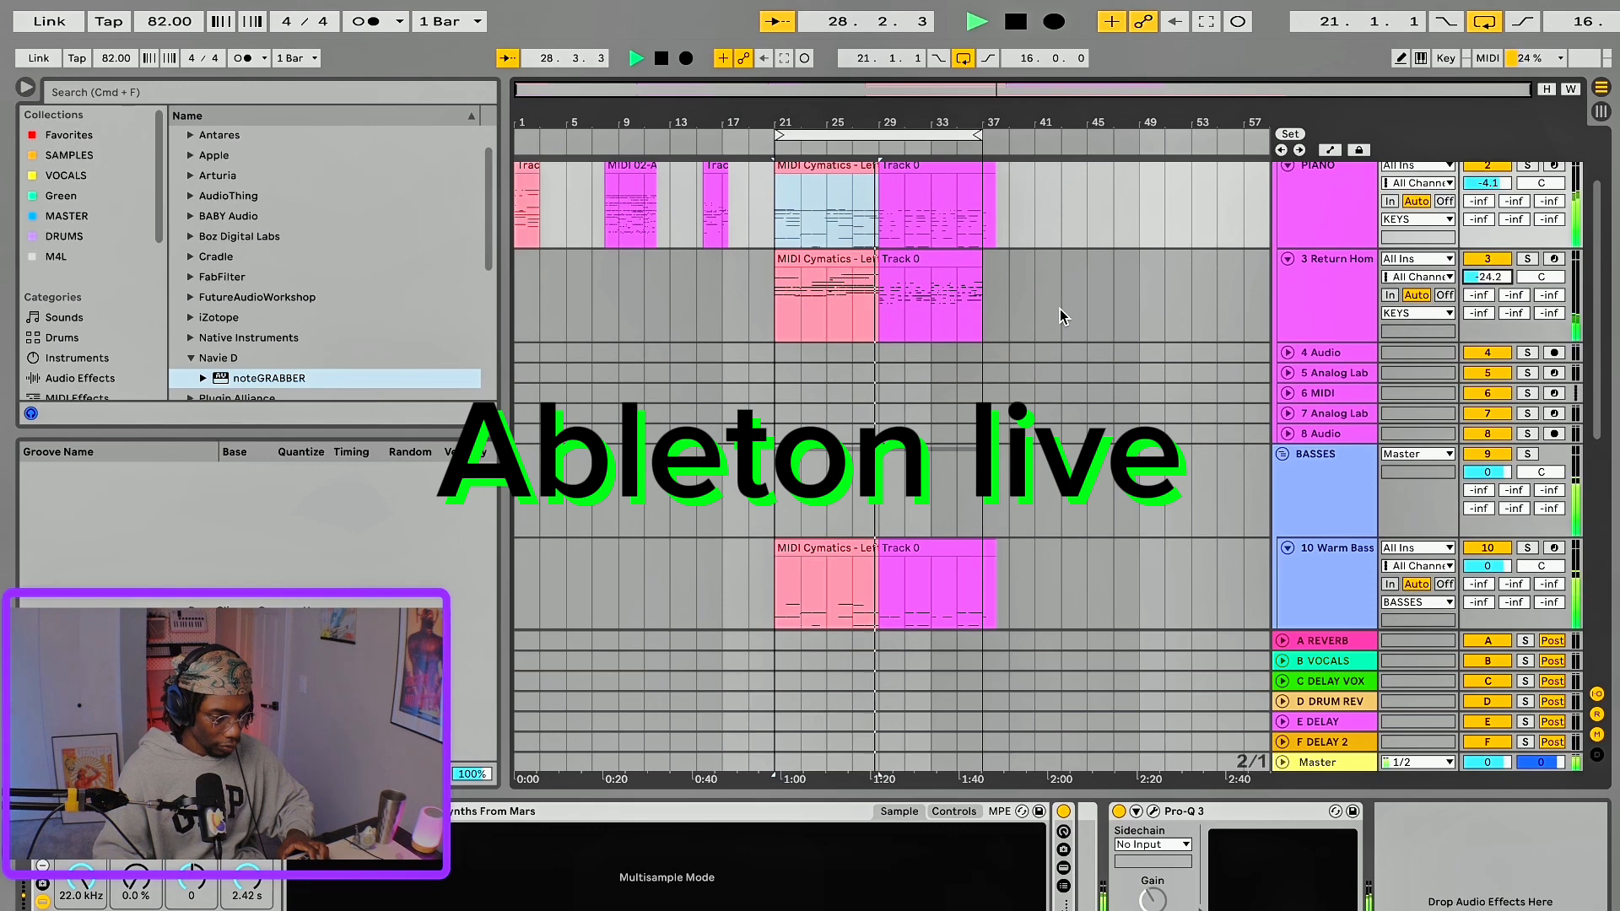
key("space")
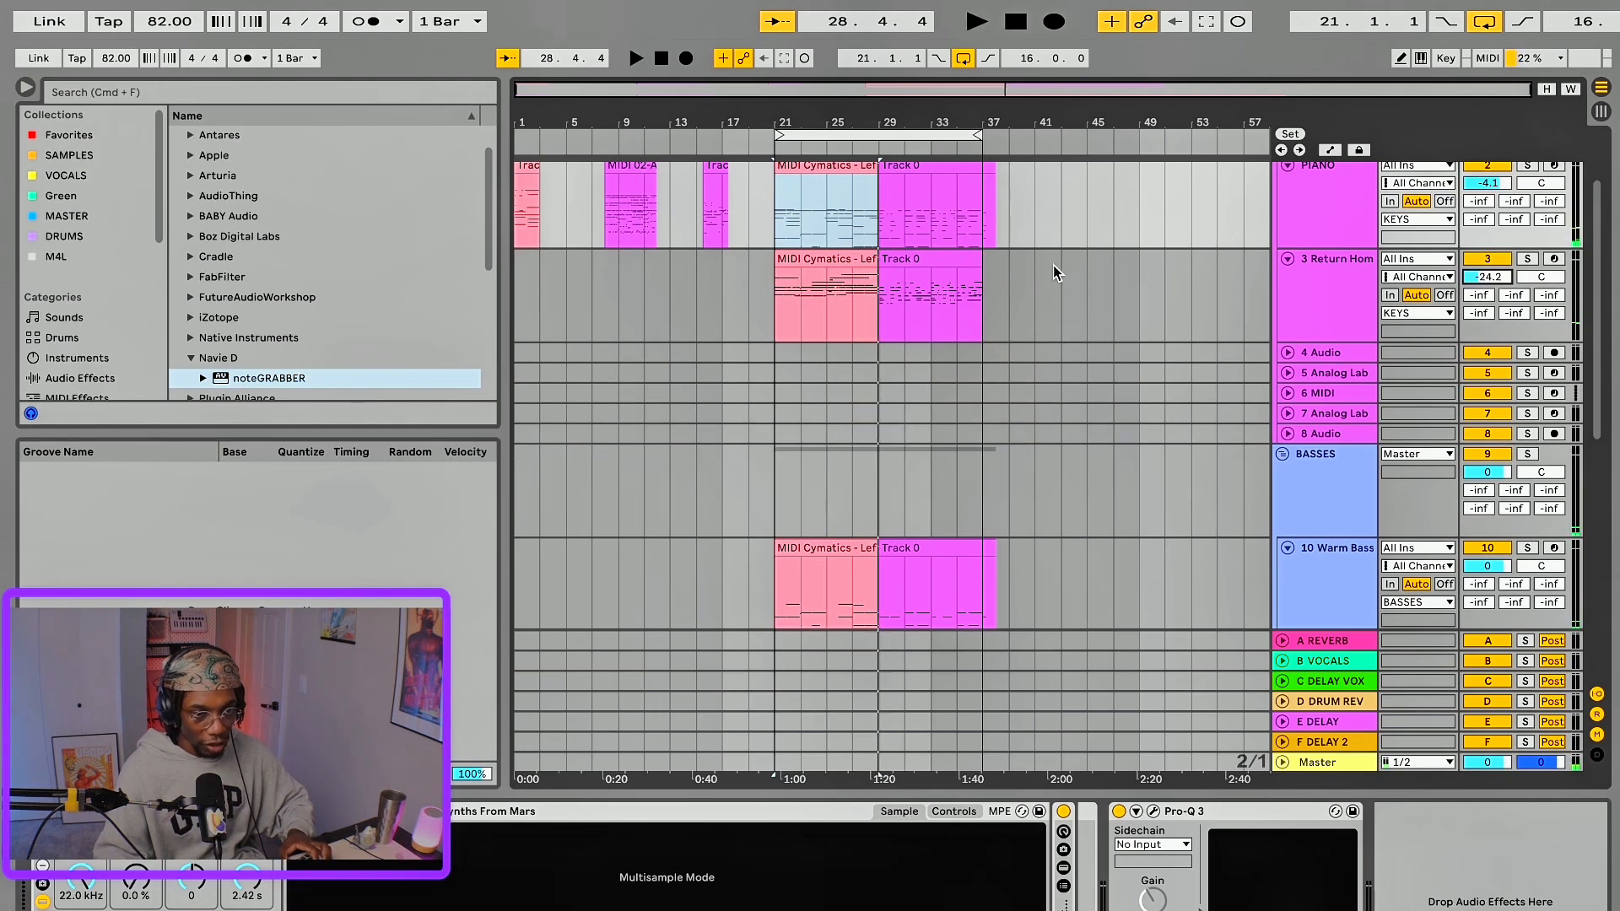
- Play the noteGRABBER Track 0 clips from bar 29 for comparison, and enlarge the arrangement to review the tracks
left_click(892, 169)
key("space")
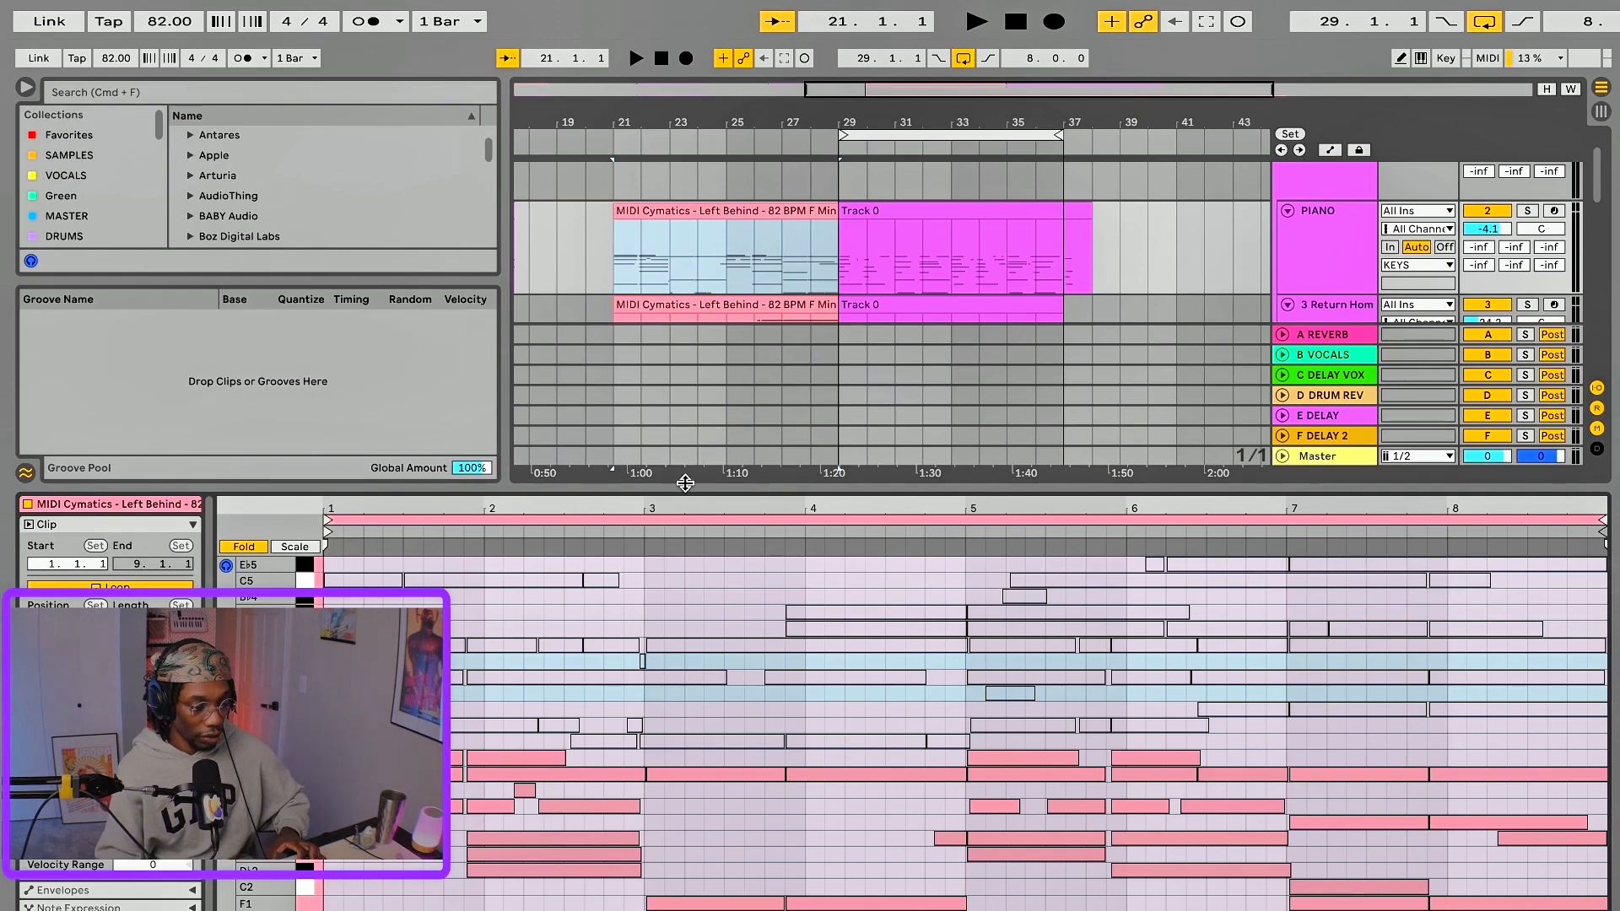
left_click_drag(685, 482, 658, 772)
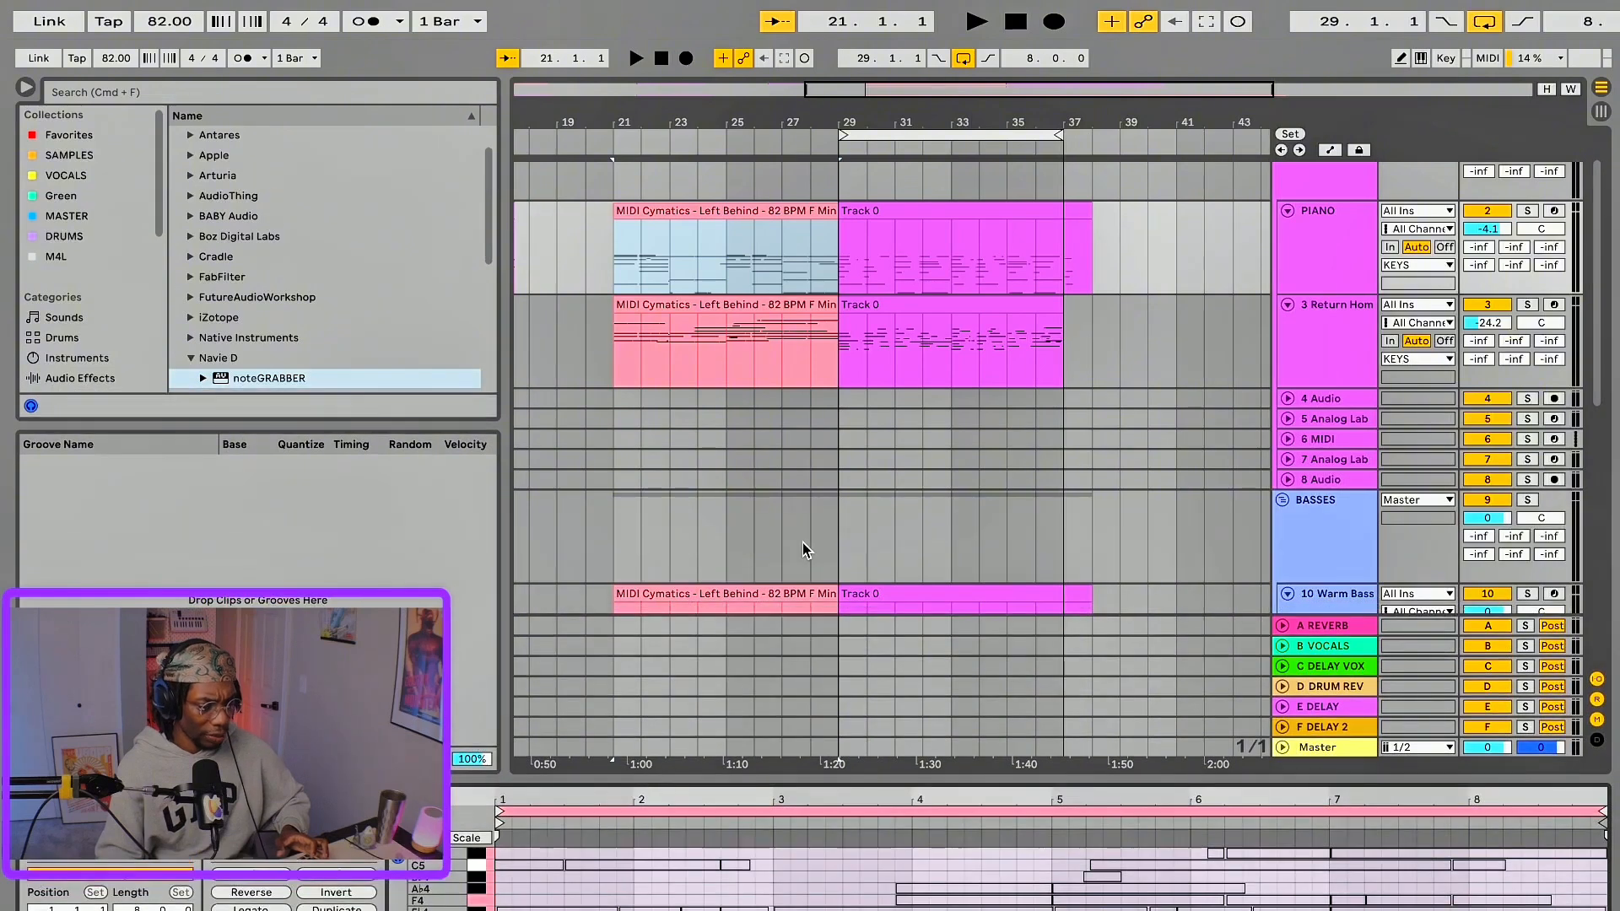
scroll(802, 546, "down", 5)
scroll(808, 547, "up", 3)
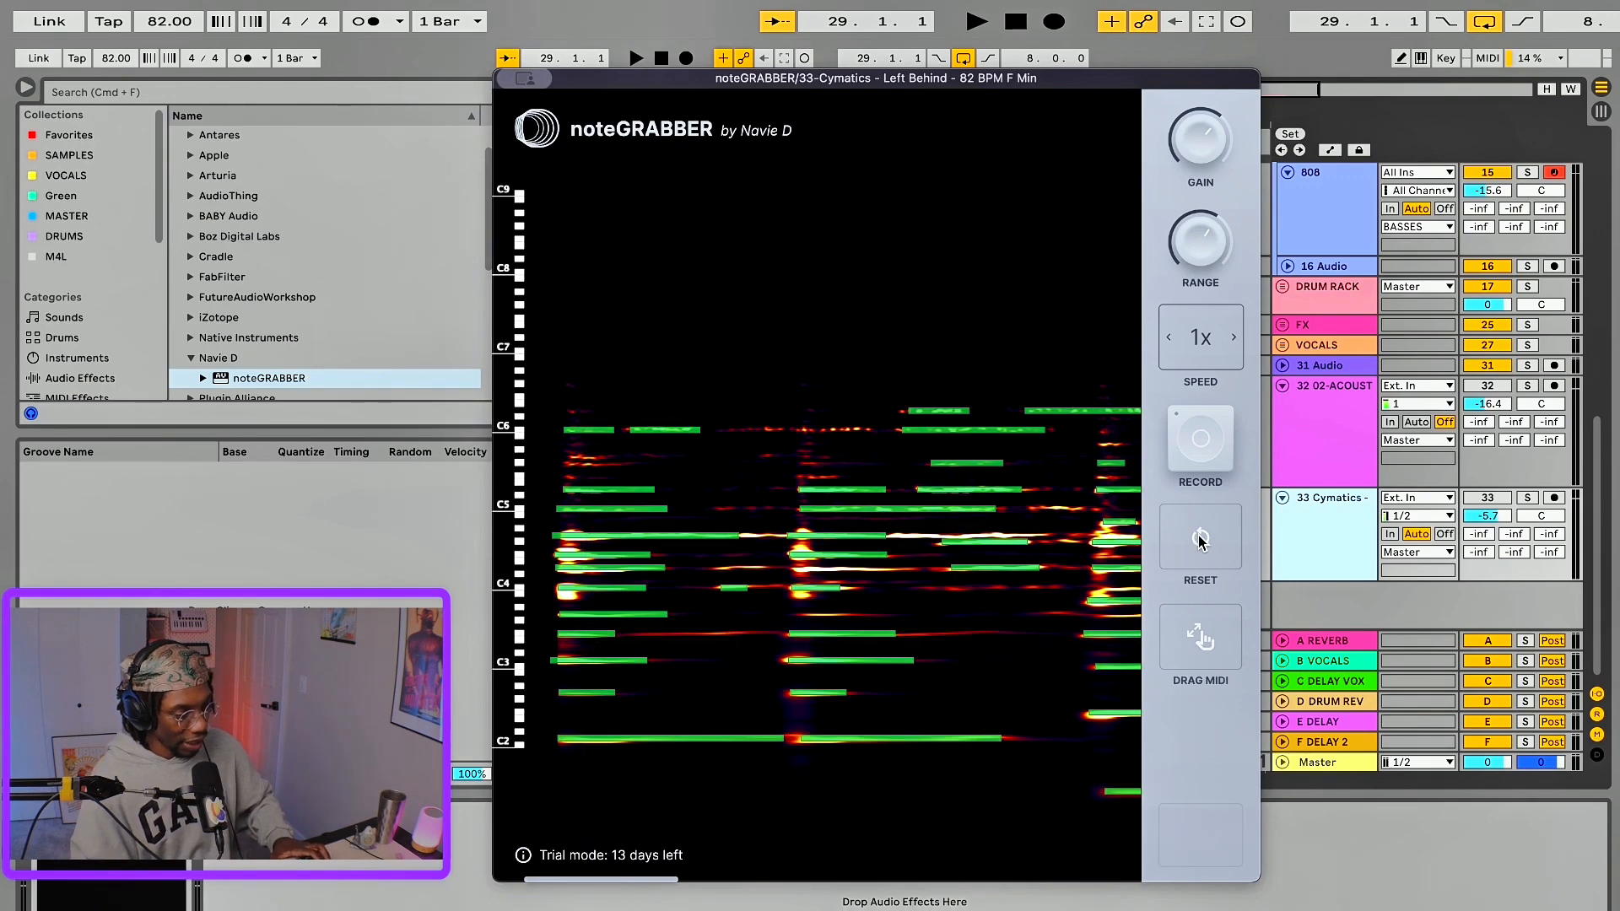
- Solo the Cymatics audio track and record a test pass of the loop from bar 29 in noteGRABBER
left_click(1529, 501)
left_click(1206, 443)
key("space")
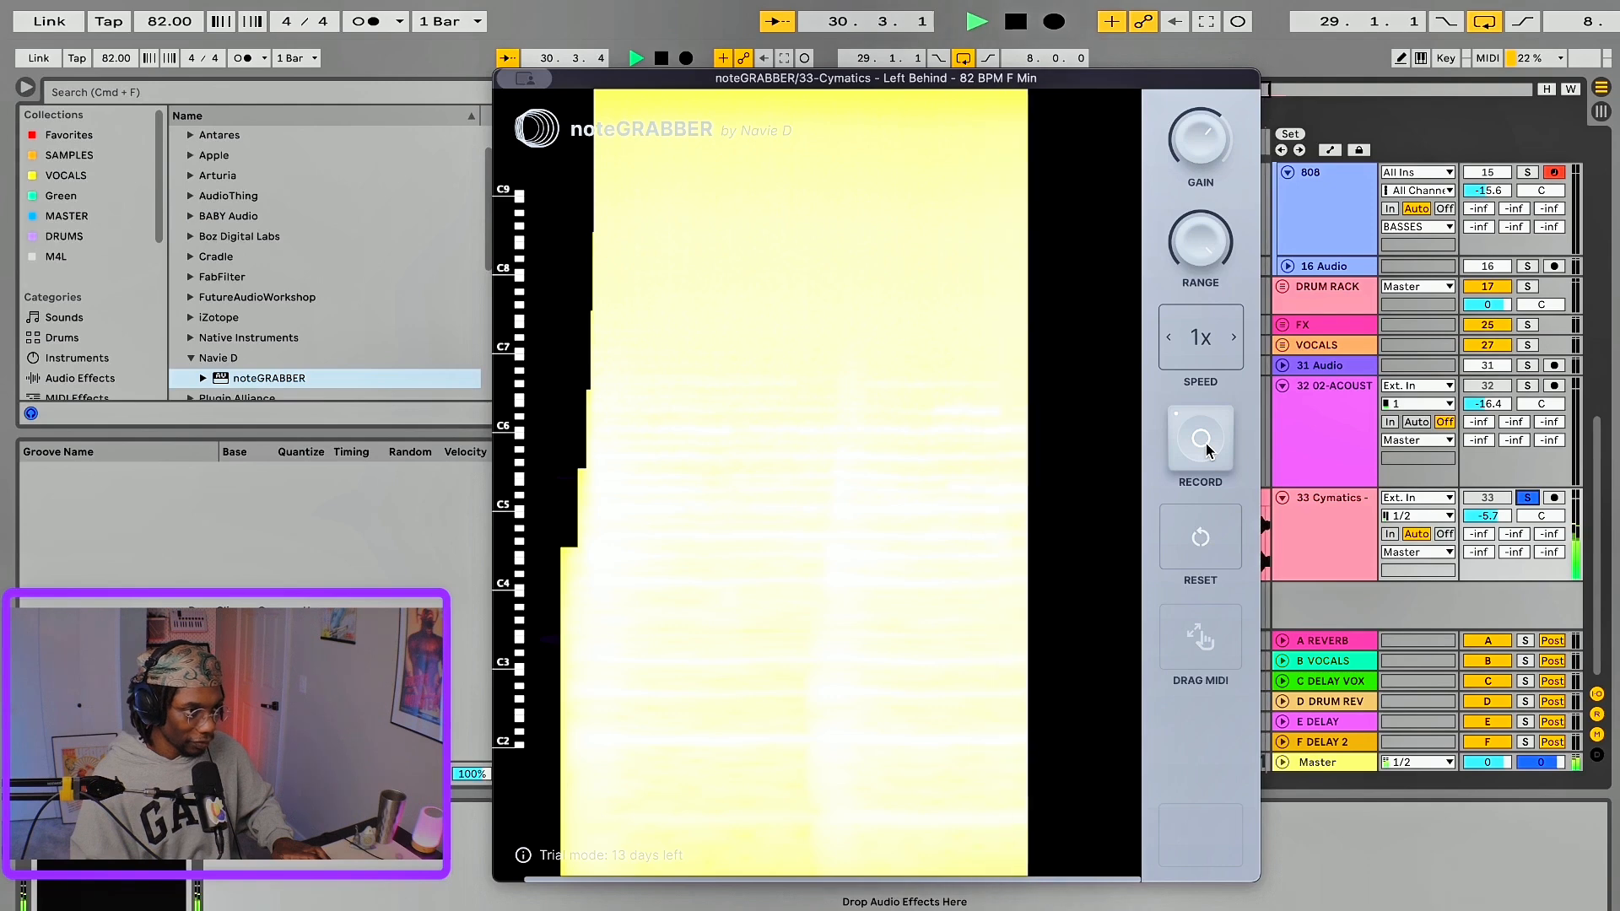
key("space")
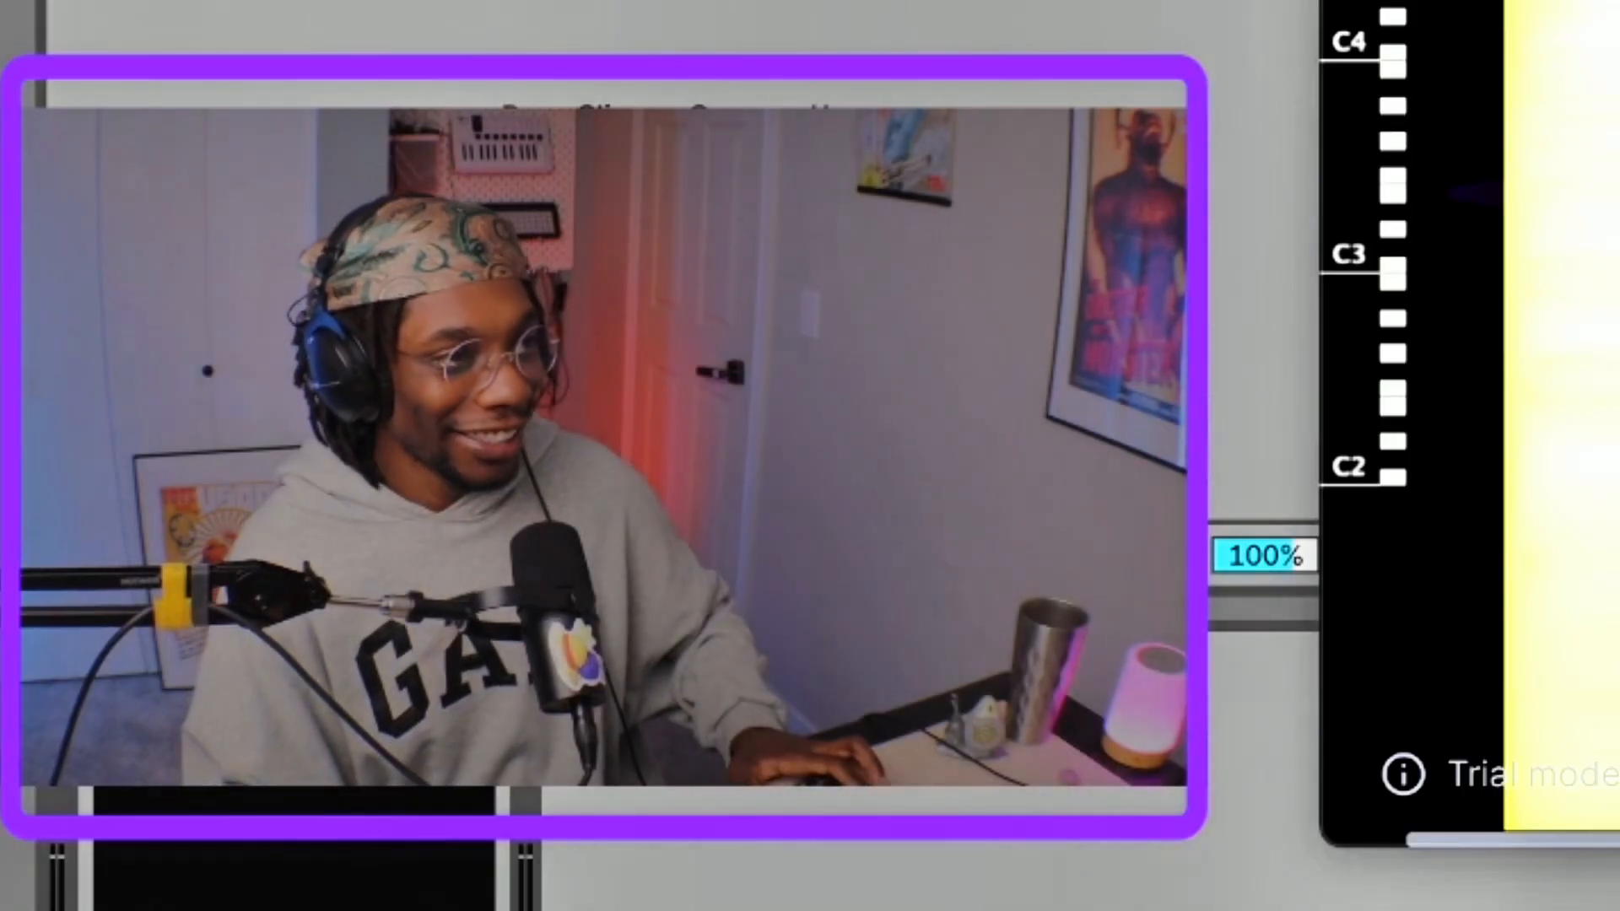
- Lower the noteGRABBER Range, play the loop to inspect the thinner spectrogram, and reset the capture
left_click_drag(1199, 243, 1193, 393)
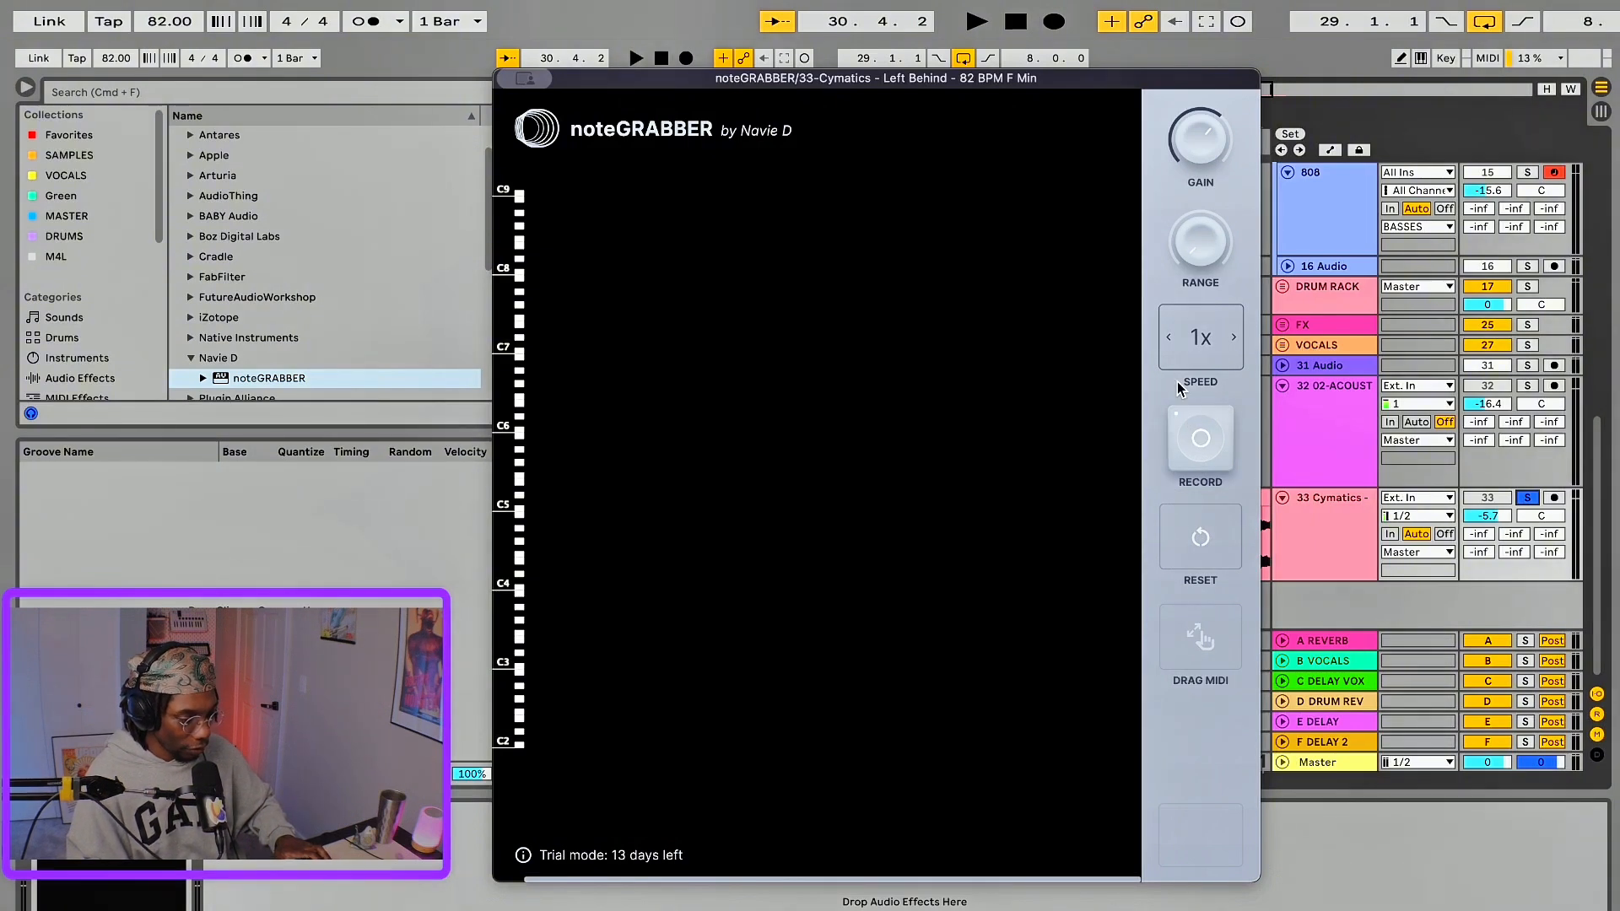
key("space")
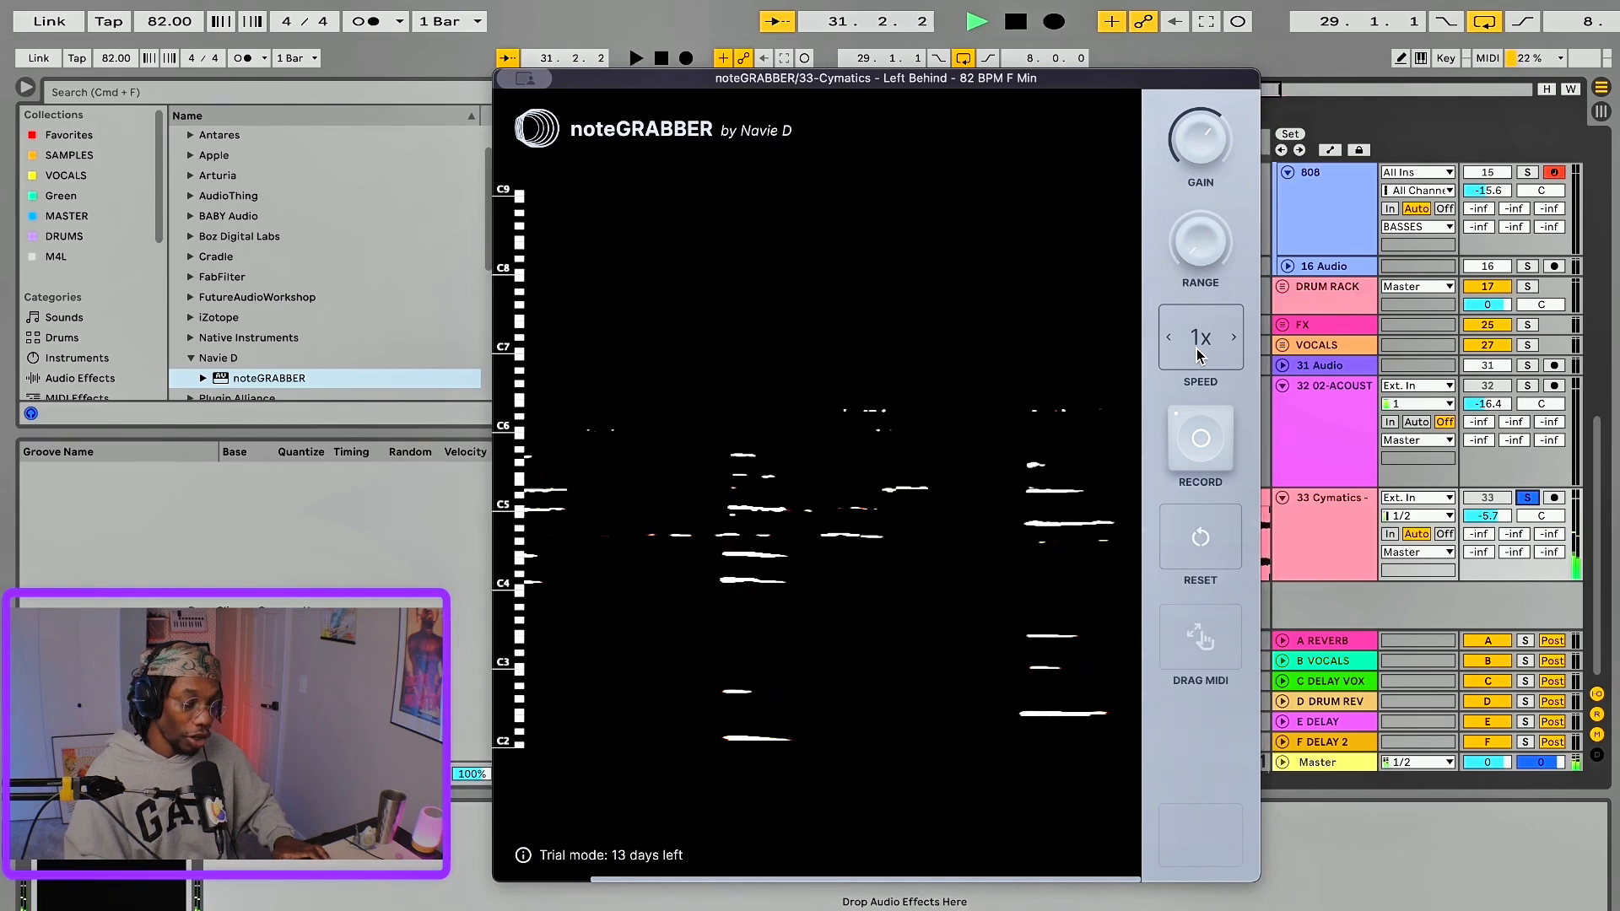
key("space")
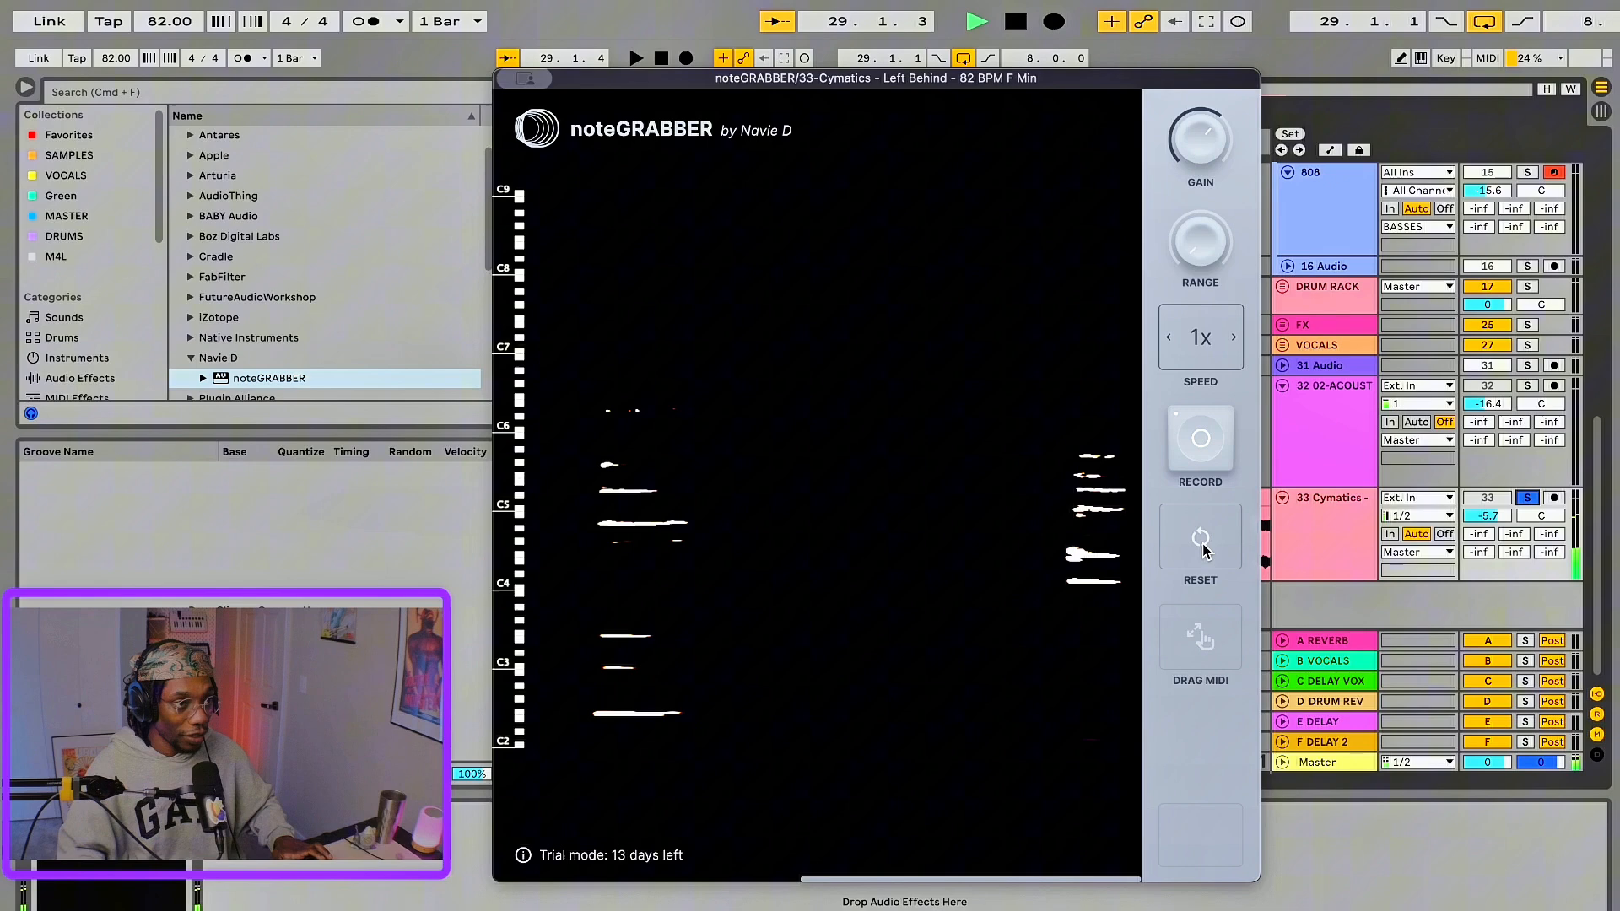
key("space")
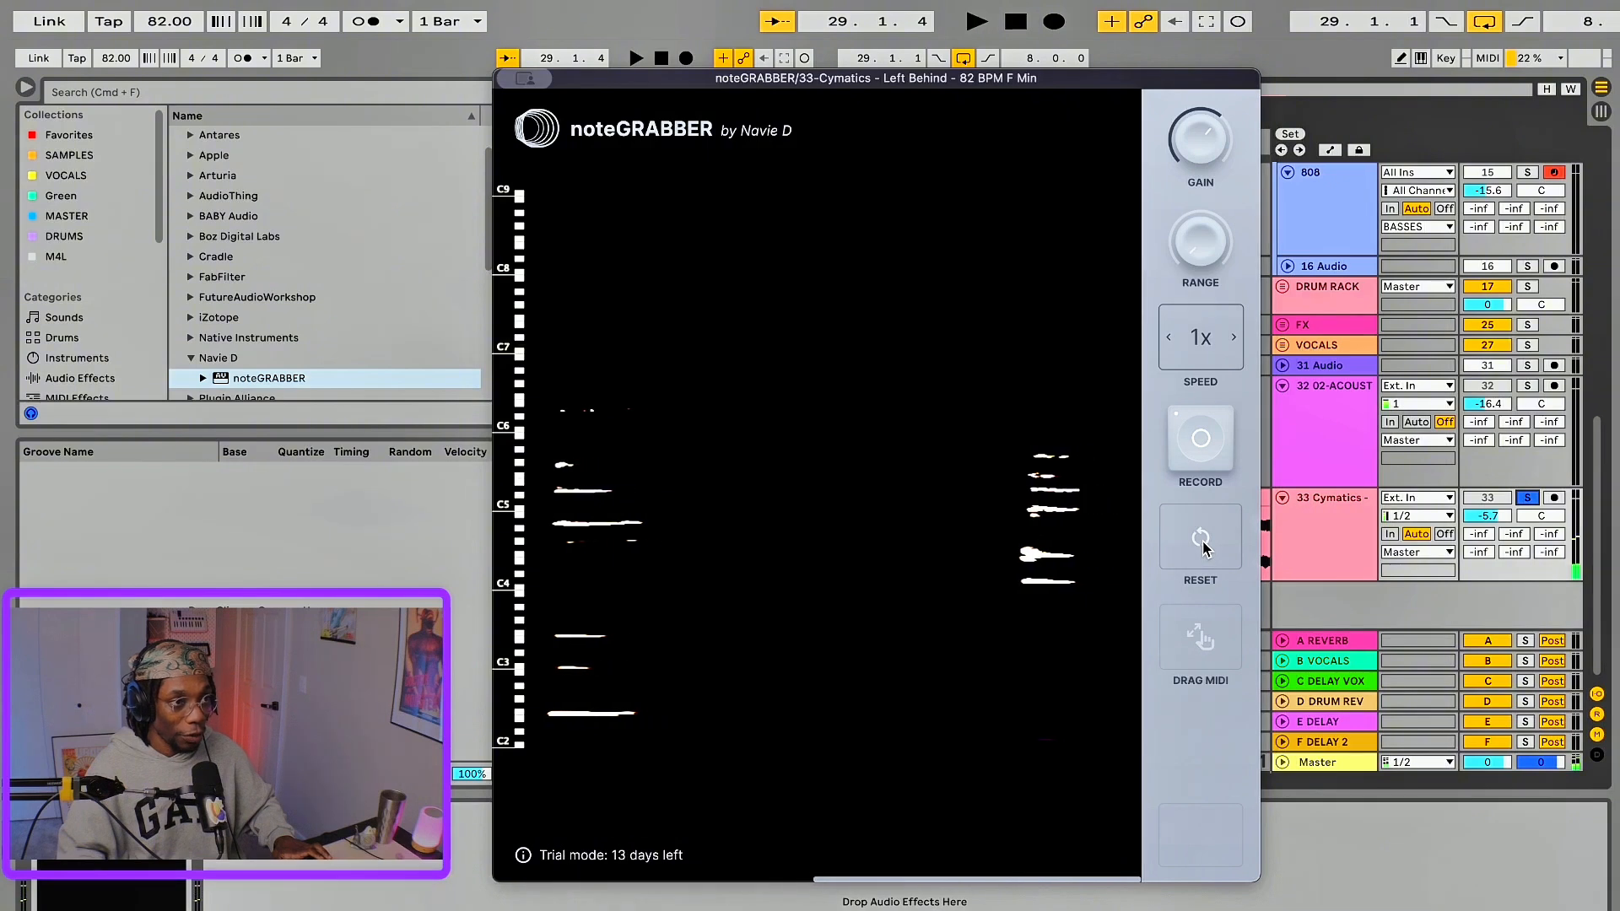
left_click(1204, 537)
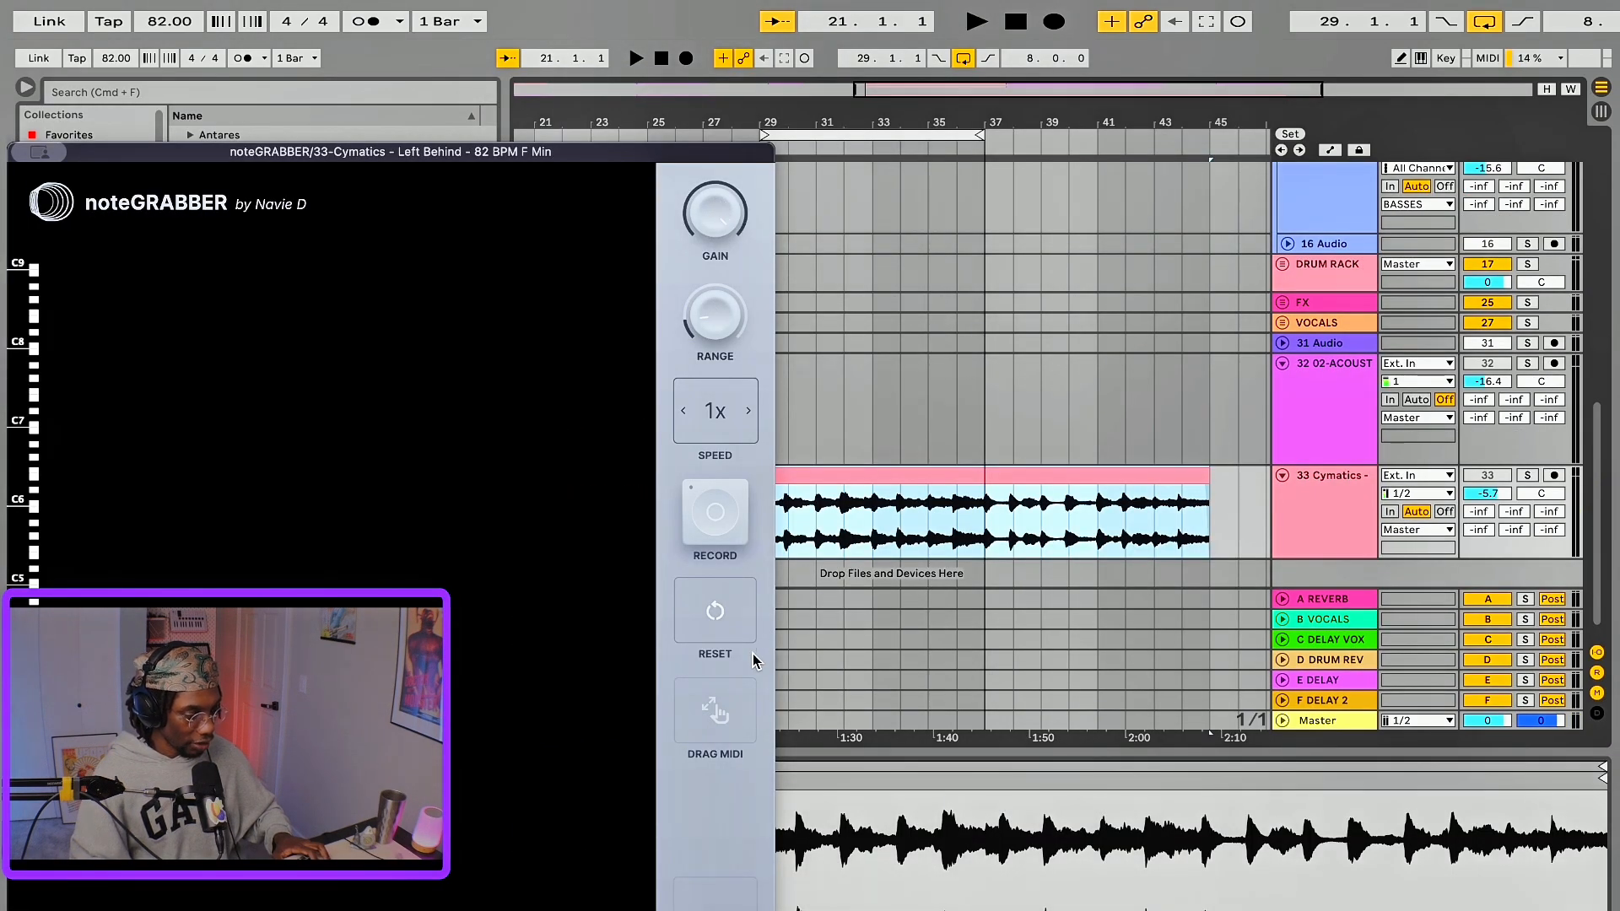
- Run the Cymatics loop from bar 21 through noteGRABBER to compare the spectrogram at different Gain and Range settings
key("space")
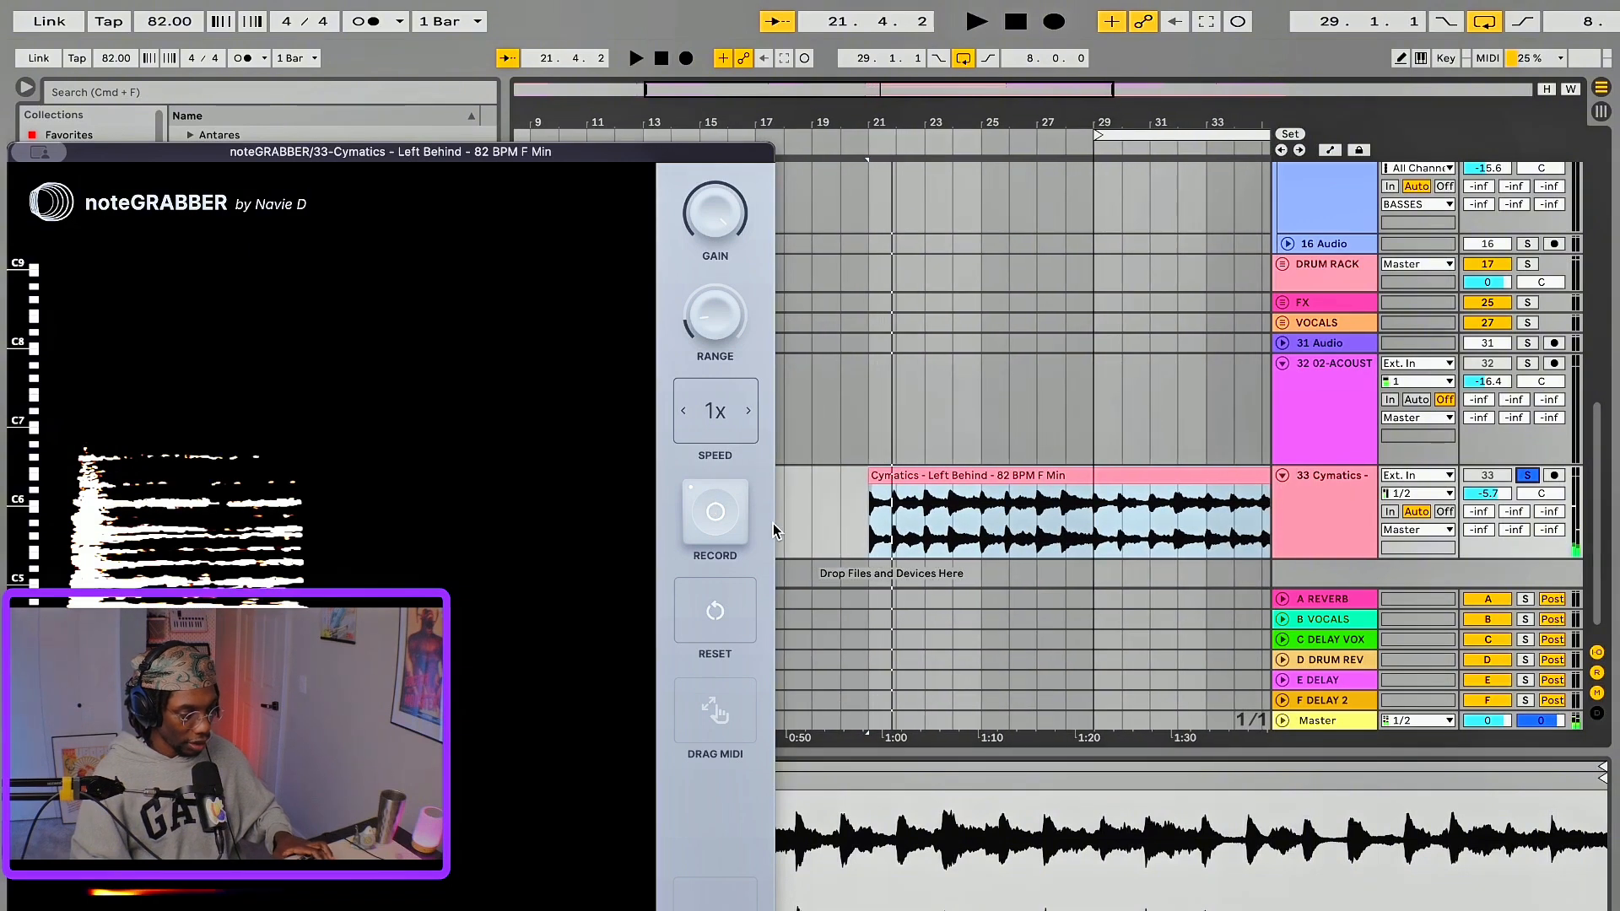
key("space")
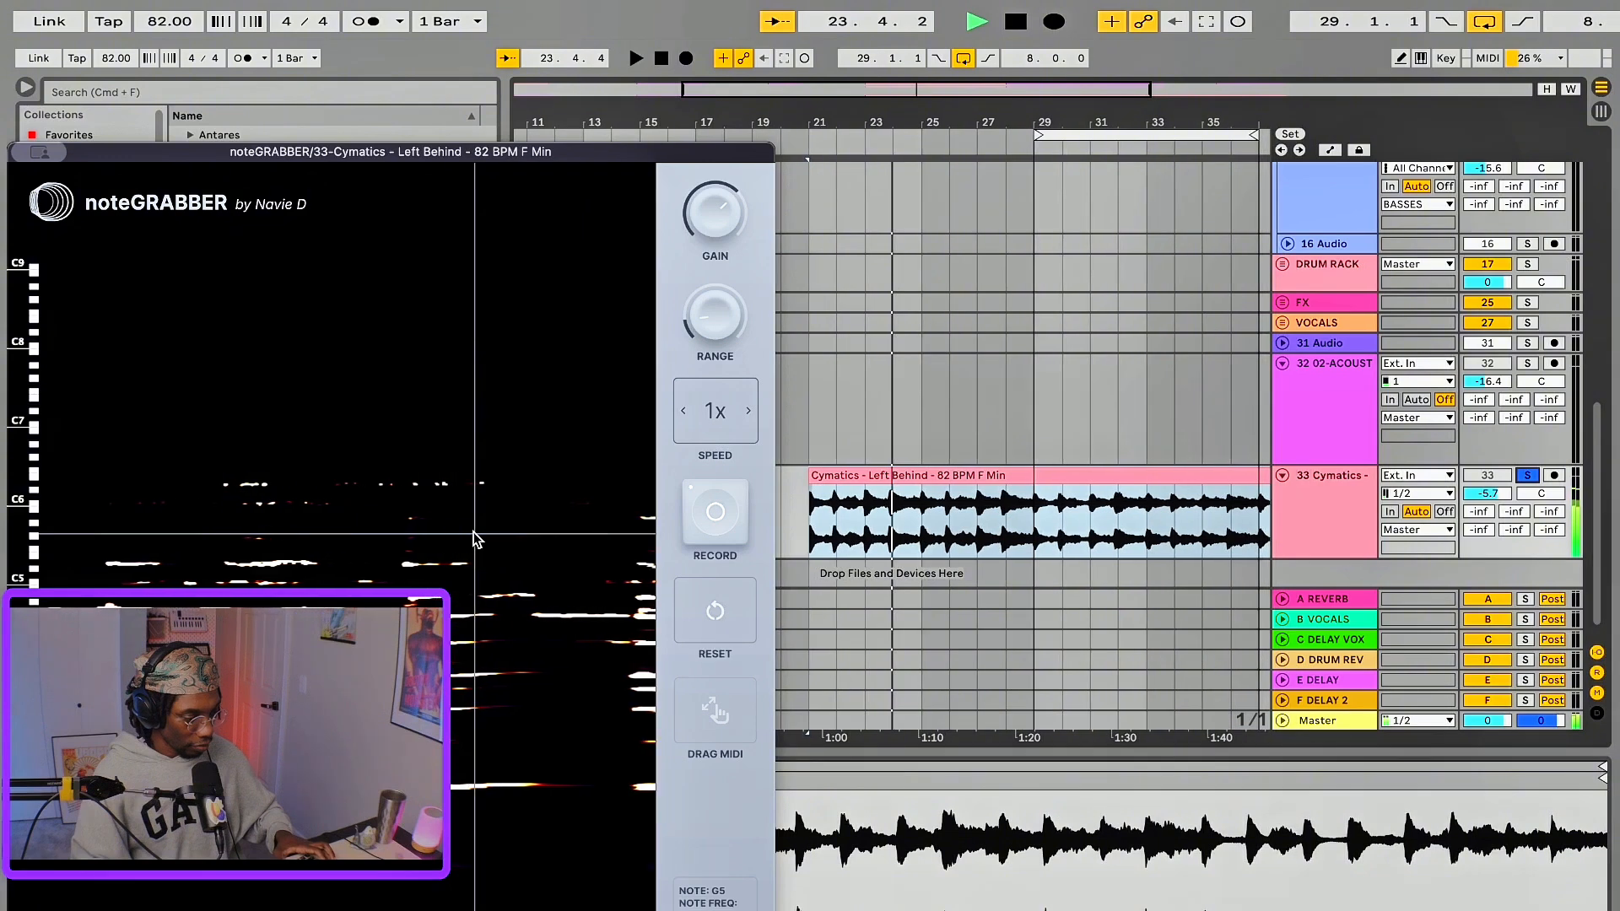
key("space")
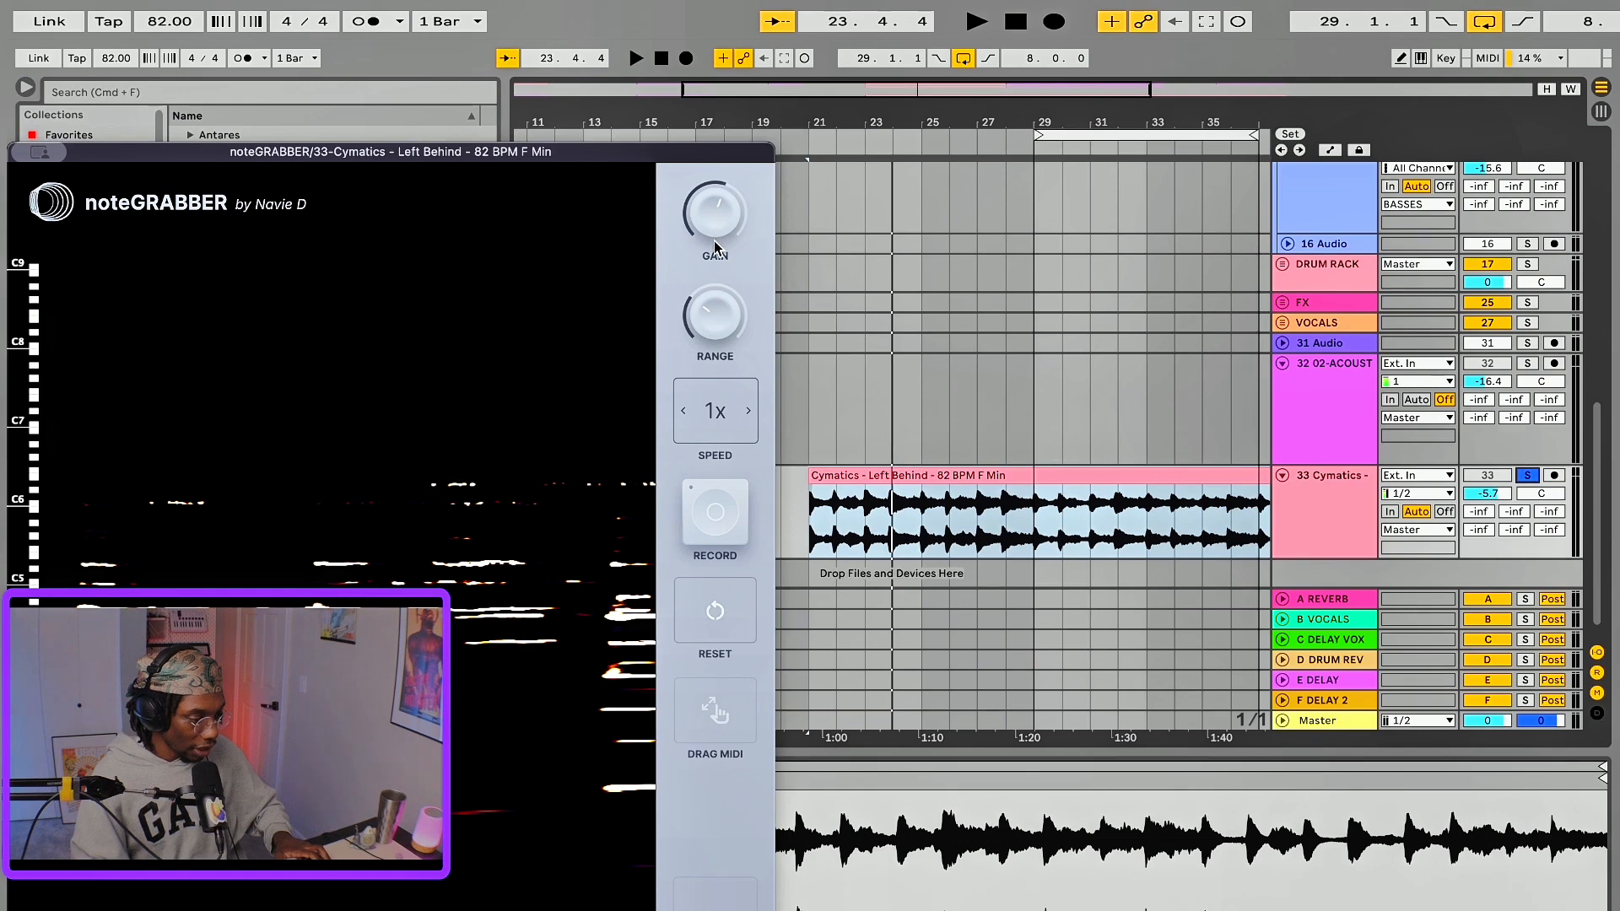
left_click(716, 515)
key("space")
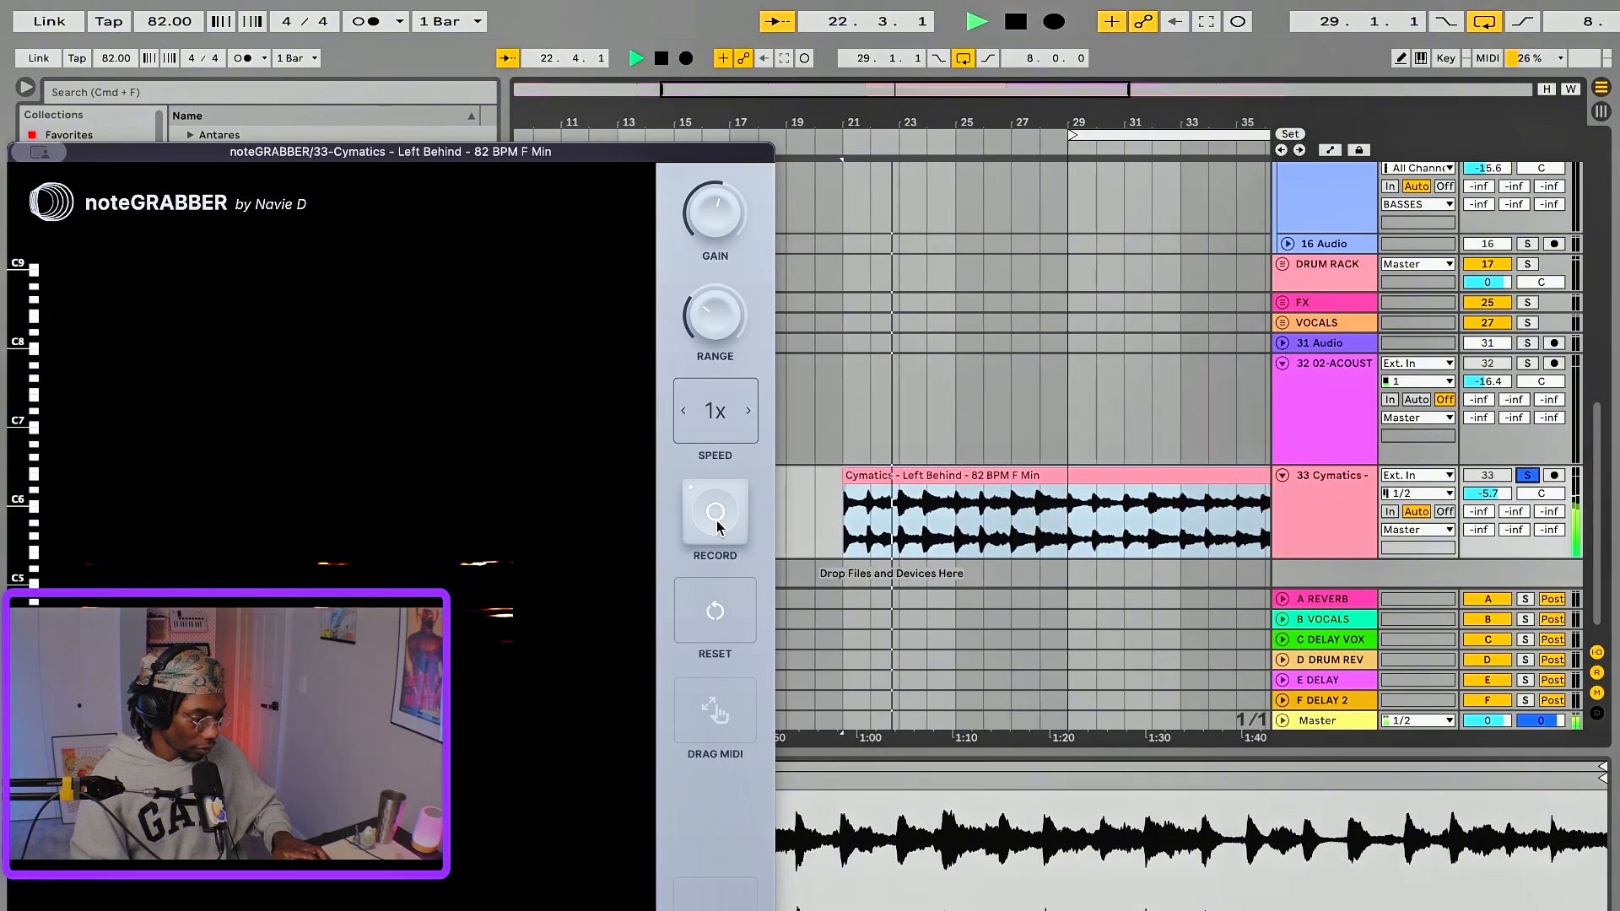
key("space")
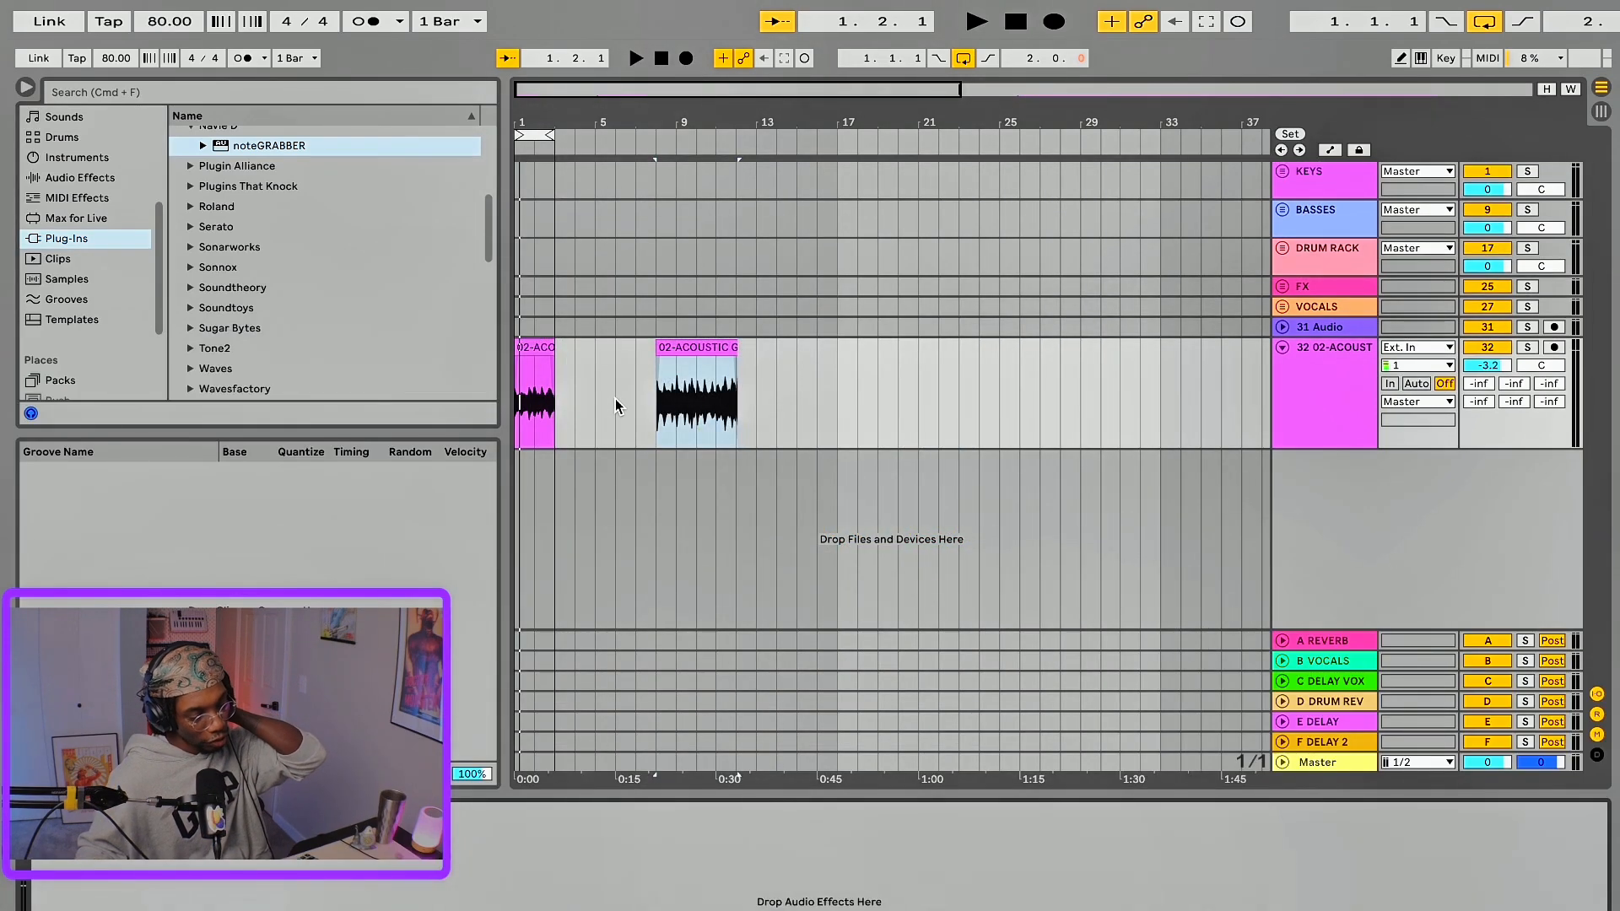
- Load noteGRABBER in trial mode on the 32 acoustic guitar track and record the two-bar guitar clip from bar 1
left_click(269, 151)
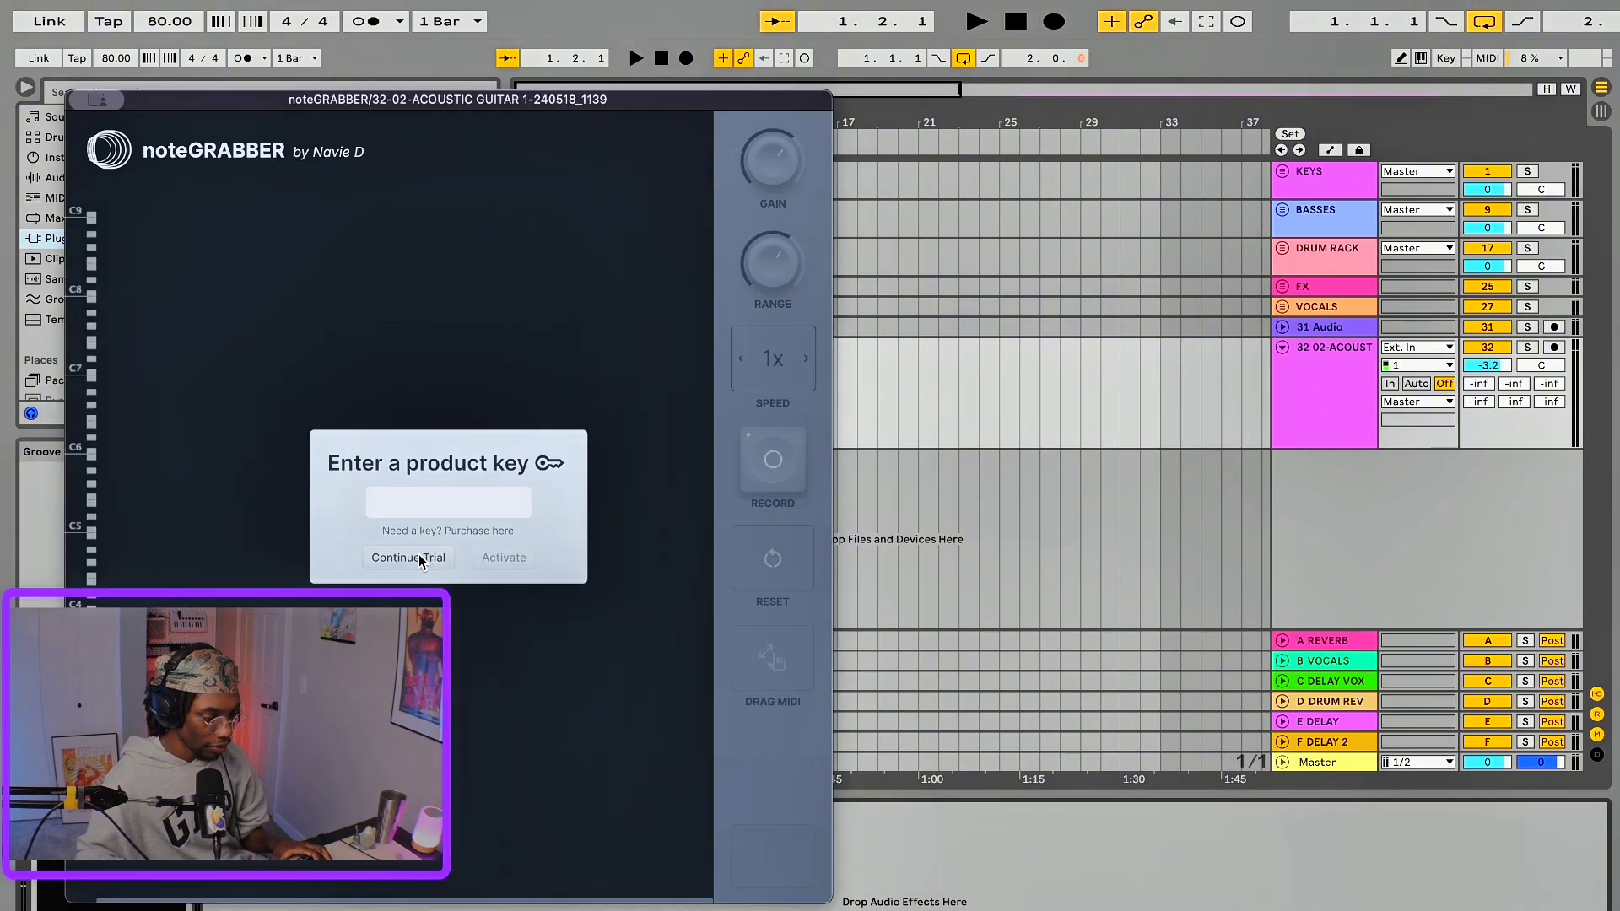
left_click(412, 558)
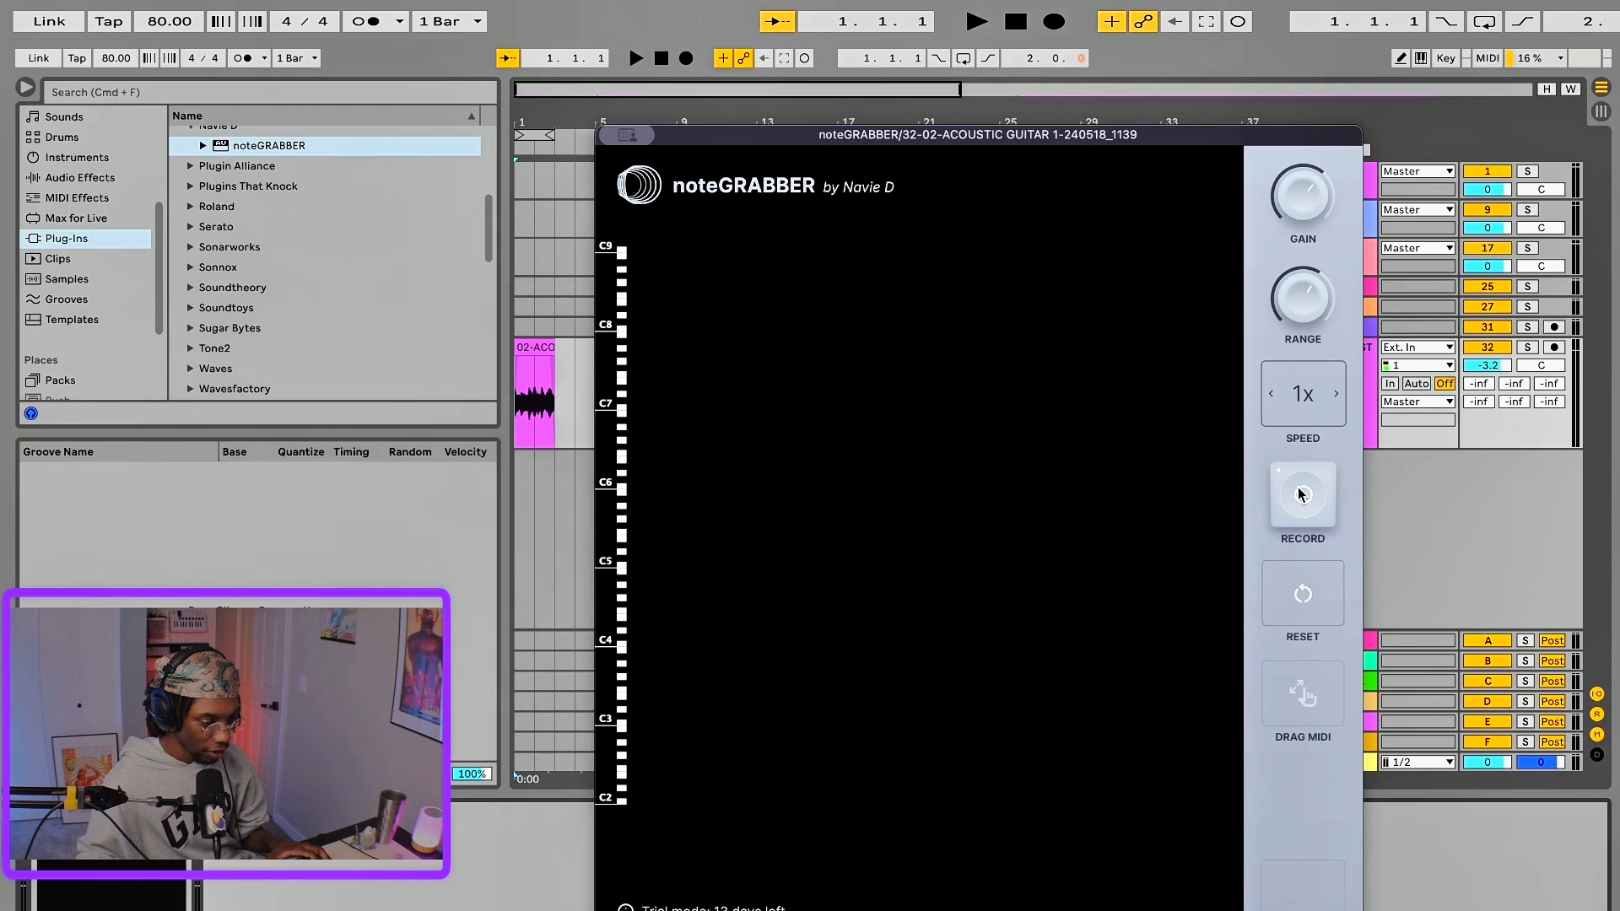
key("space")
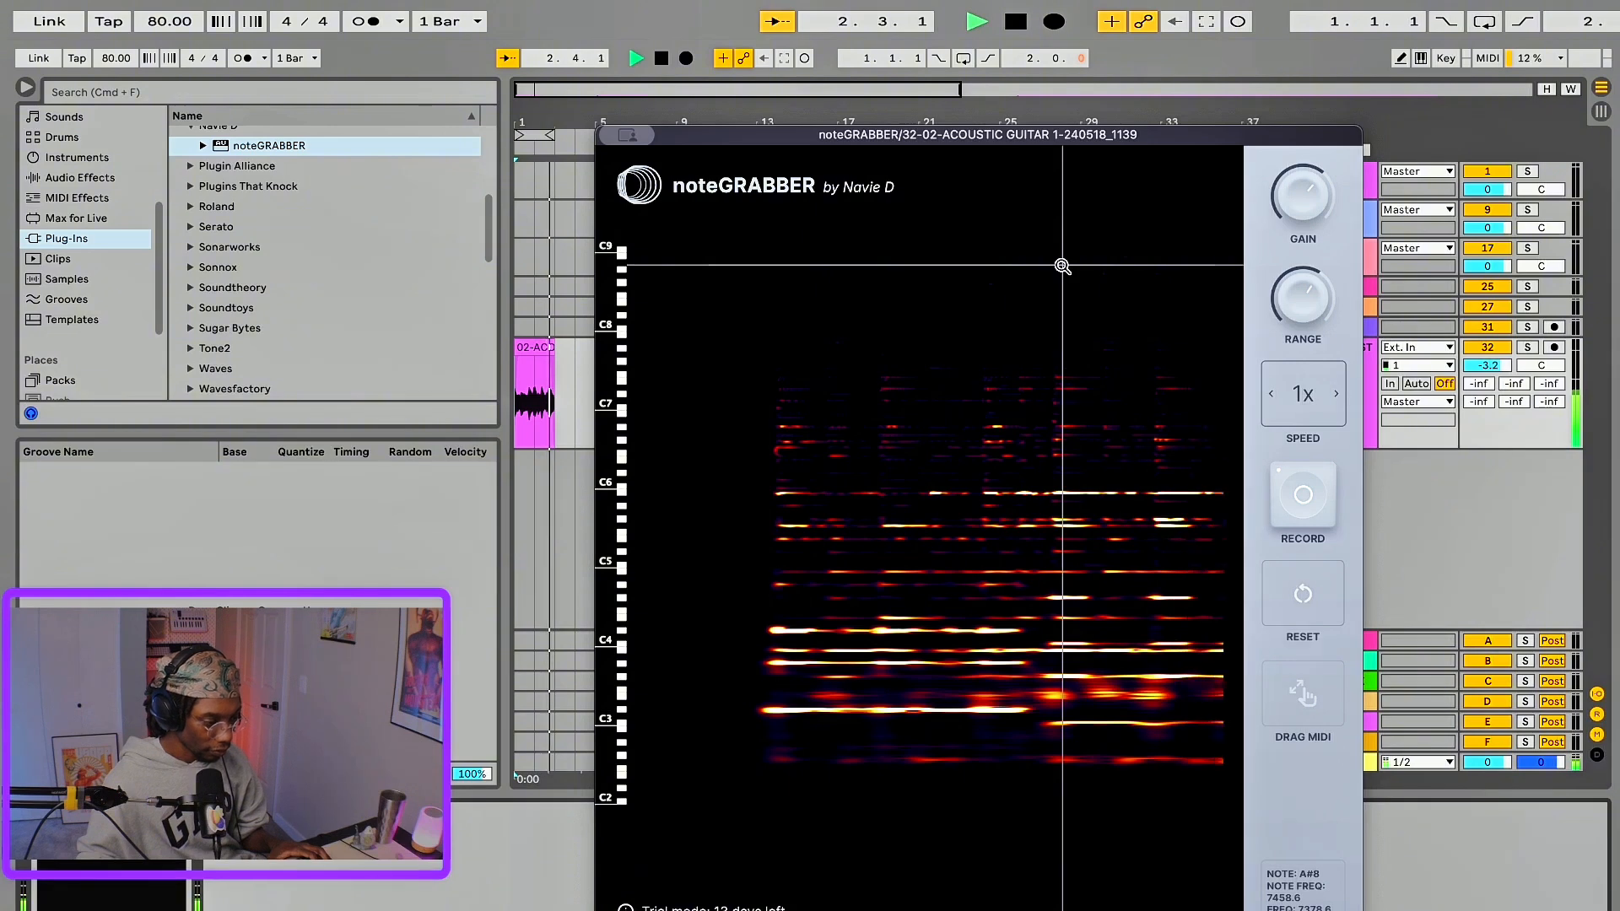
key("space")
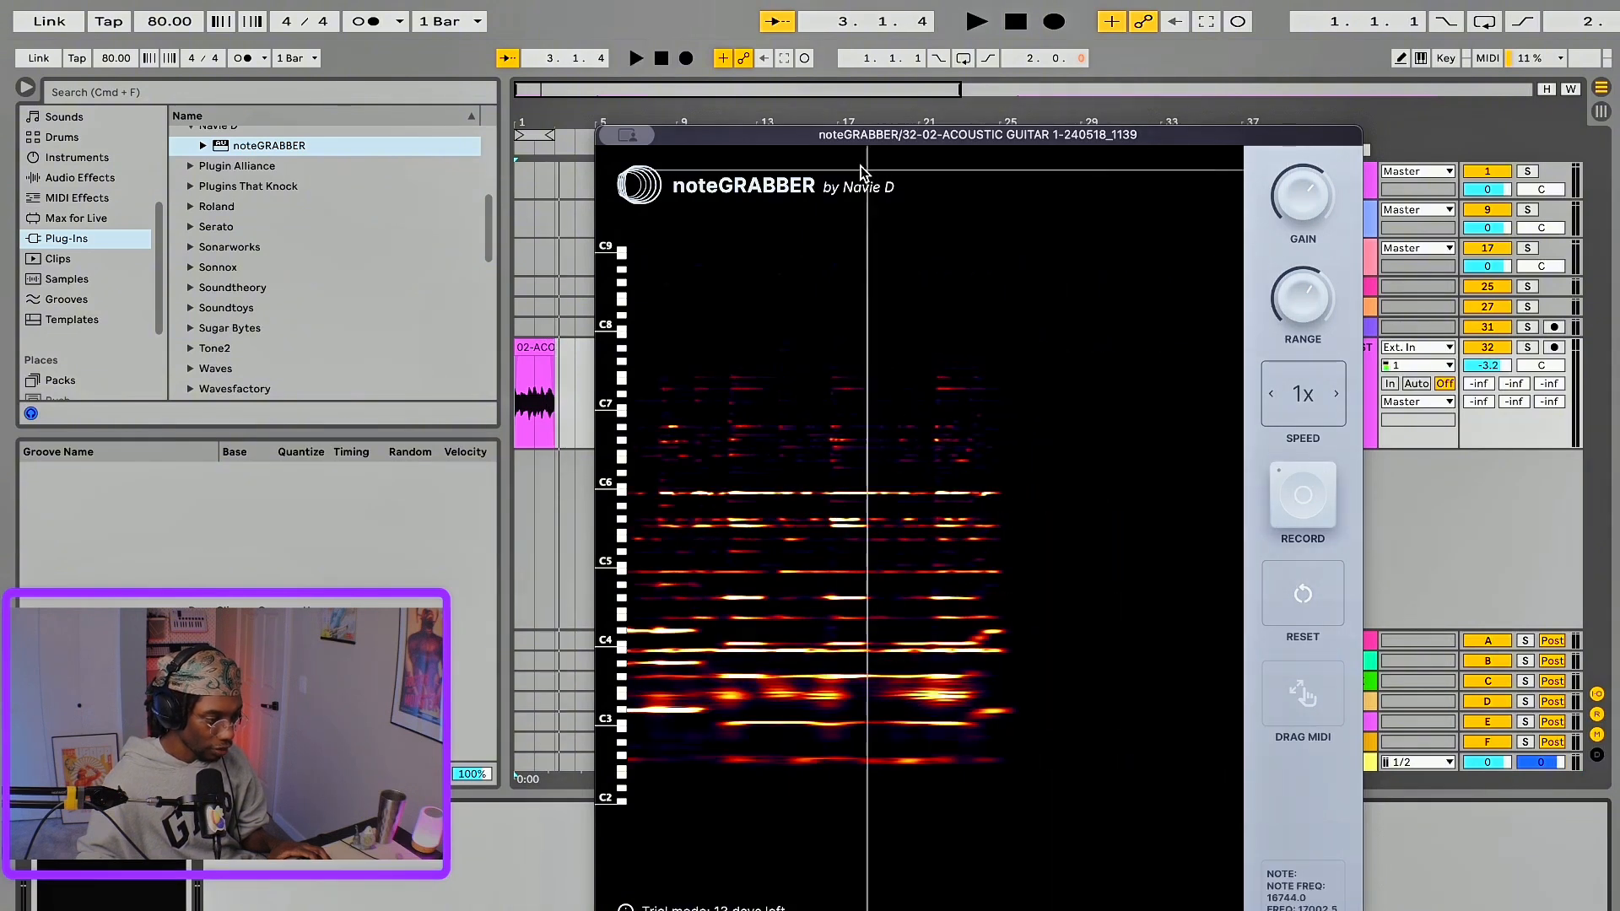
left_click(664, 59)
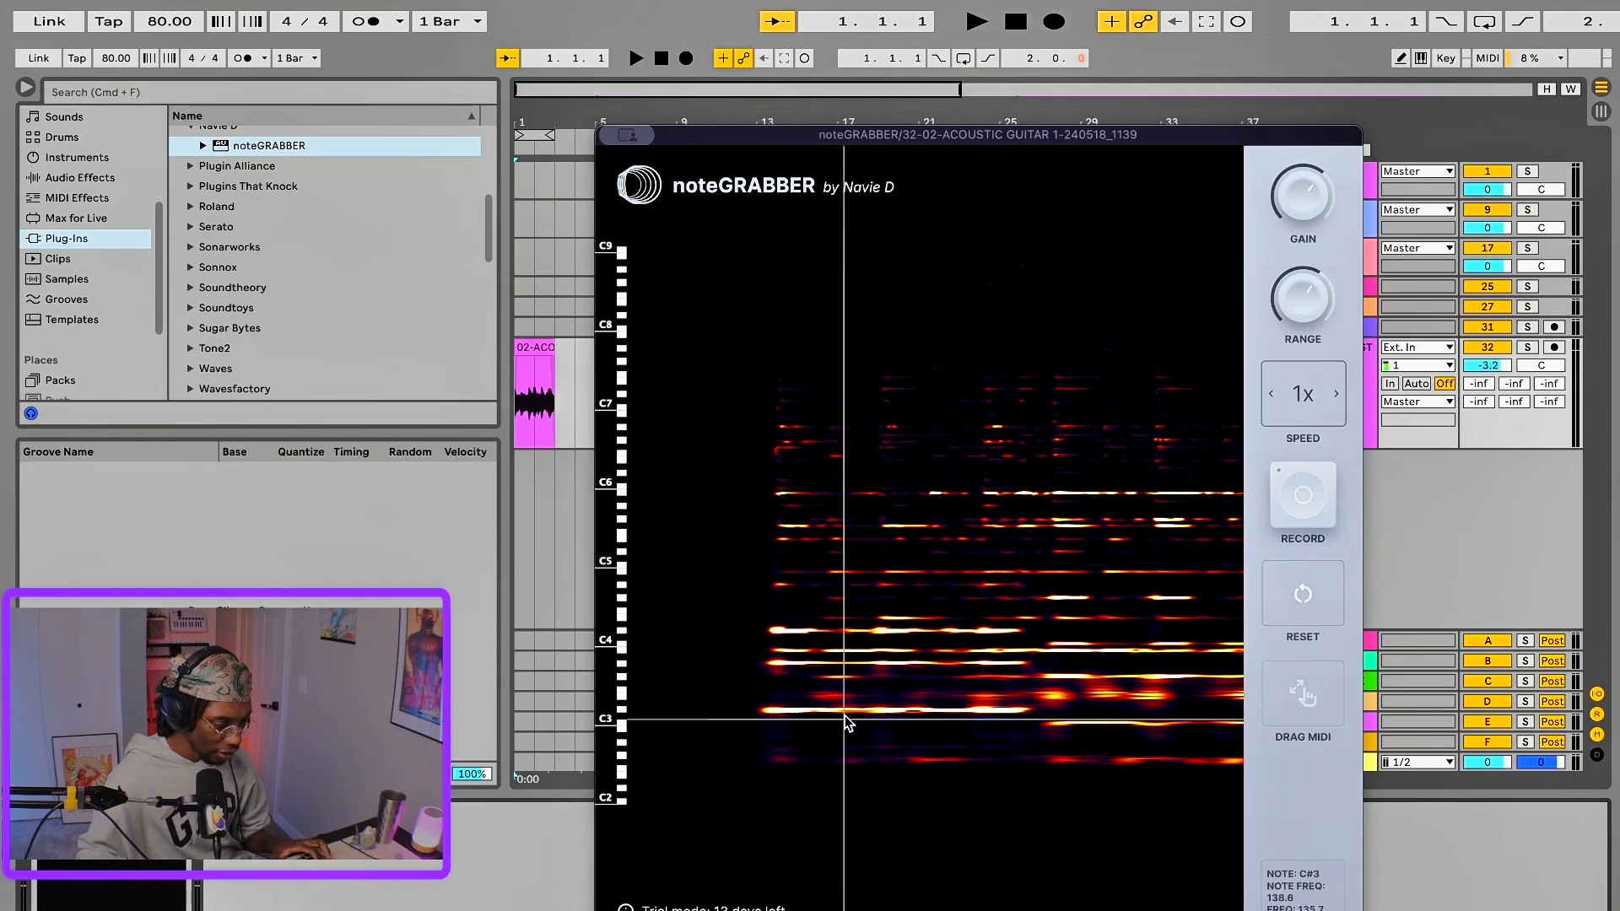
- Trace the bright guitar lines between C3 and C6 as MIDI notes in the noteGRABBER spectrogram, clearing the misplaced first note
left_click_drag(769, 712, 1025, 705)
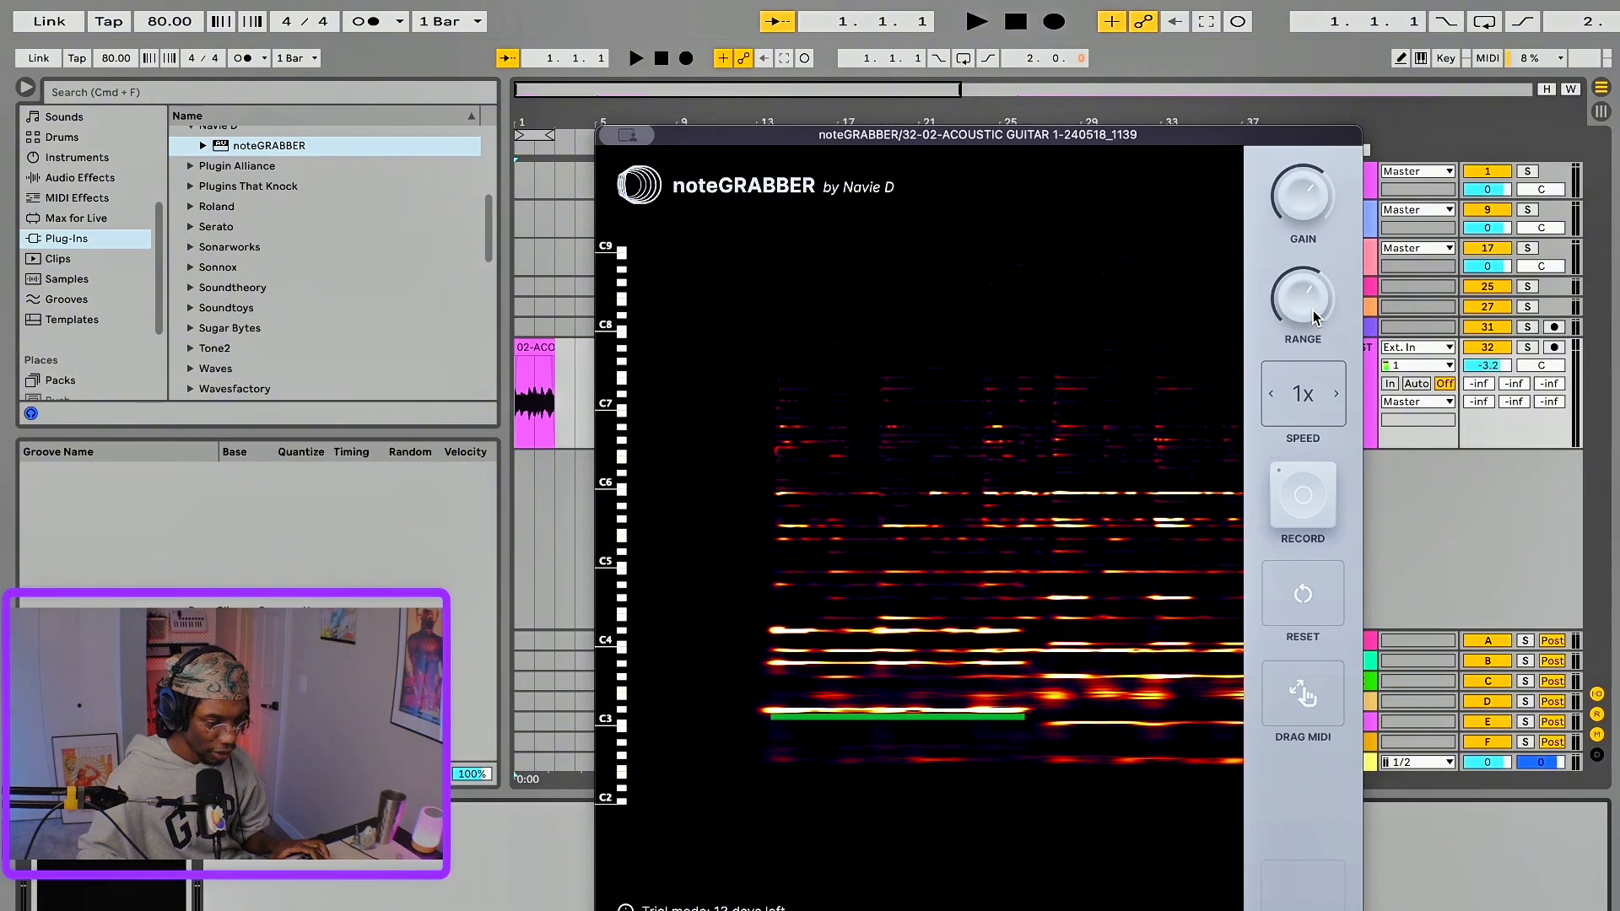
left_click(1312, 584)
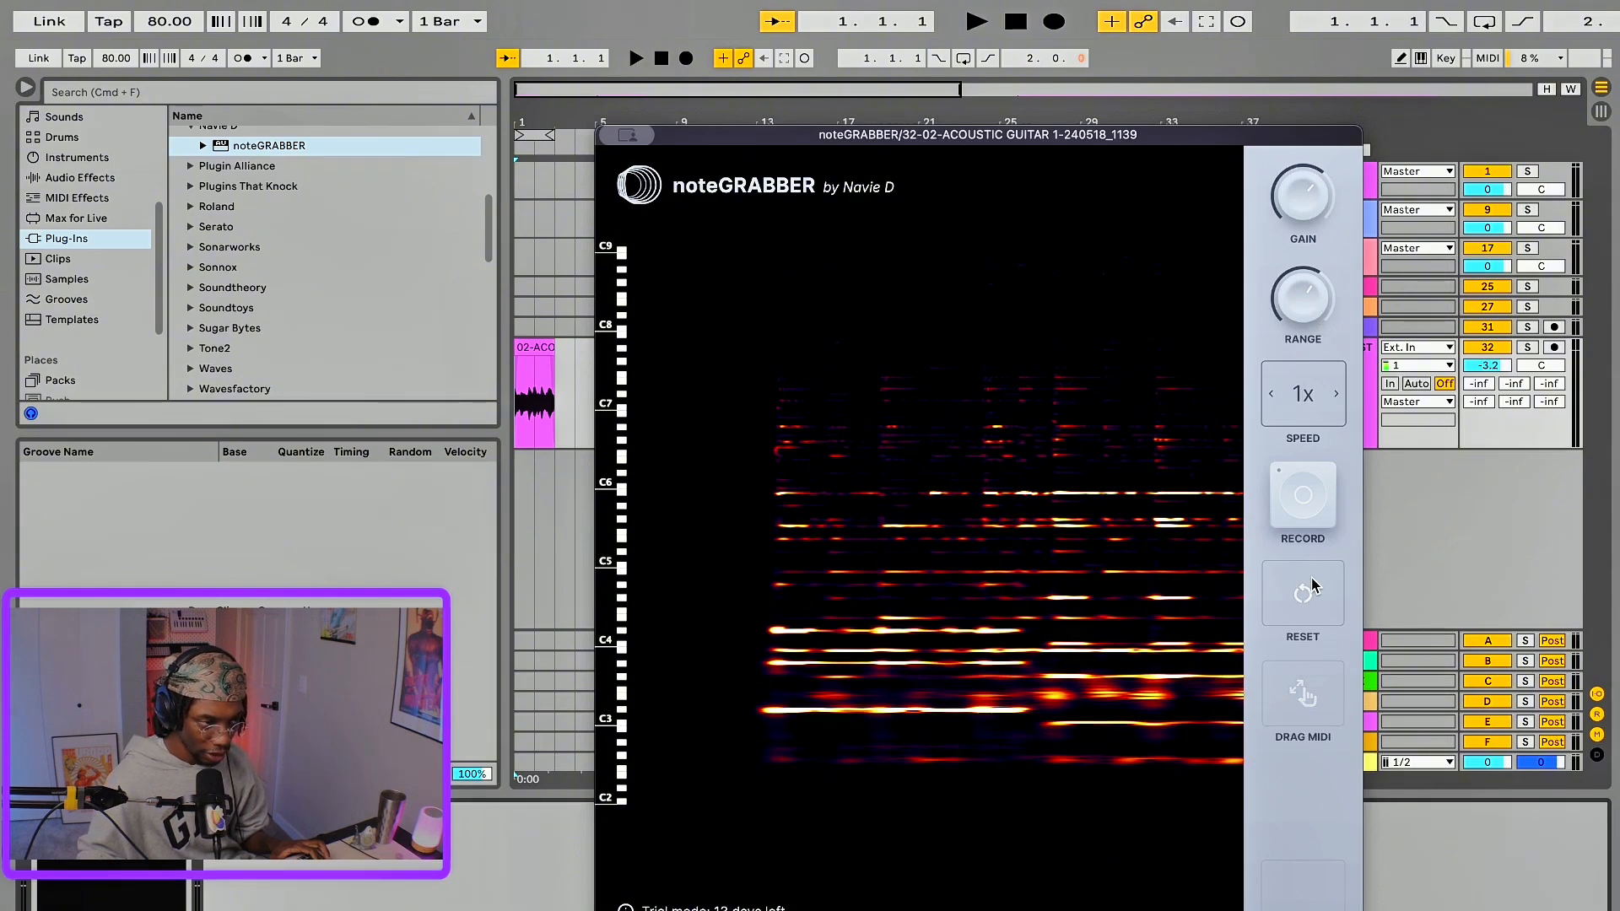
left_click_drag(769, 710, 1030, 707)
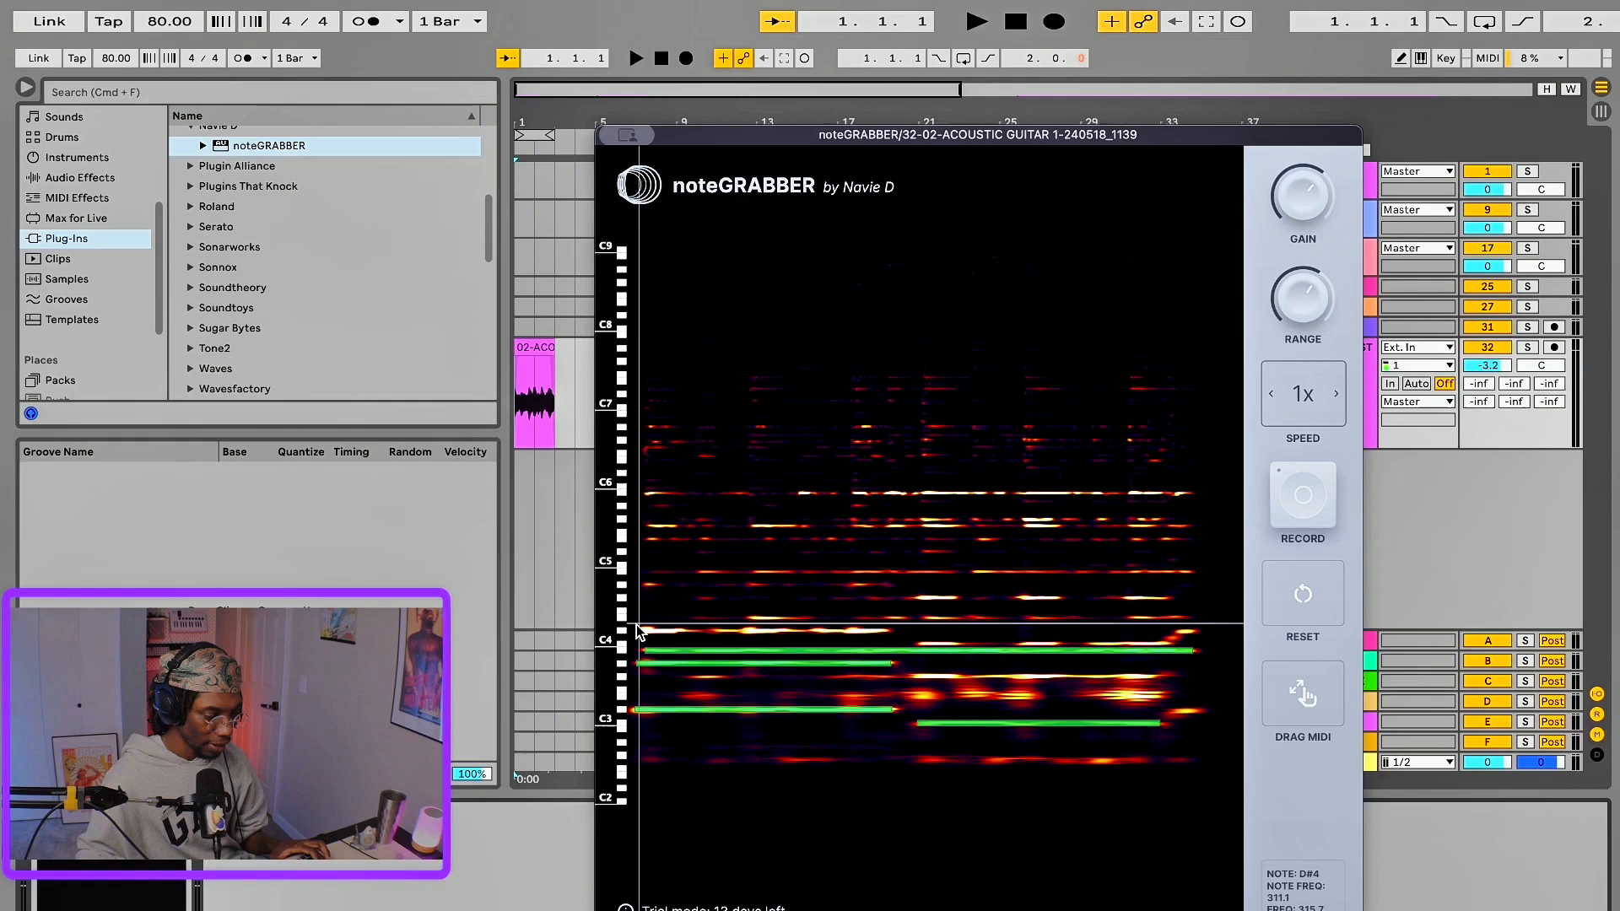
left_click_drag(641, 629, 886, 631)
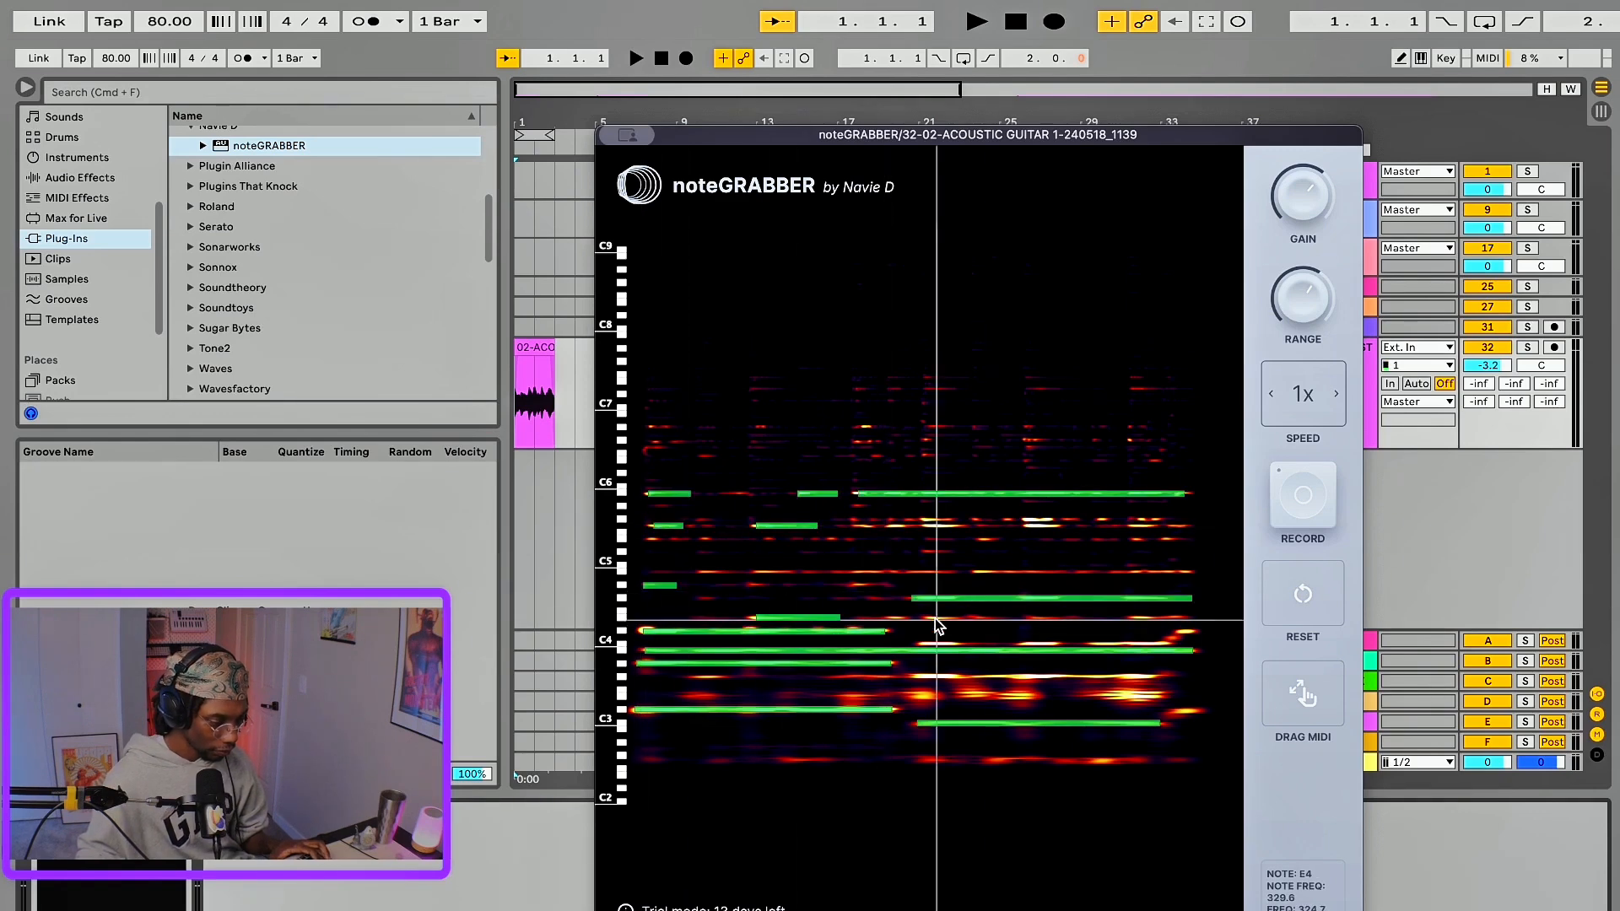
left_click_drag(921, 697, 1164, 697)
left_click_drag(923, 520, 1163, 520)
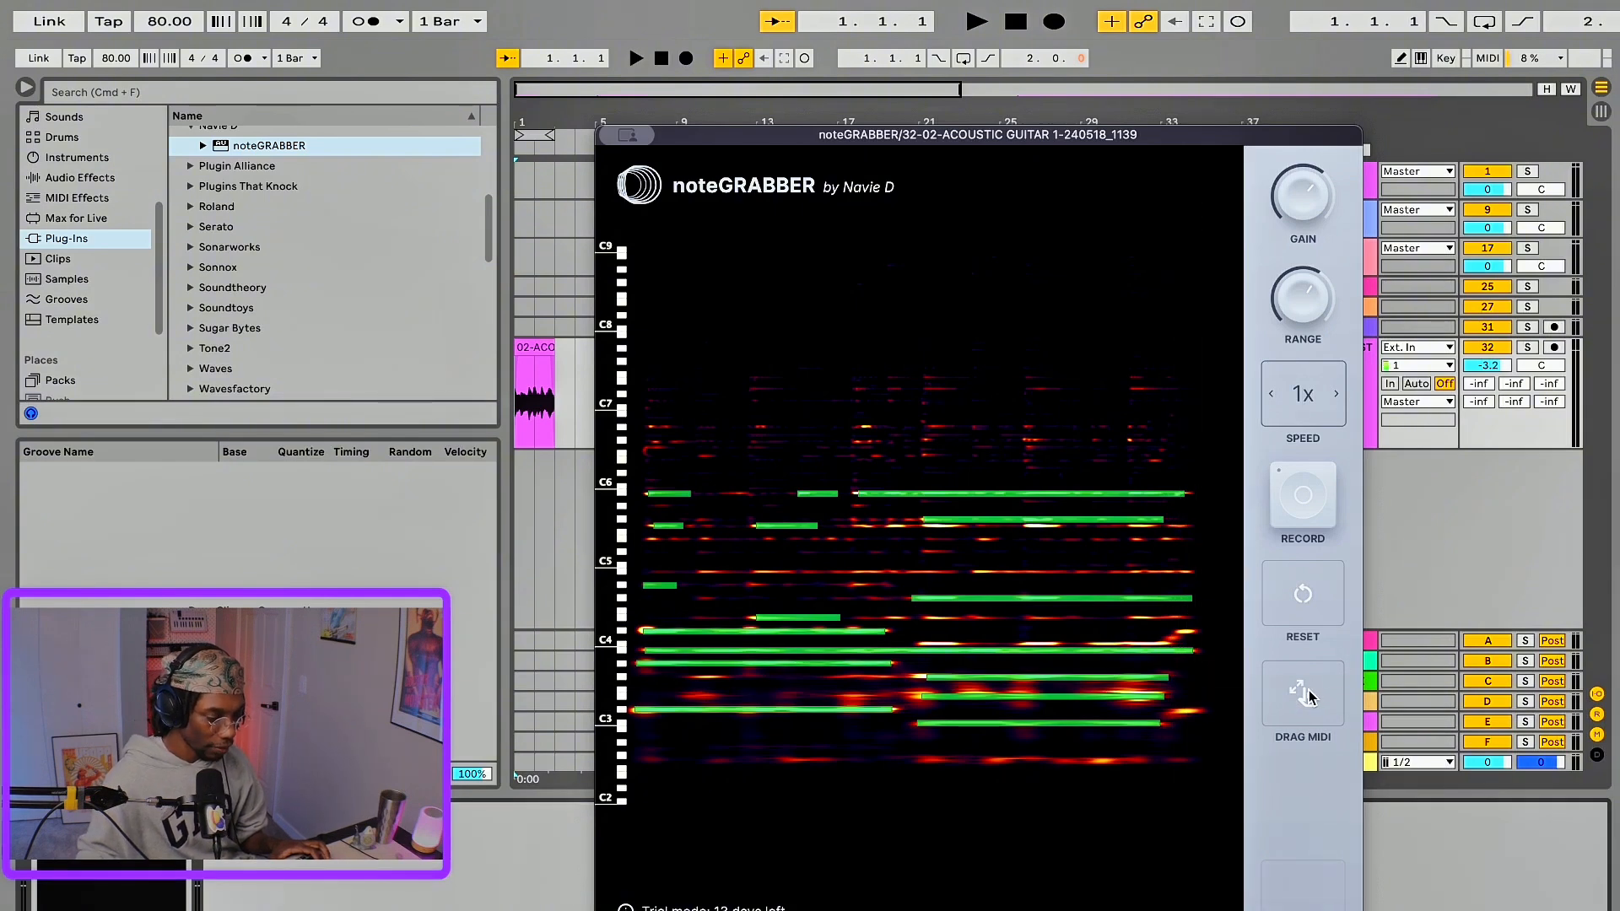
- Export the traced notes from noteGRABBER into the arrangement and move the resulting MIDI clip to bar 1 of the PIANO track
left_click_drag(832, 603, 535, 517)
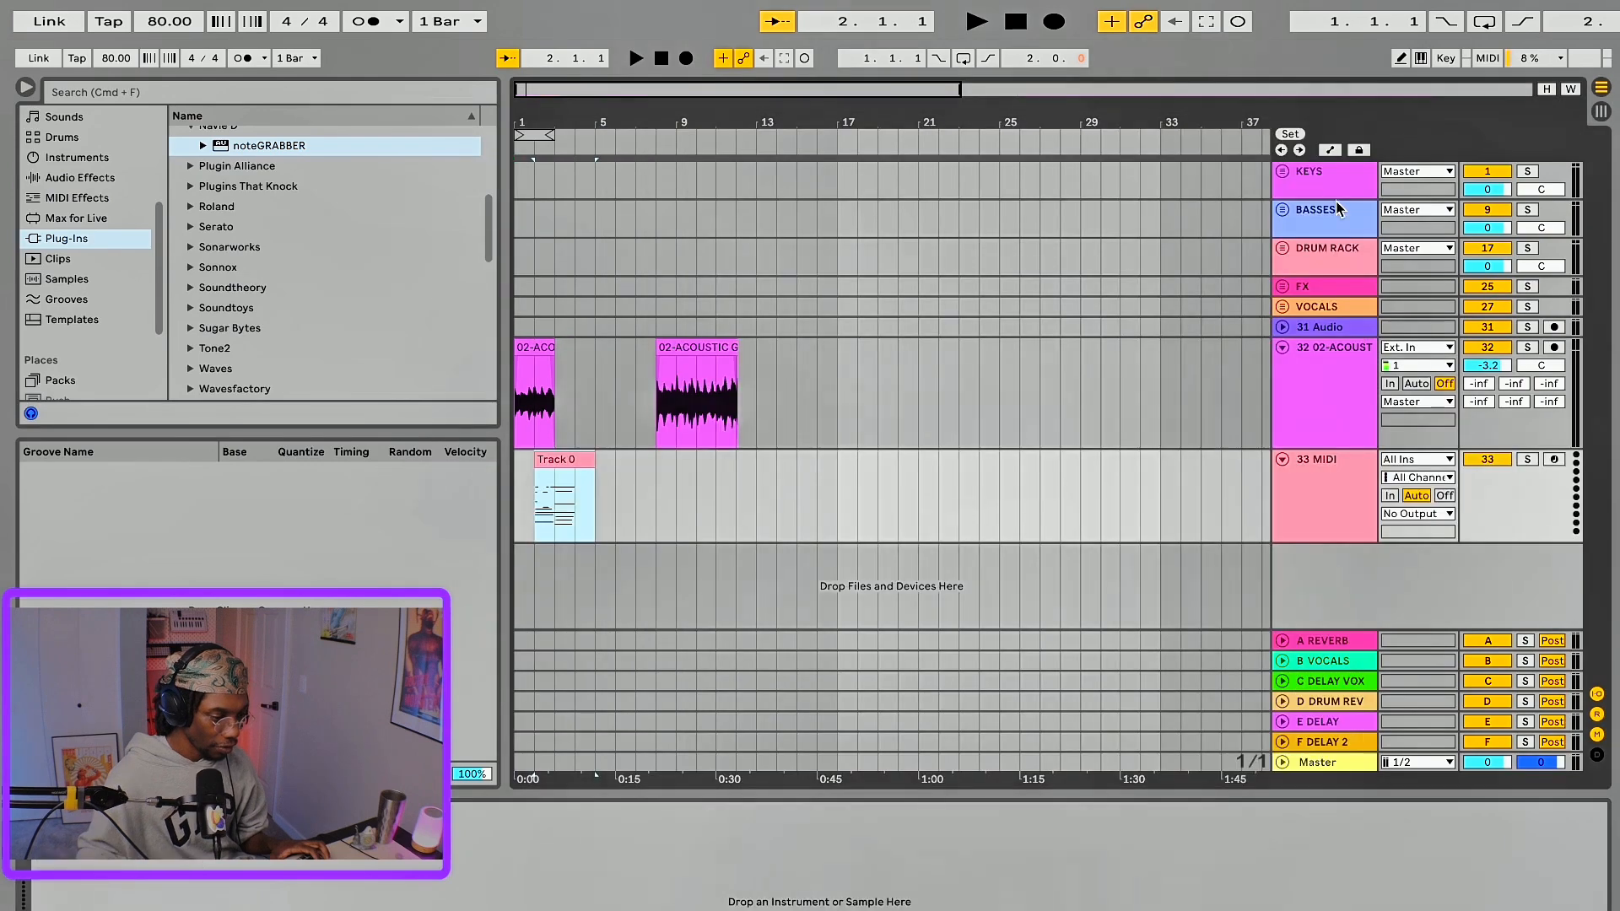
left_click(1282, 175)
scroll(598, 531, "down", 3)
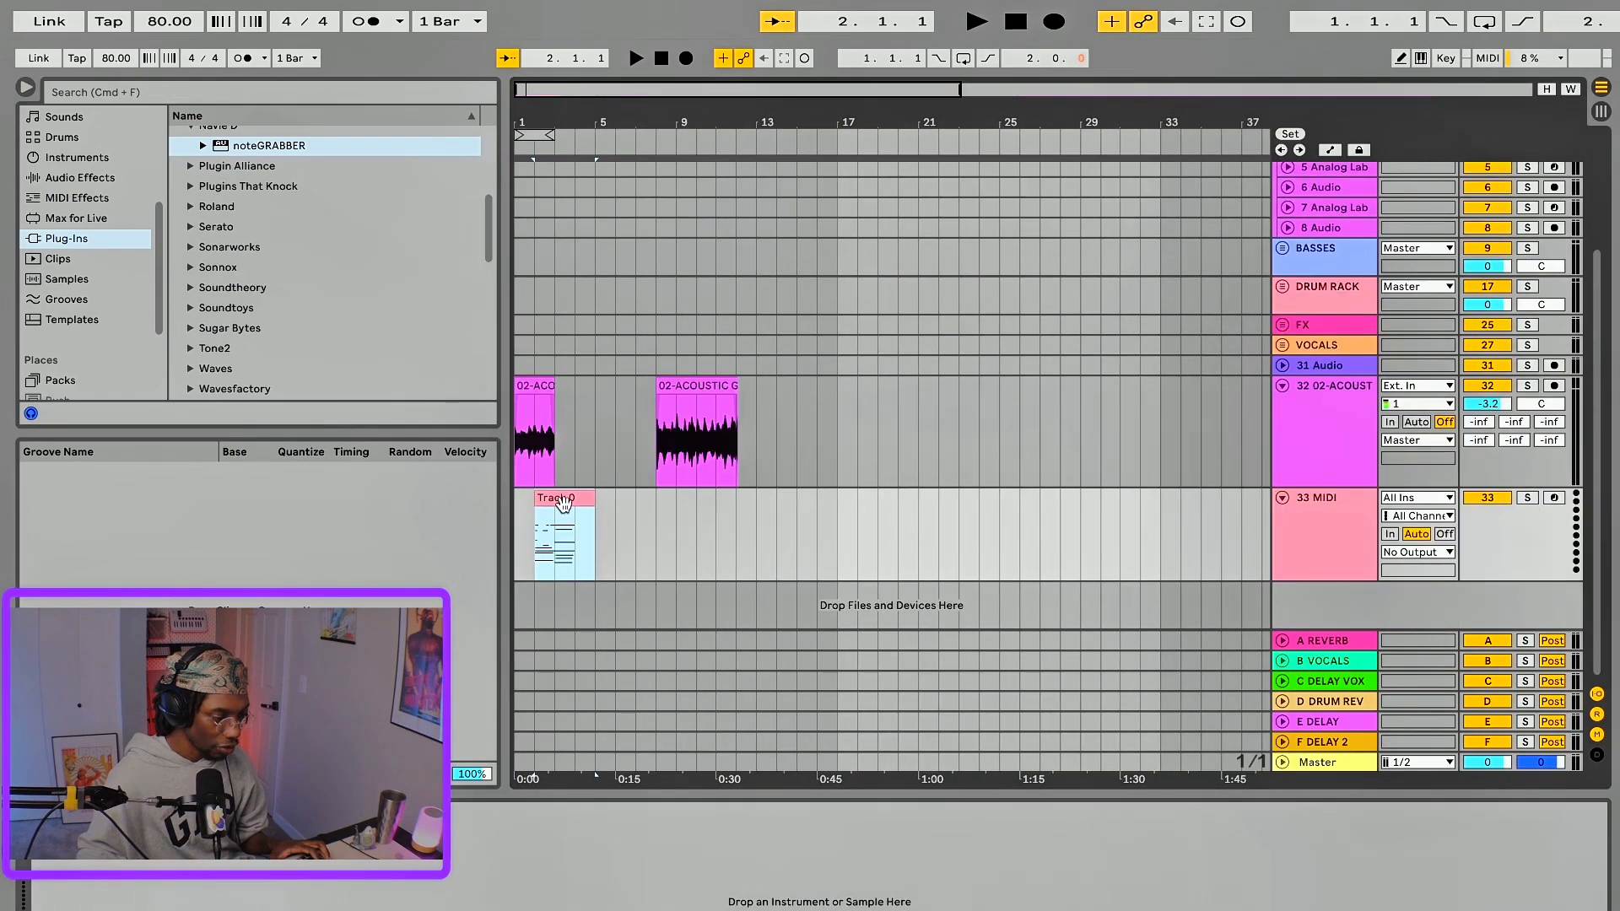
key("space")
left_click_drag(564, 501, 536, 265)
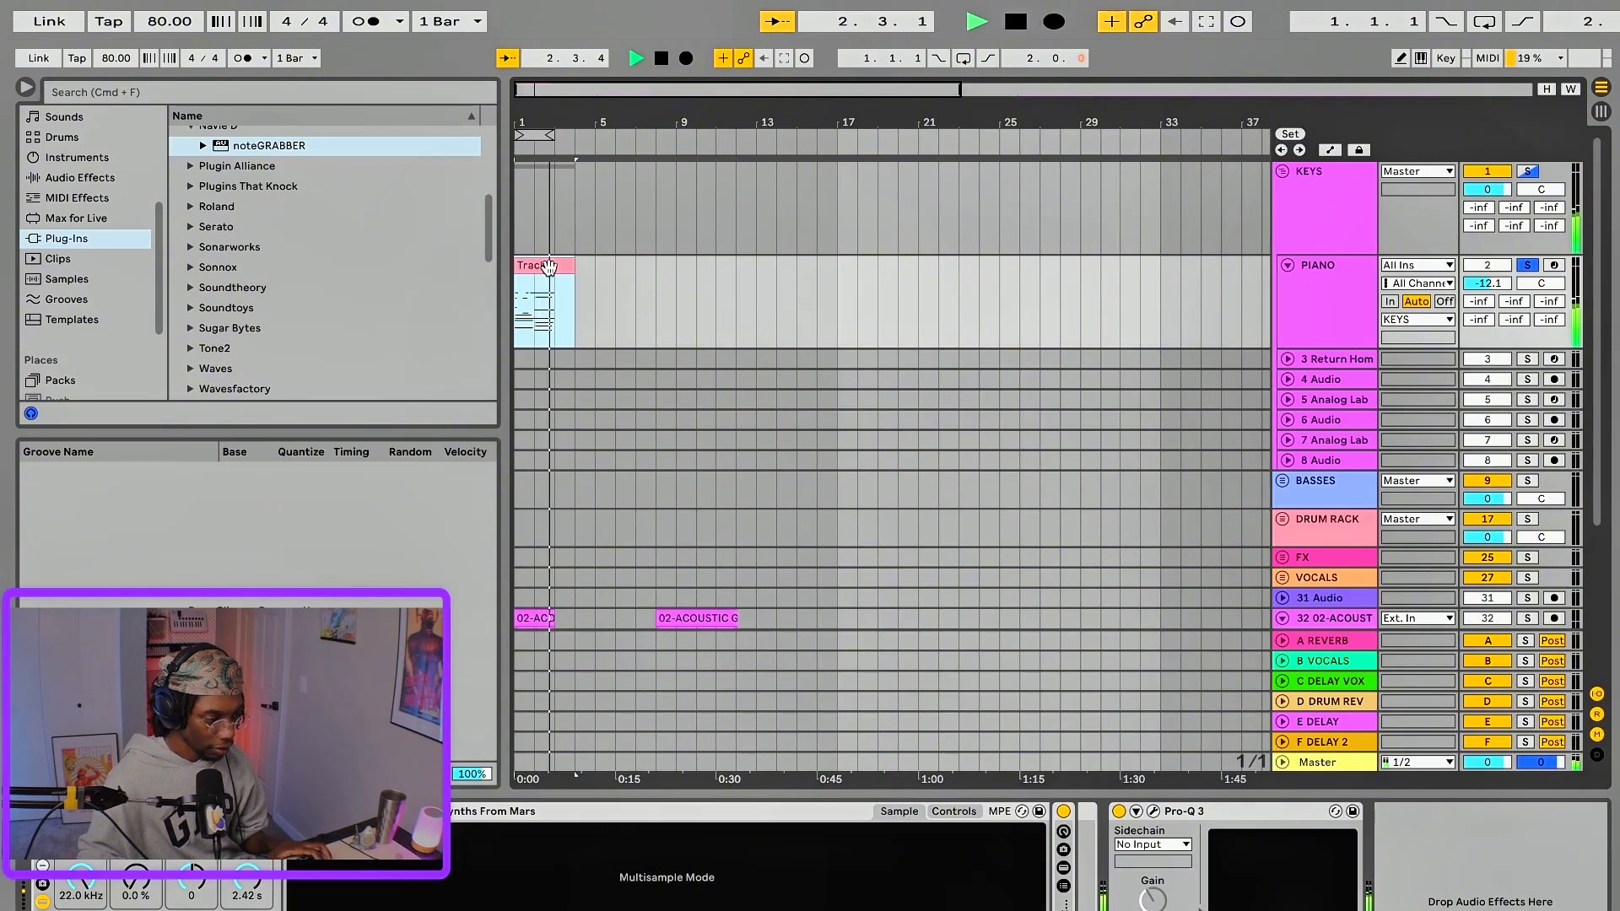
- Play the two-bar piano MIDI clip in a loop alongside the acoustic guitar track set to -16.4 dB
key("space")
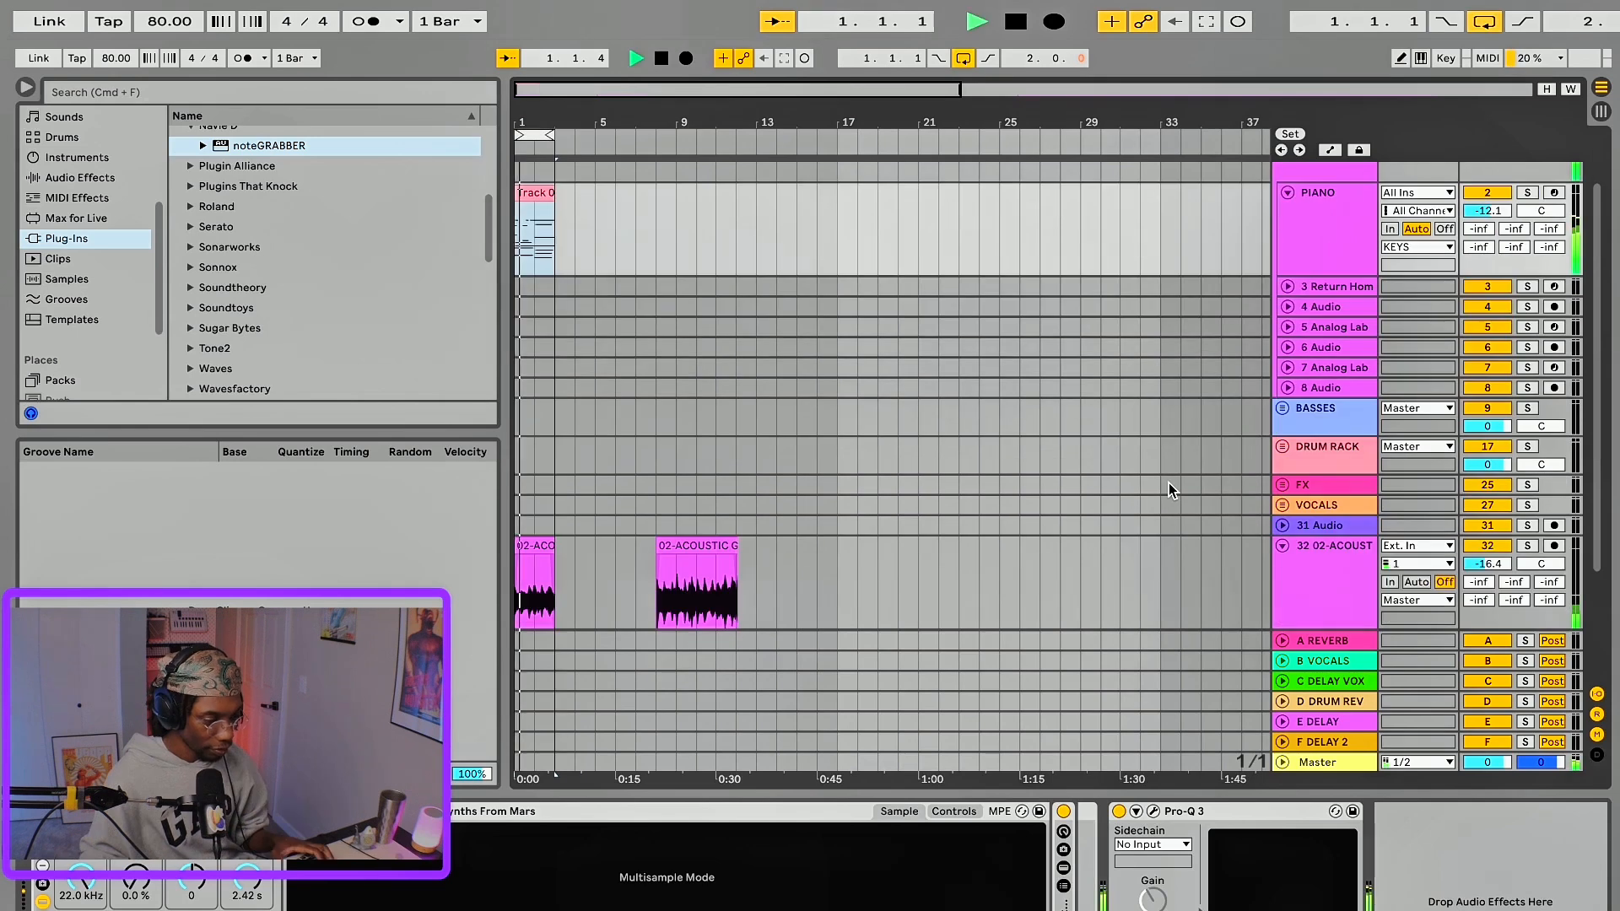
right_click(1493, 211)
left_click(1365, 196)
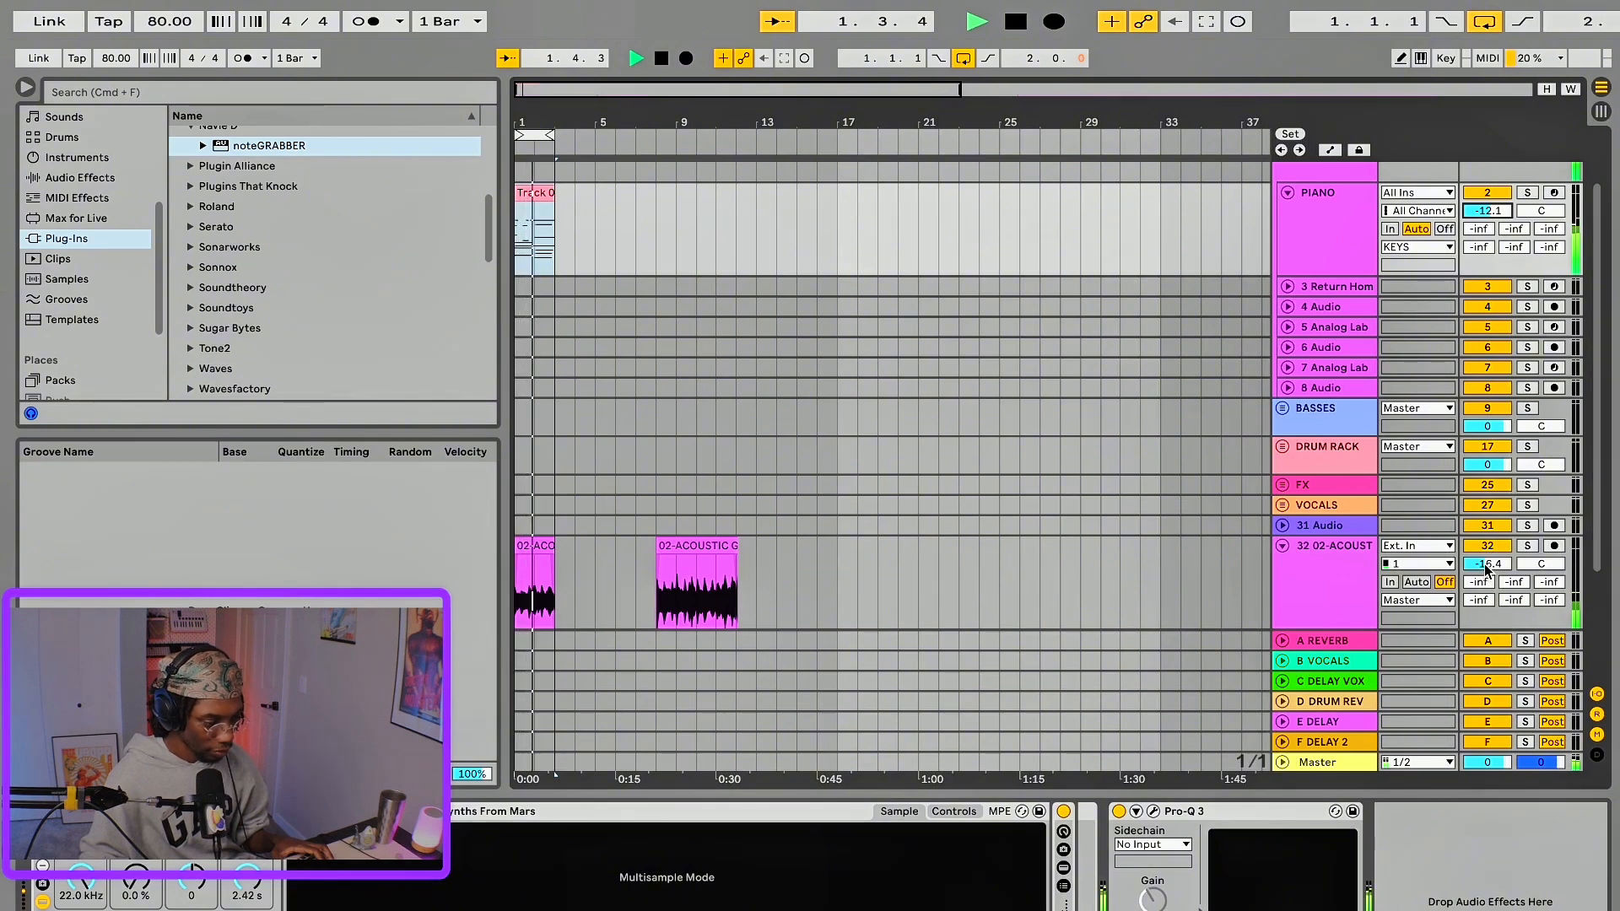
key("space")
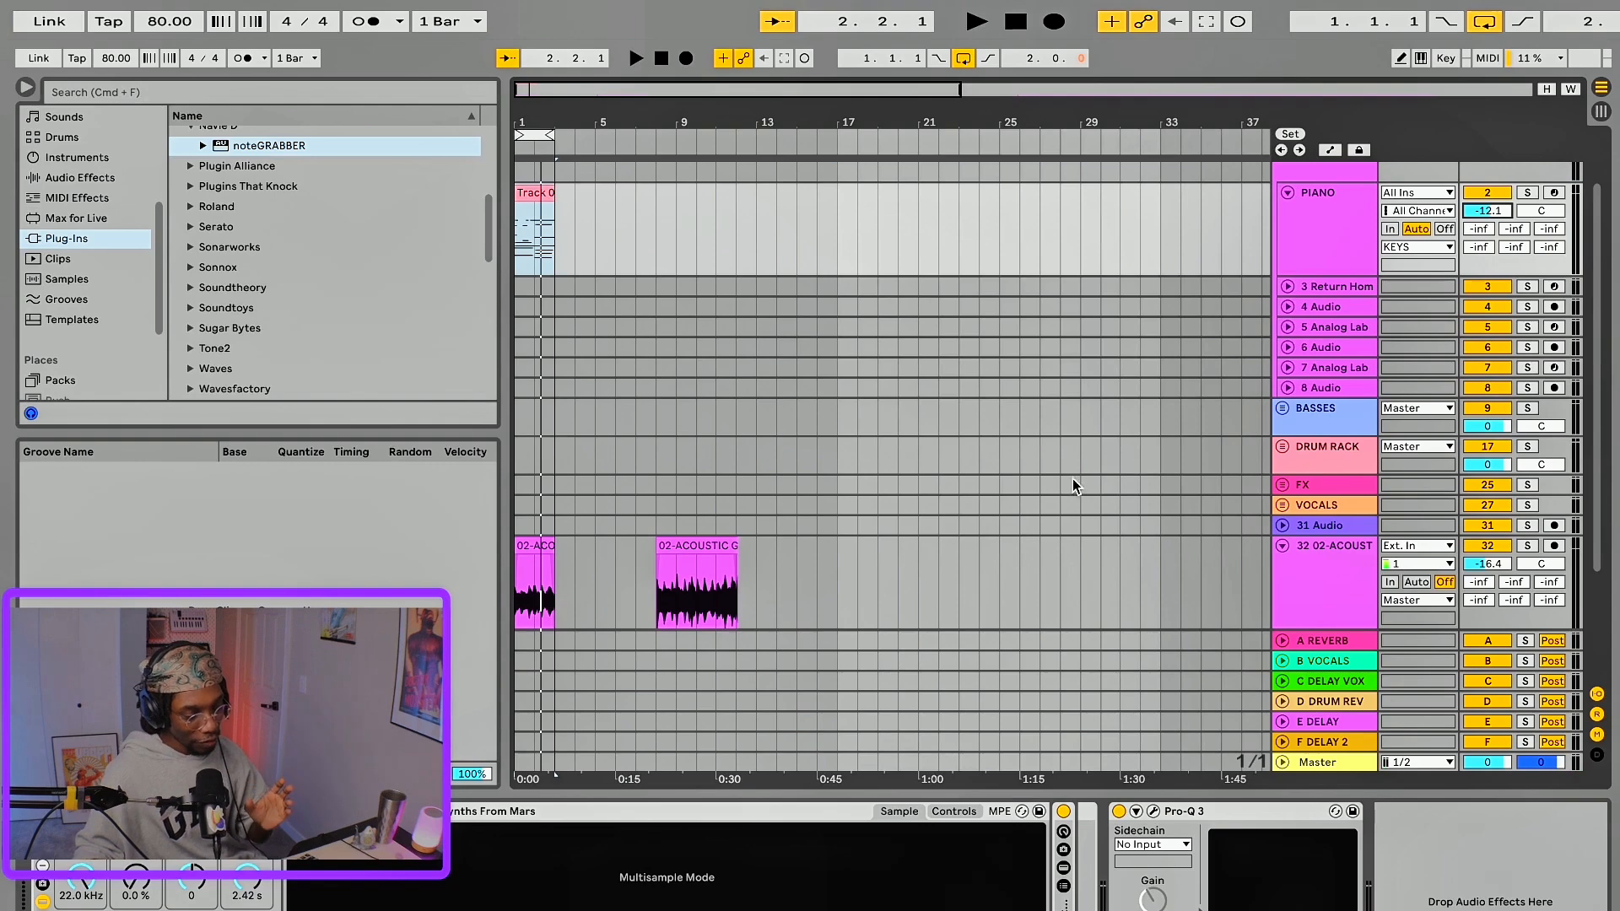
- Set the loop to the longer acoustic guitar clip and reposition the noteGRABBER window over the arrangement
left_click(705, 537)
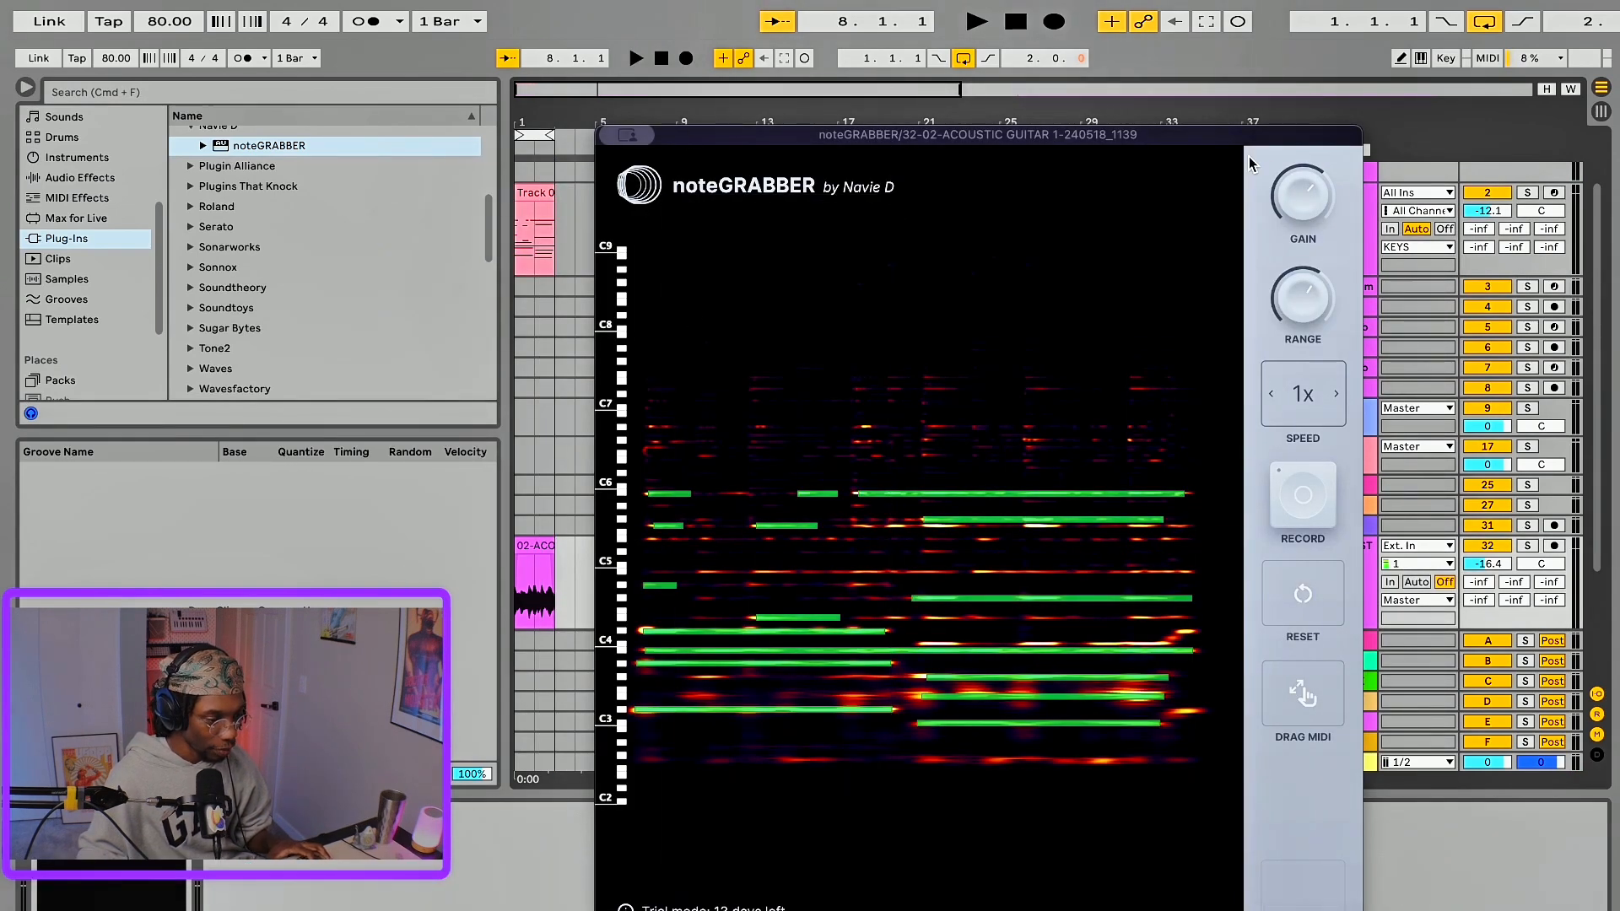
left_click_drag(1215, 140, 1214, 137)
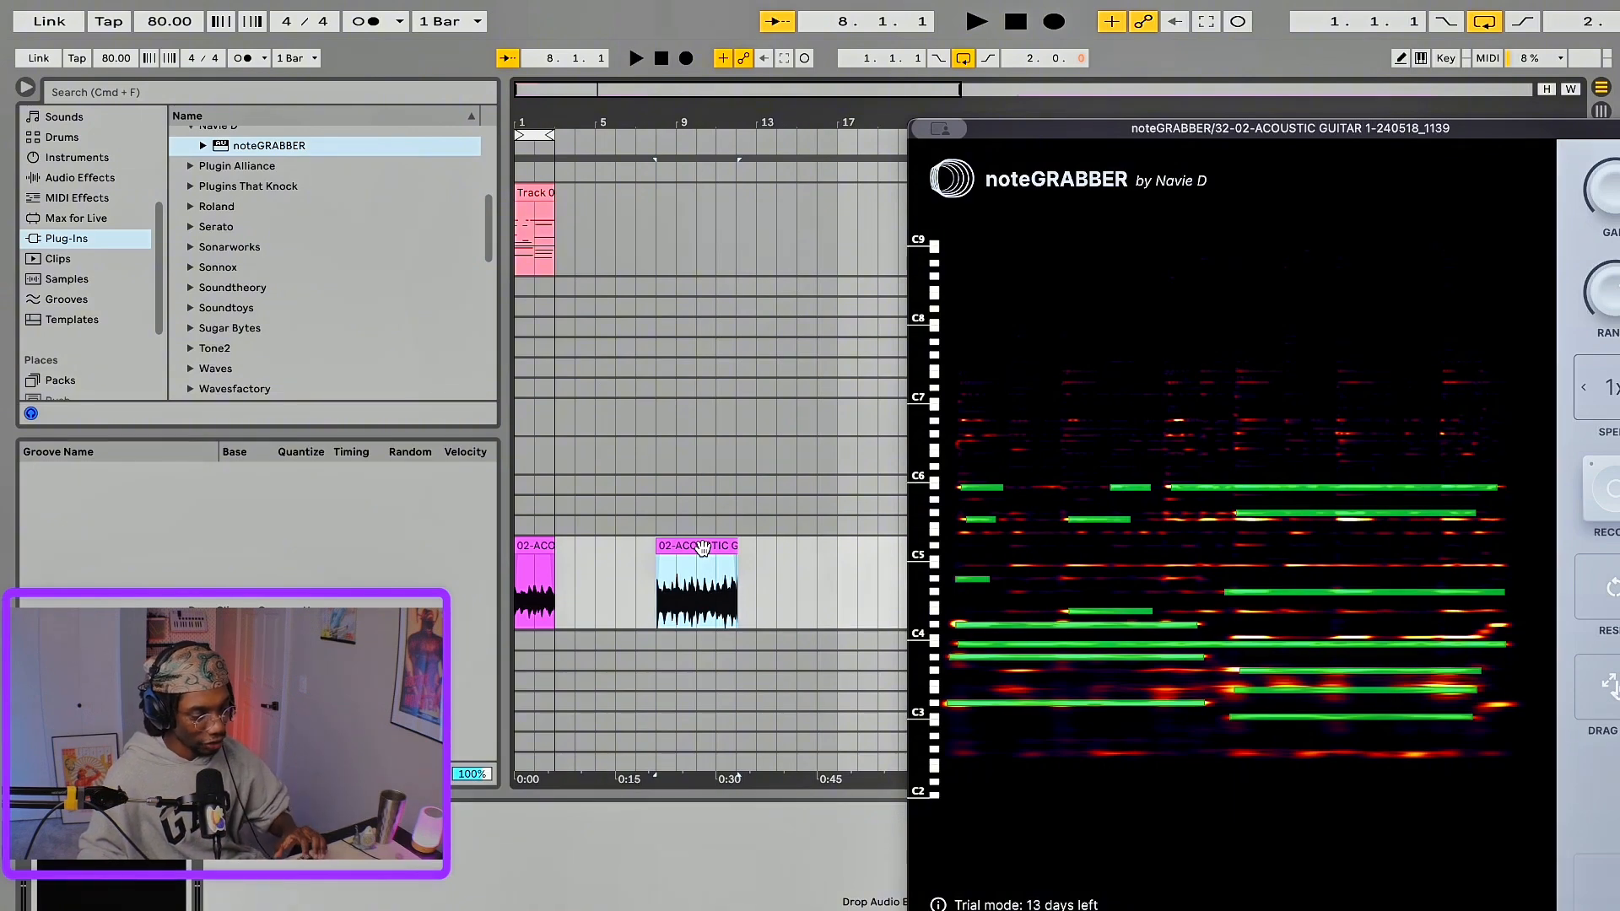
left_click(703, 547)
key("super+l")
left_click_drag(1139, 123, 881, 111)
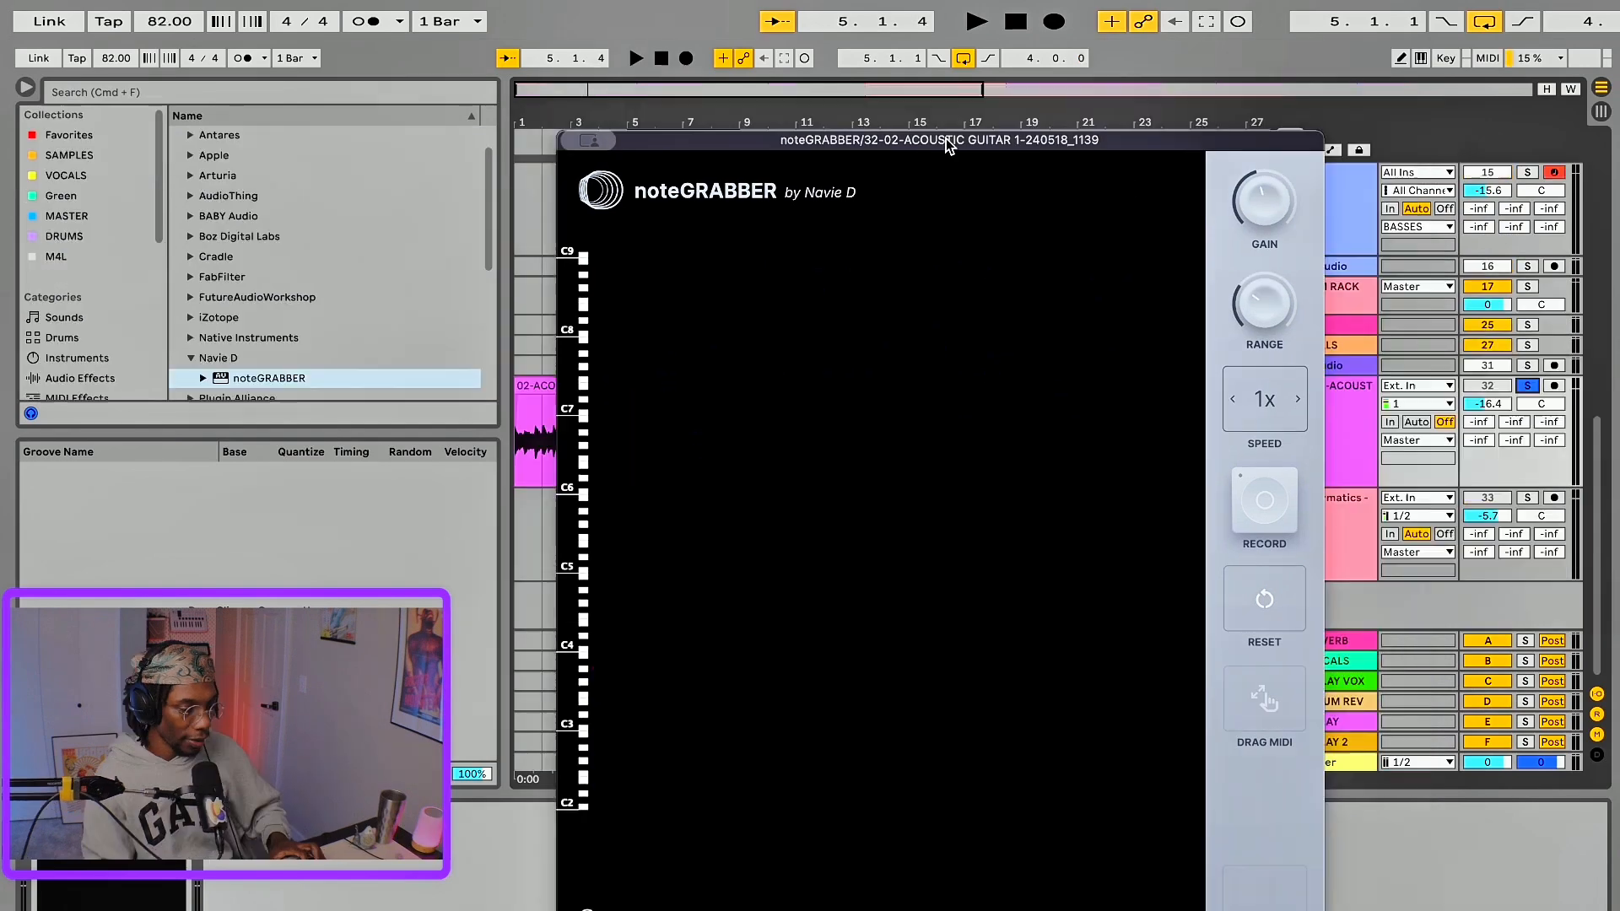
mouse_move(948, 145)
left_mouse_down()
mouse_move(1303, 111)
mouse_move(943, 123)
left_mouse_up()
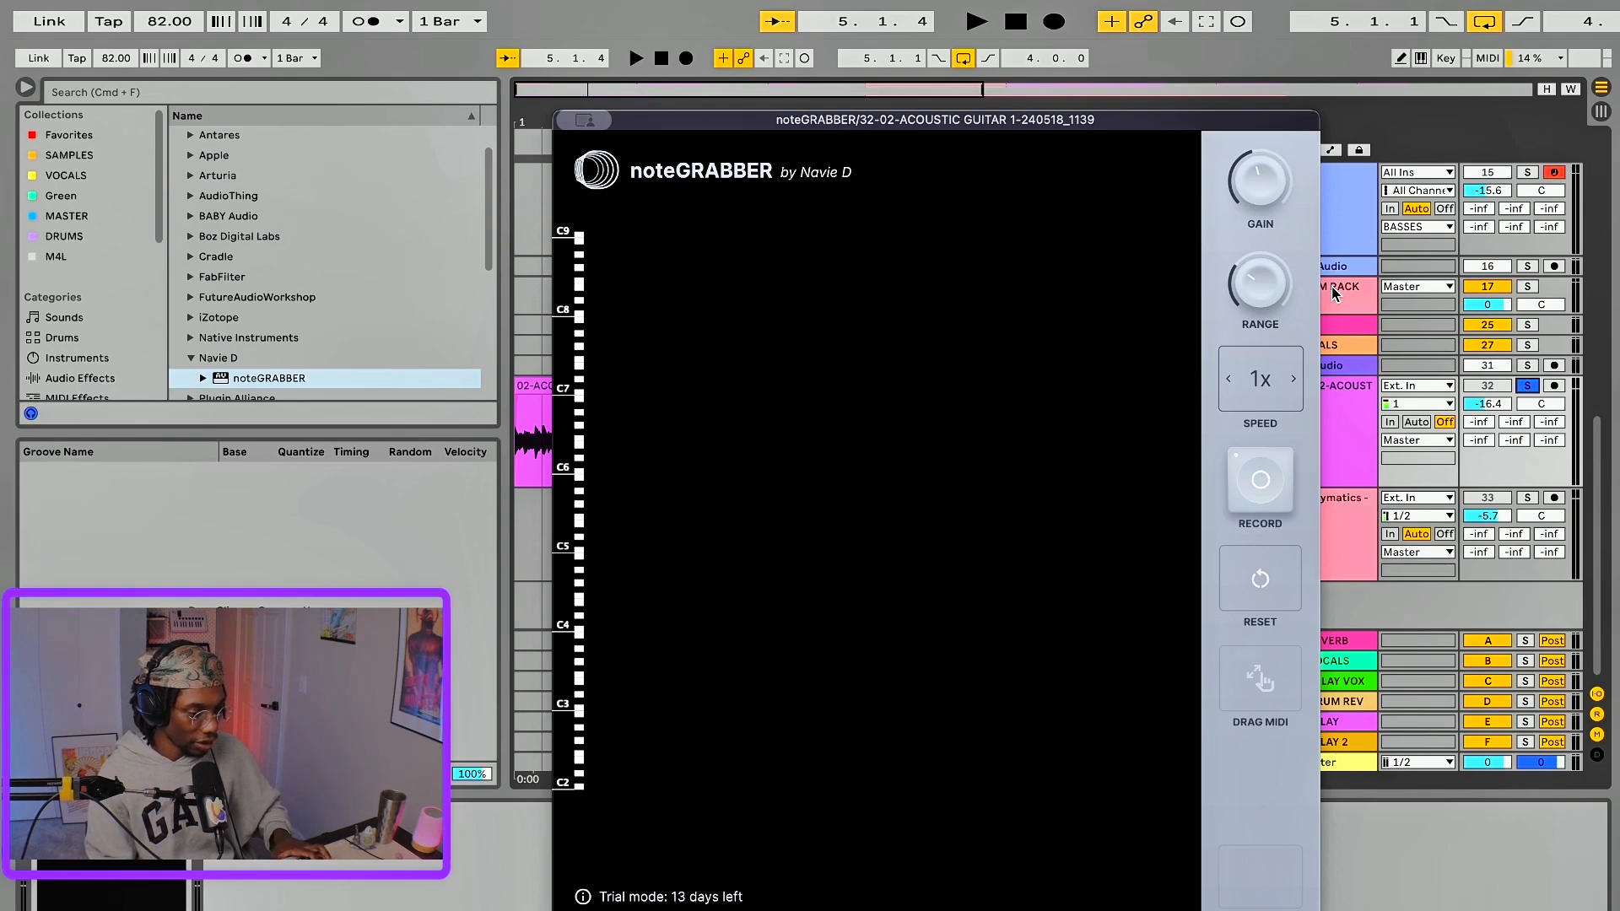
- Play the guitar loop through noteGRABBER to compare the 2x and 1x speeds, and reset the capture
key("space")
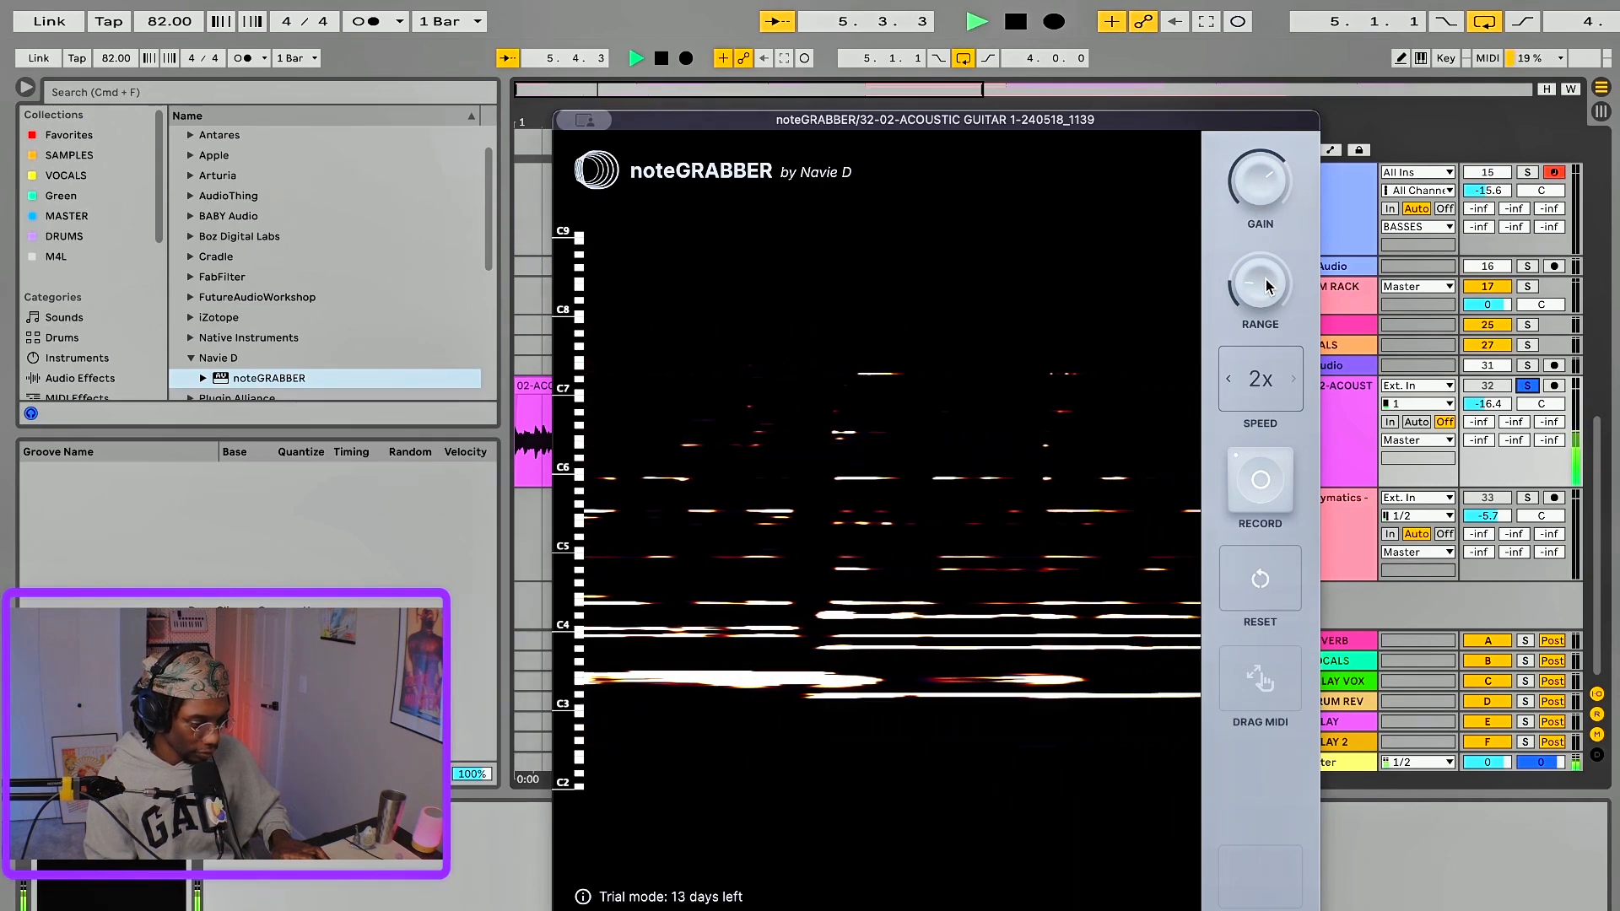
key("space")
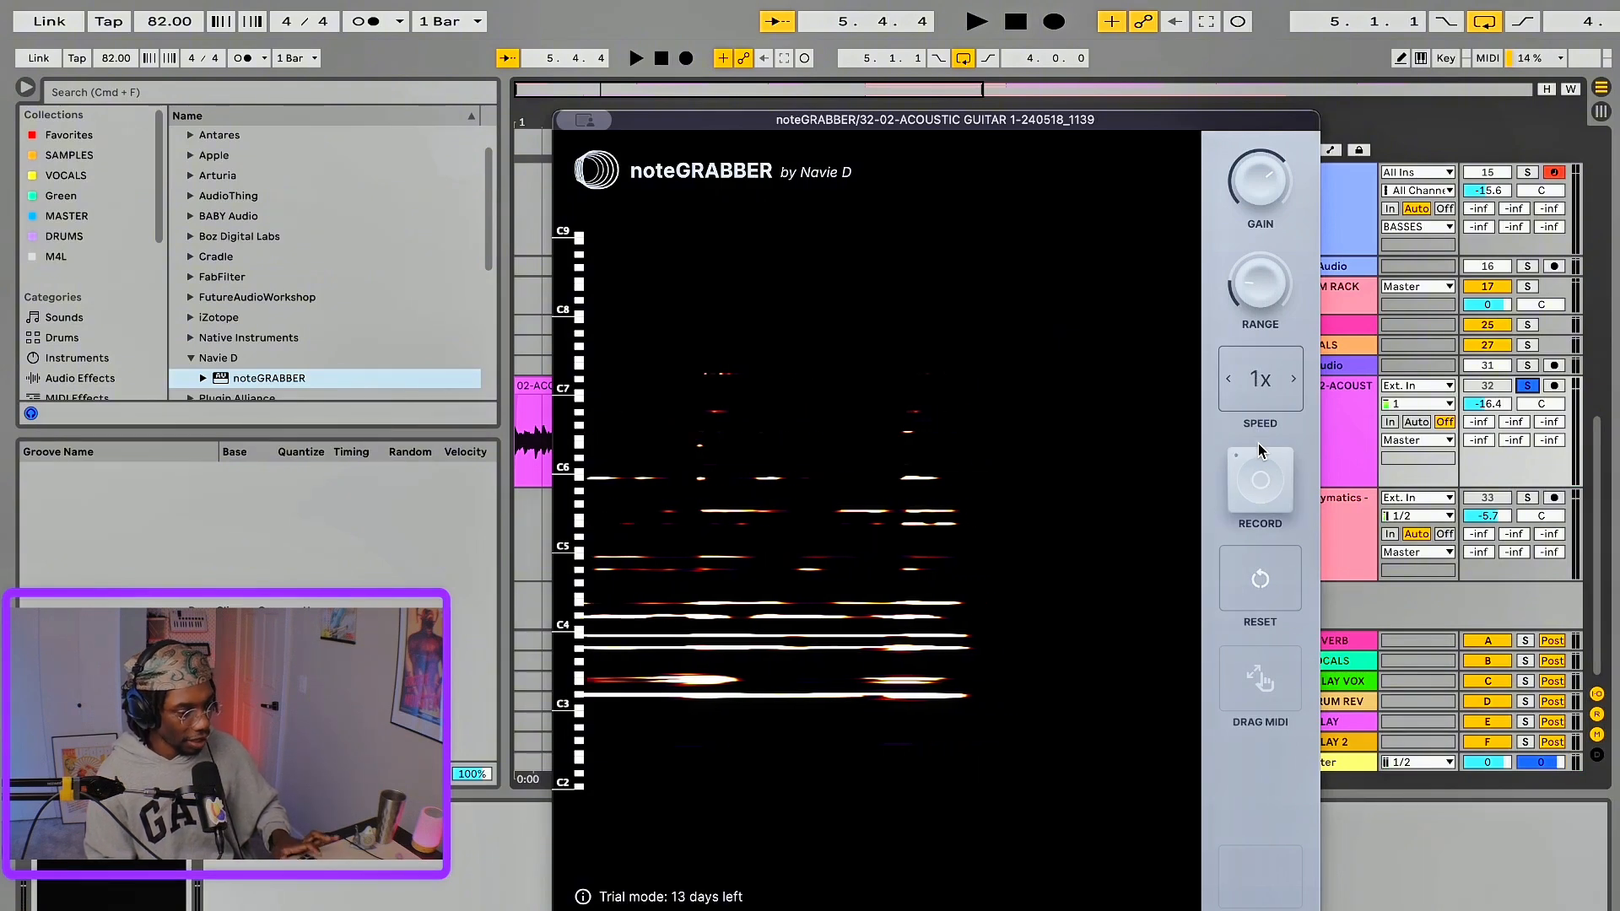
left_click(1280, 586)
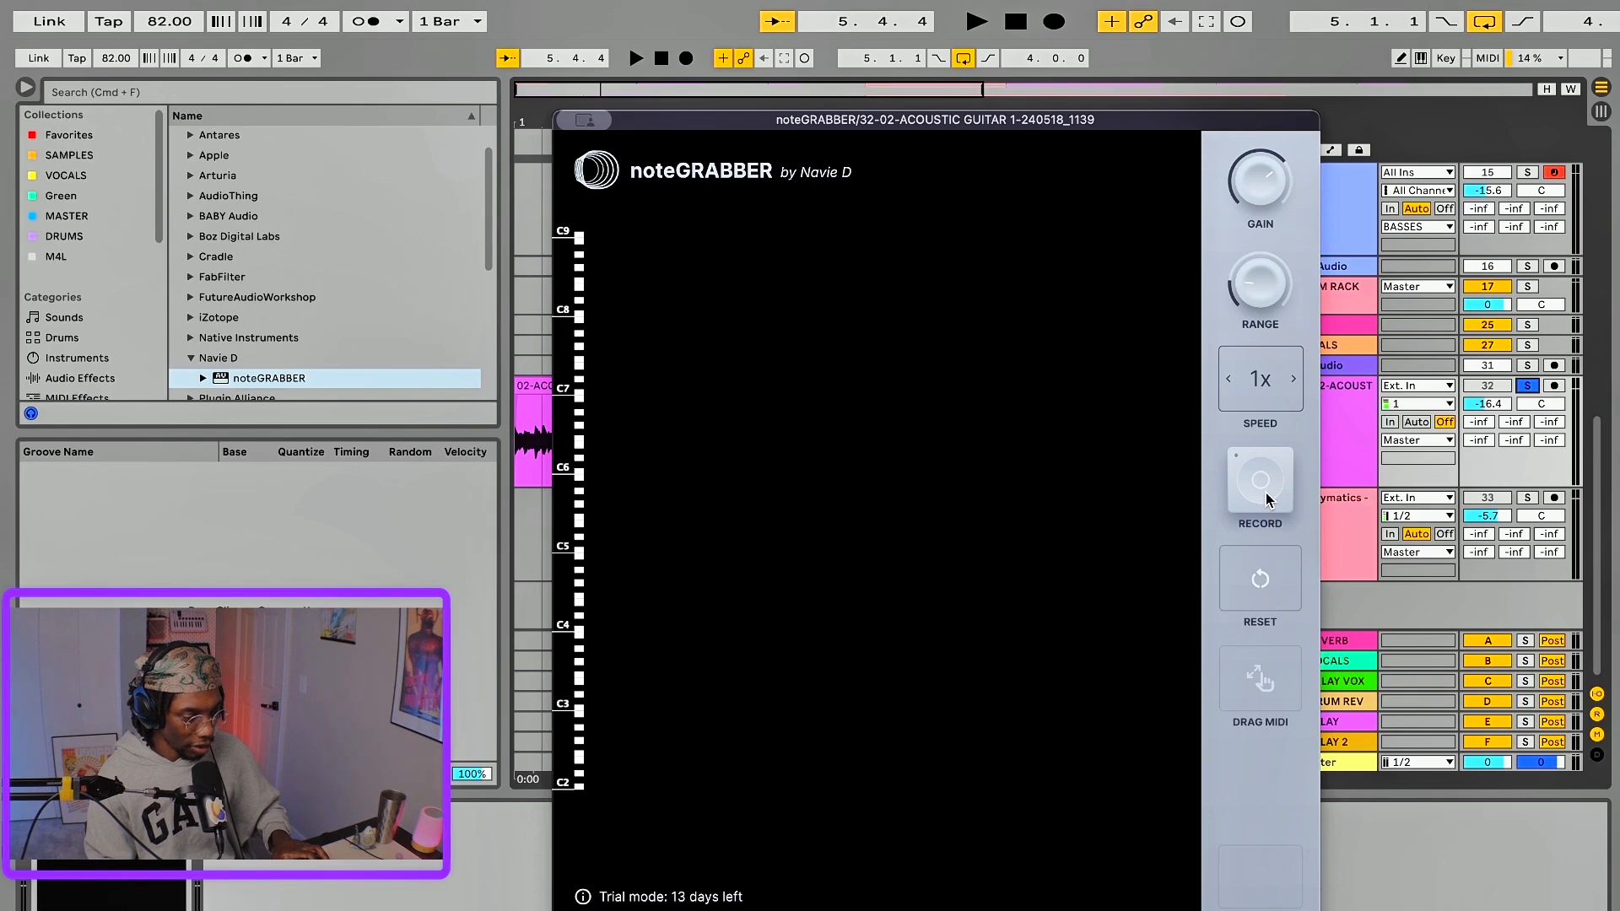
- Record the guitar from bar 5 to bar 7 in noteGRABBER at 1x speed
key("space")
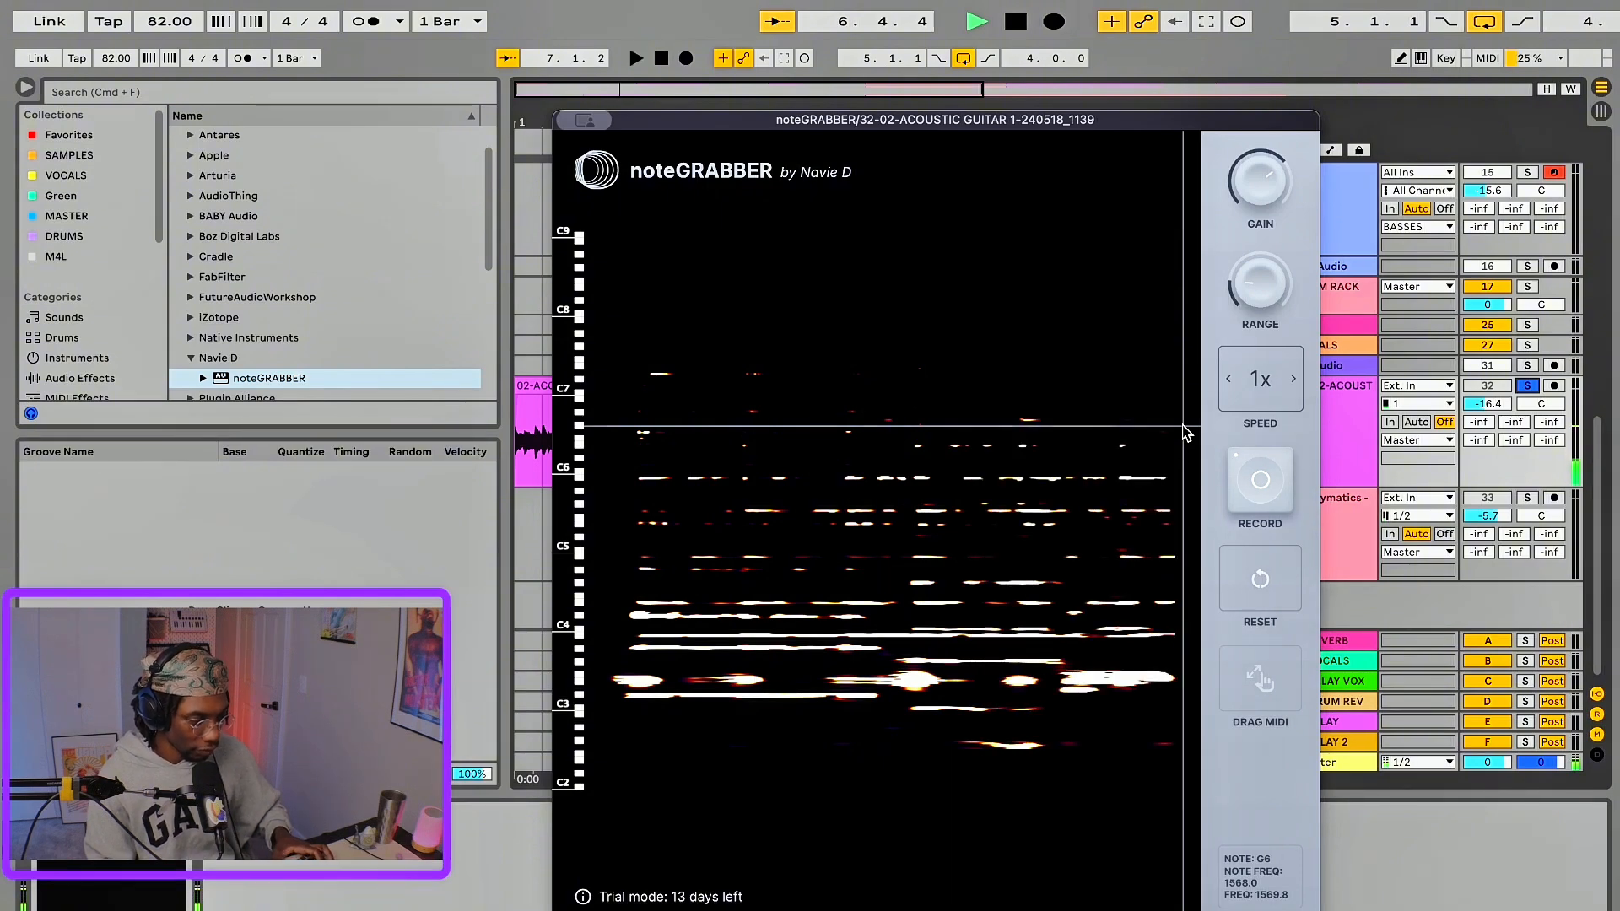
key("space")
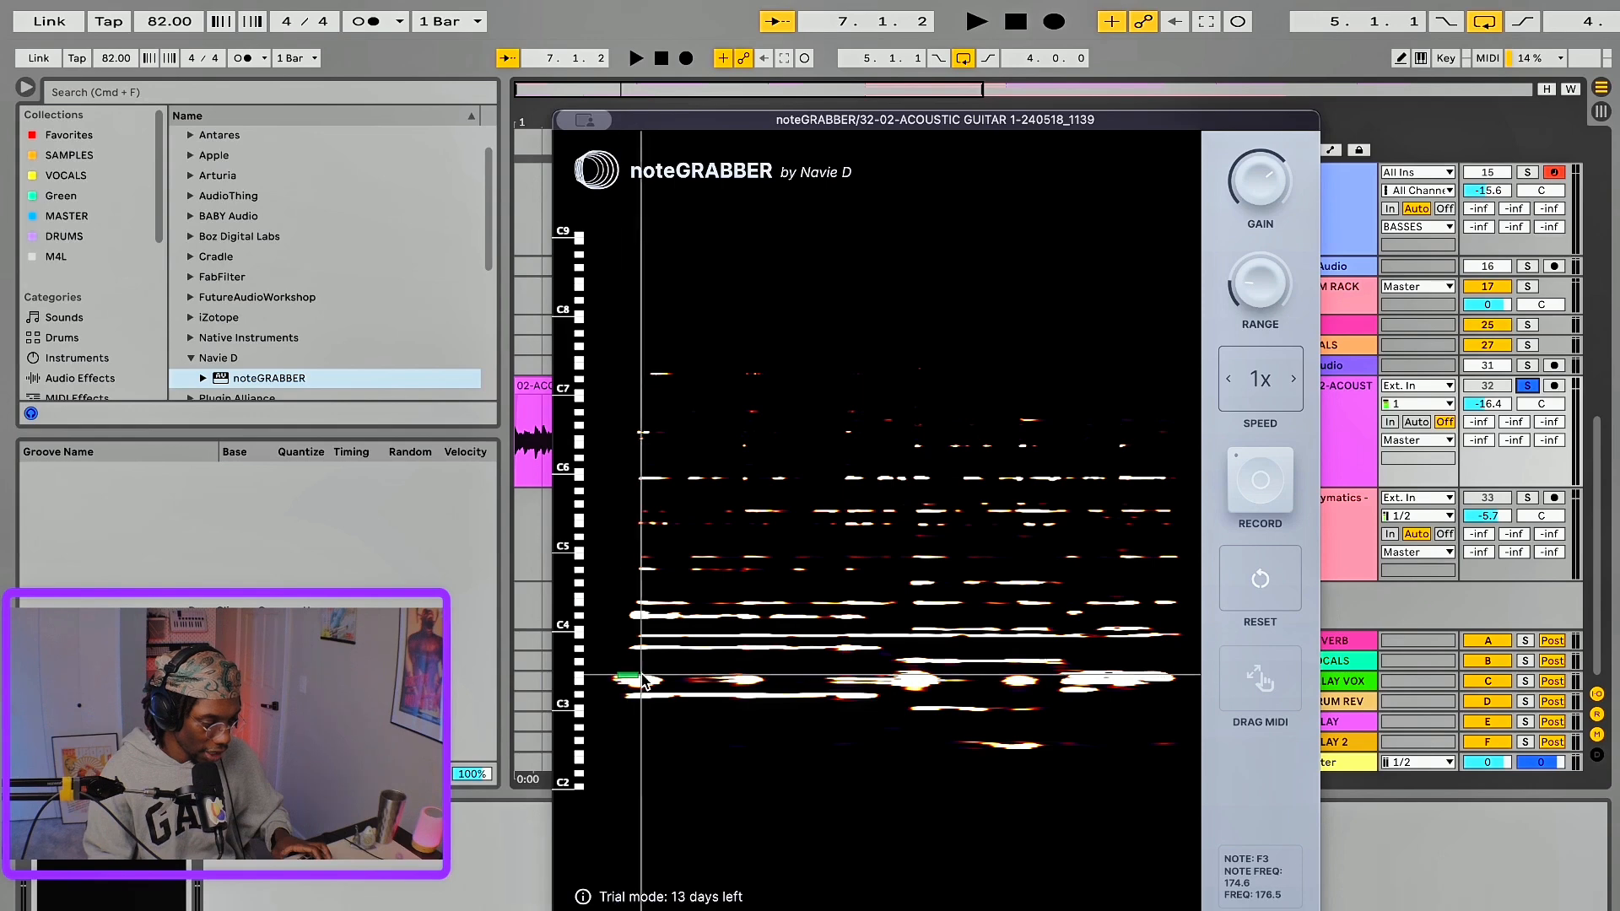
- Trace the bright lower guitar lines in the first half of the spectrogram, including E3, B3 and D4, as MIDI notes
left_click_drag(641, 675, 659, 675)
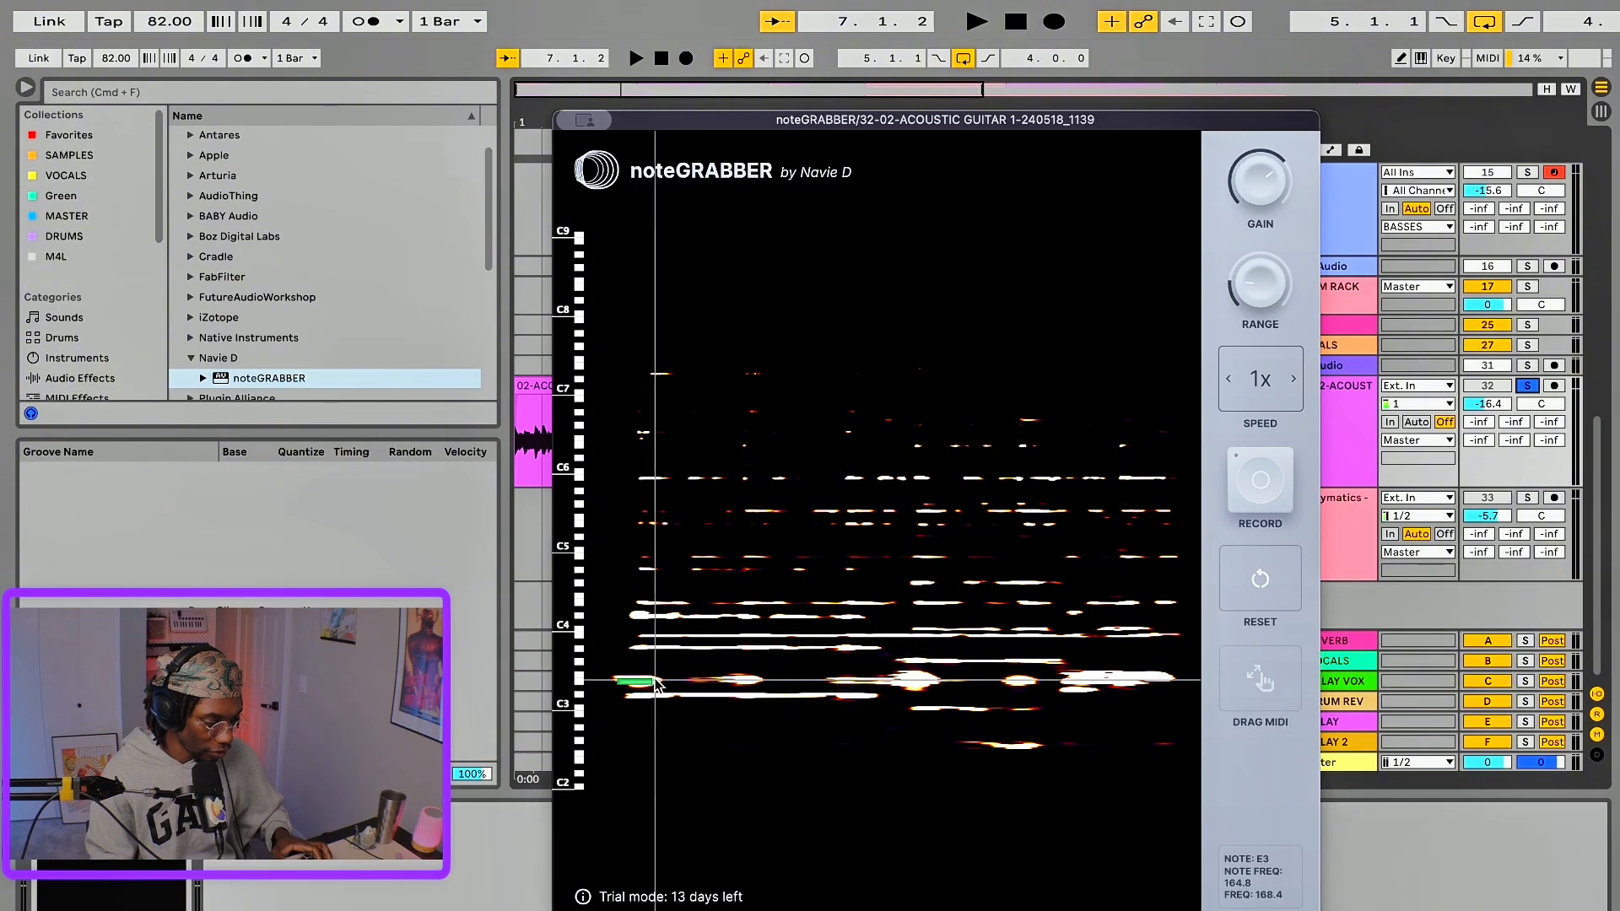
left_click(729, 680)
left_click(757, 695)
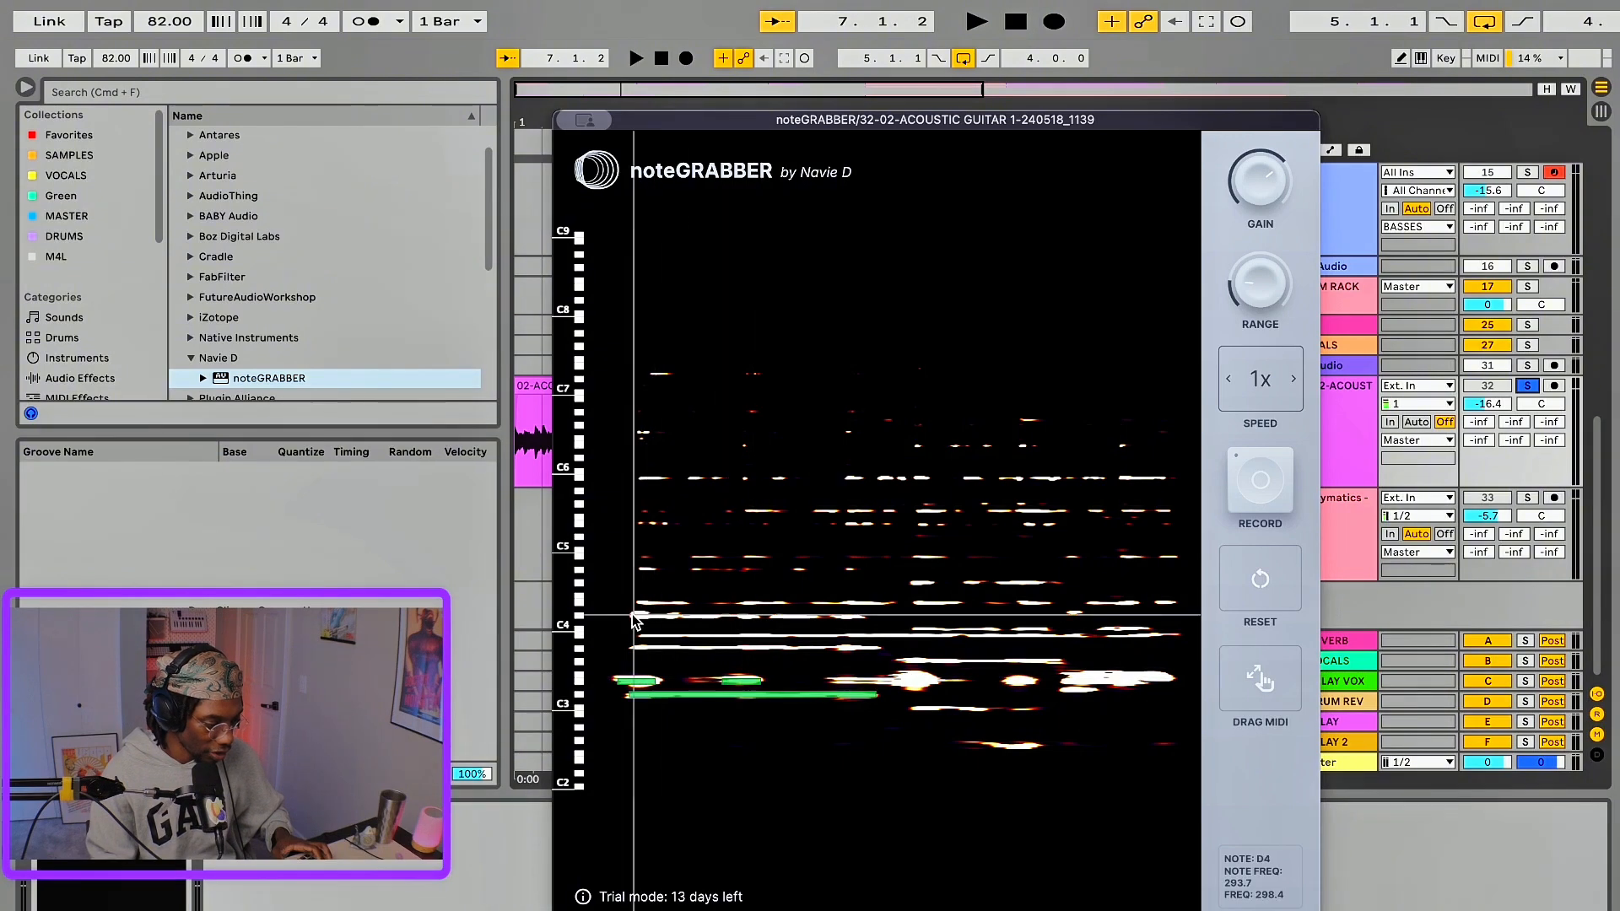
left_click_drag(633, 616, 860, 614)
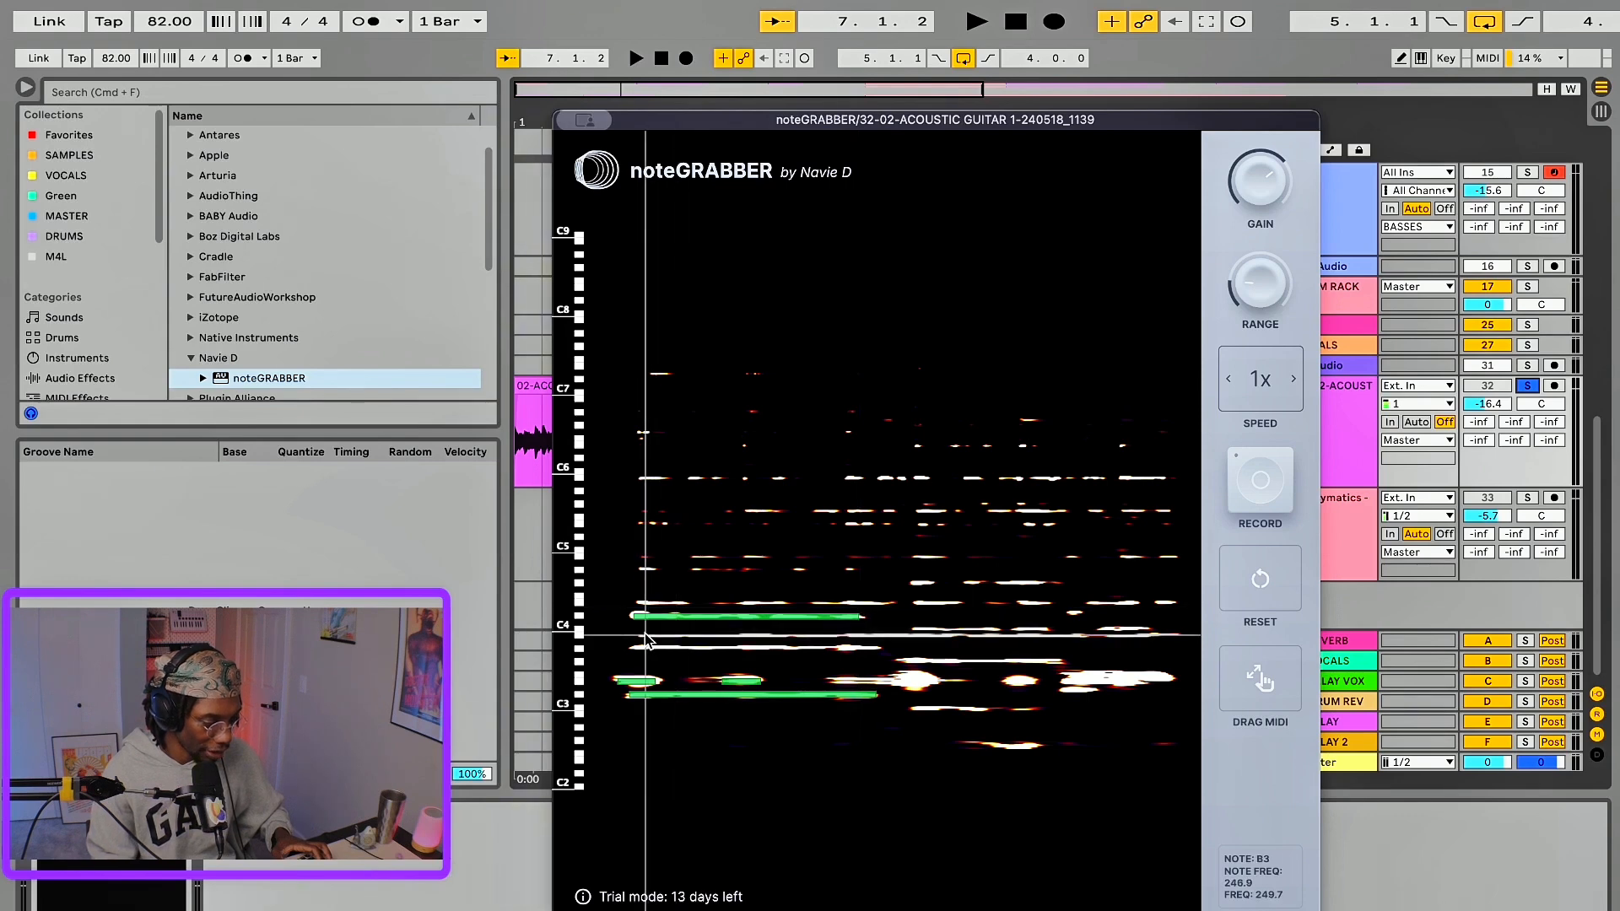
left_click_drag(644, 635, 1078, 635)
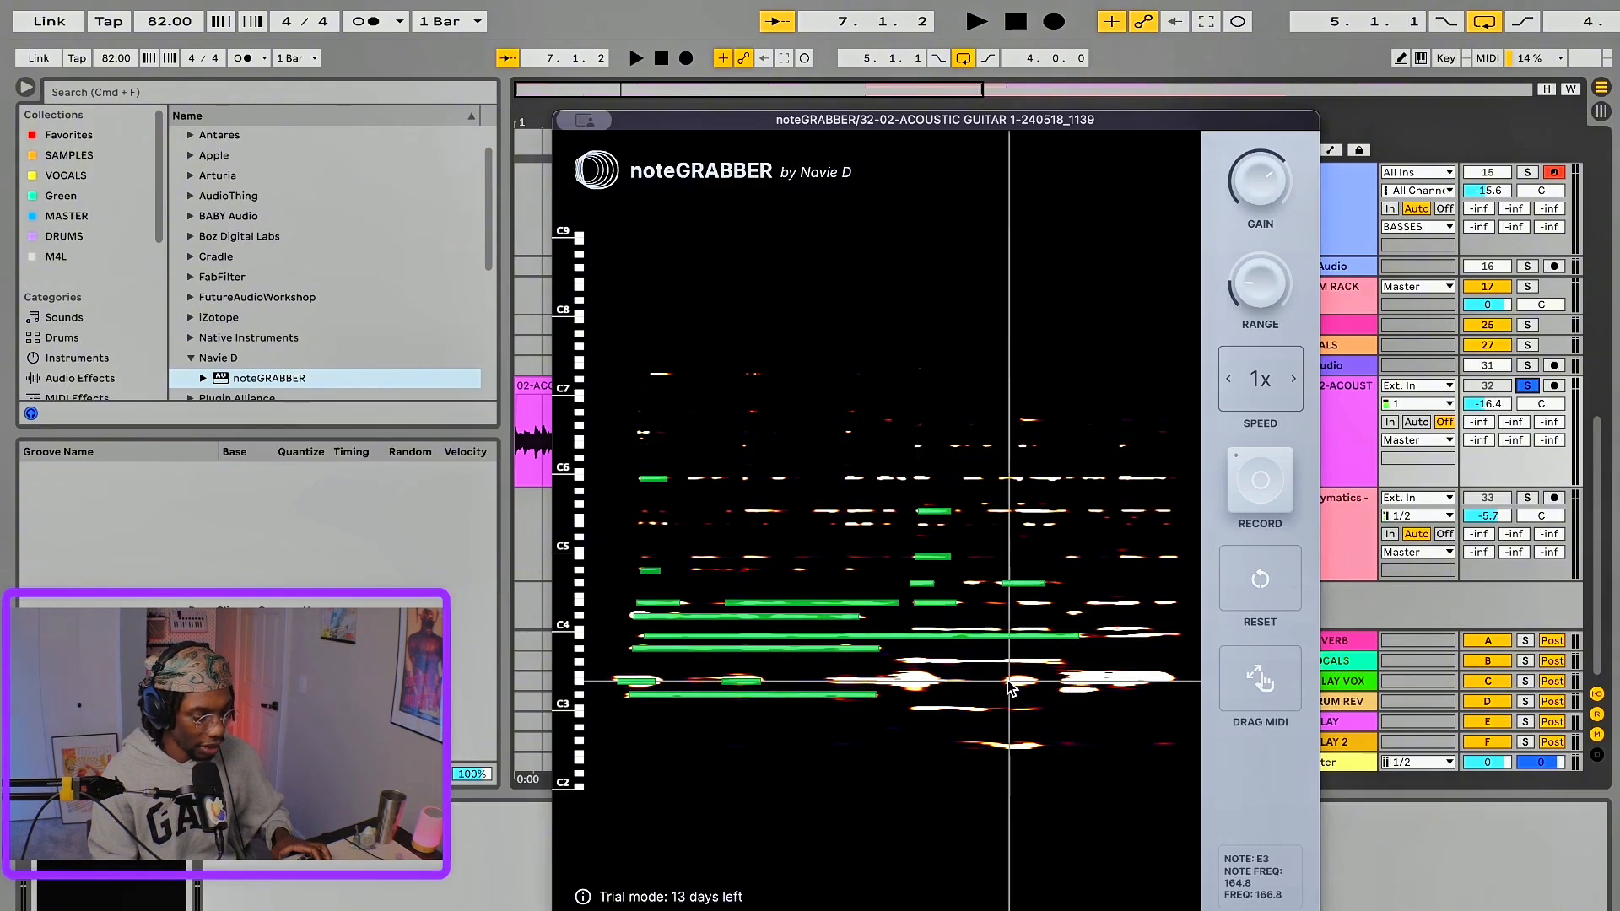
- Trace the remaining E3 segments and the long G3 line toward the second half of the spectrogram
left_click(1009, 680)
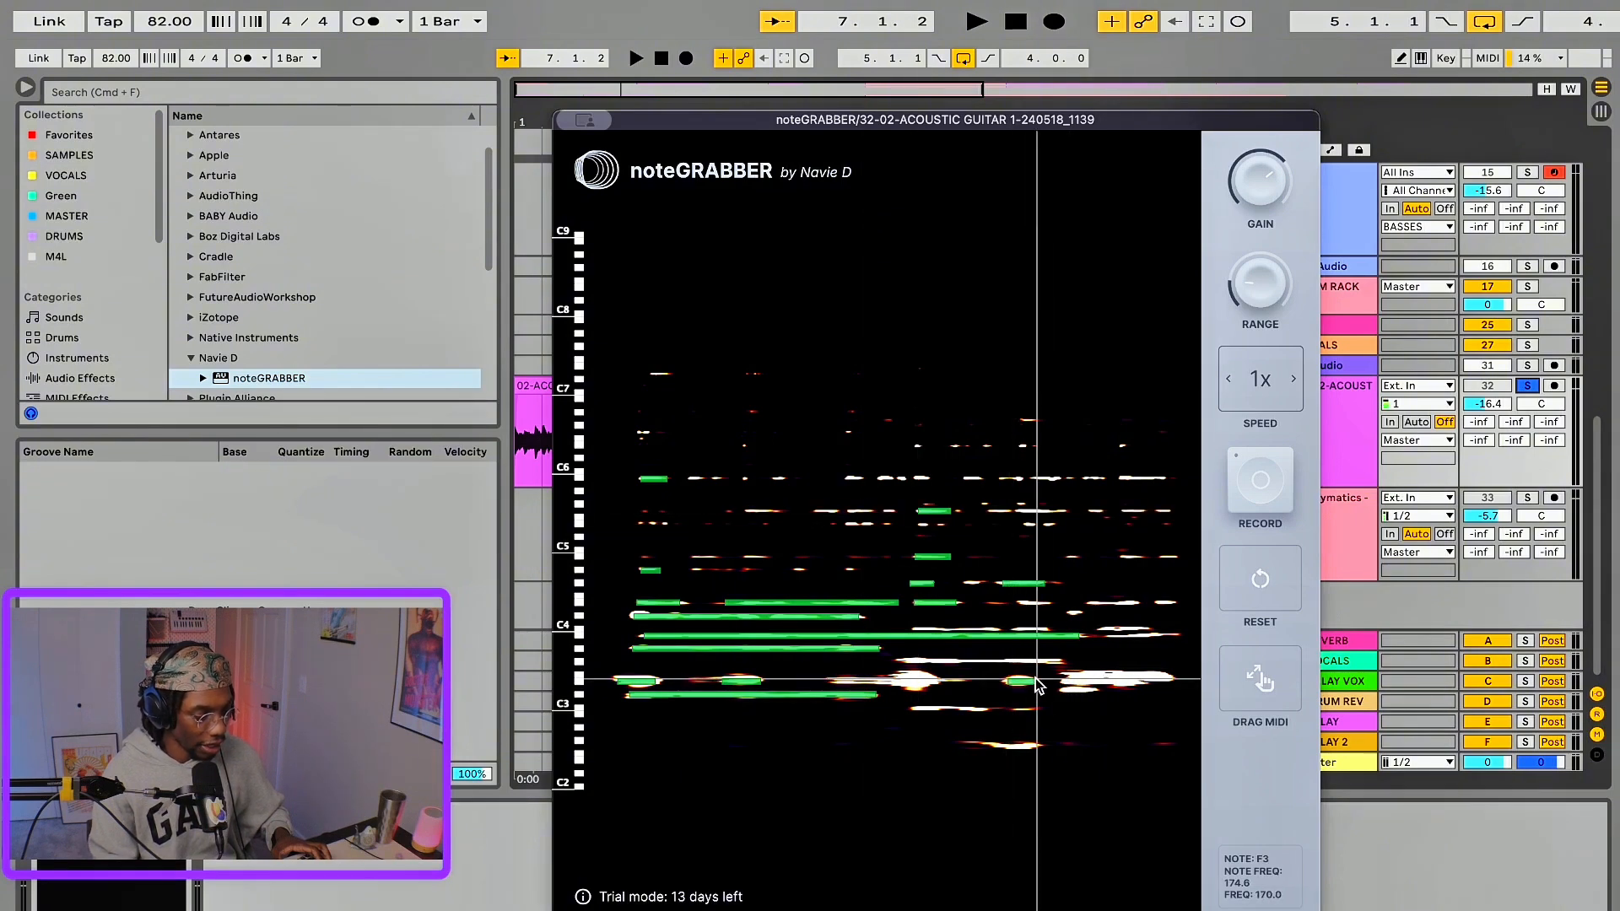
left_click(835, 682)
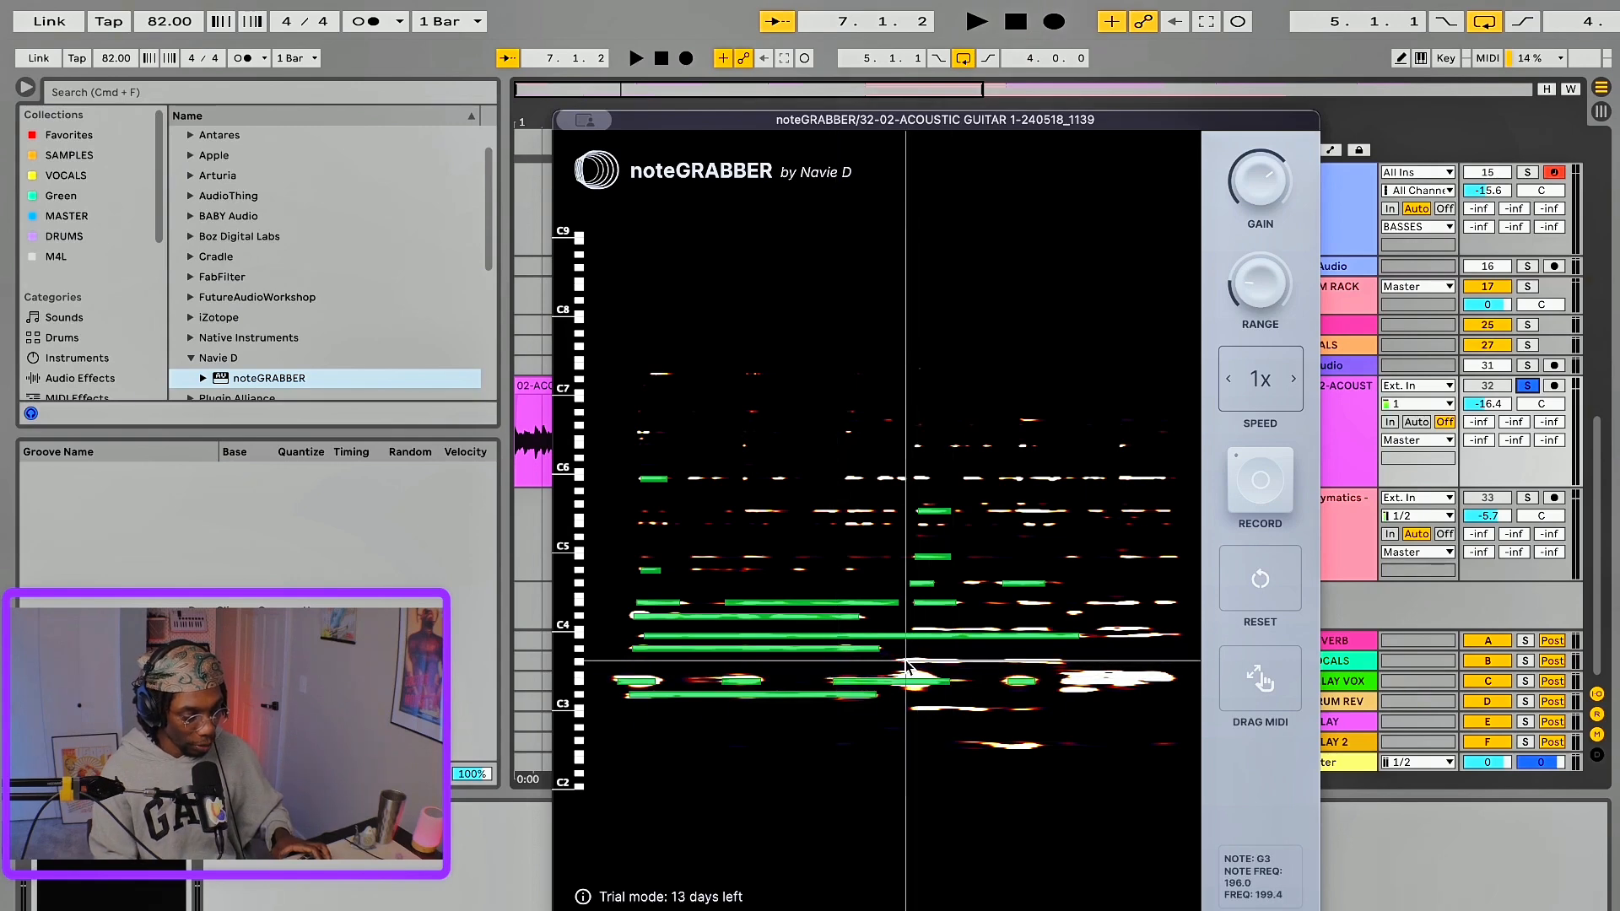
left_click_drag(906, 663, 1061, 664)
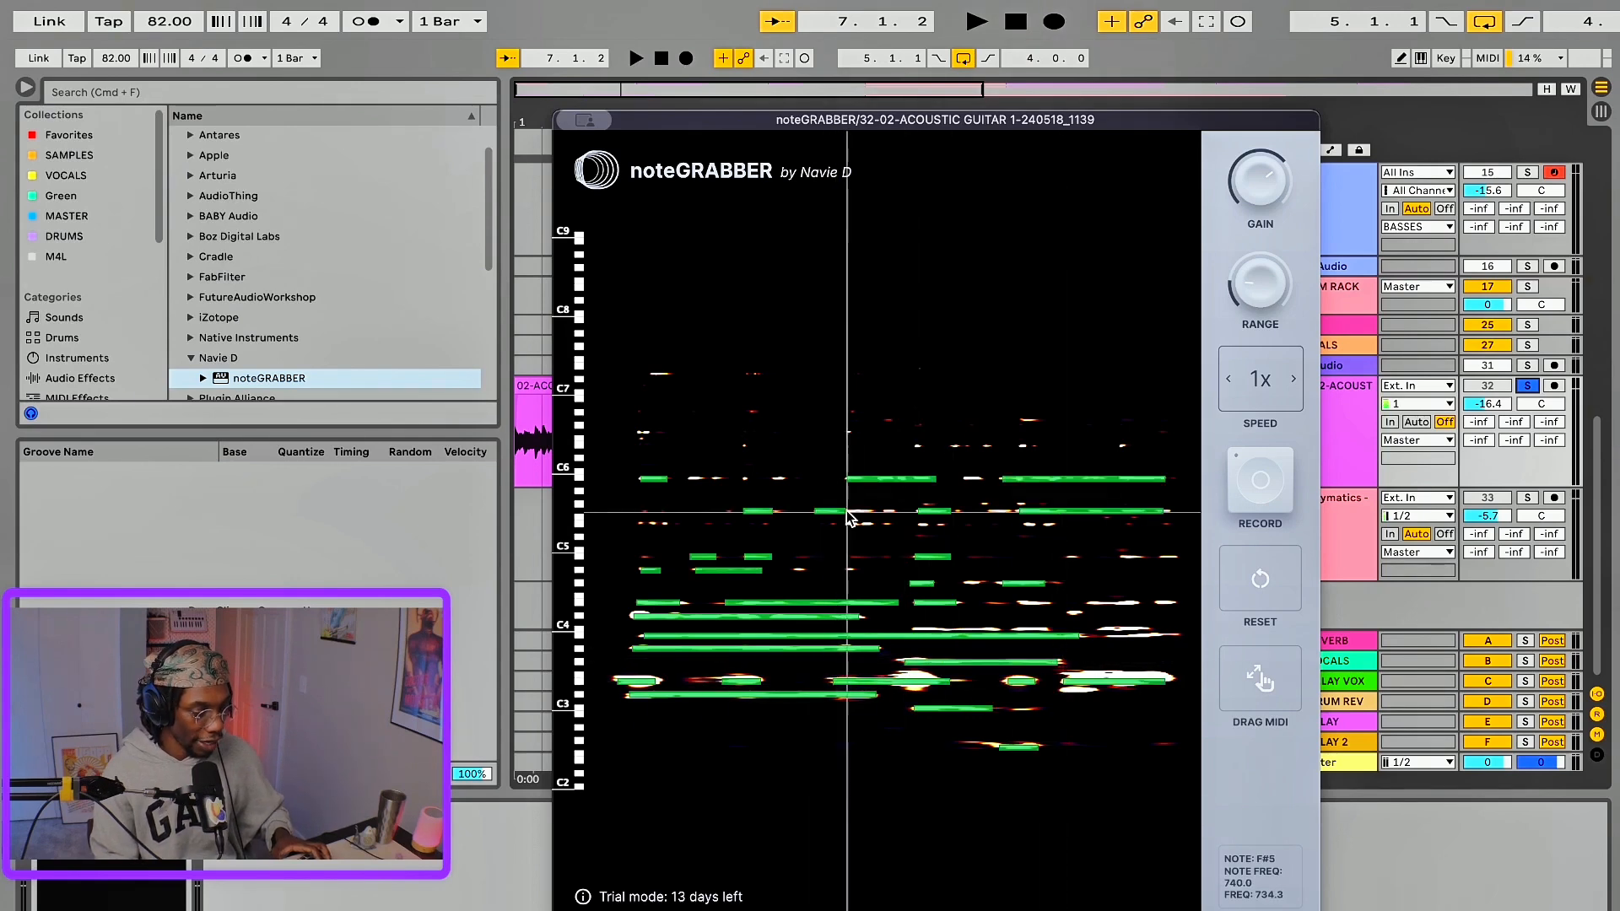
- Add the fainter upper notes around D#7, F#6 and B5 and fill in the missing mid-range segments, including E4
left_click(848, 478)
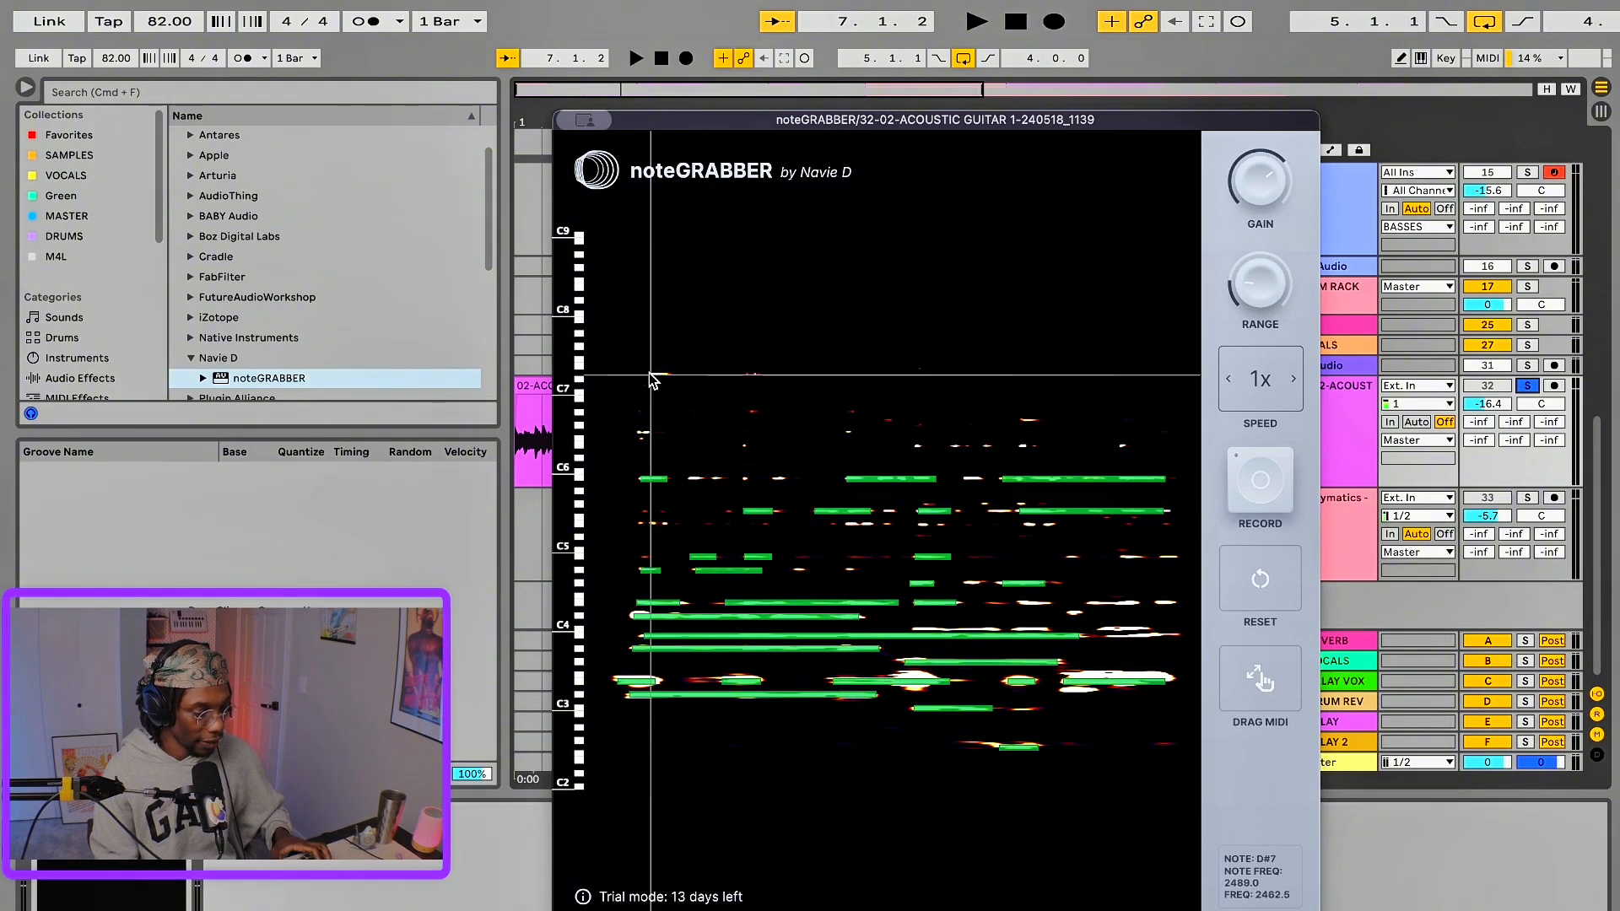
left_click_drag(650, 374, 672, 373)
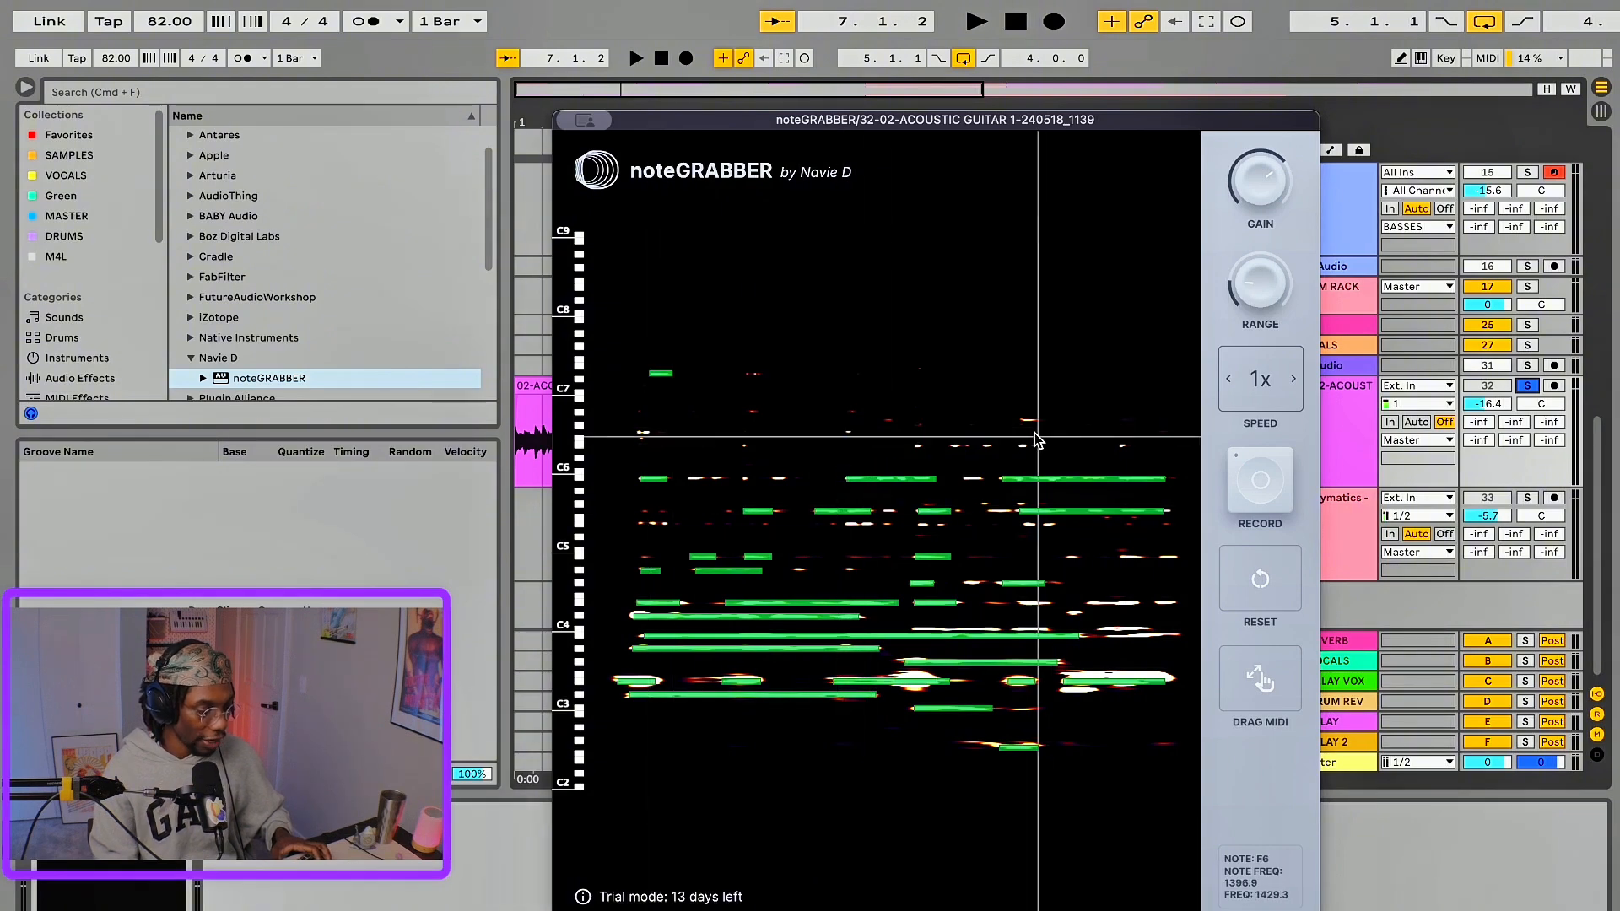
left_click_drag(1021, 420, 1037, 420)
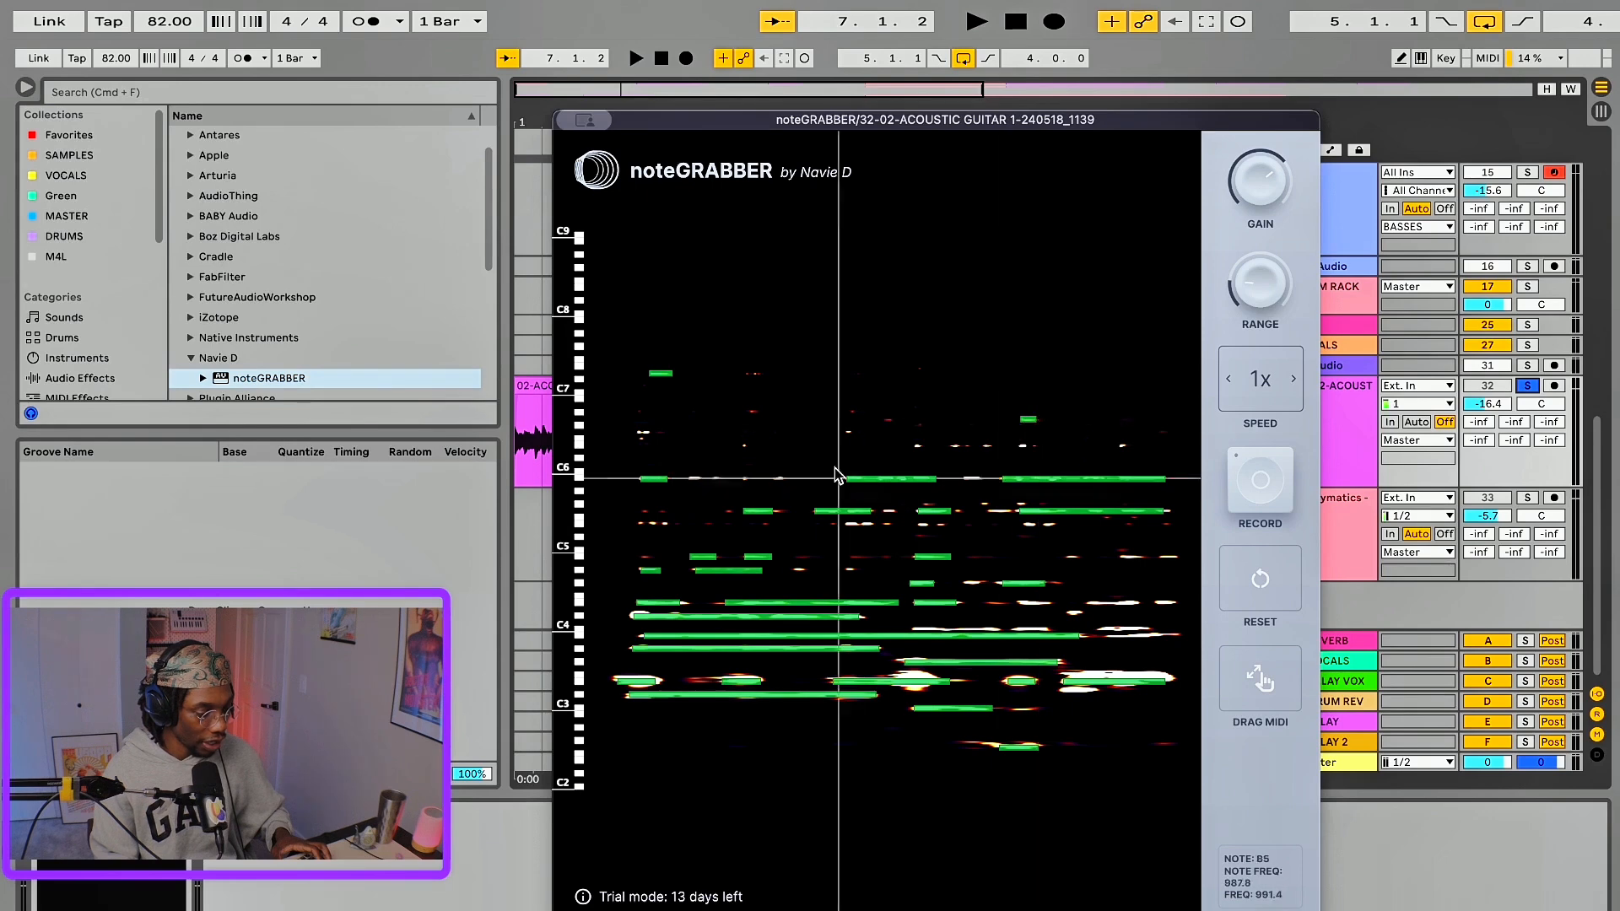
left_click_drag(789, 479, 688, 478)
mouse_move(842, 557)
left_mouse_down()
mouse_move(878, 557)
mouse_move(808, 570)
left_mouse_up()
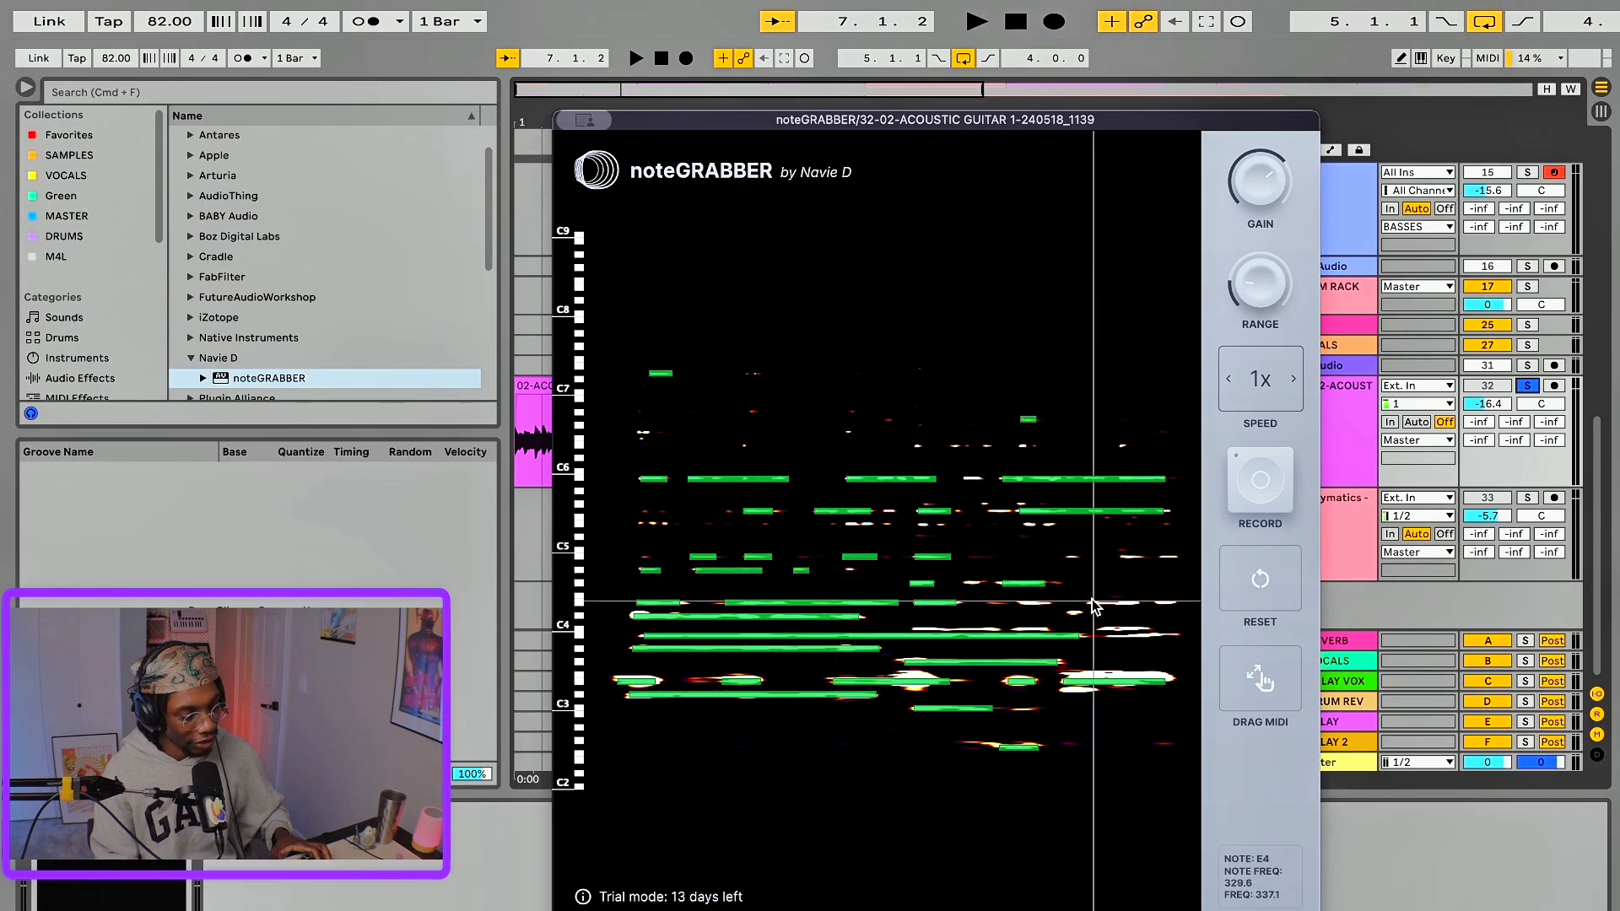
left_click_drag(1088, 603, 1139, 603)
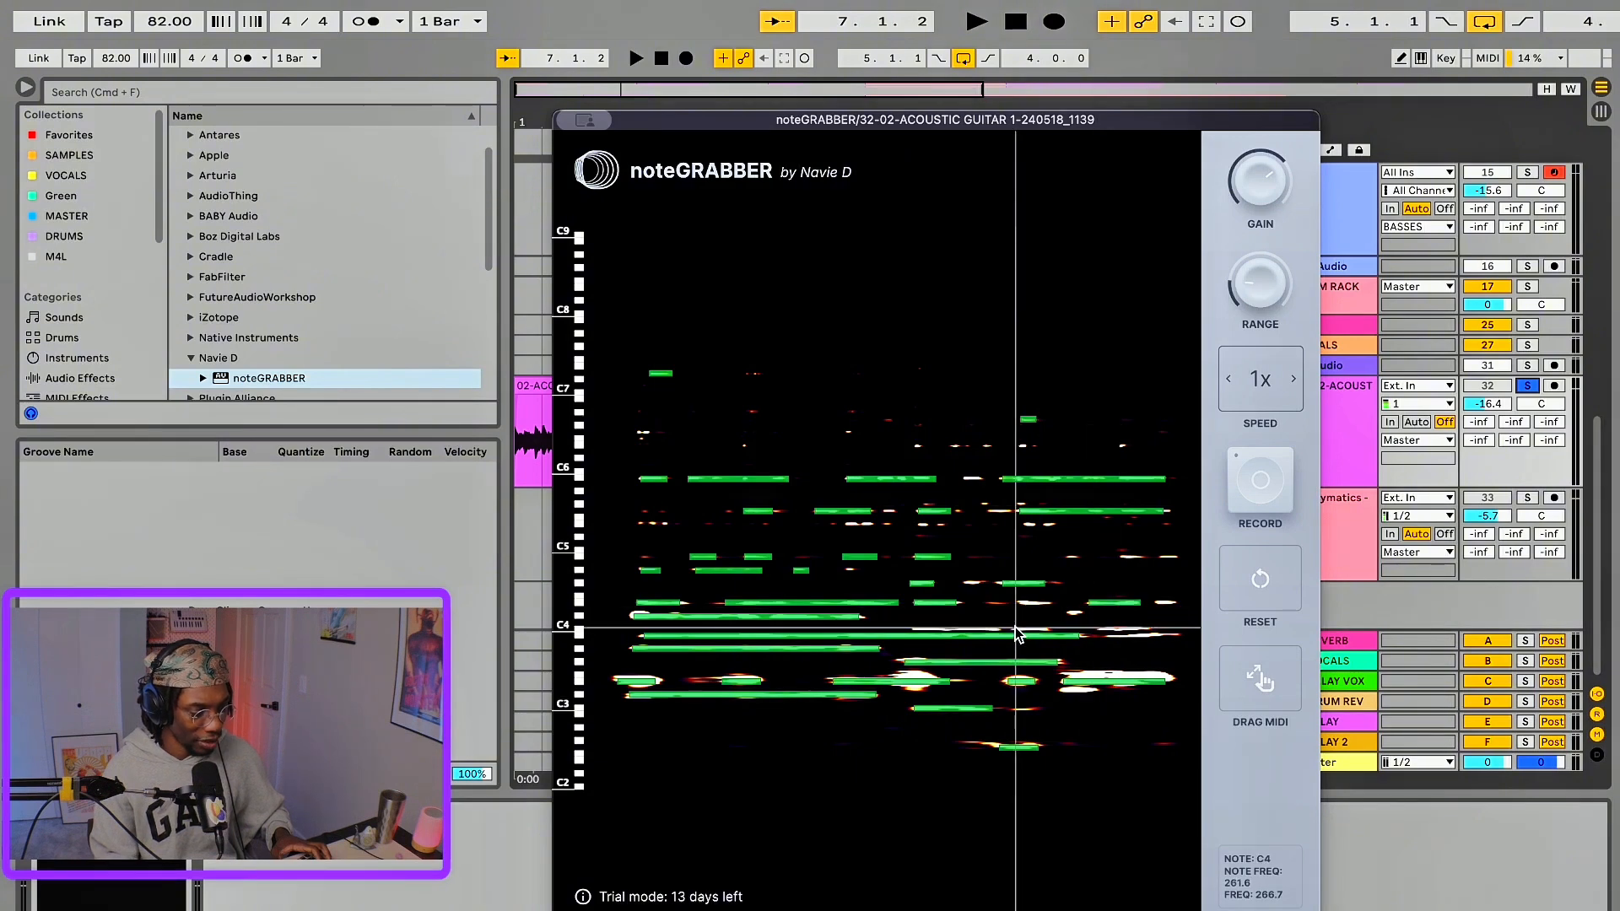
left_click_drag(1018, 602, 1051, 603)
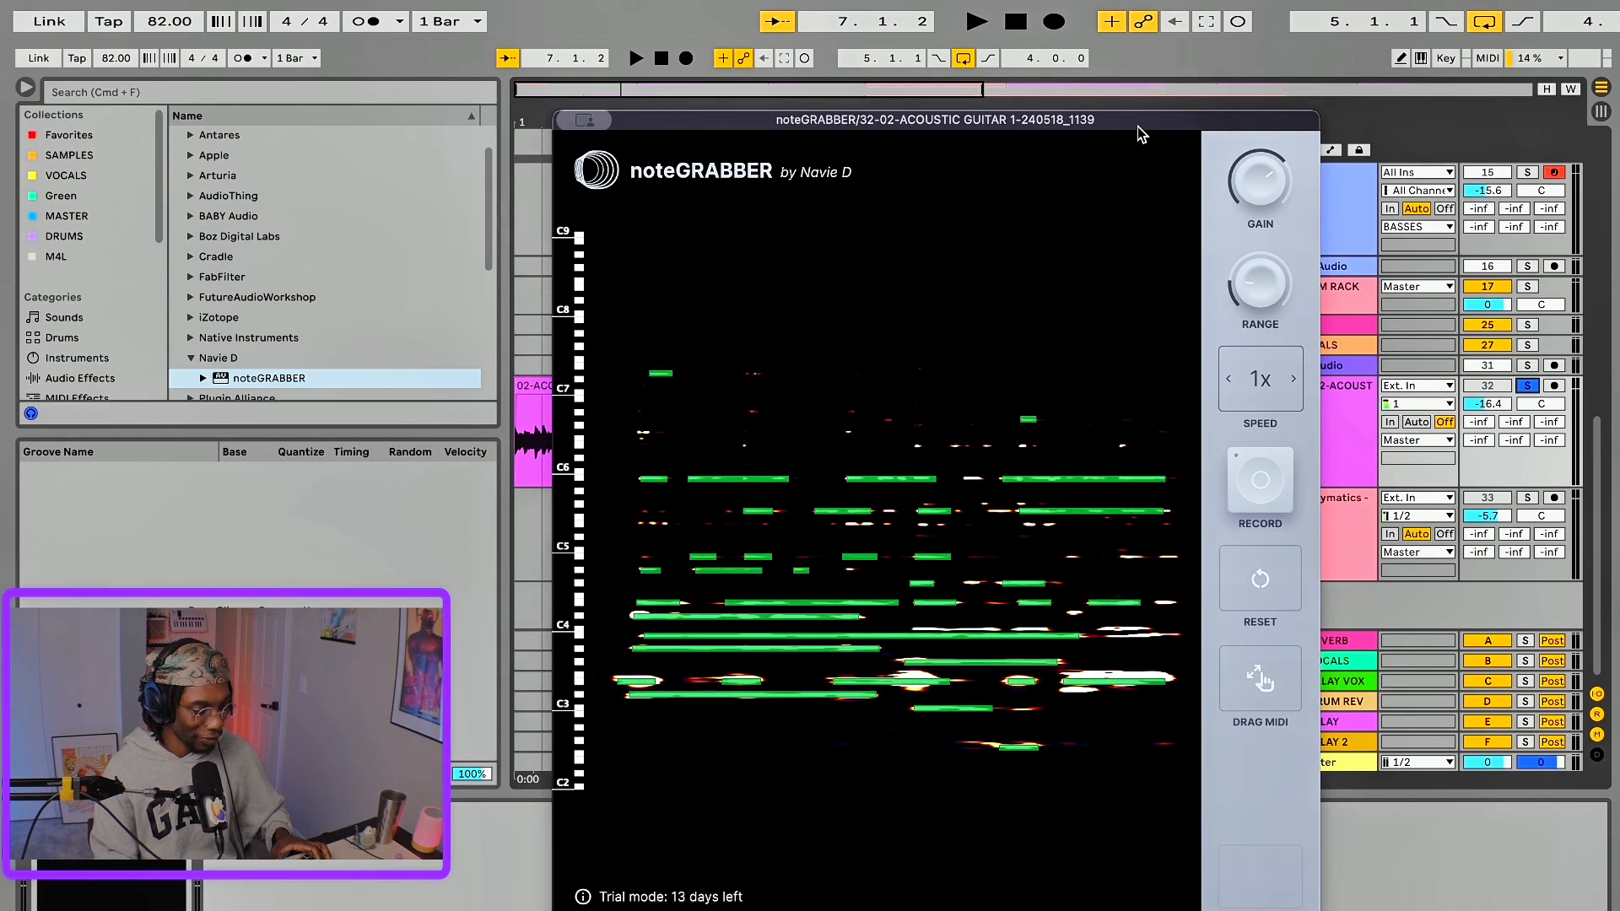
- Place the traced MIDI from noteGRABBER at bar 5 of the PIANO track and play it with the track soloed
left_click_drag(1141, 135, 568, 225)
left_click_drag(685, 776, 659, 254)
left_click(1528, 237)
key("space")
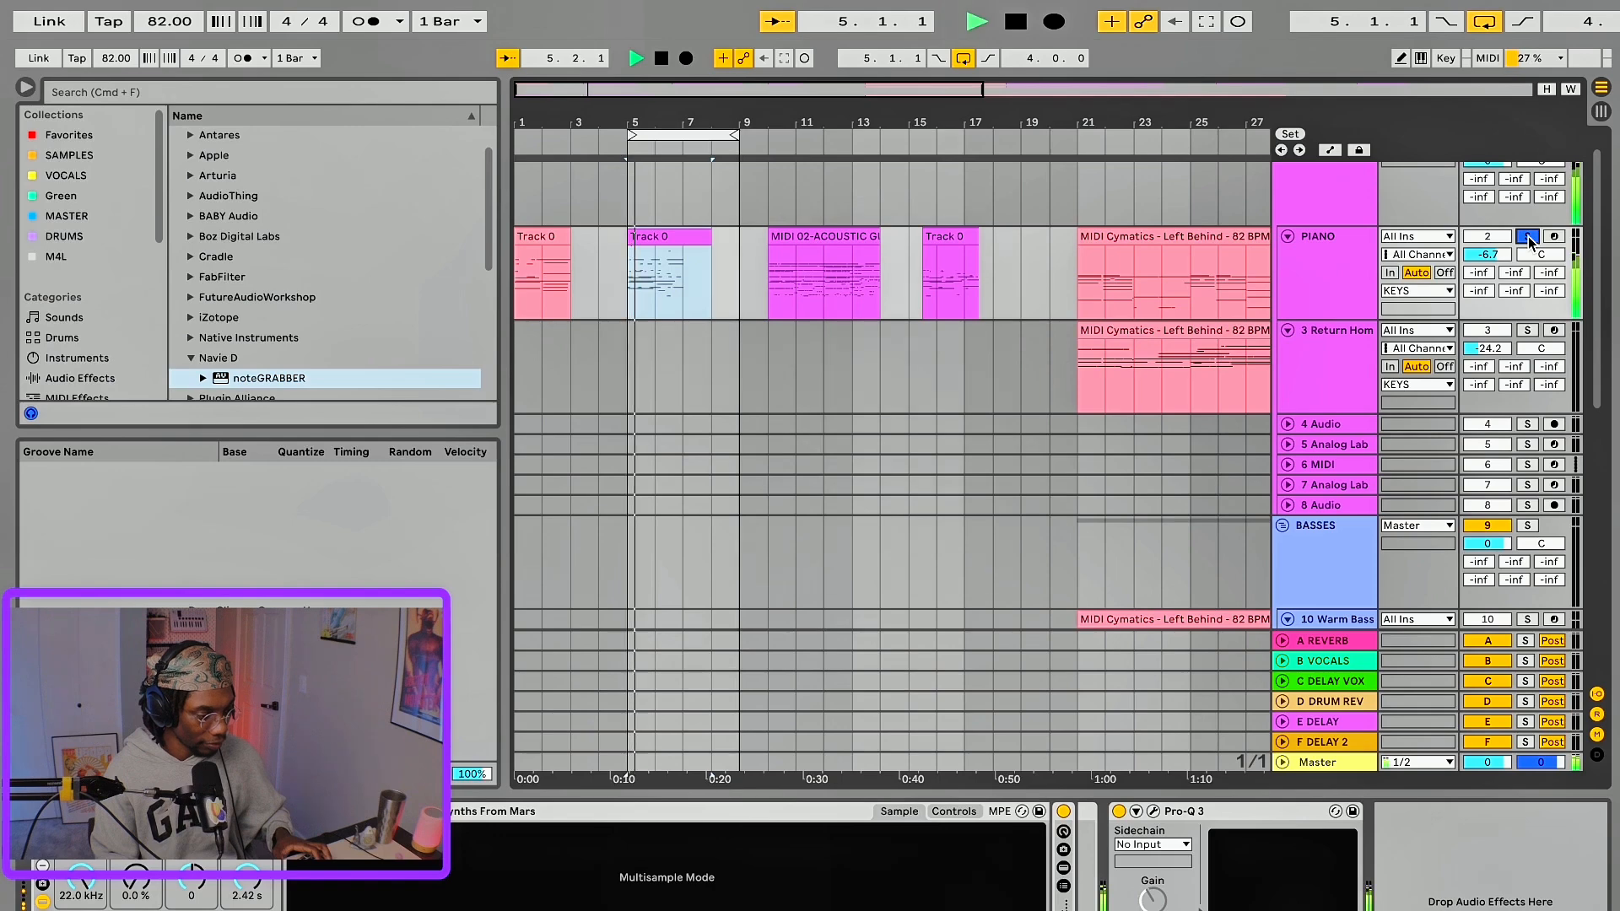
key("space")
- Open the bar 5 piano clip in an enlarged note editor and deactivate its high D#6 note
double_click(675, 253)
left_click_drag(698, 795, 698, 478)
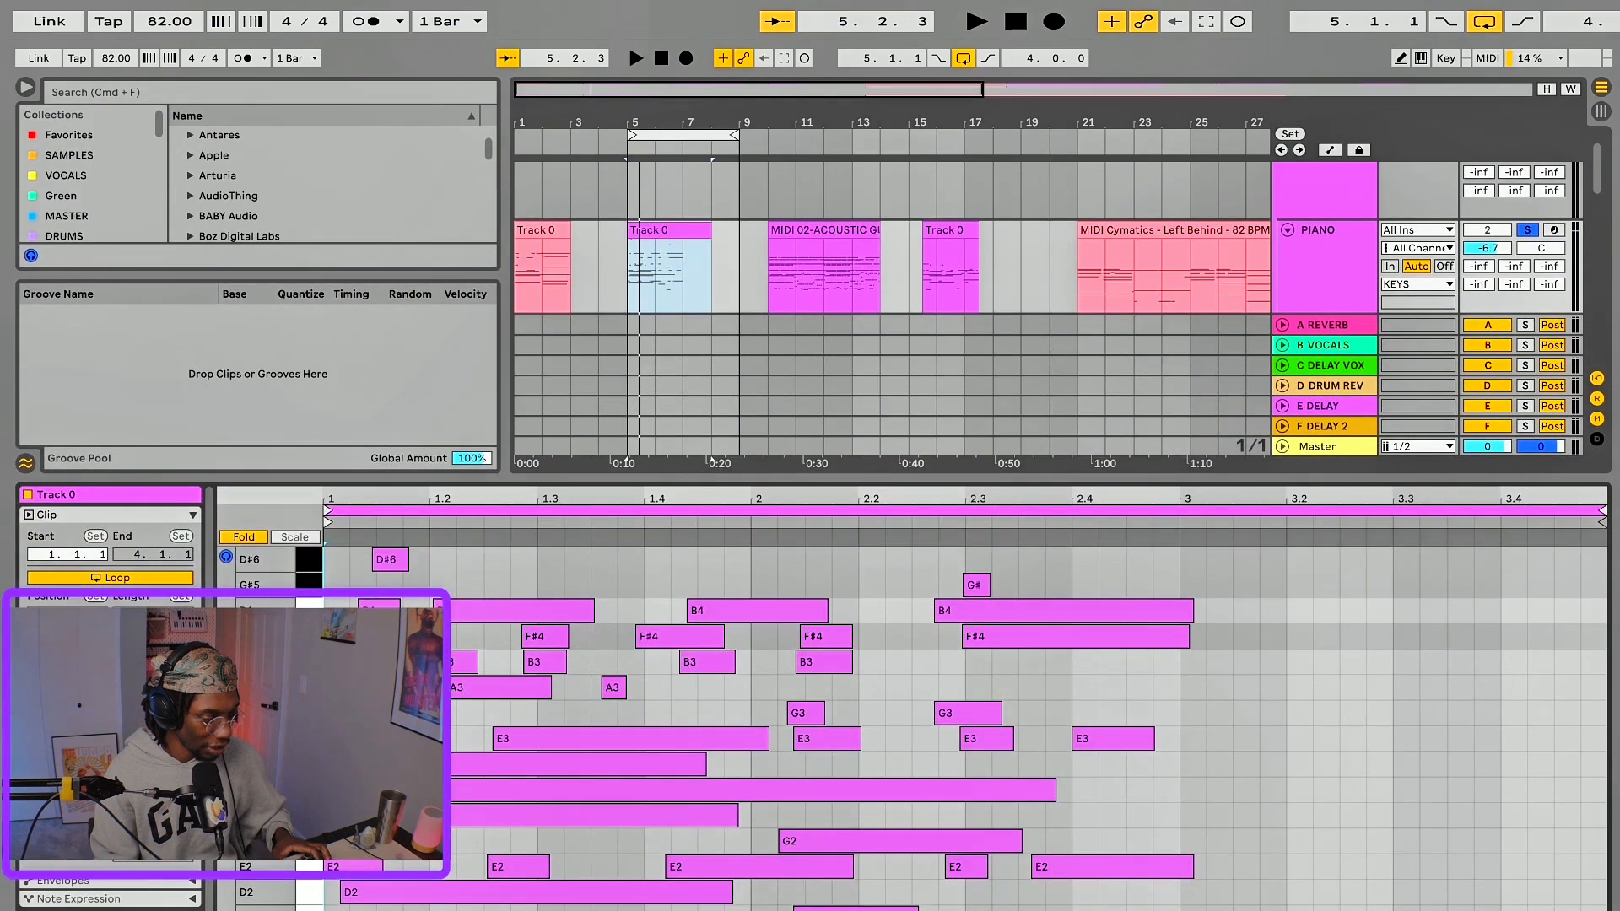
left_click(374, 562)
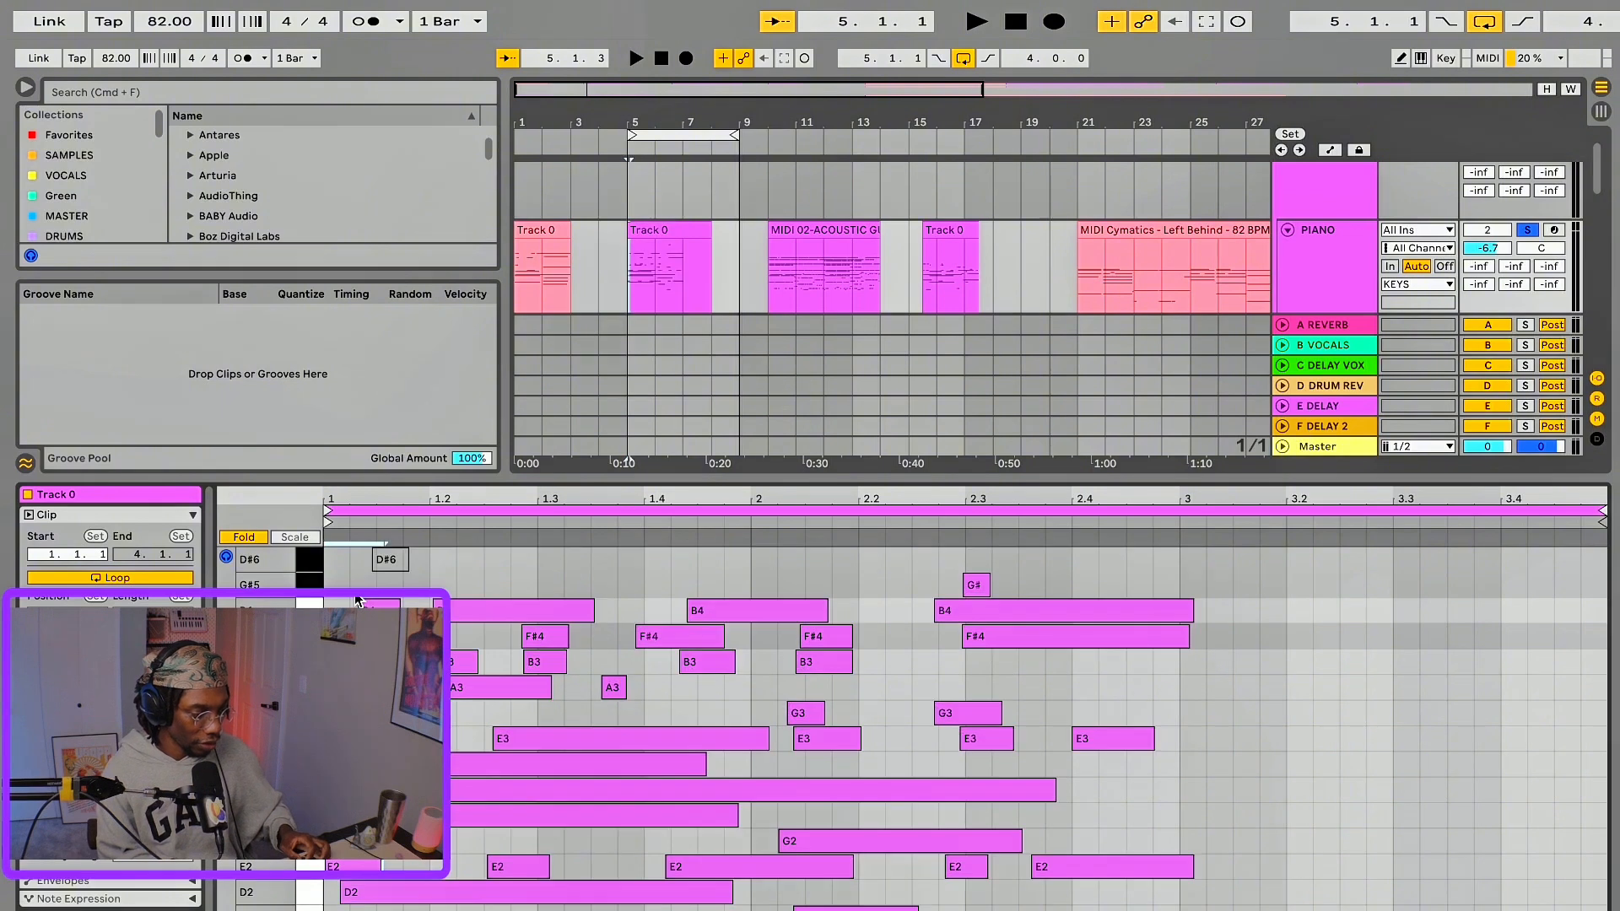
- Transpose all notes in the piano clip down one octave and listen to the result
key("super+a")
key("shift+Down")
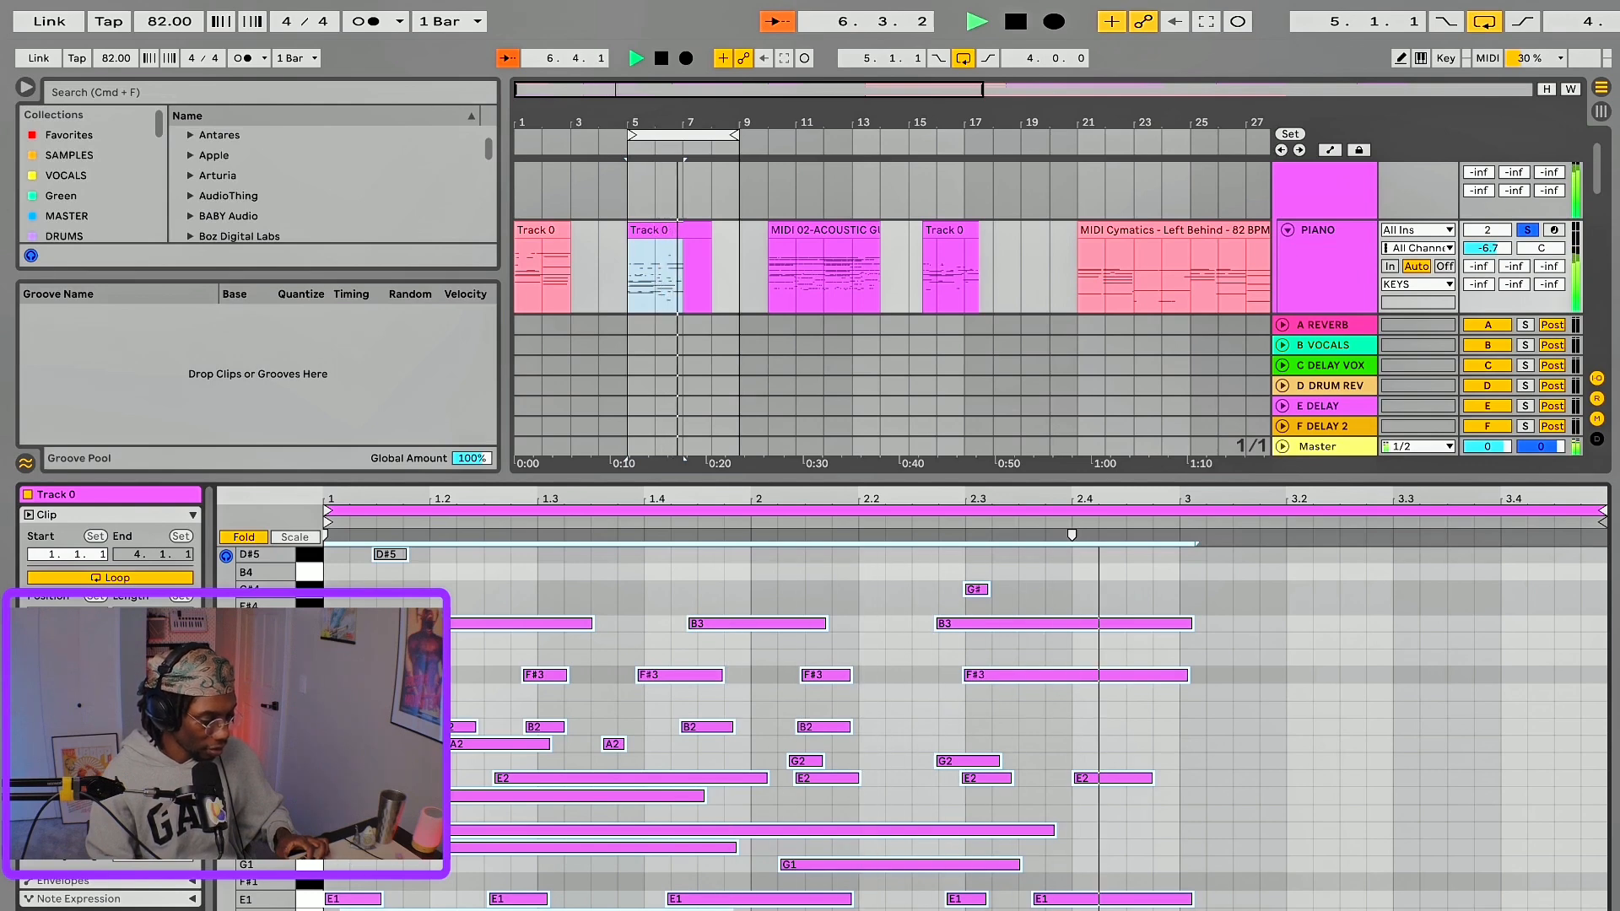
key("space")
- Delete the short G#4 note, and select the low G1 and E1 notes while replaying the clip
double_click(971, 590)
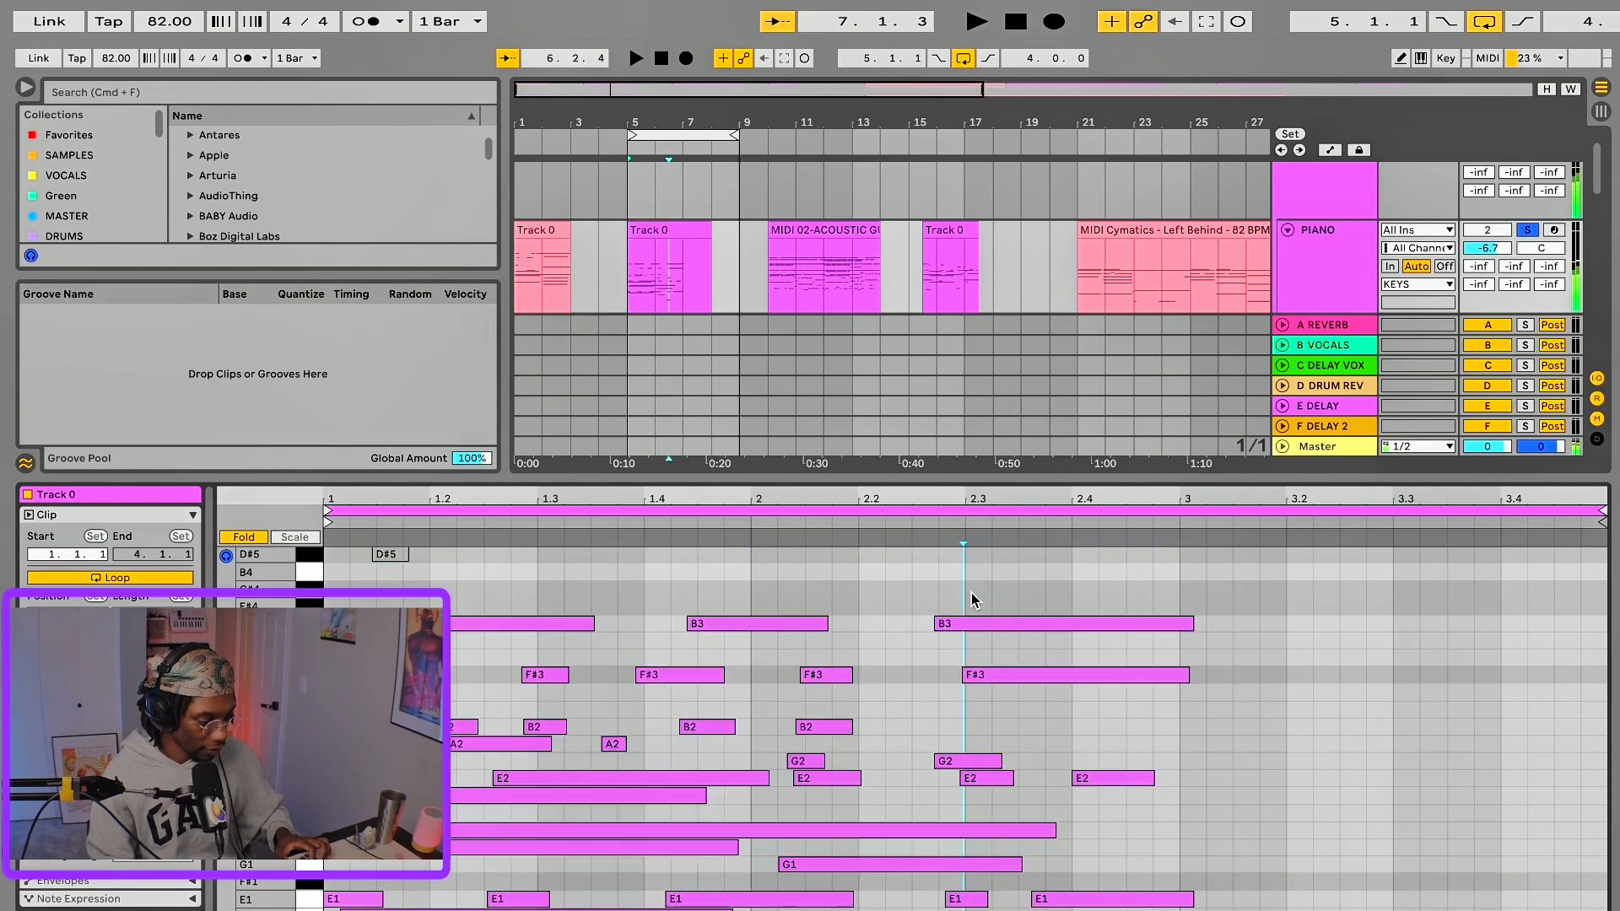
left_click(309, 865)
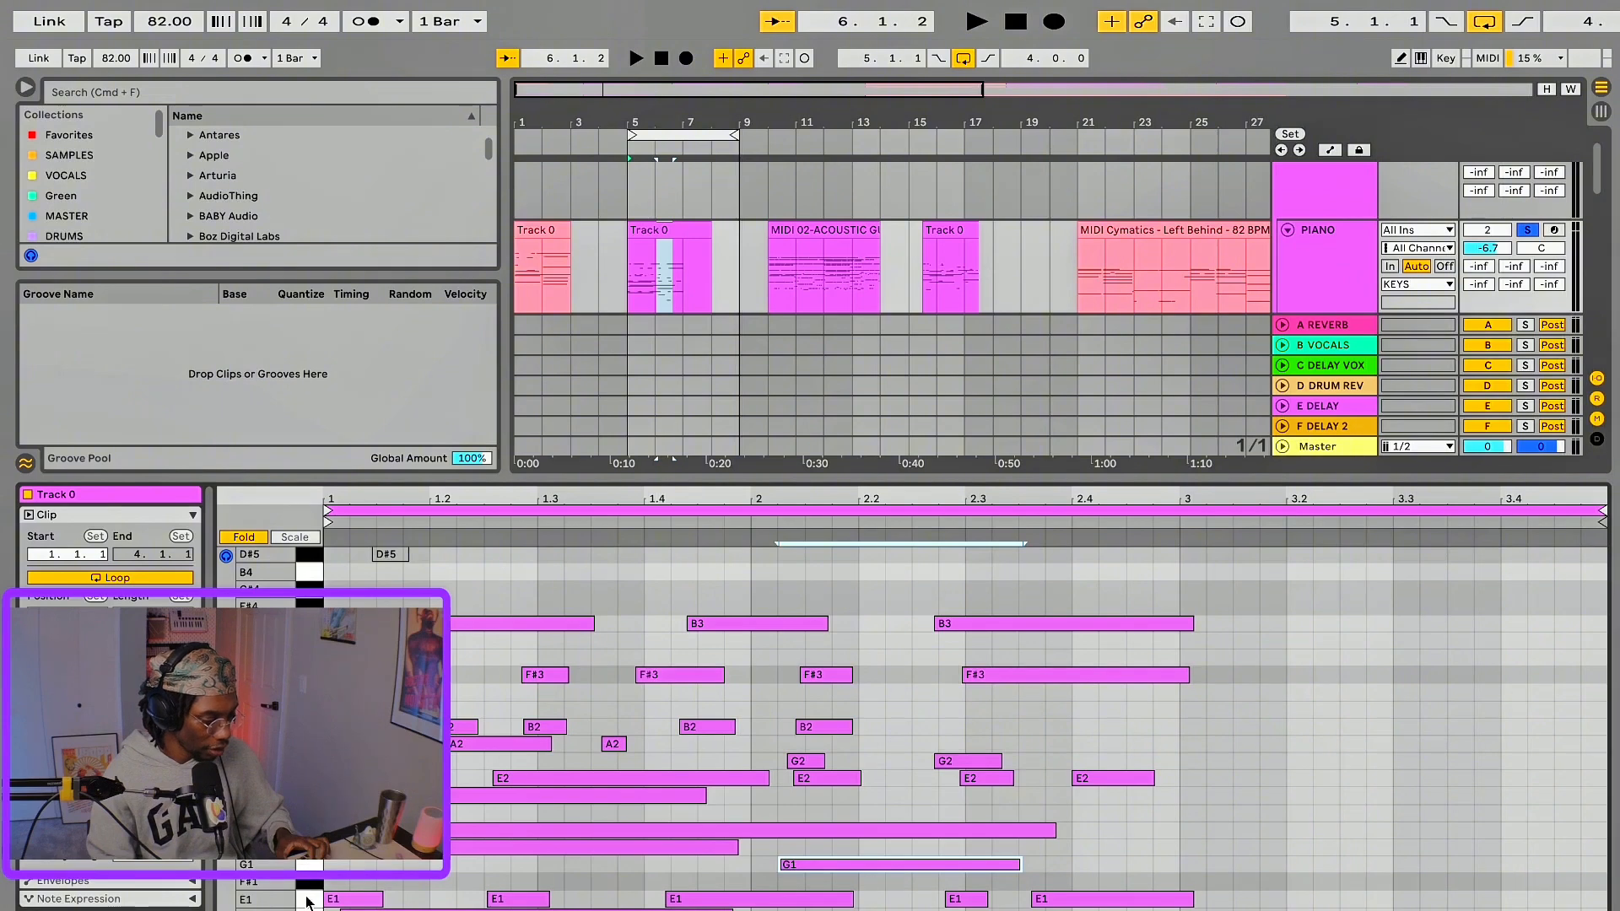
left_click(308, 899)
key("space")
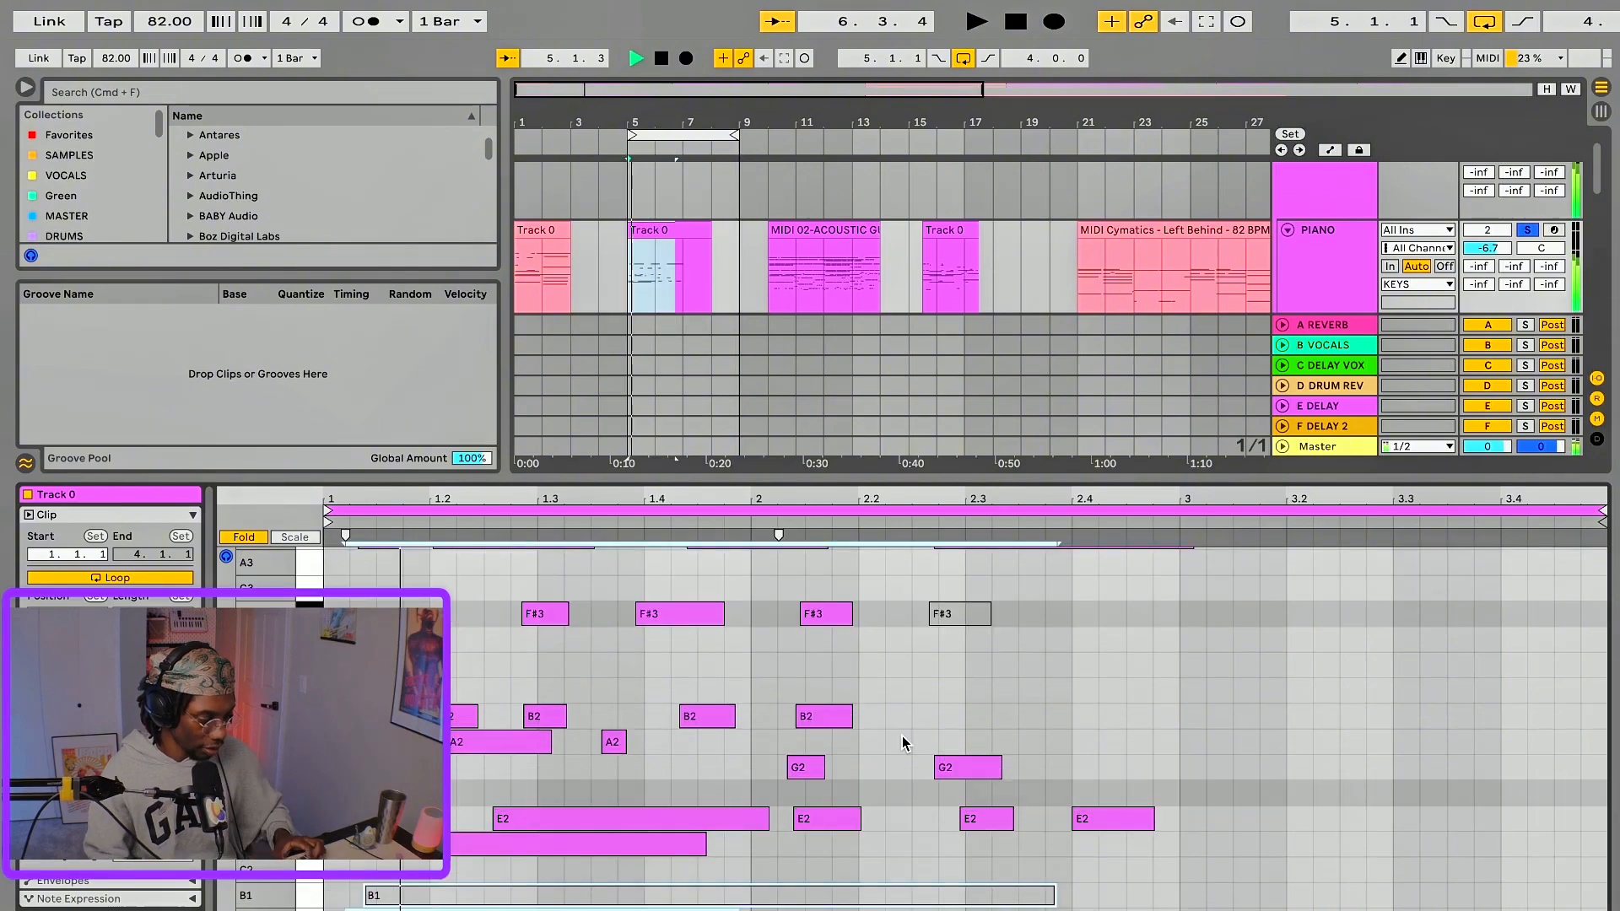
- Play the bar 5 guitar audio against the piano clip's notes, checking the second G2 note near 2.3
scroll(903, 743, "up", 3)
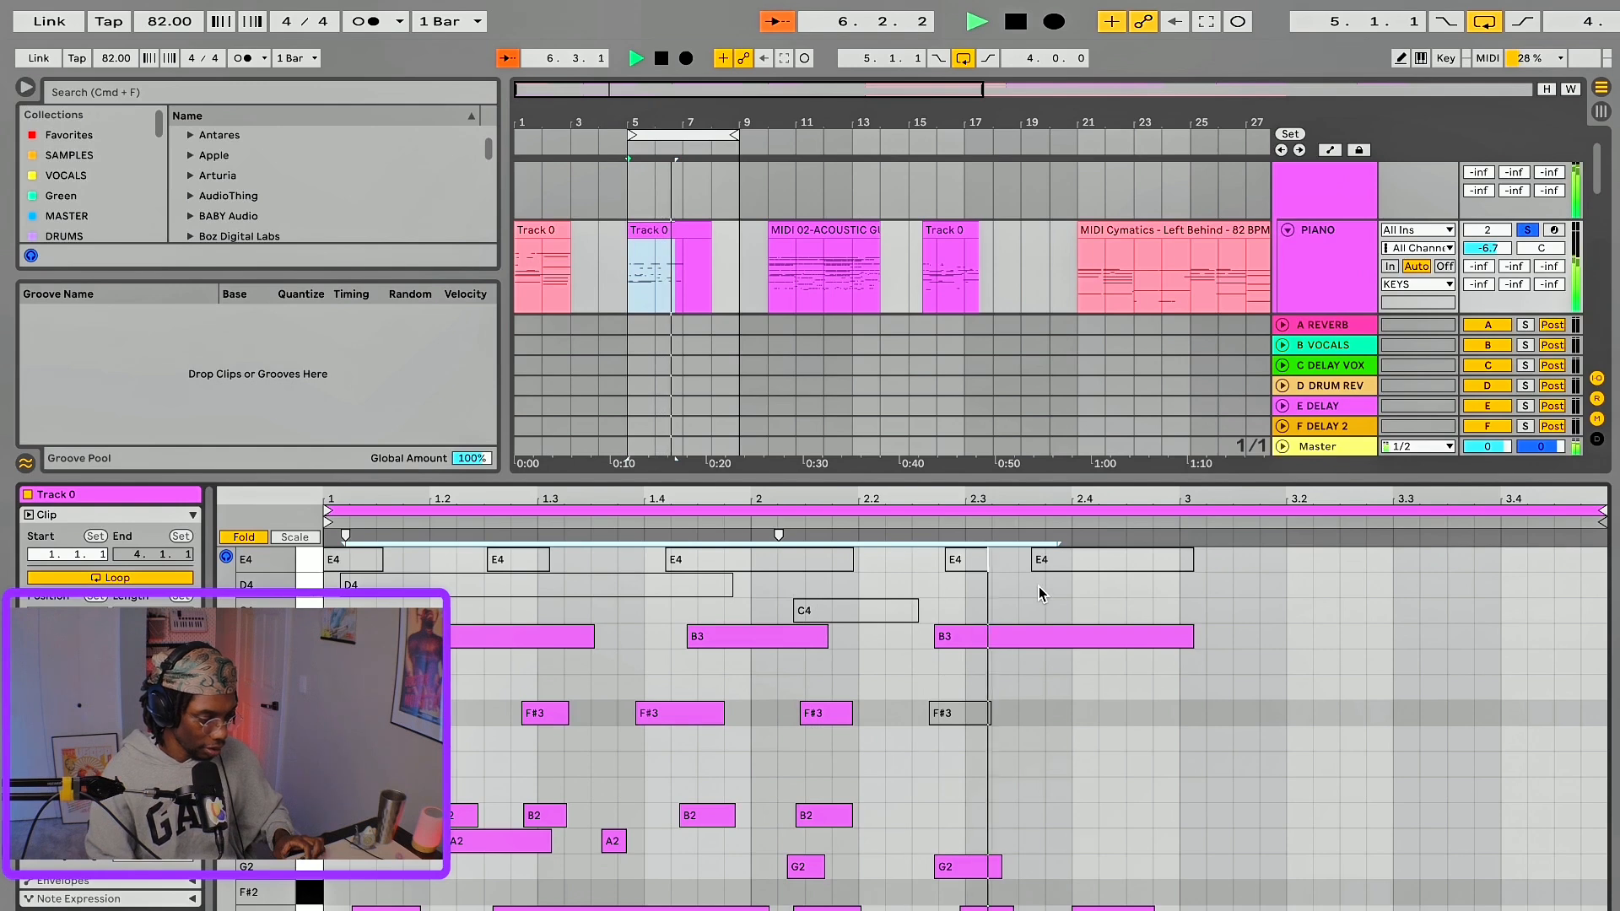
scroll(681, 306, "down", 10)
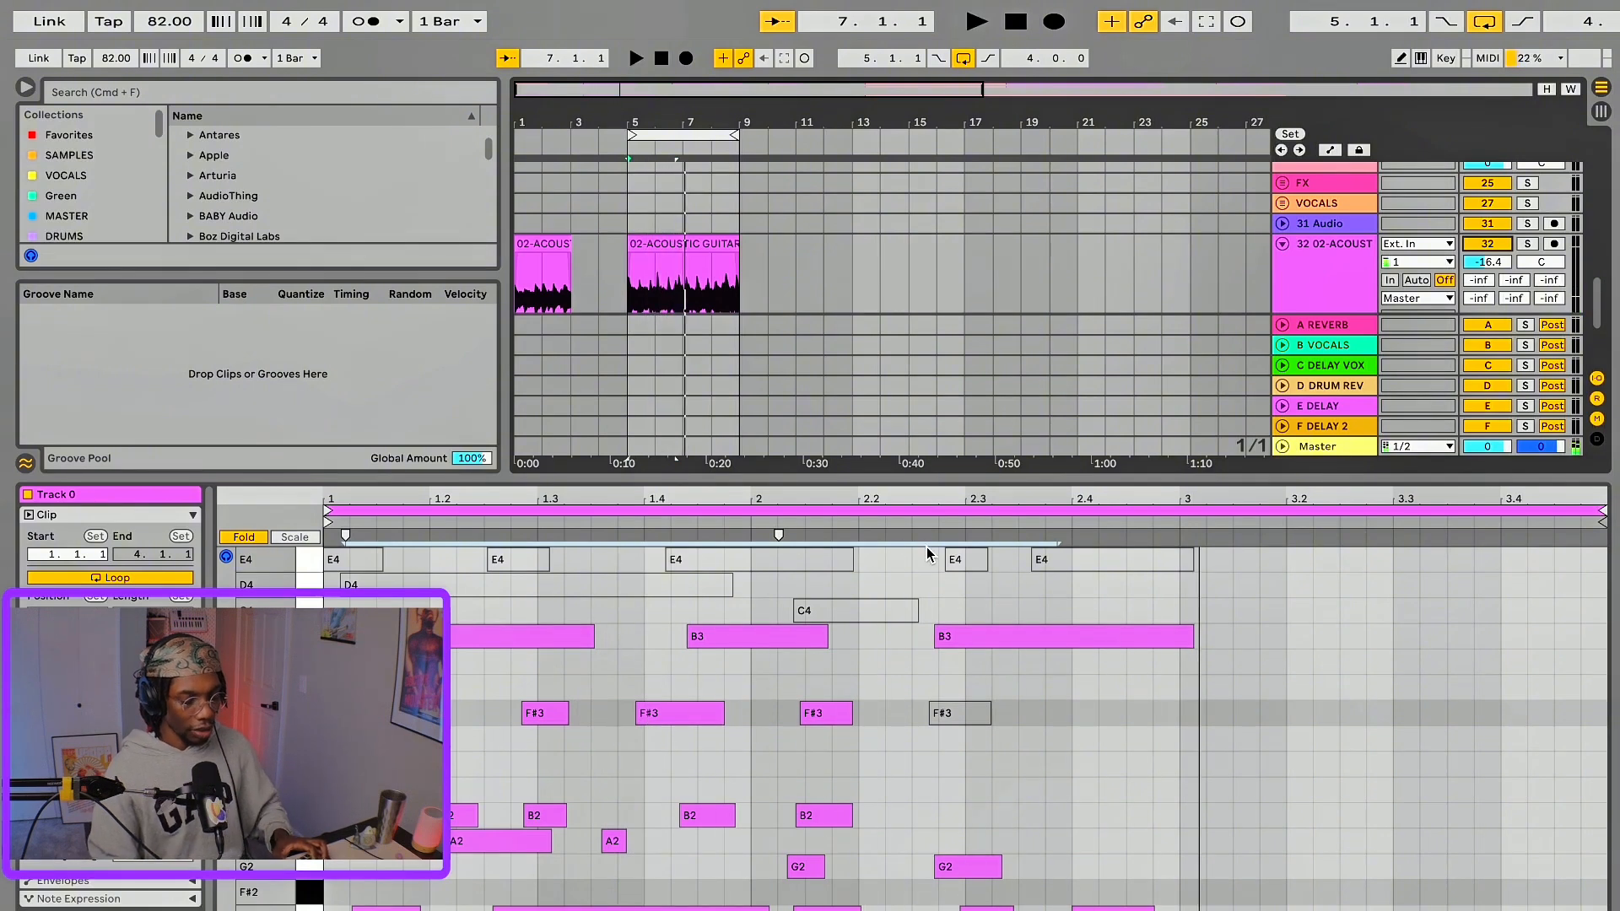
left_click(946, 869)
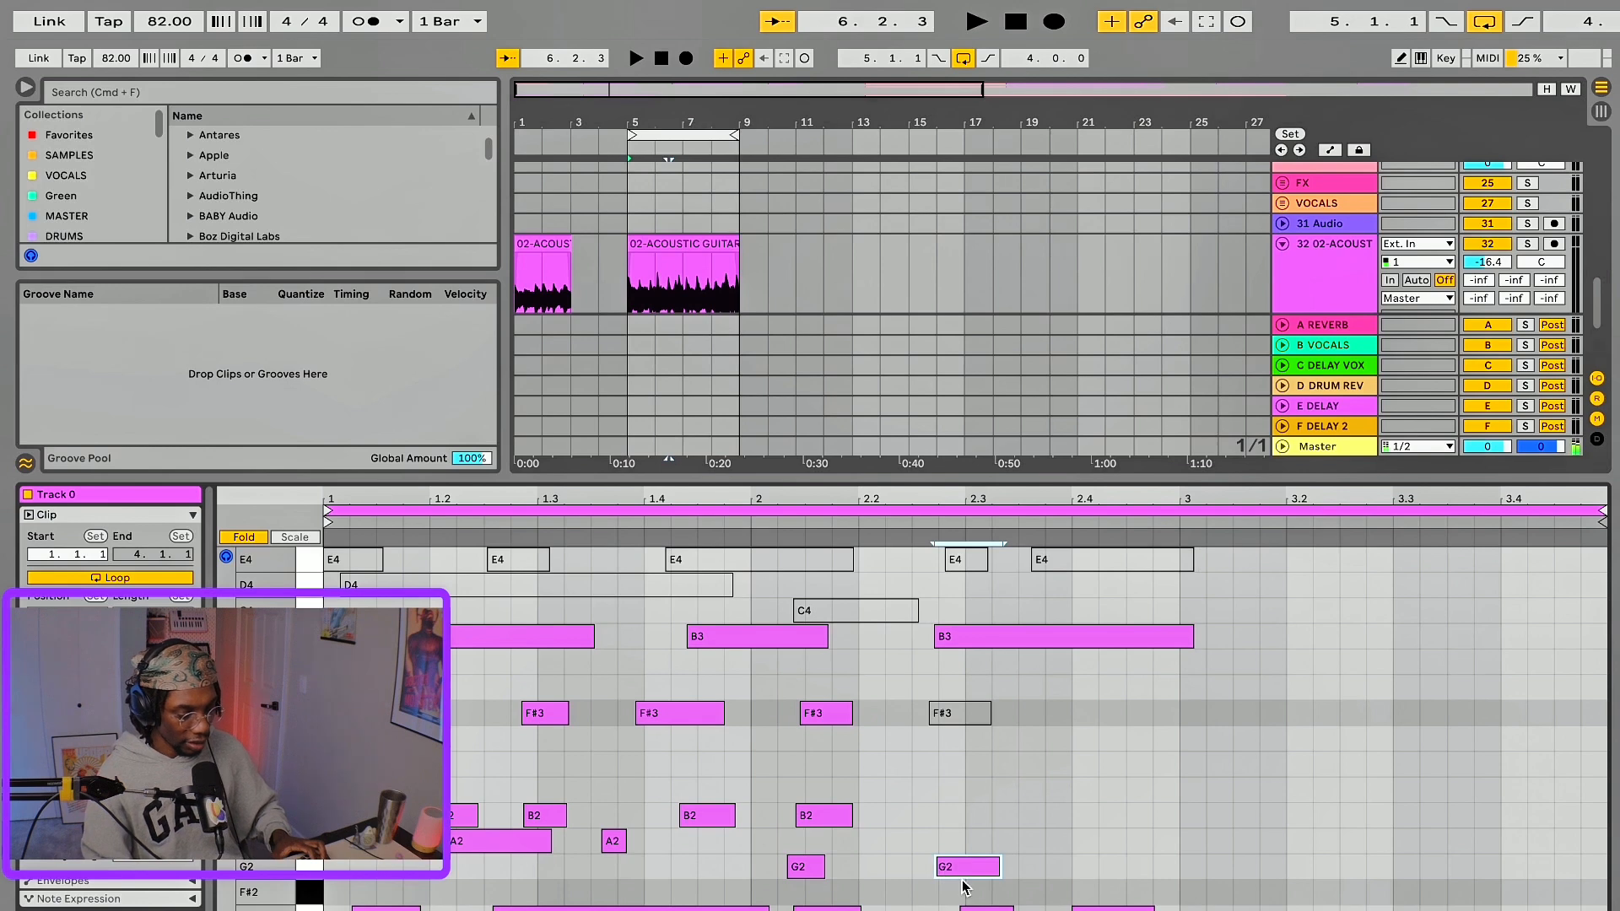
scroll(965, 886, "up", 5)
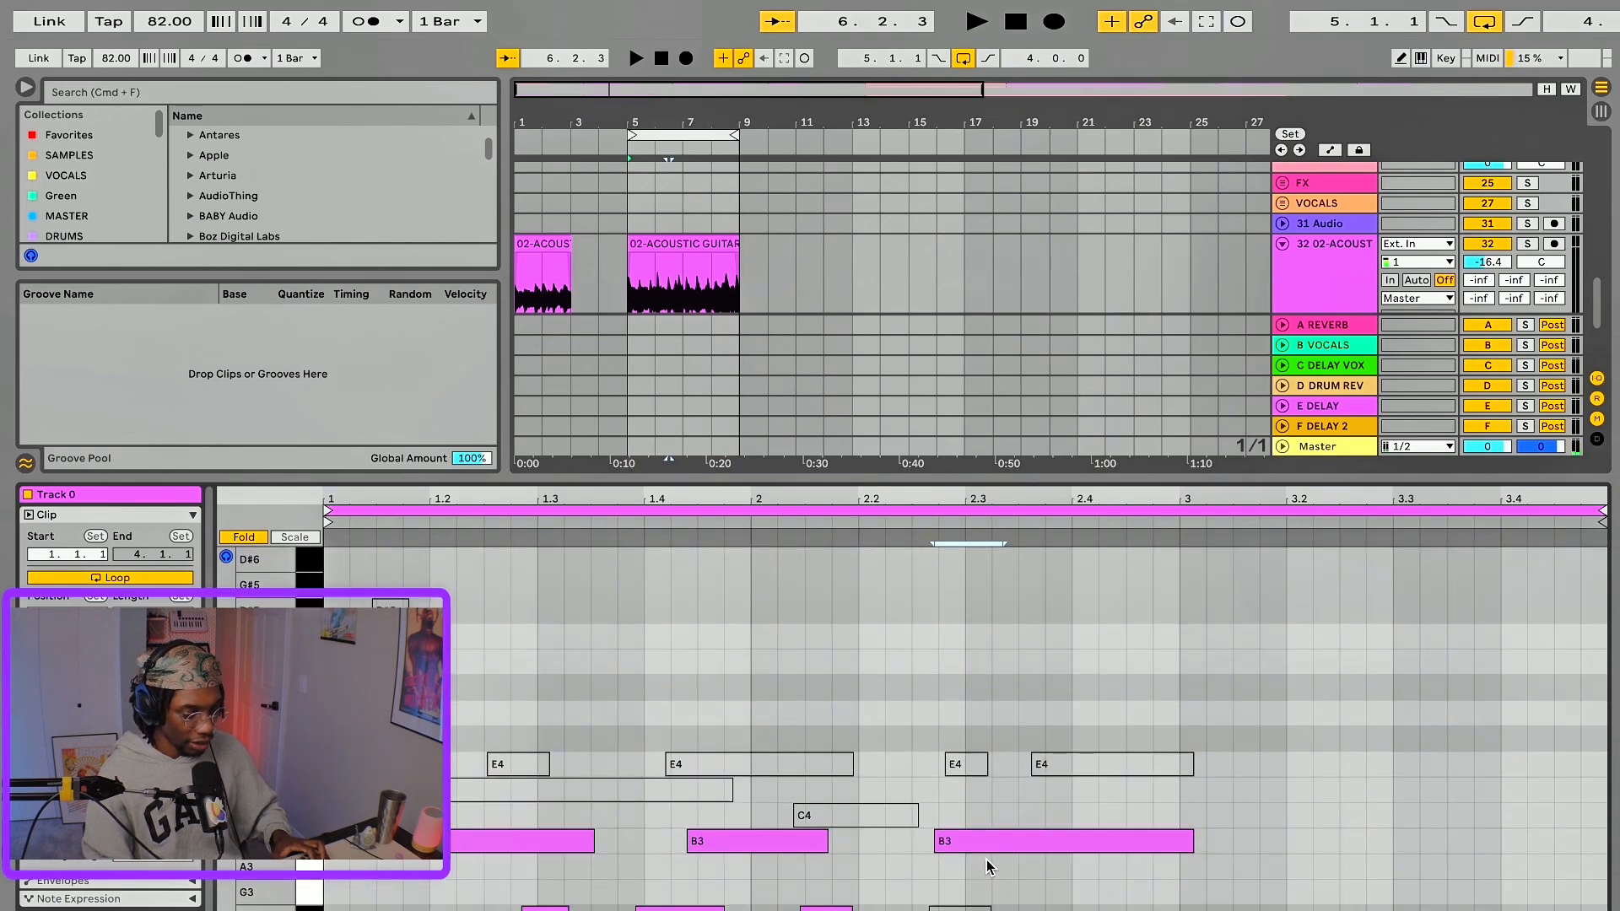
key("space")
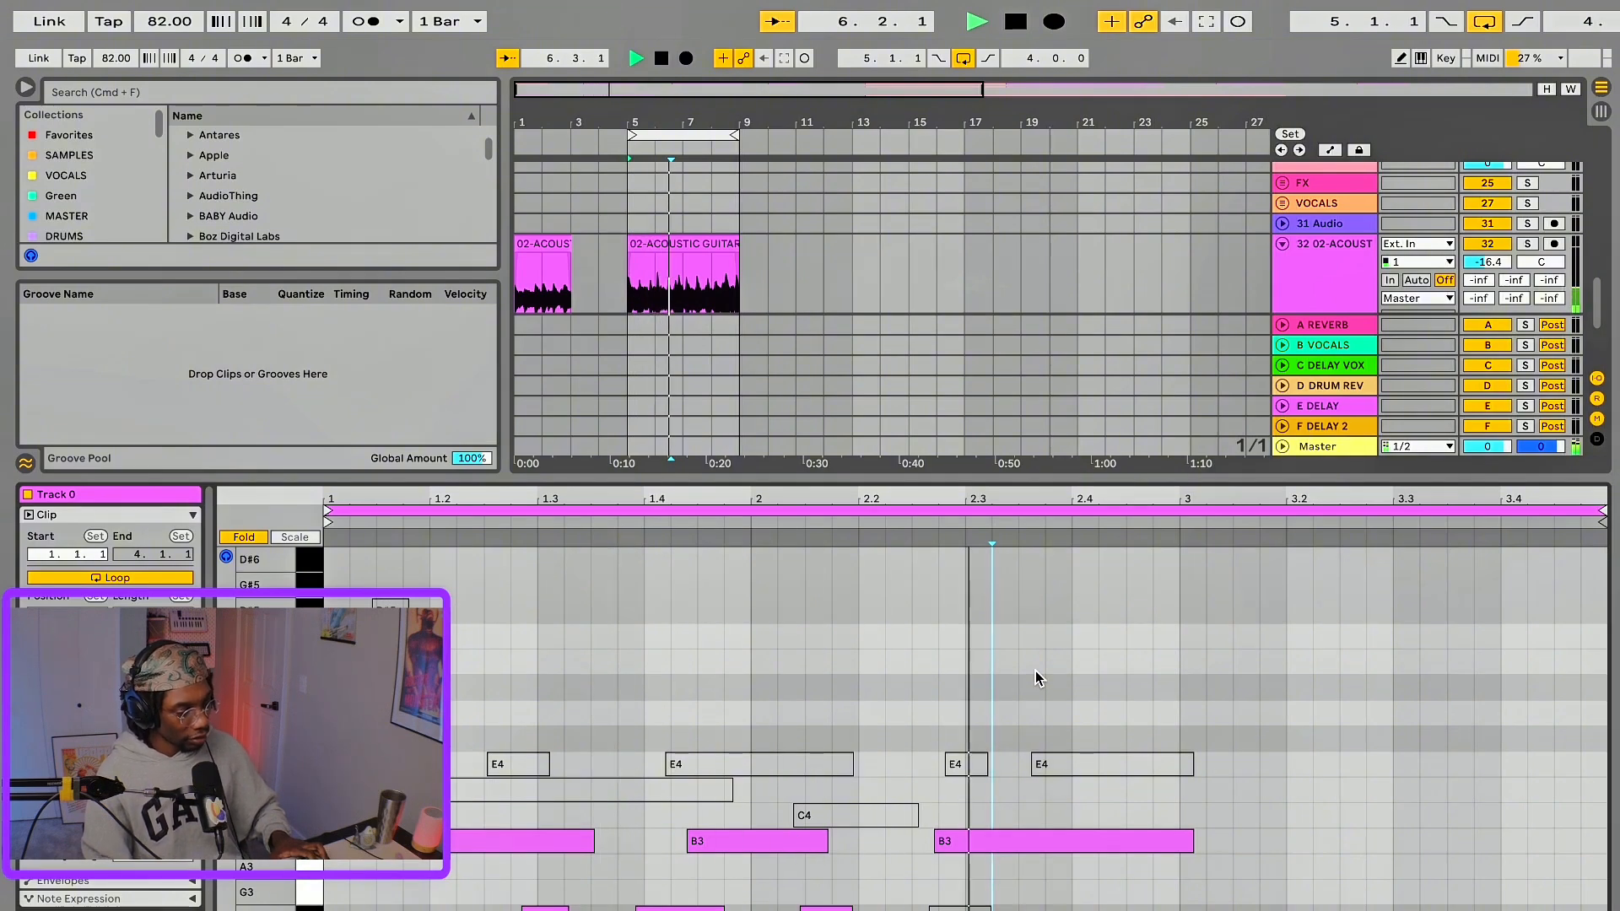
key("space")
- Enlarge the arrangement area and select the bar 5 Track 0 clip on the PIANO track
left_click_drag(839, 479, 839, 693)
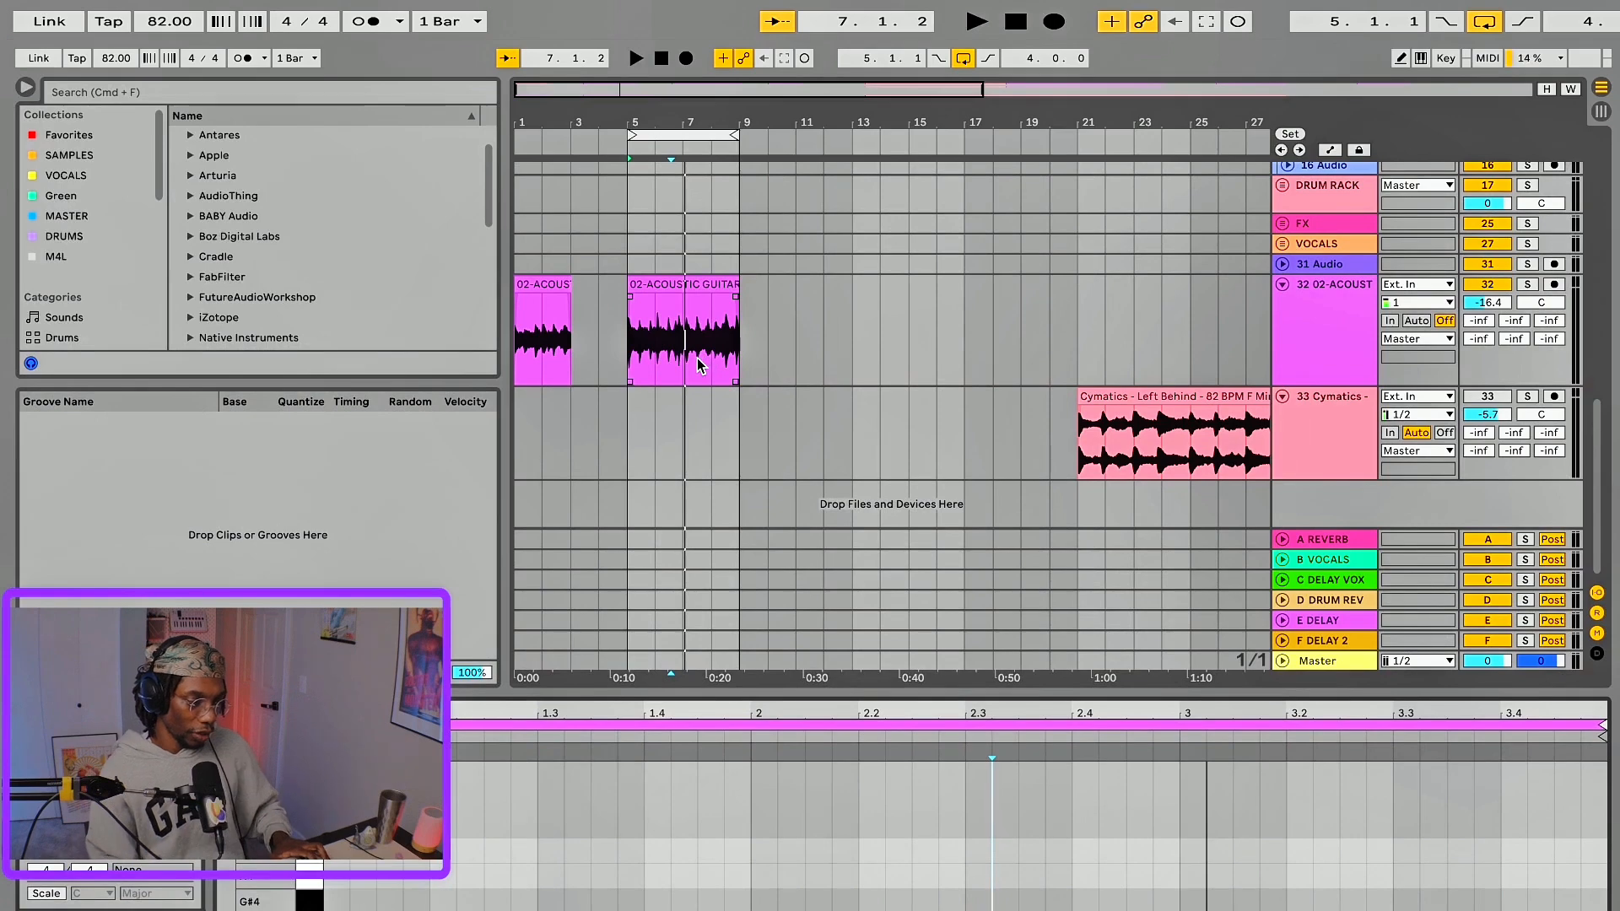
scroll(697, 364, "up", 1)
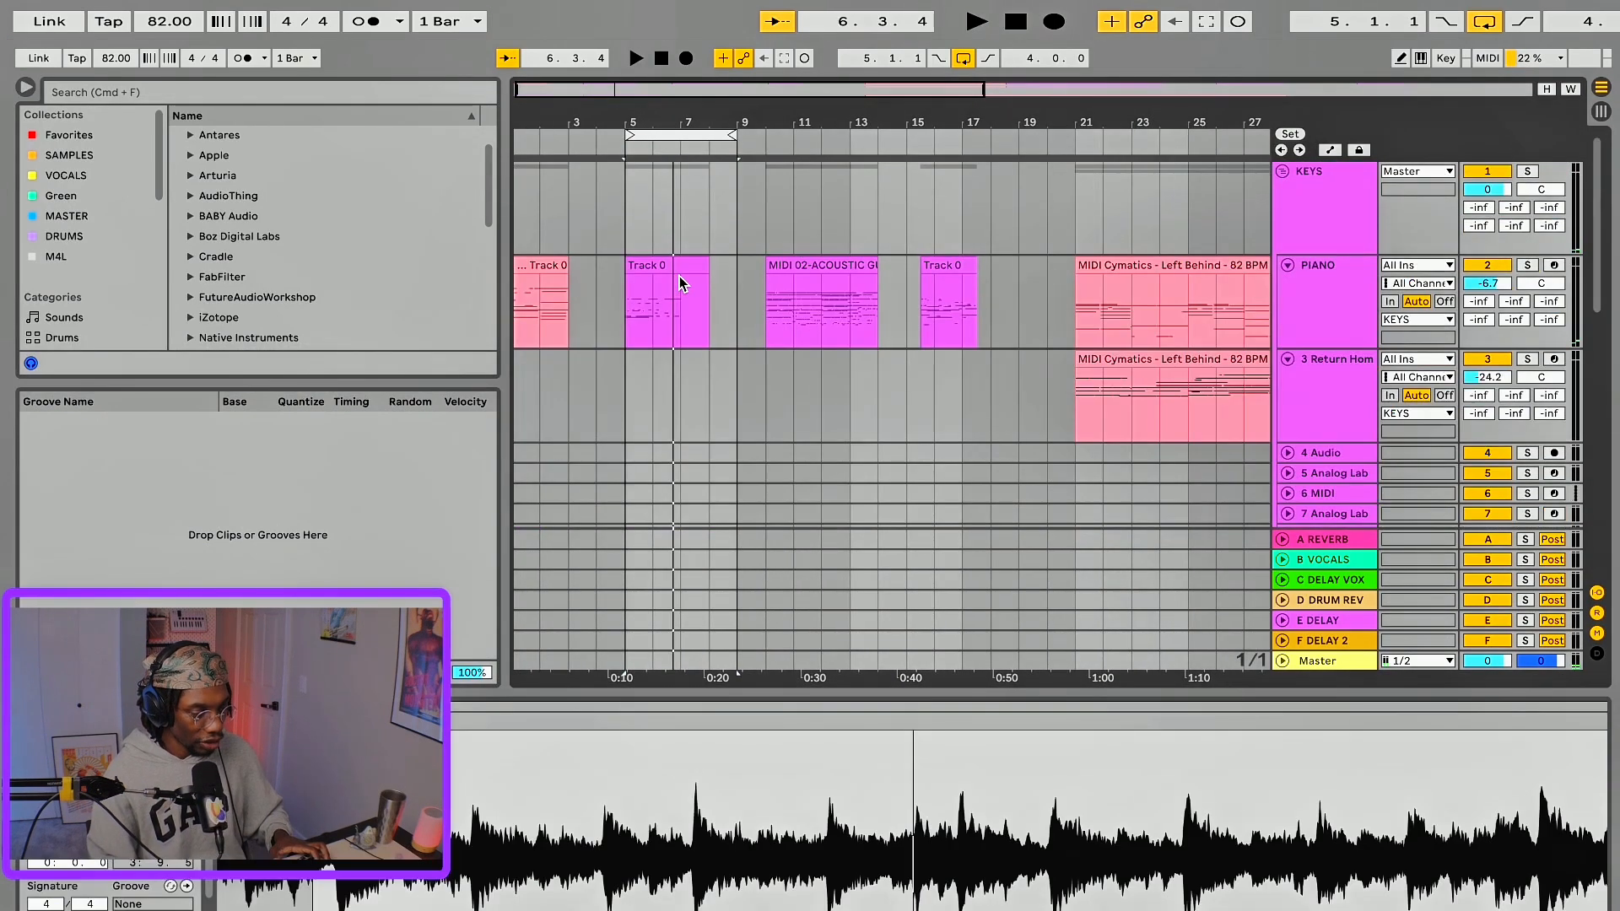
left_click(682, 283)
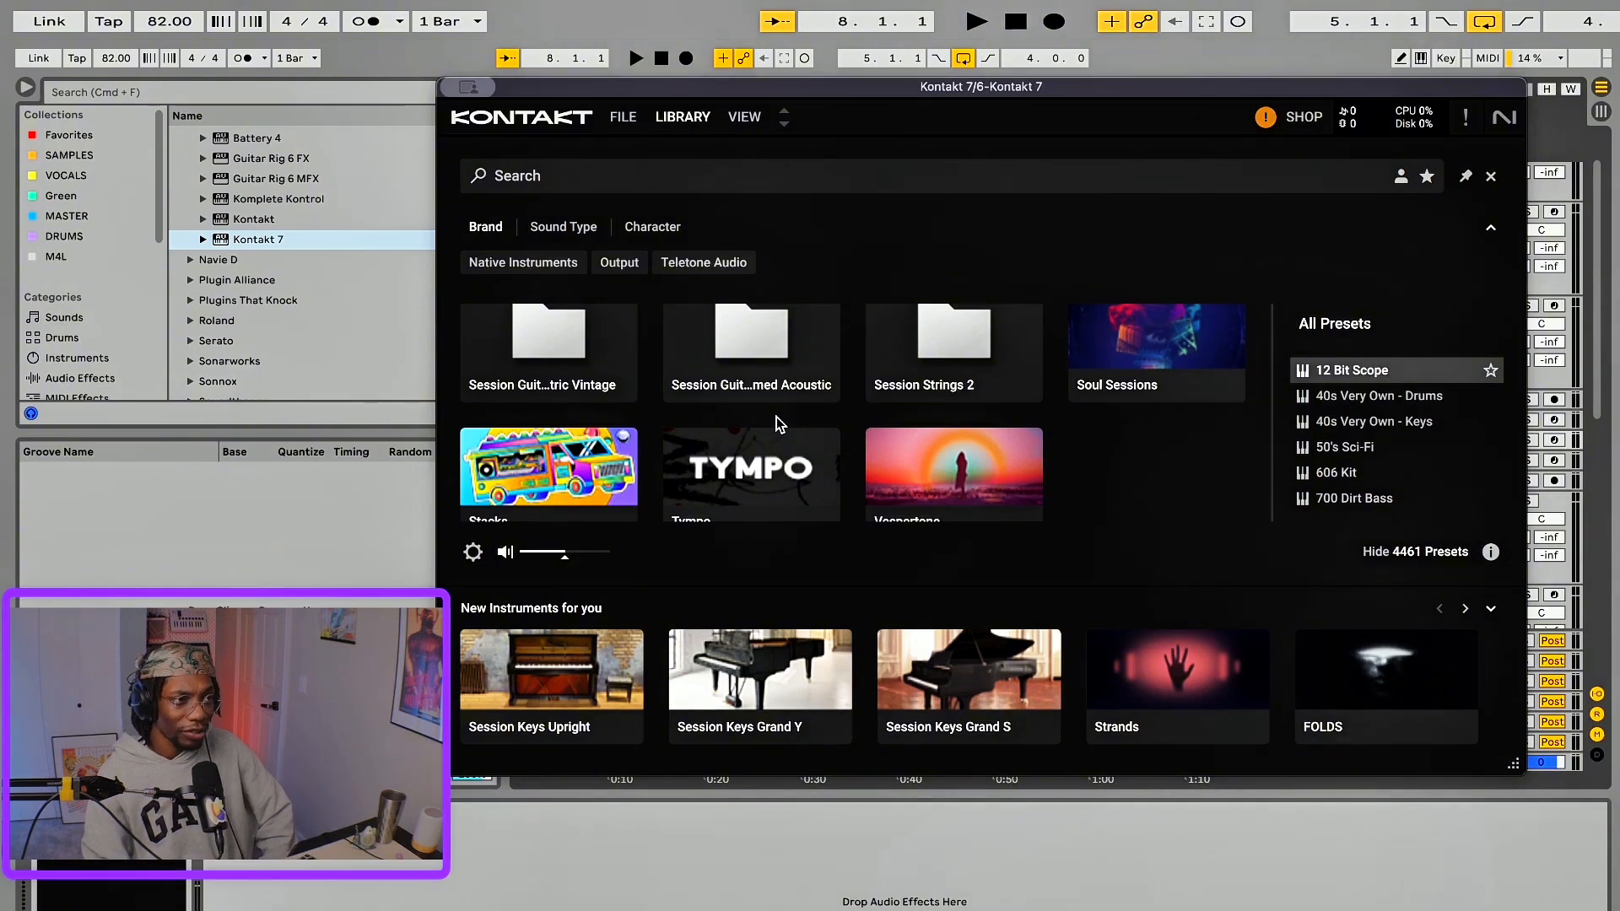
- Switch Kontakt 7 to its classic view and load Electric Vintage (Melody).nki from the Session Guitarist – Electric Vintage library
left_click(745, 121)
left_click(740, 153)
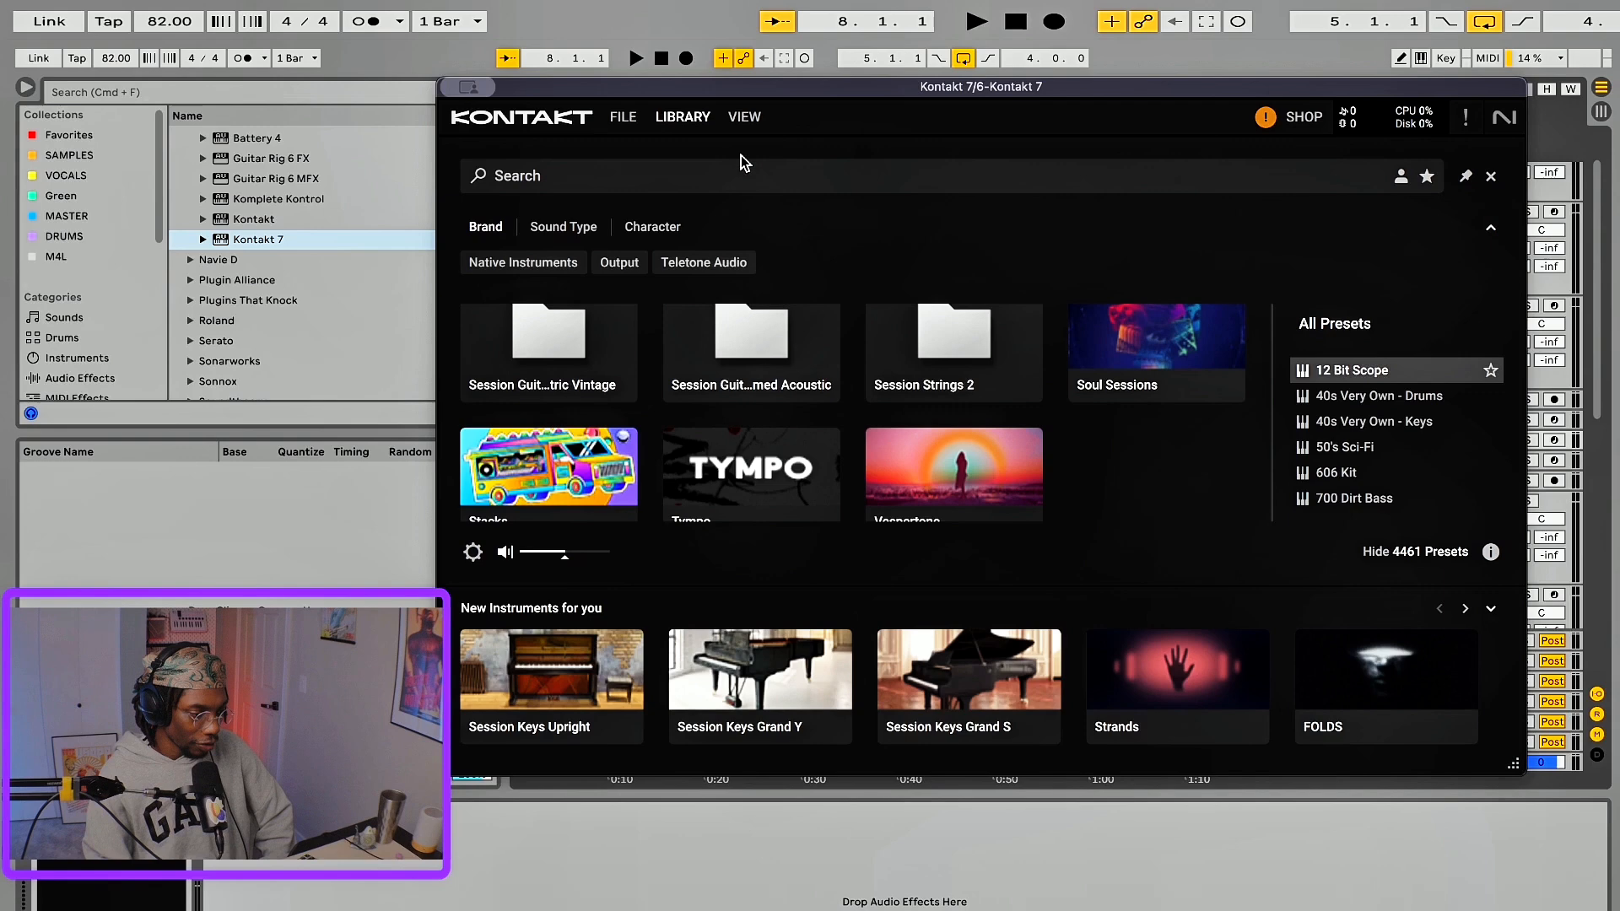
left_click(685, 118)
scroll(638, 470, "down", 5)
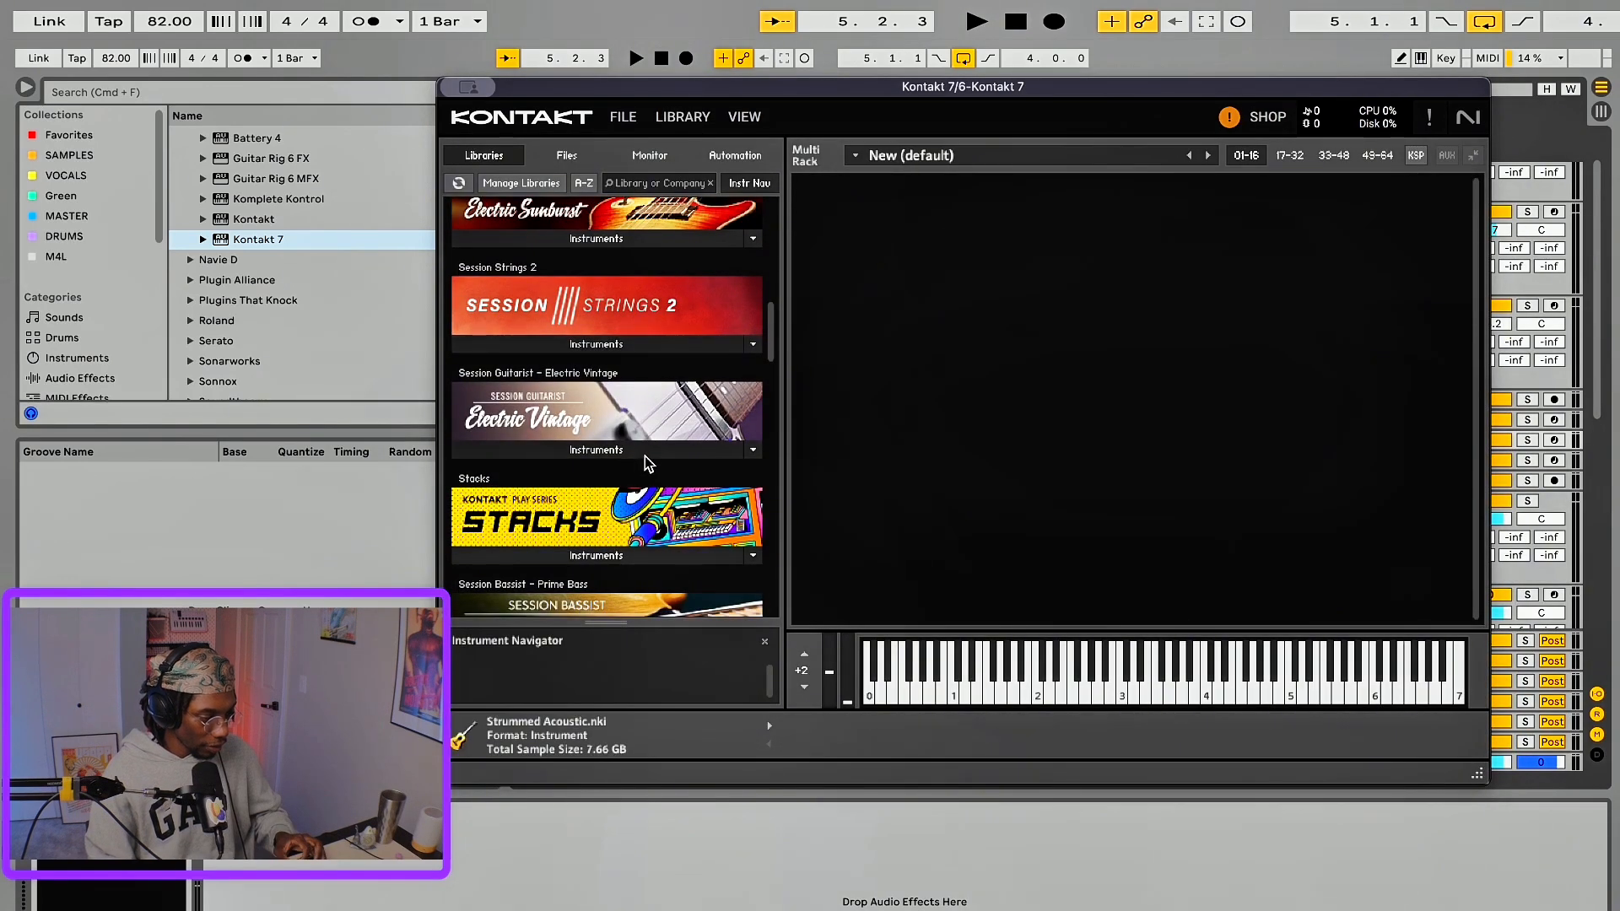
left_click(644, 456)
scroll(646, 462, "down", 1)
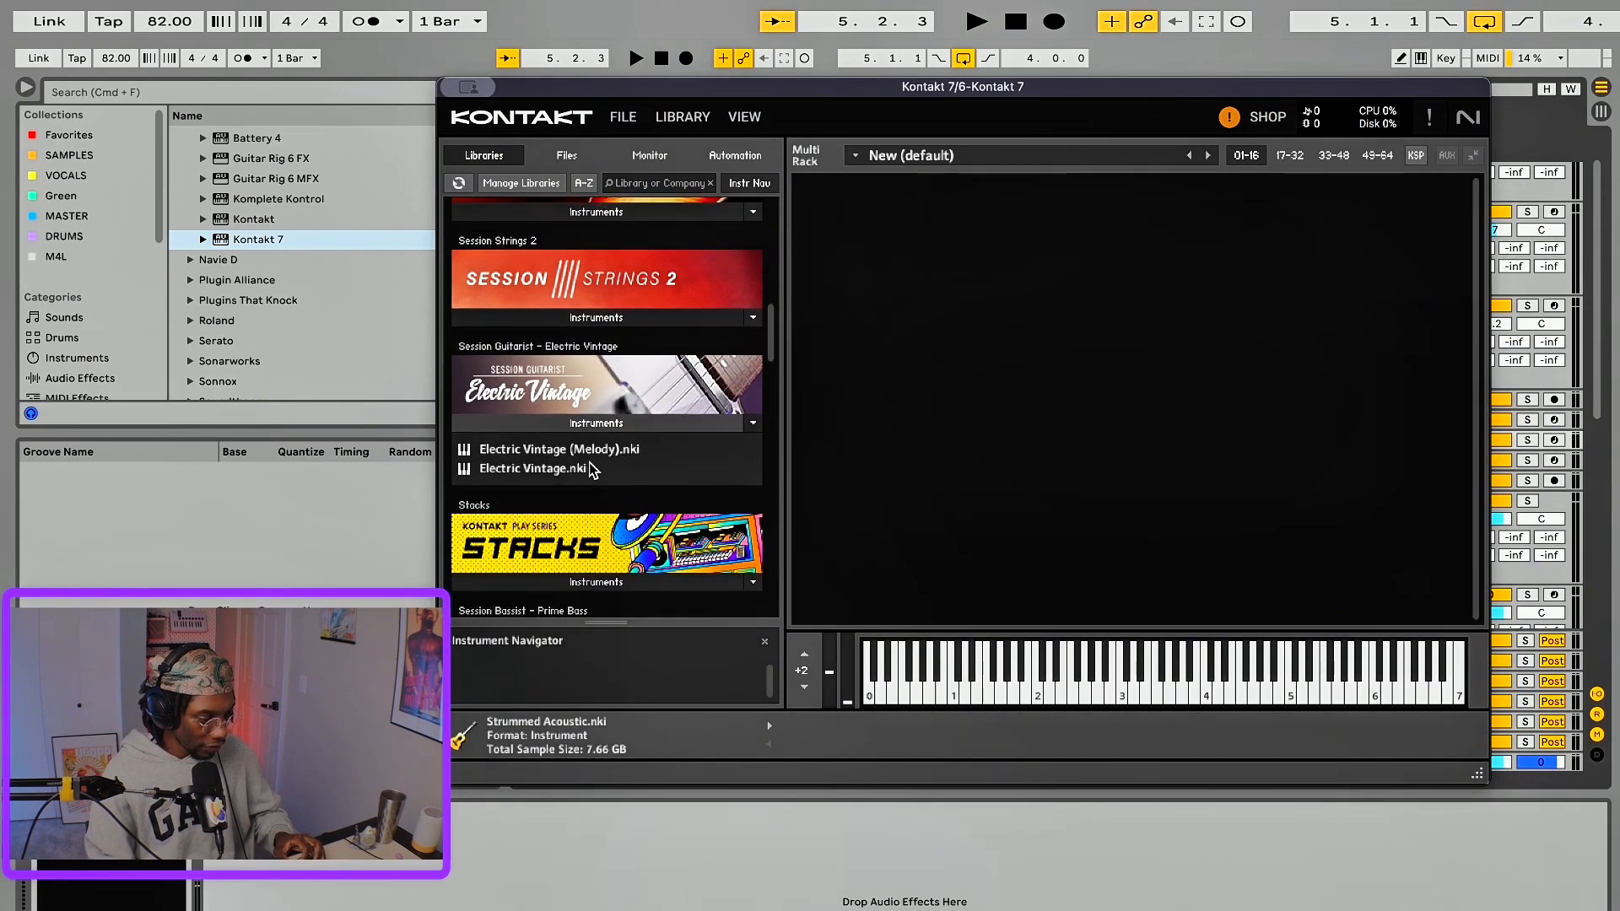
left_click_drag(599, 453, 600, 456)
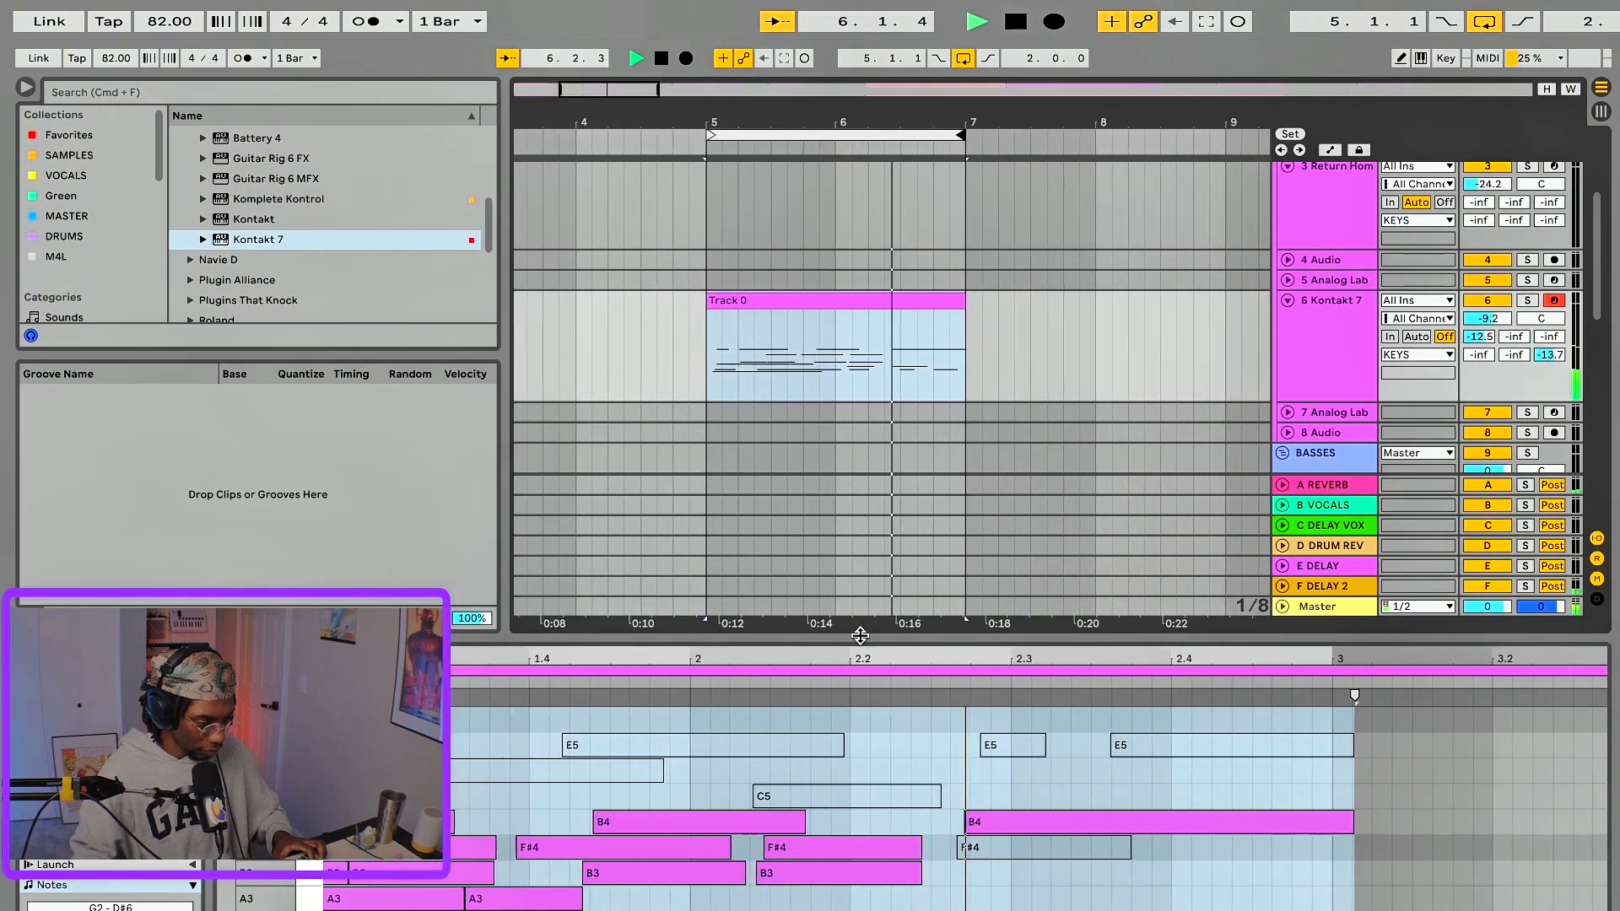
- Stop playback of the Track 0 clip and show the devices of the Kontakt 7 track
key("space")
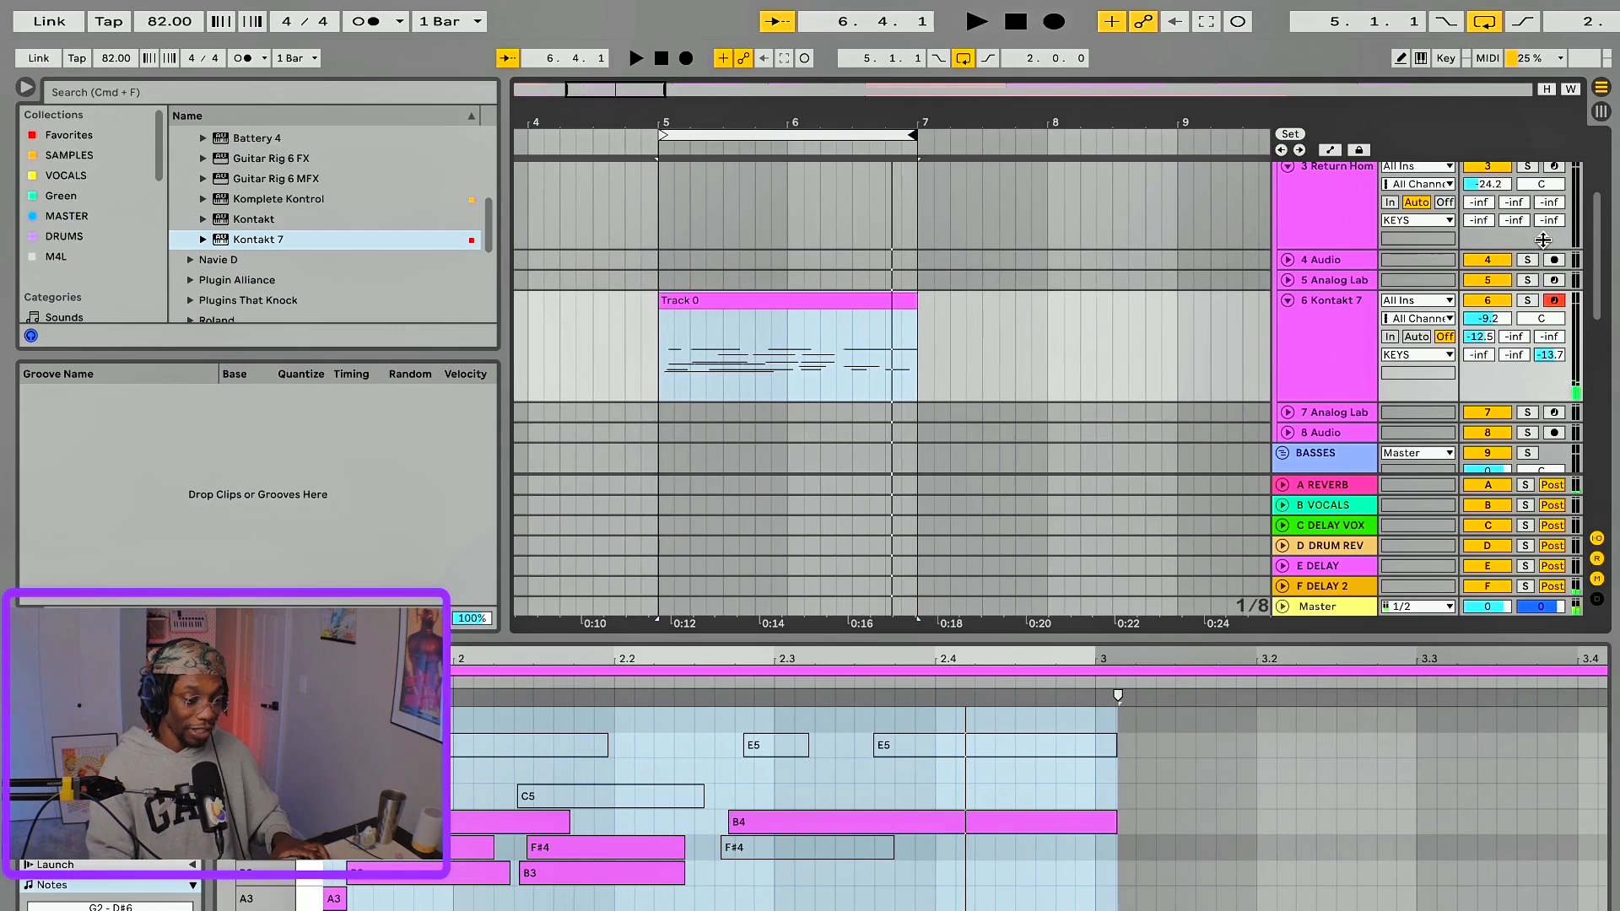
left_click(1320, 335)
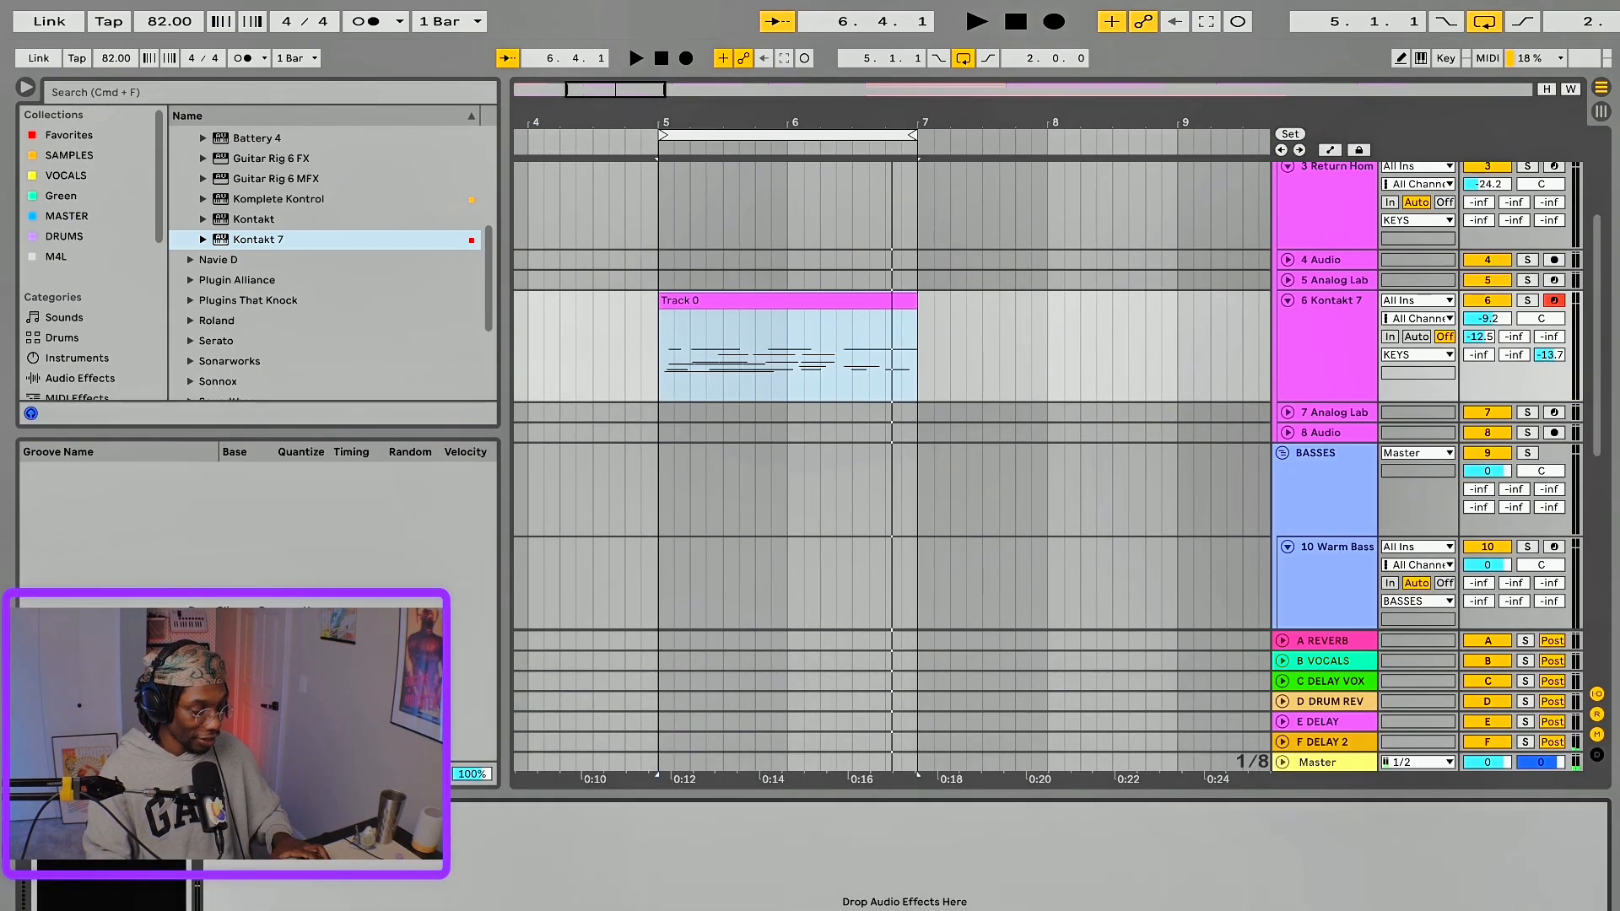
left_click(64, 813)
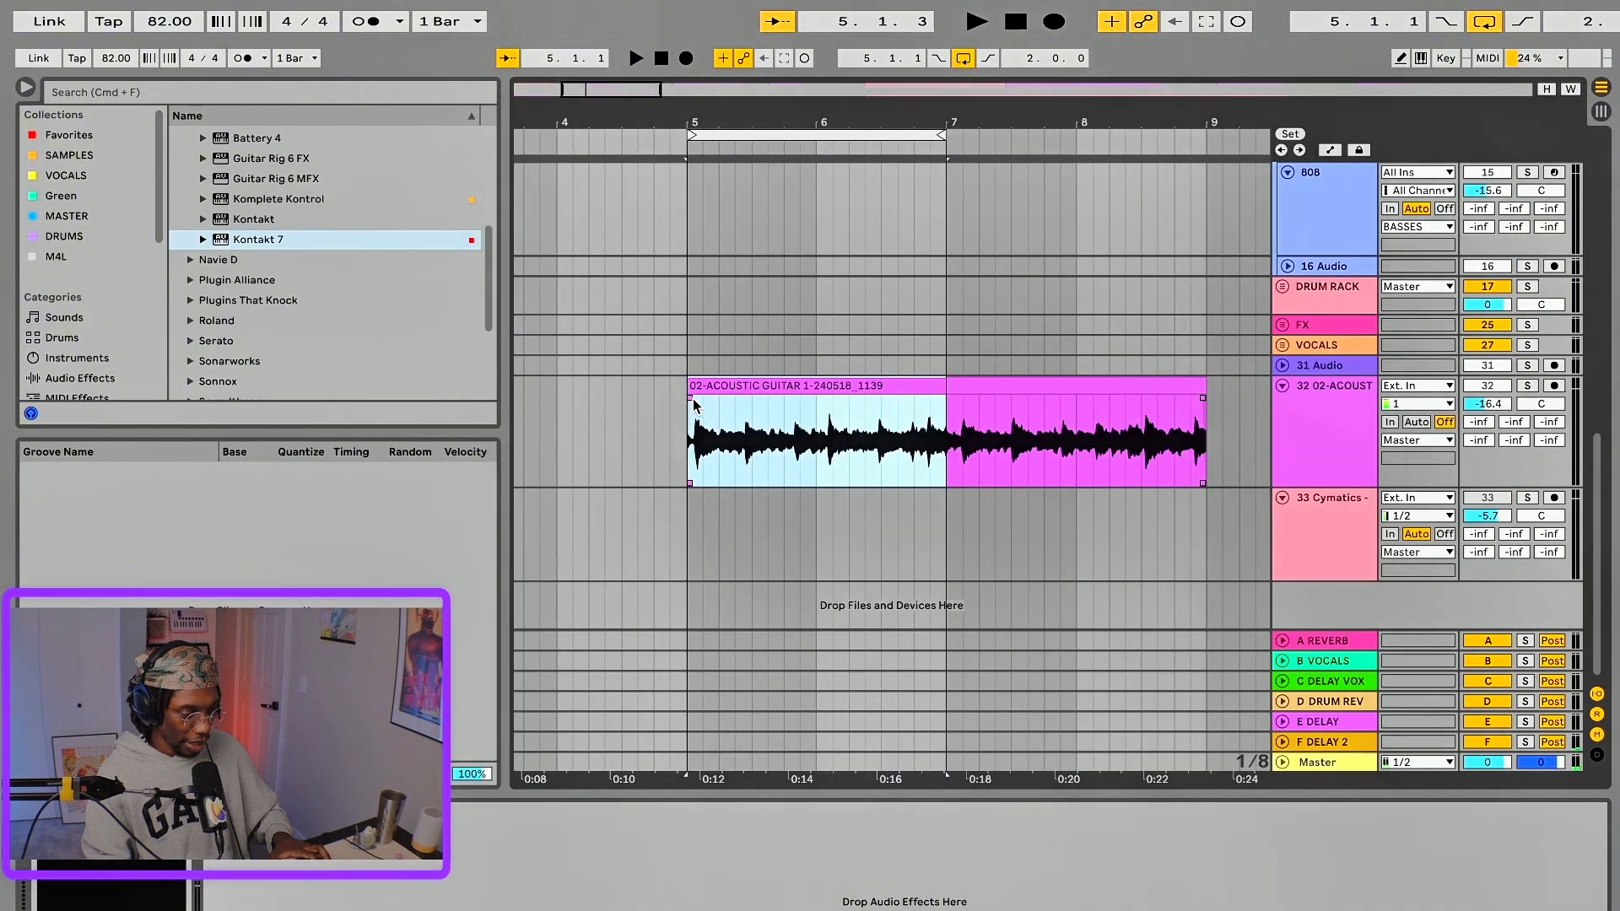
- Copy the bar 5 acoustic guitar clip to the 808 track and convert it to MIDI as Harmony material
scroll(696, 401, "up", 3)
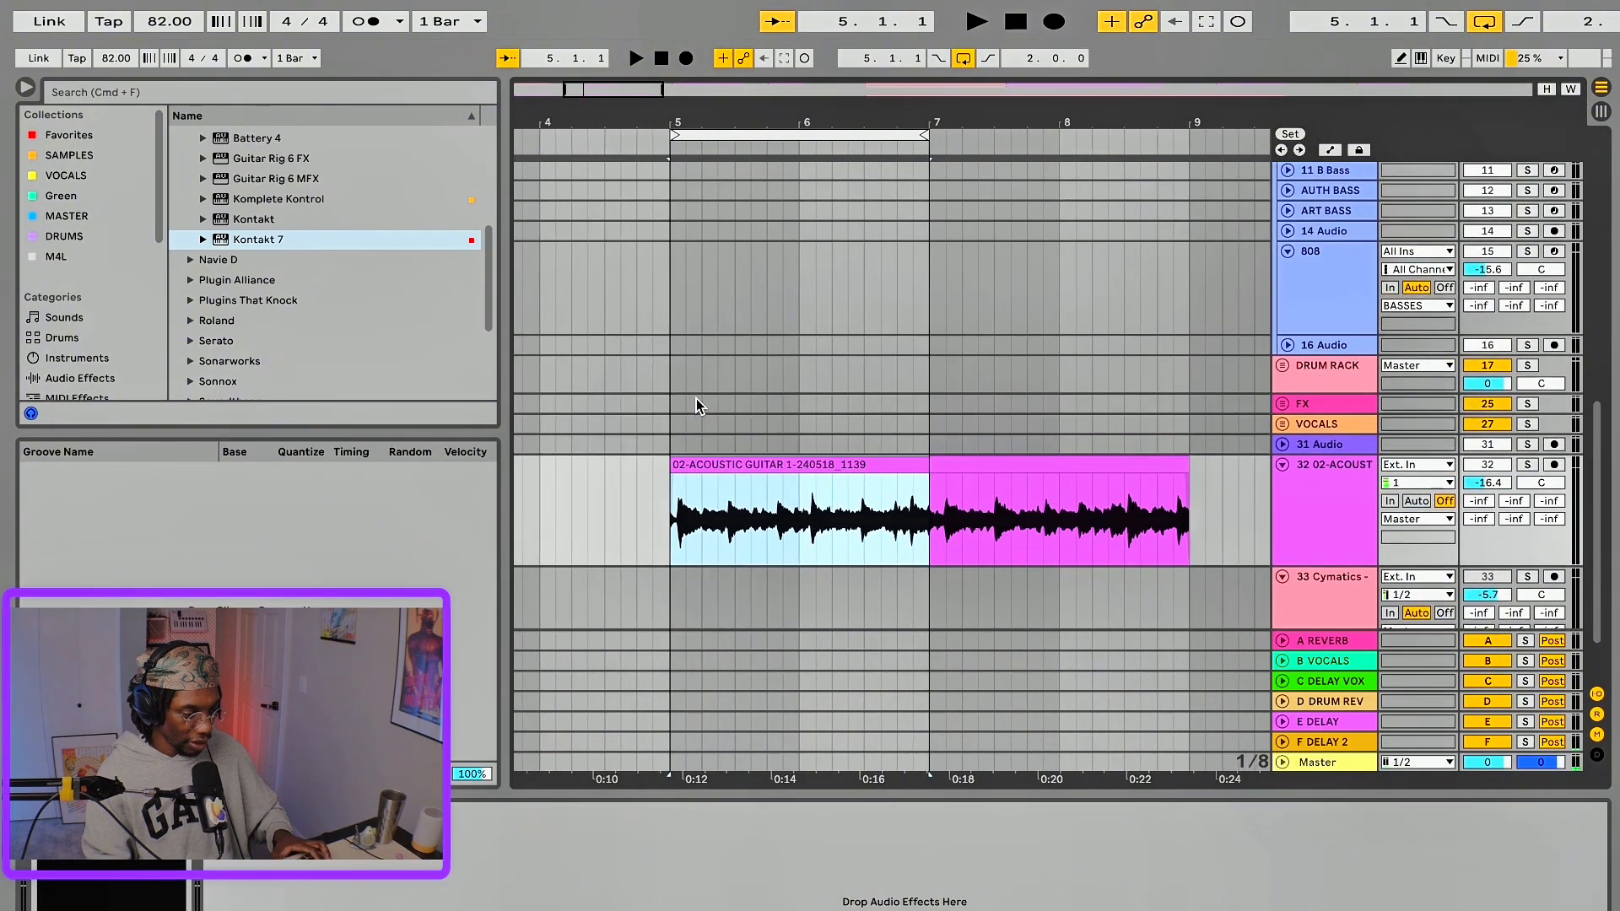
left_click_drag(742, 468, 742, 254)
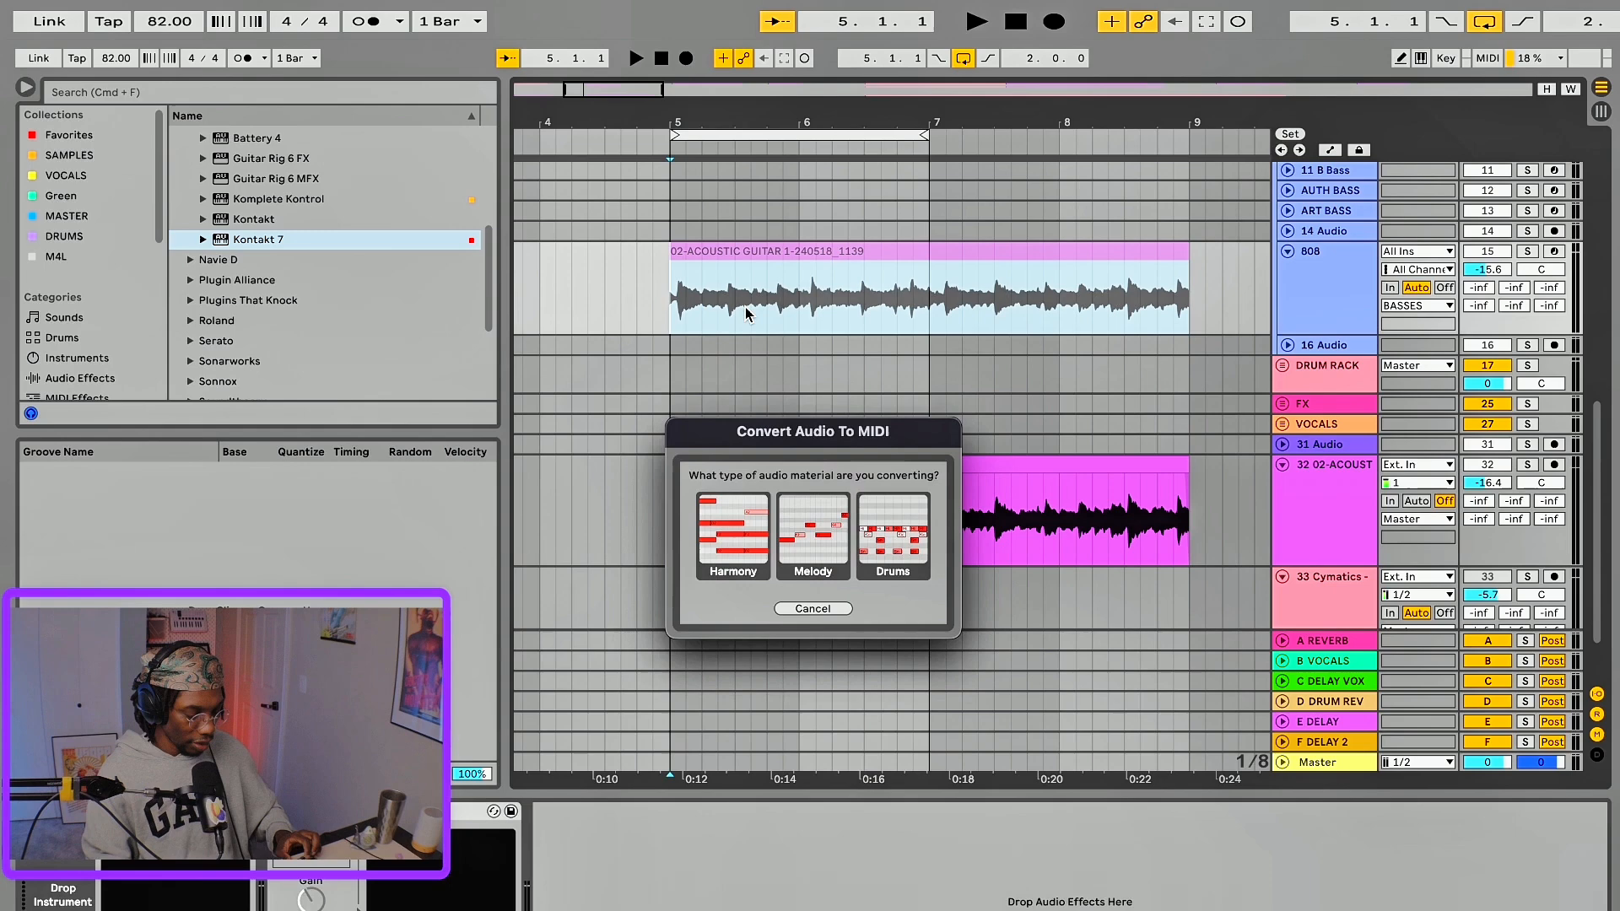
left_click(739, 549)
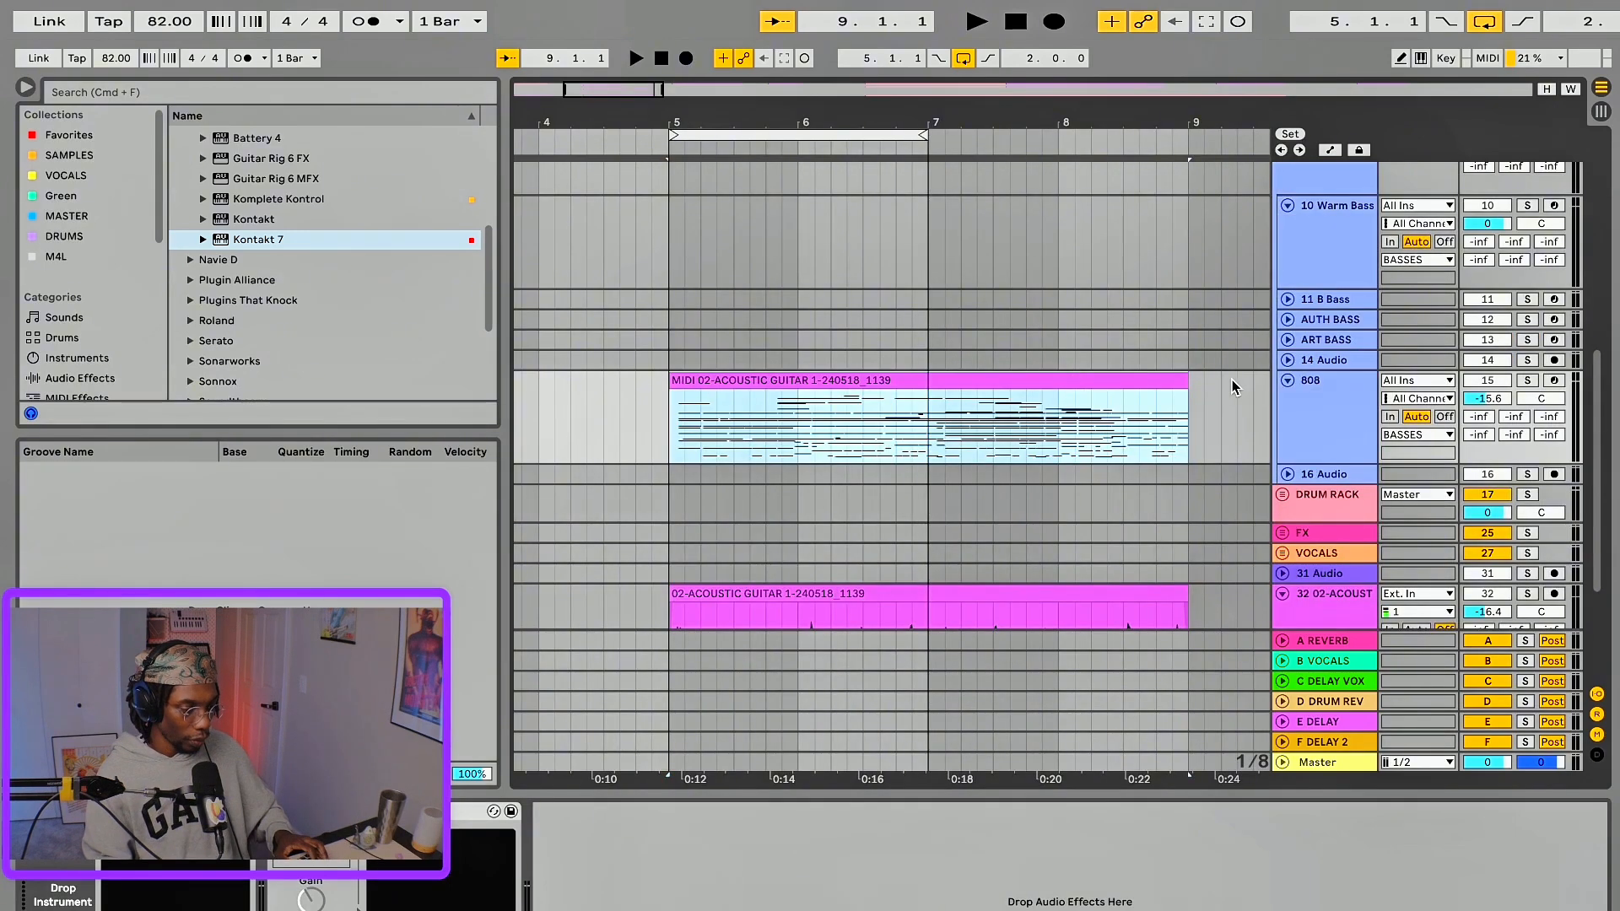
- Place the converted MIDI clip, trimmed to two bars, at bar 7 of the Kontakt 7 track and colour it yellow
left_click_drag(1180, 380, 923, 394)
right_click(1086, 224)
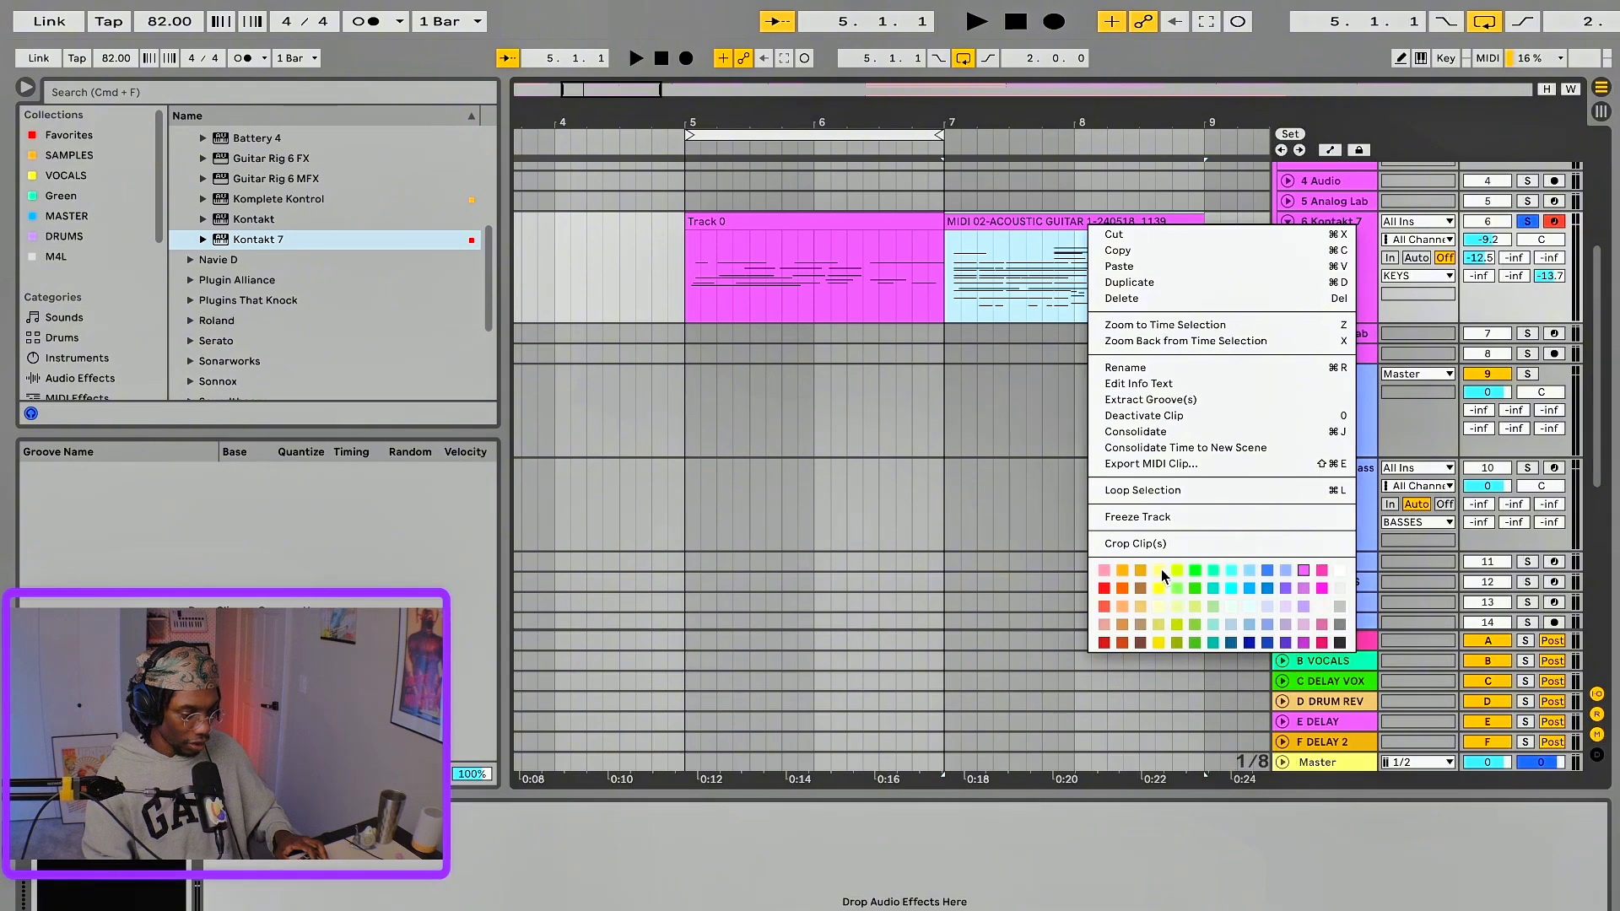
left_click(1161, 570)
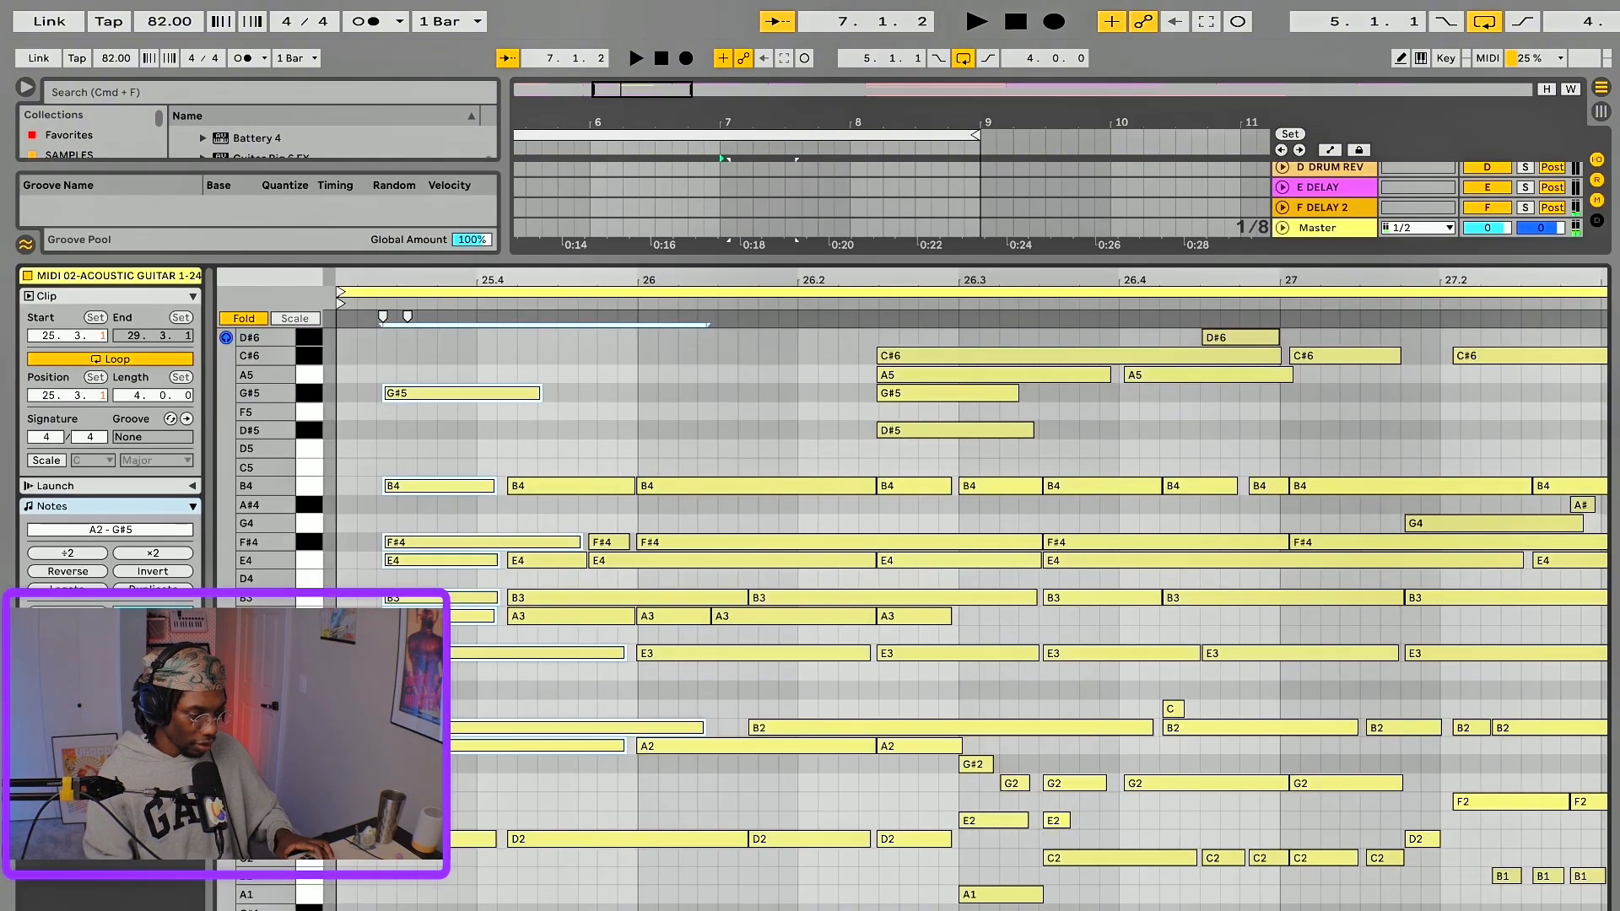
- Inspect the converted clip's notes and play it back to back with the Track 0 clip to compare the two transcriptions
left_click_drag(362, 741, 1468, 910)
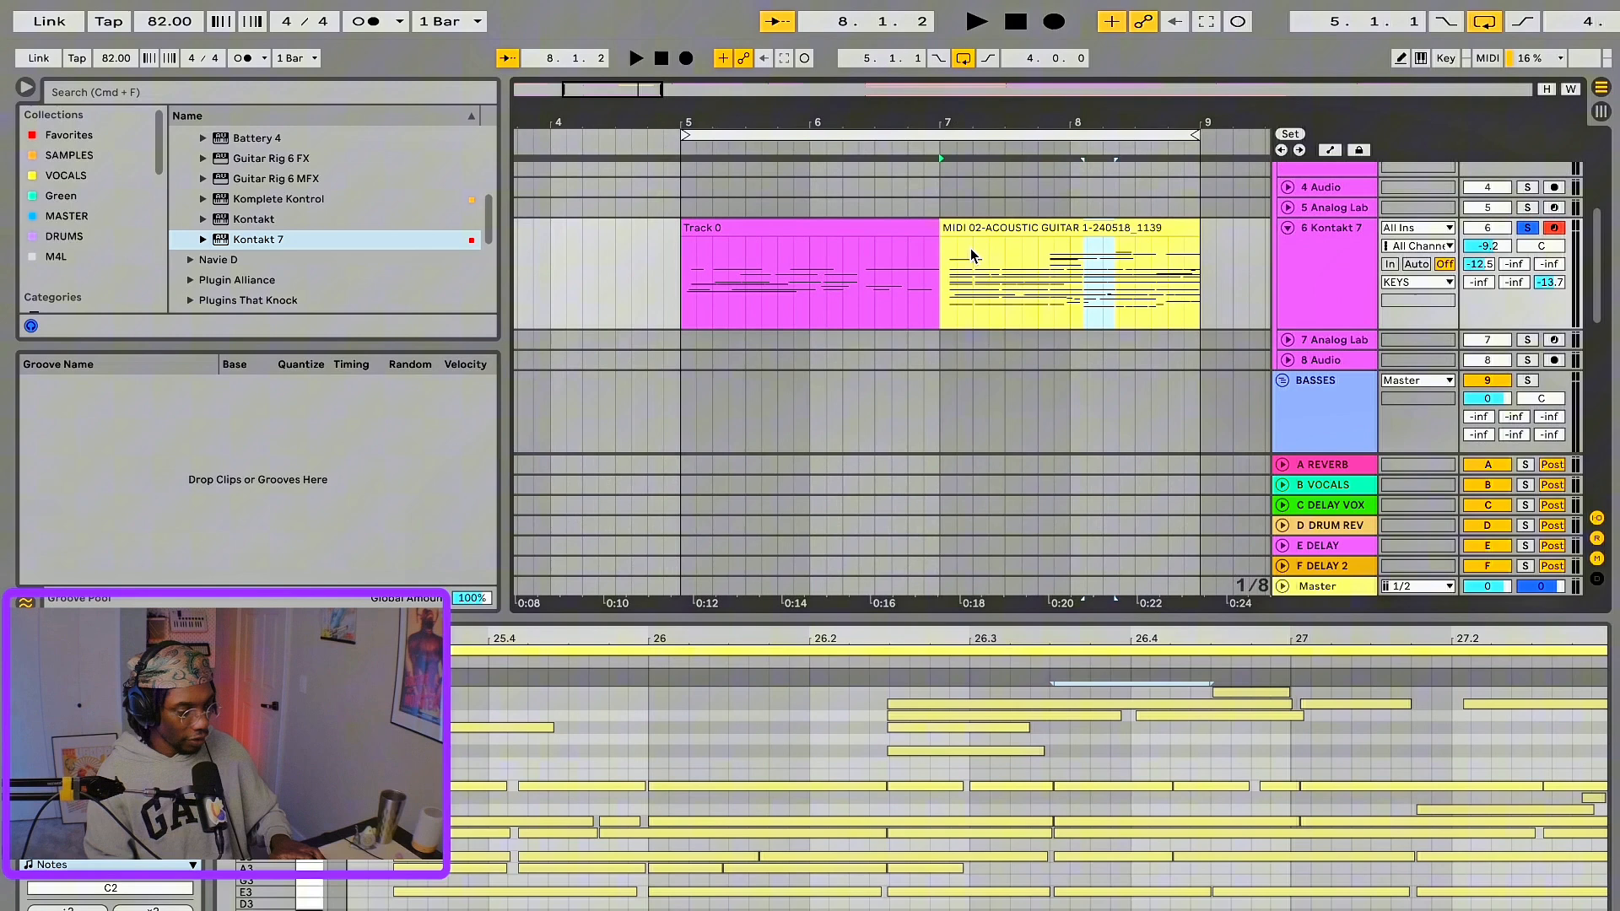
left_click(973, 228)
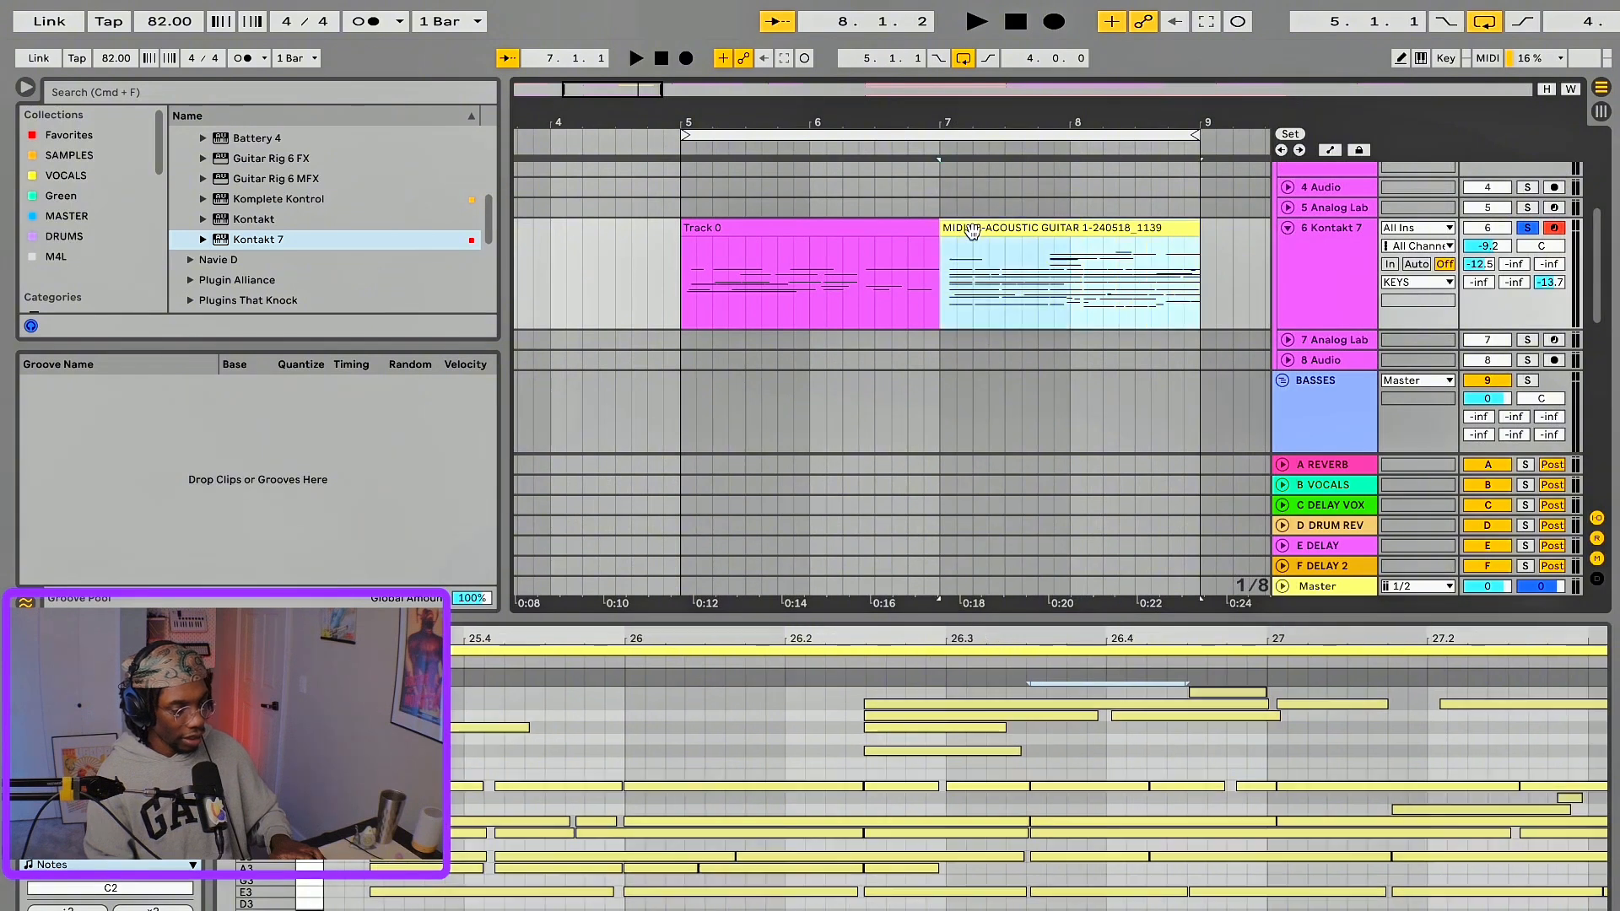
left_click(871, 214)
left_click(912, 250)
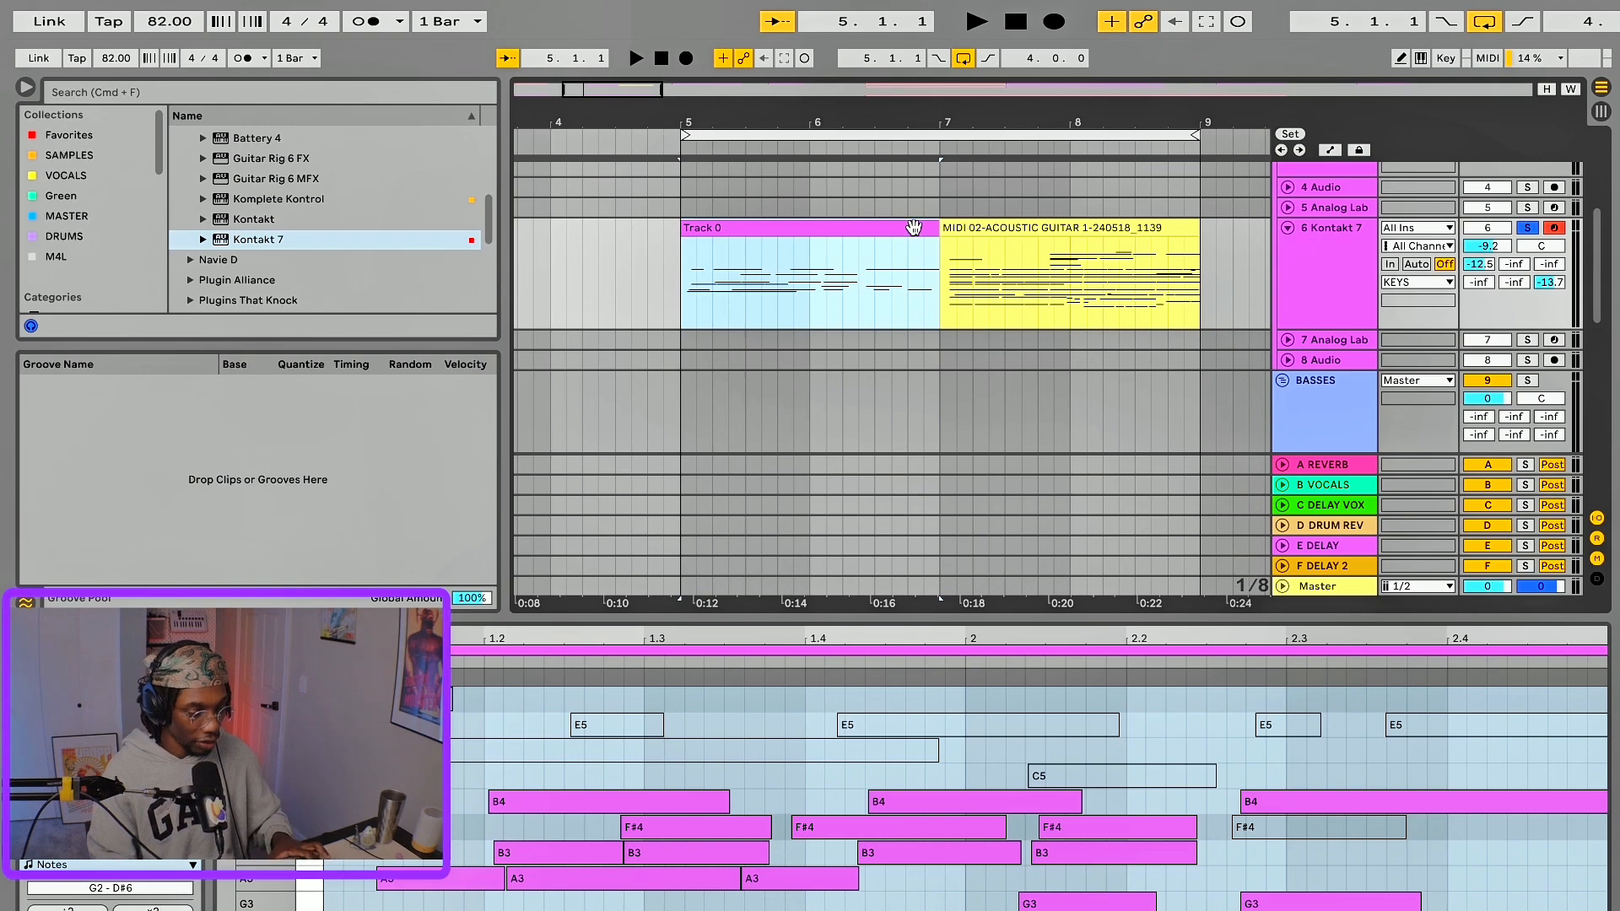
key("space")
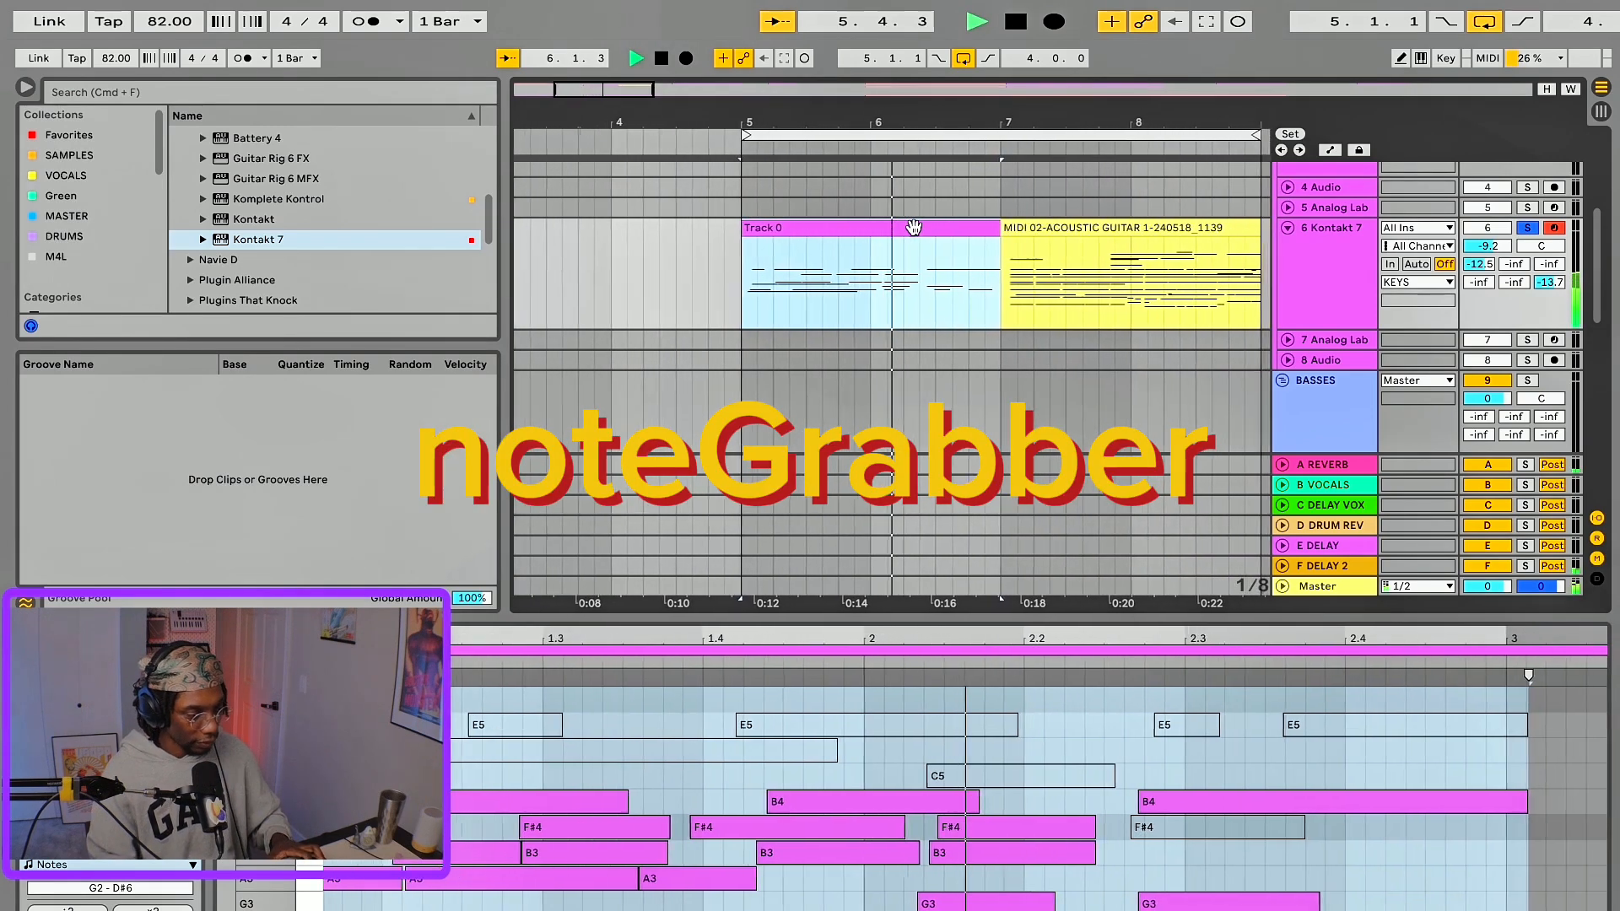
left_click(1001, 227)
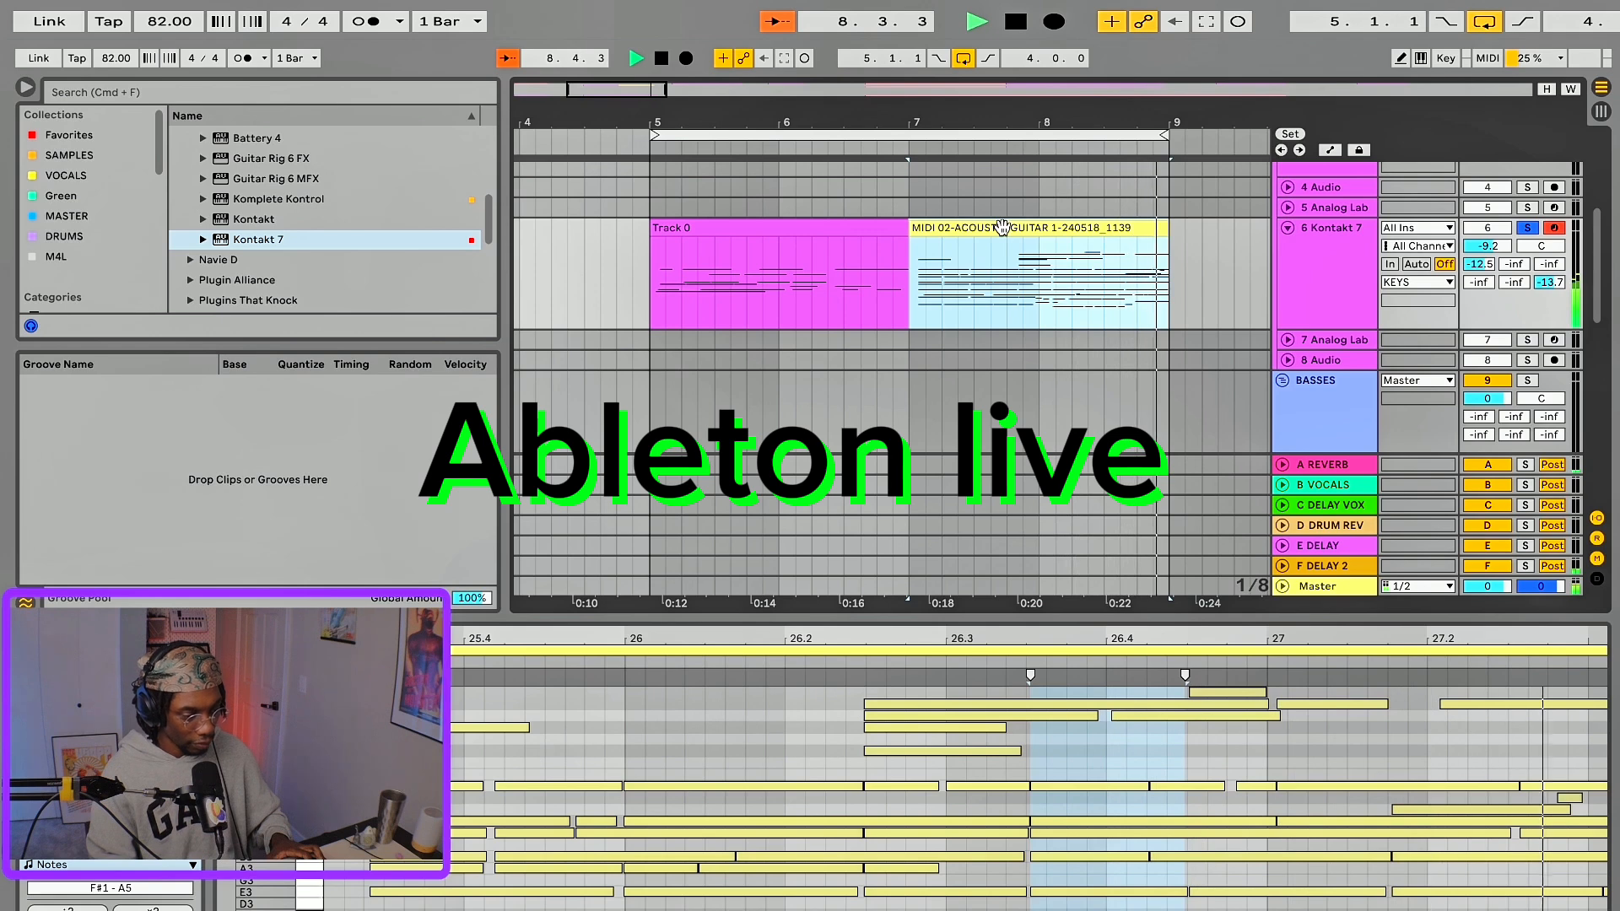
key("space")
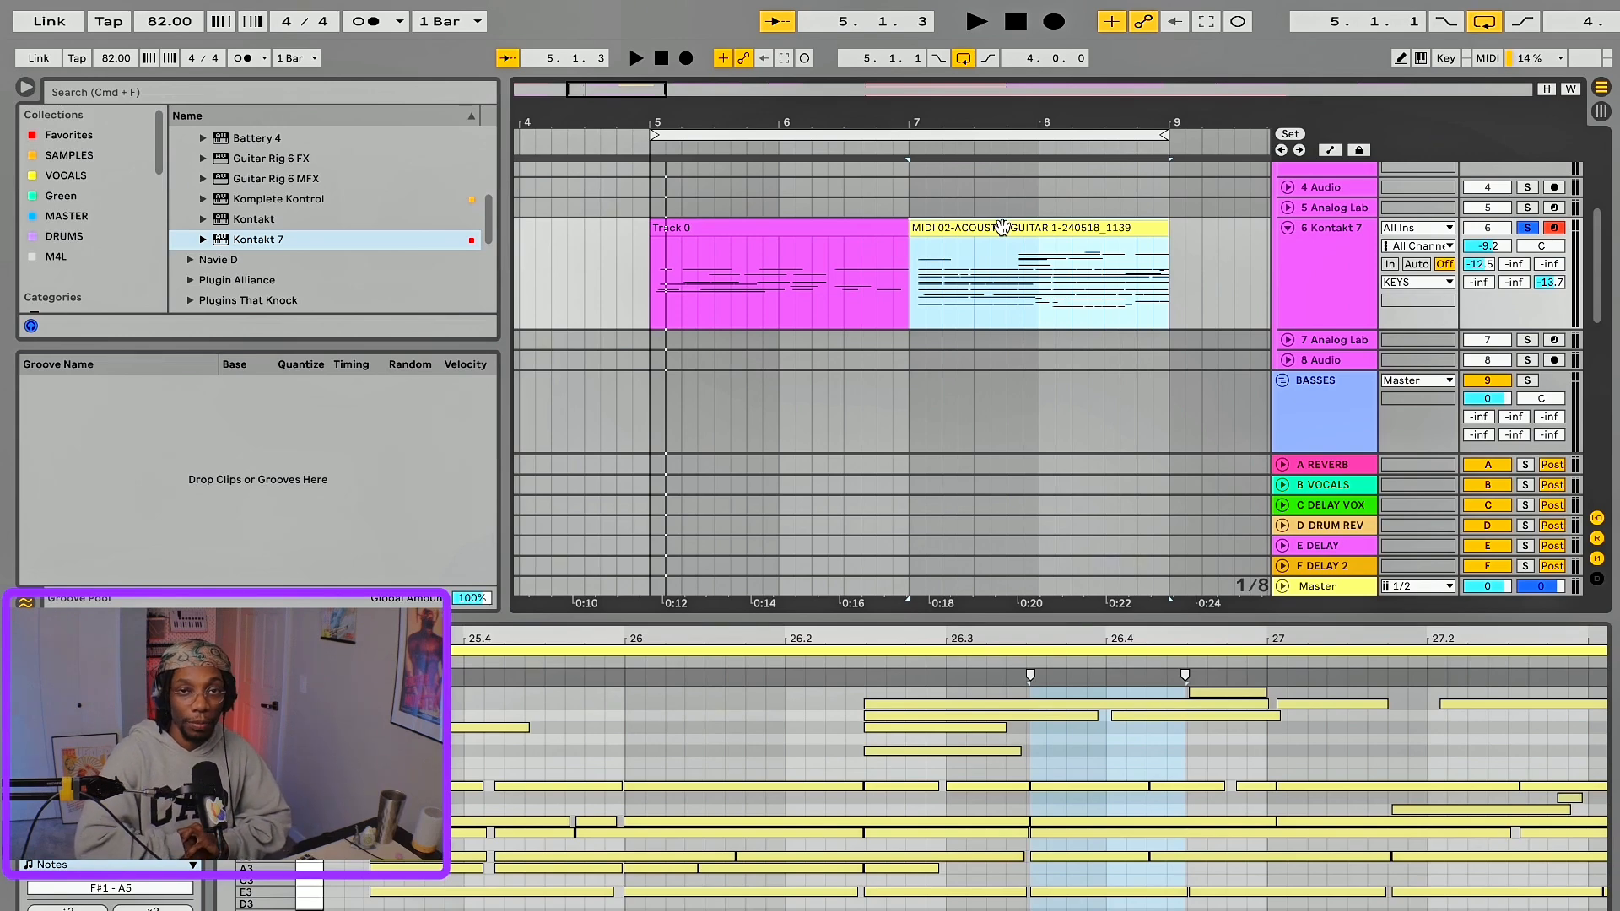
- Show the velocity lane in the note editor and compare the note velocities of the yellow clip and the Track 0 clip
left_click(1001, 228)
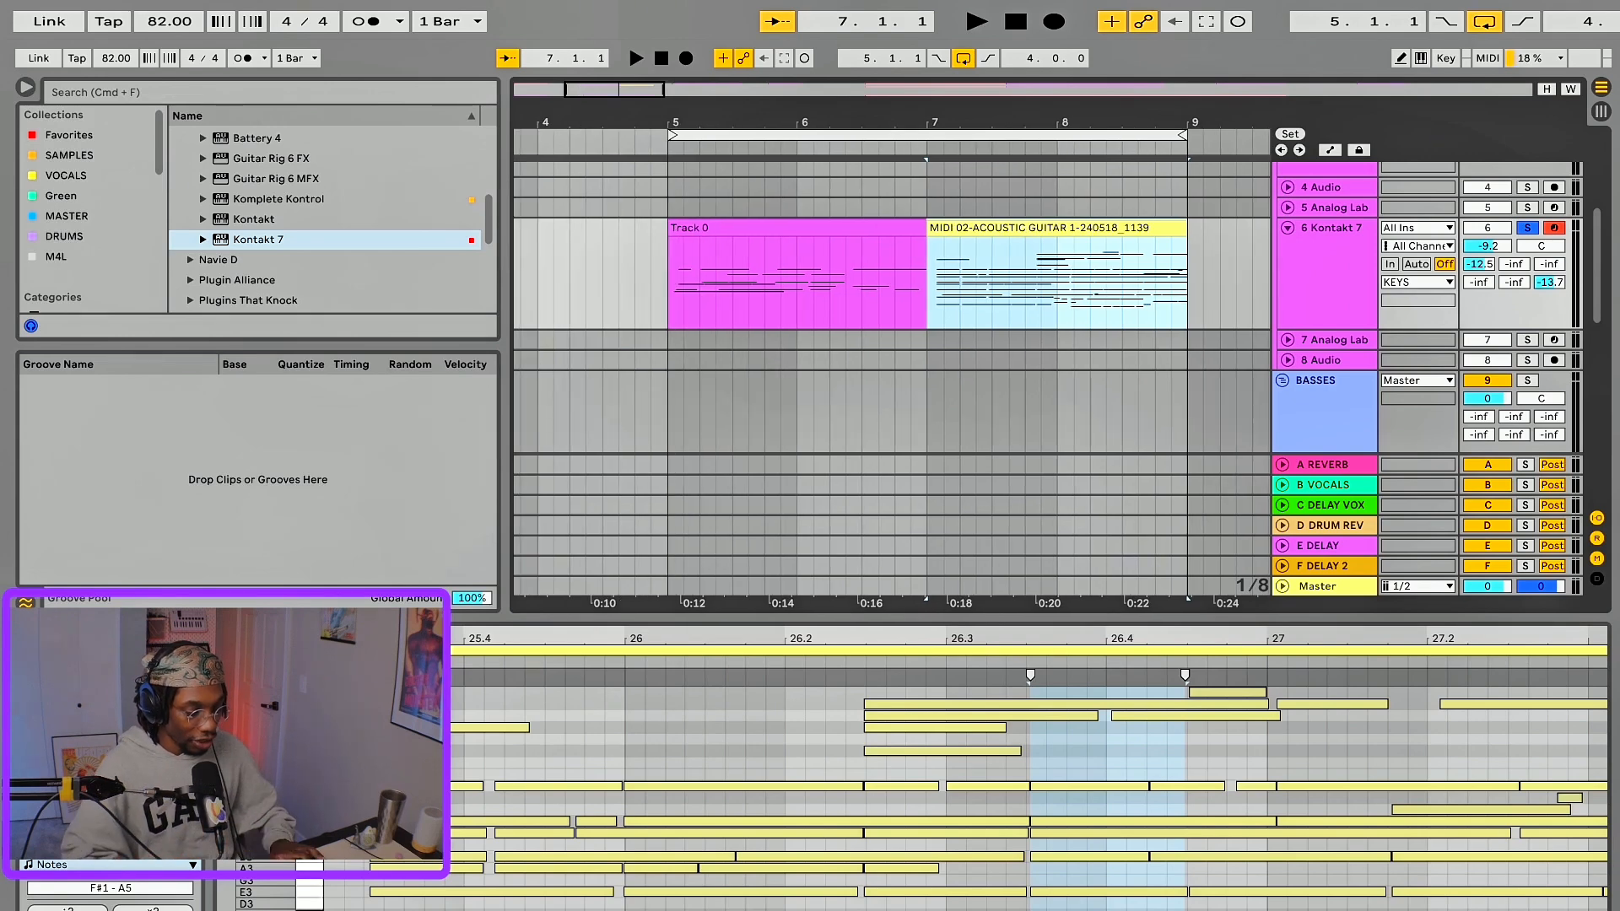
left_click_drag(908, 909, 915, 626)
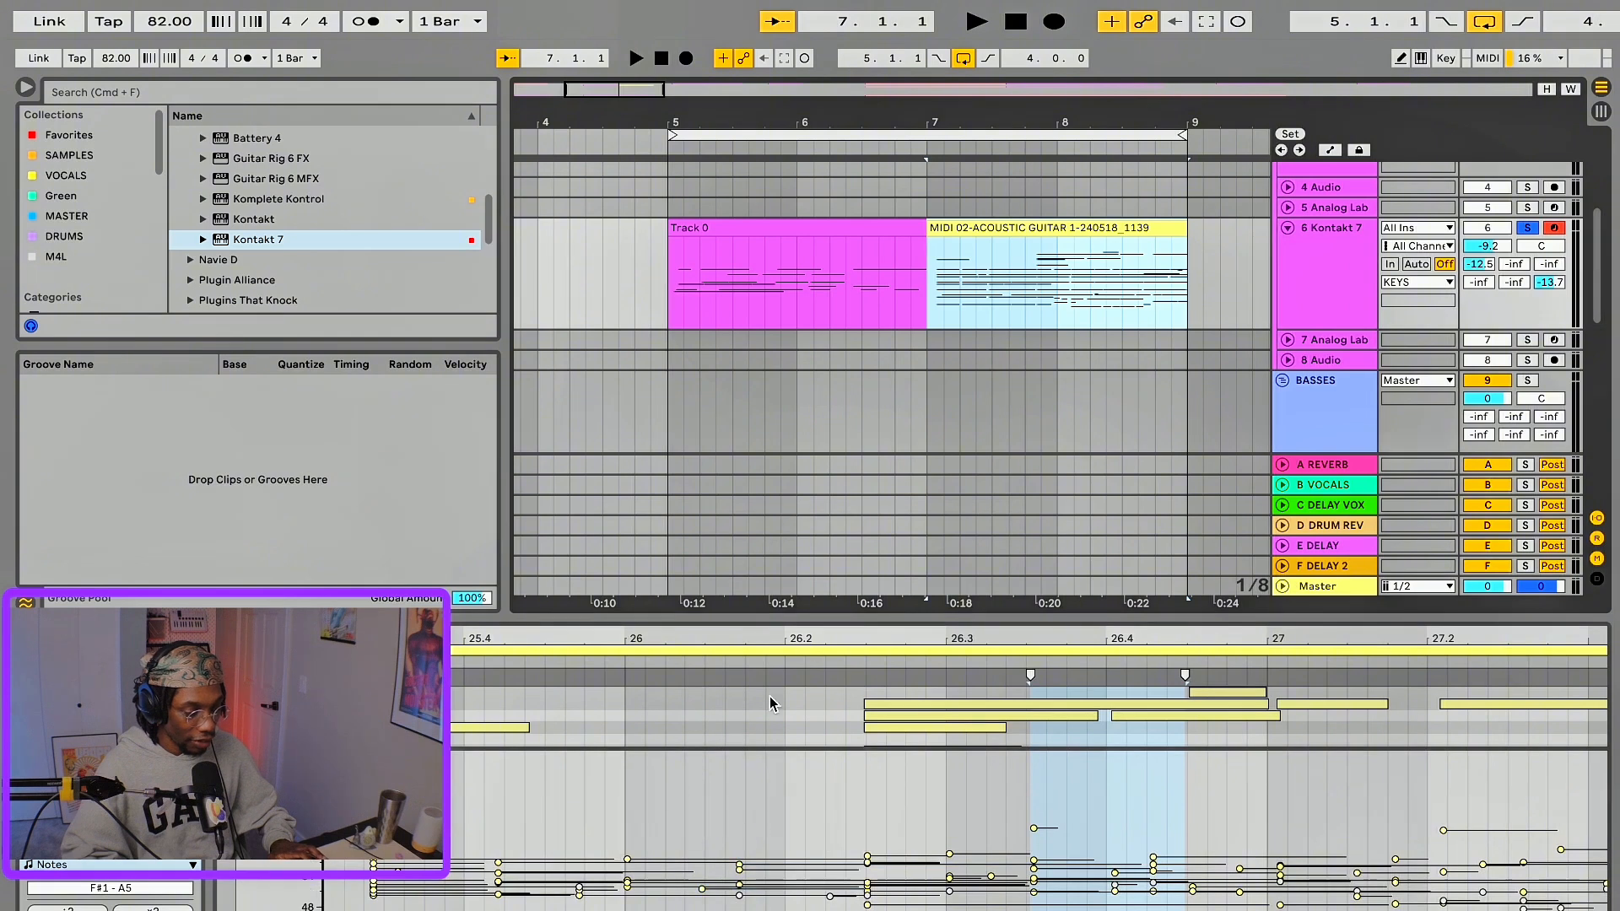
left_click(880, 223)
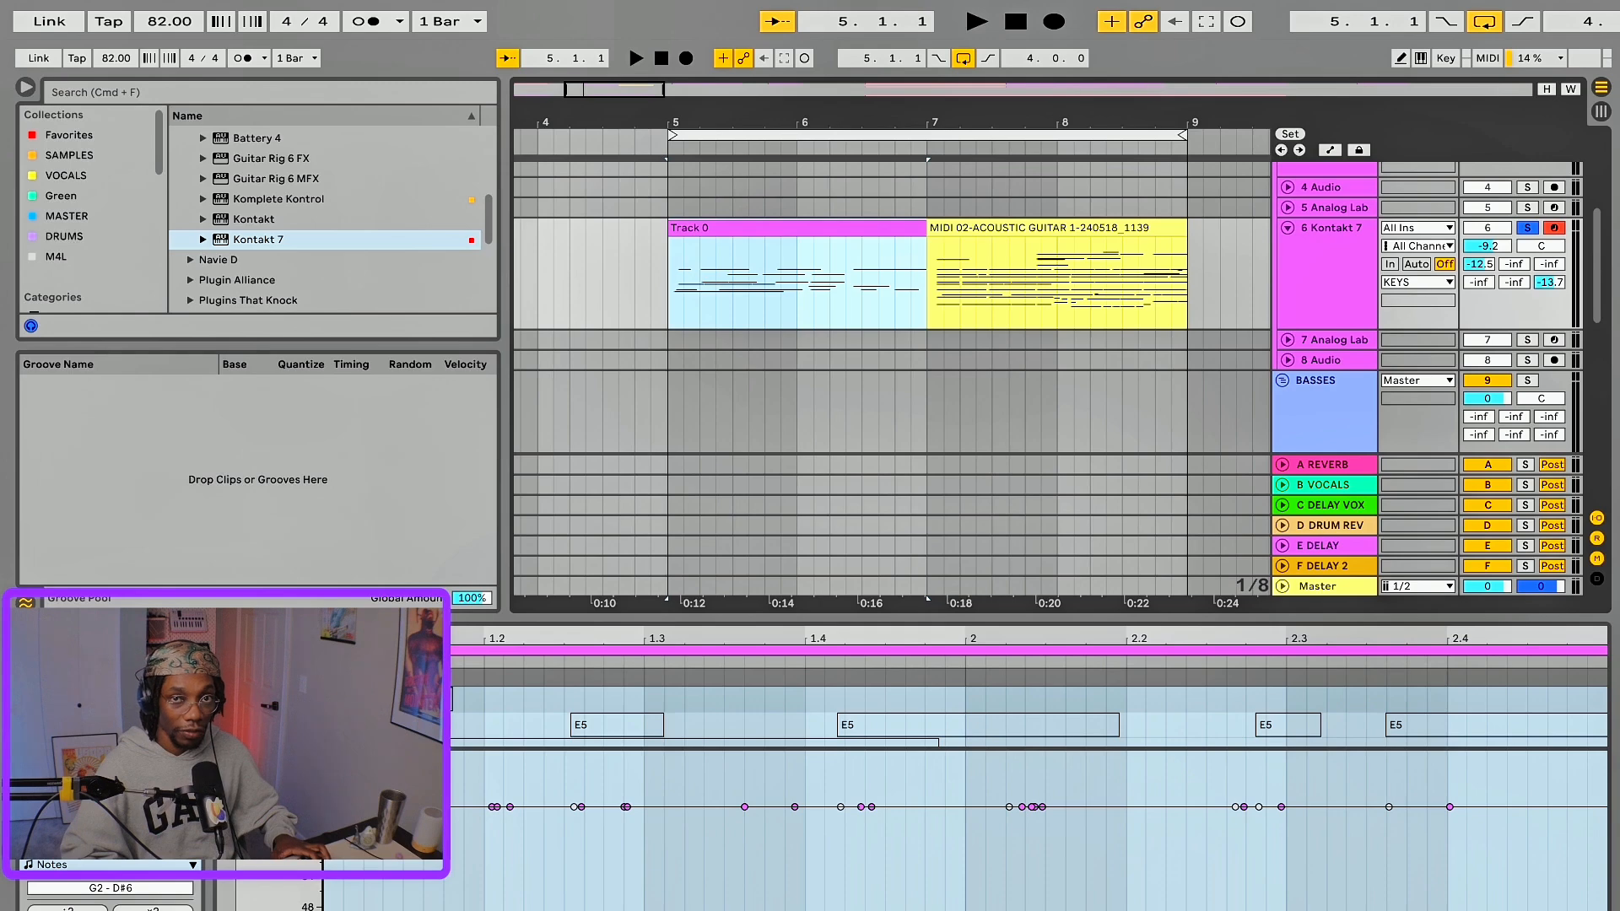
left_click(947, 302)
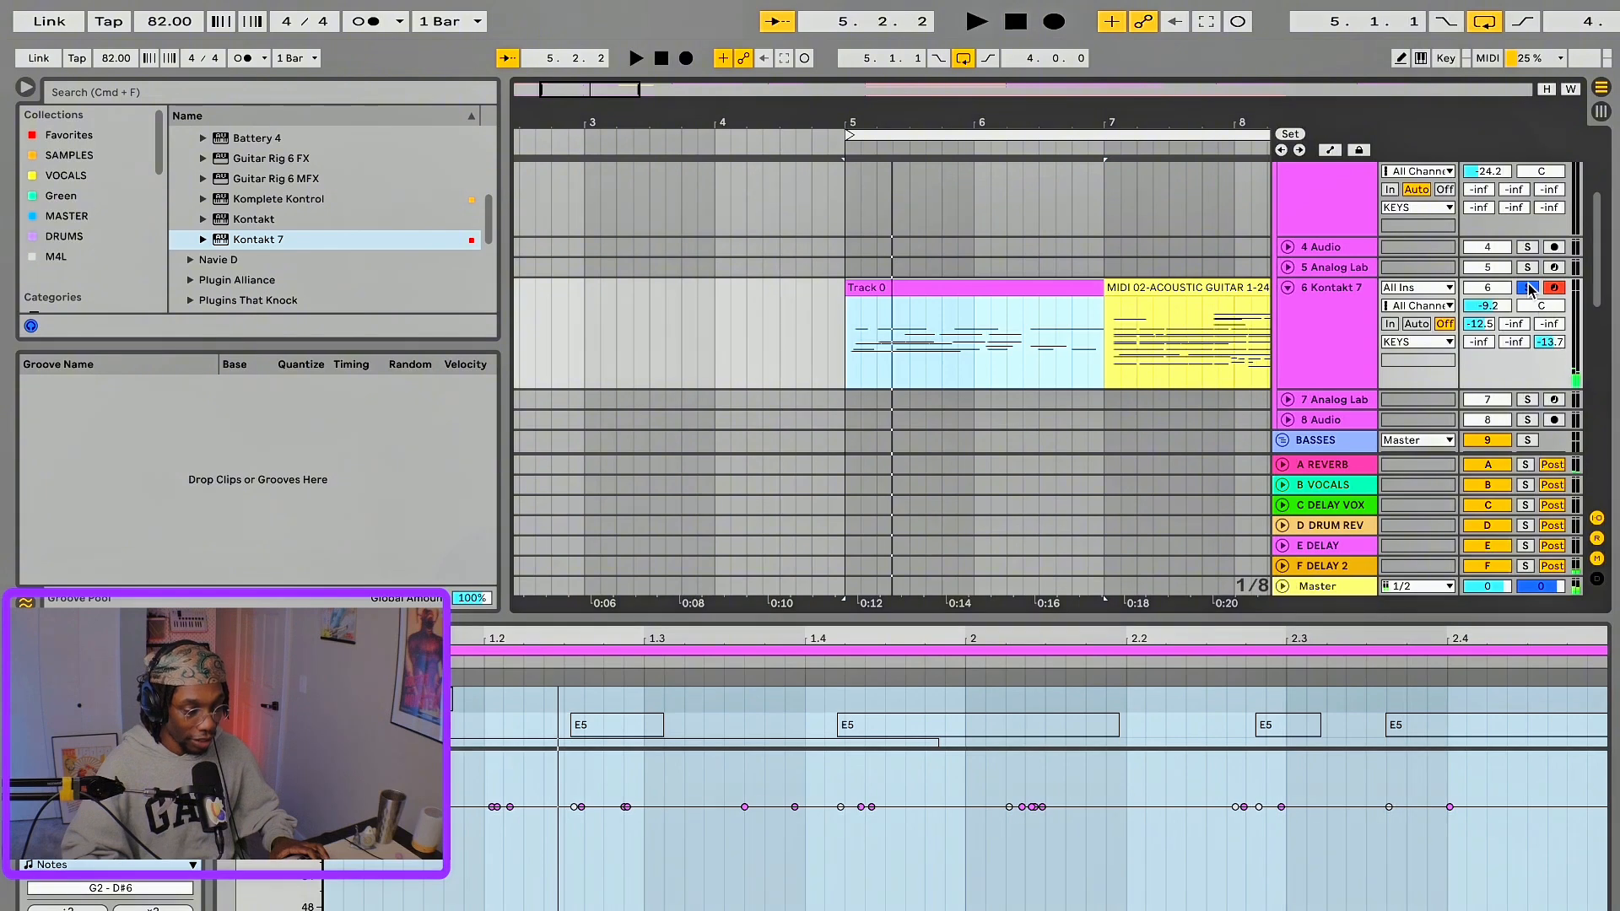
- Unsolo the Kontakt 7 track and play the acoustic guitar audio clip at bar 5 for comparison
left_click(1528, 288)
key("space")
scroll(1056, 386, "down", 10)
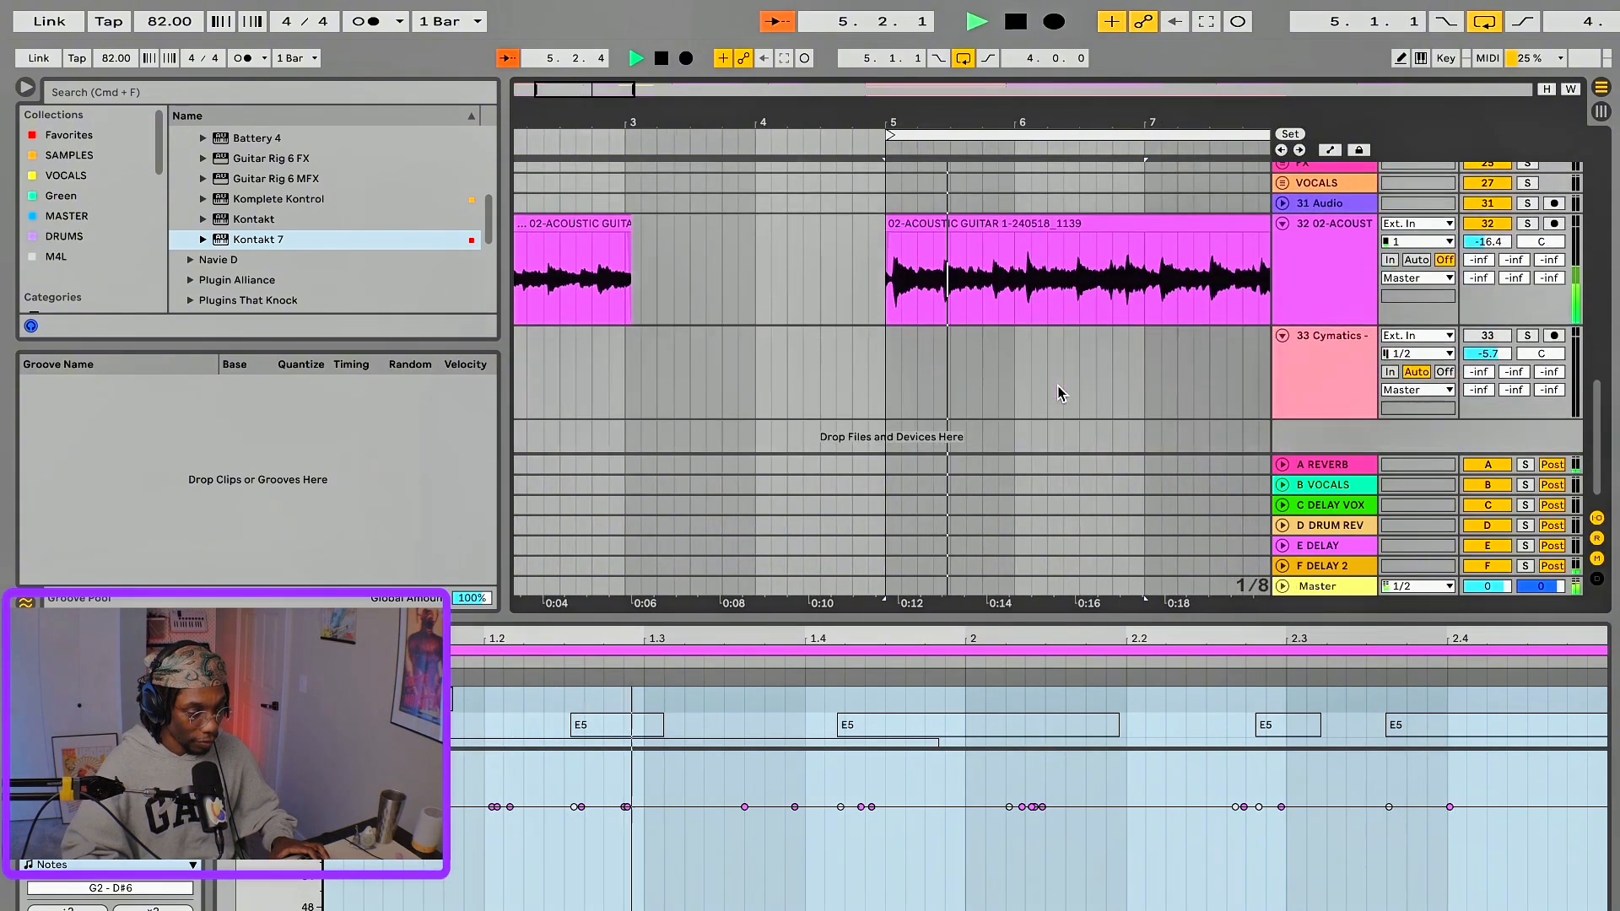
scroll(1060, 393, "up", 3)
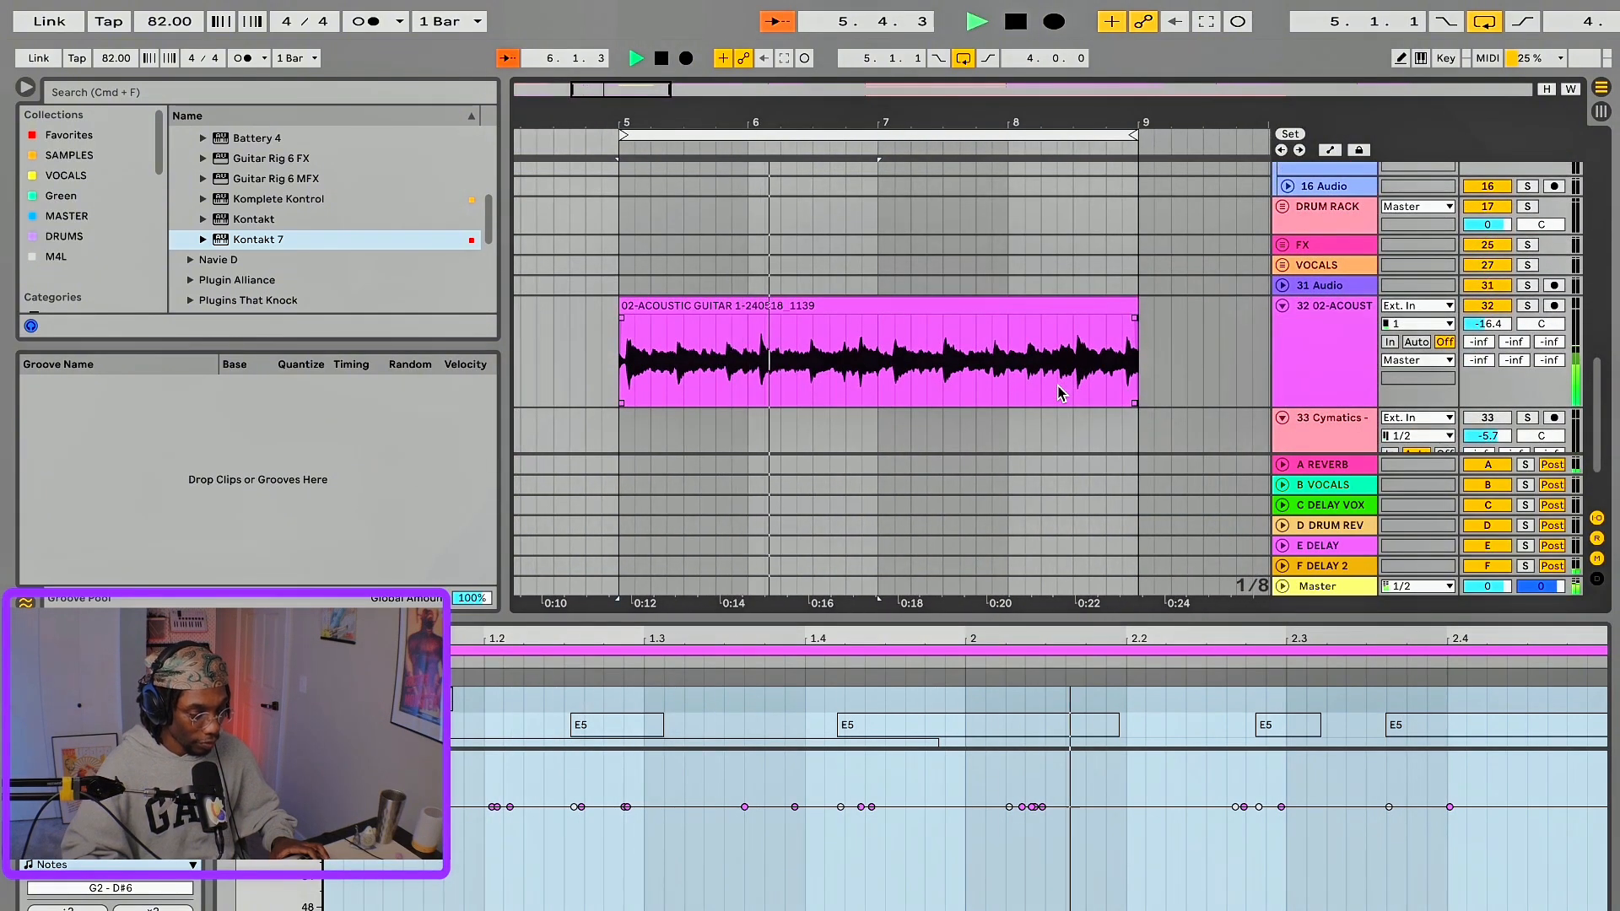
scroll(1060, 393, "up", 1)
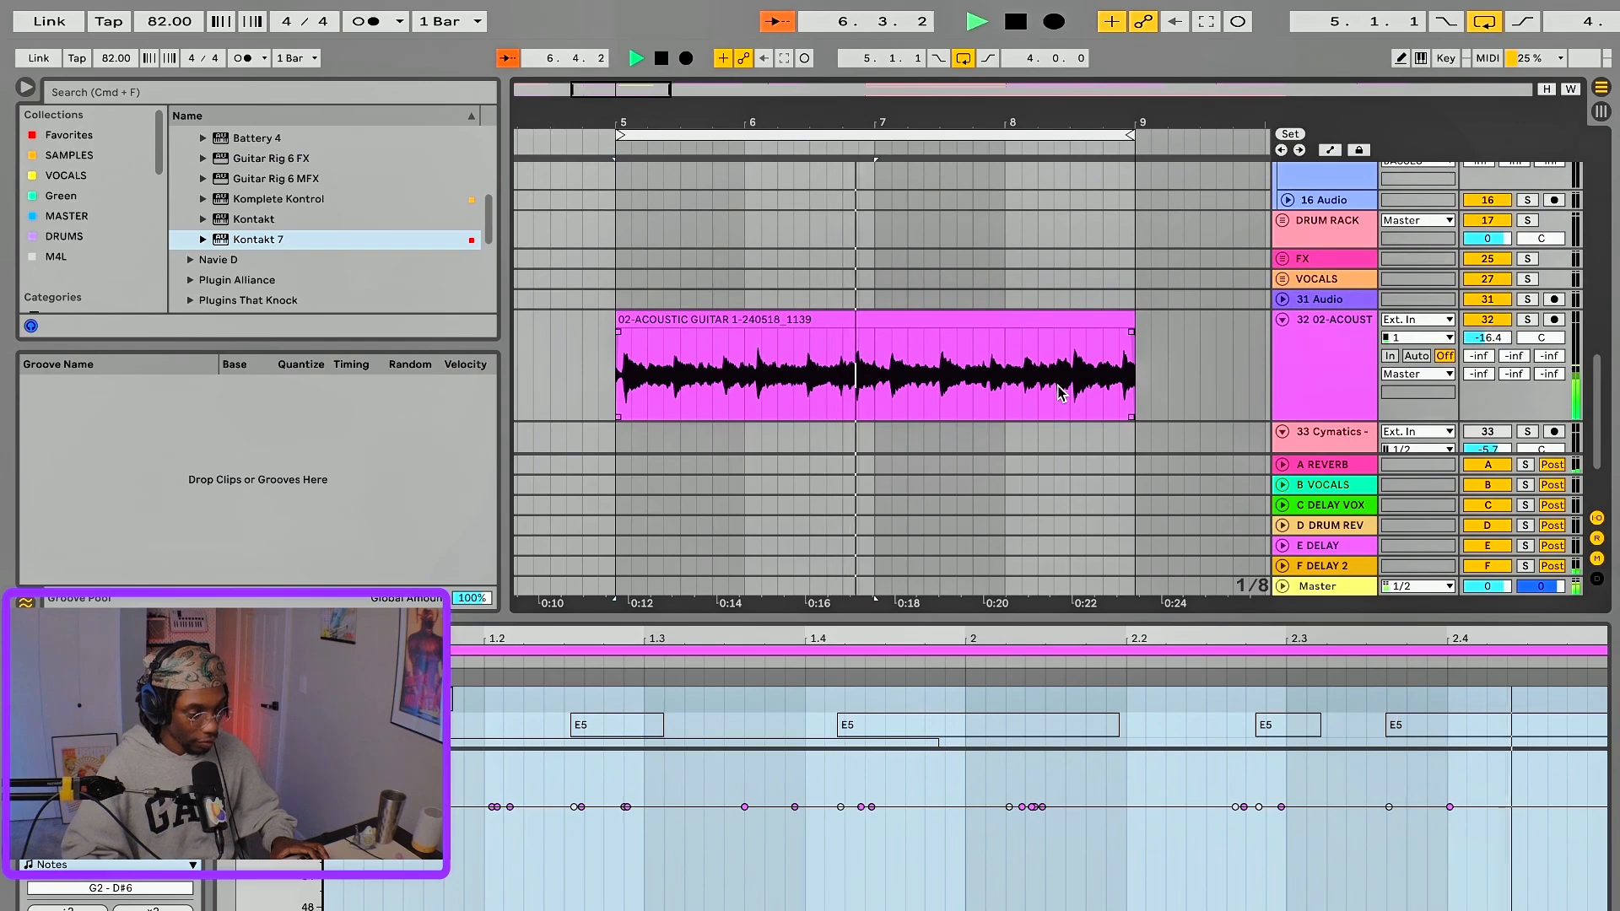
- Move the acoustic guitar audio clip to start at bar 7 and stop playback
left_click(1058, 392)
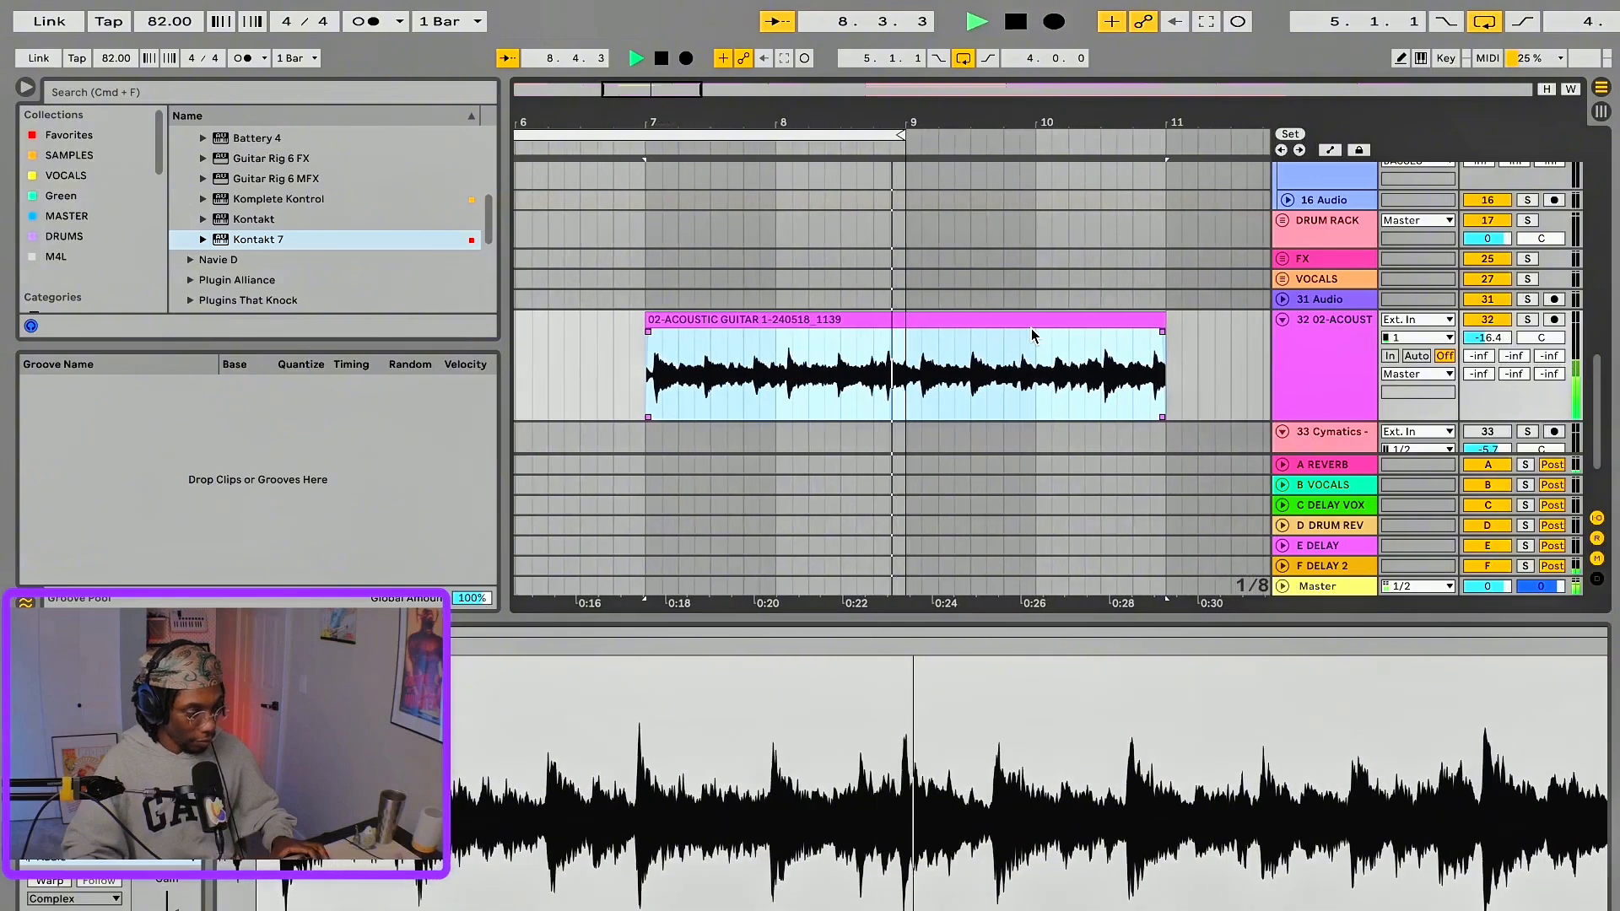
key("space")
scroll(1030, 334, "up", 10)
scroll(1031, 334, "right", 3)
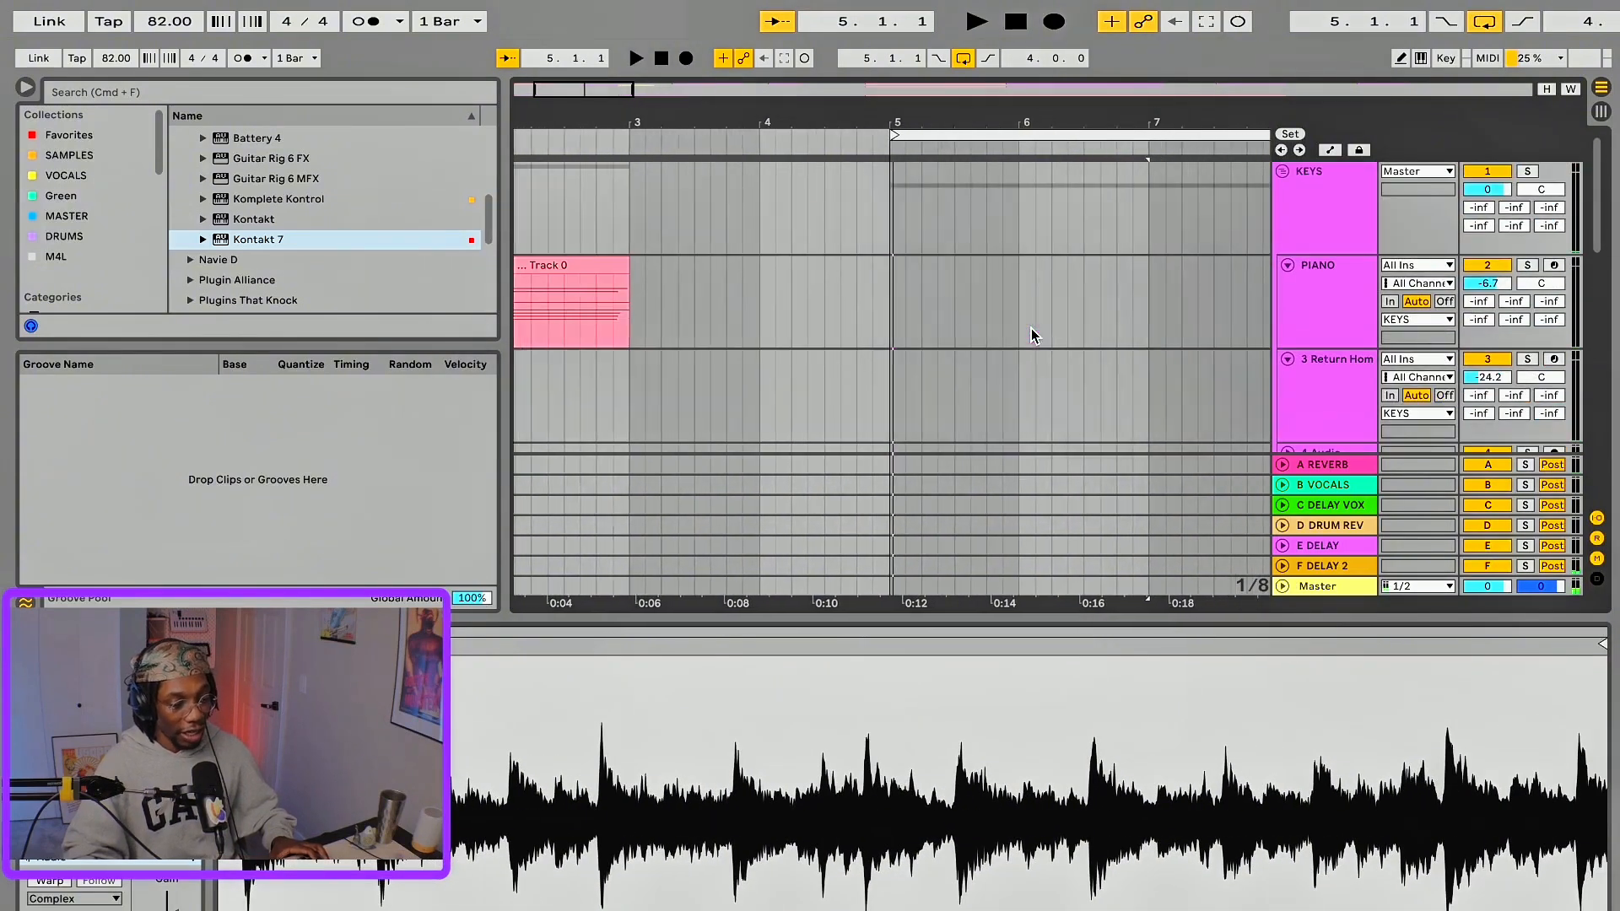
- Open the yellow acoustic guitar MIDI clip at bar 7 on the Kontakt 7 track in the note editor
scroll(1031, 328, "left", 5)
scroll(1031, 327, "up", 2)
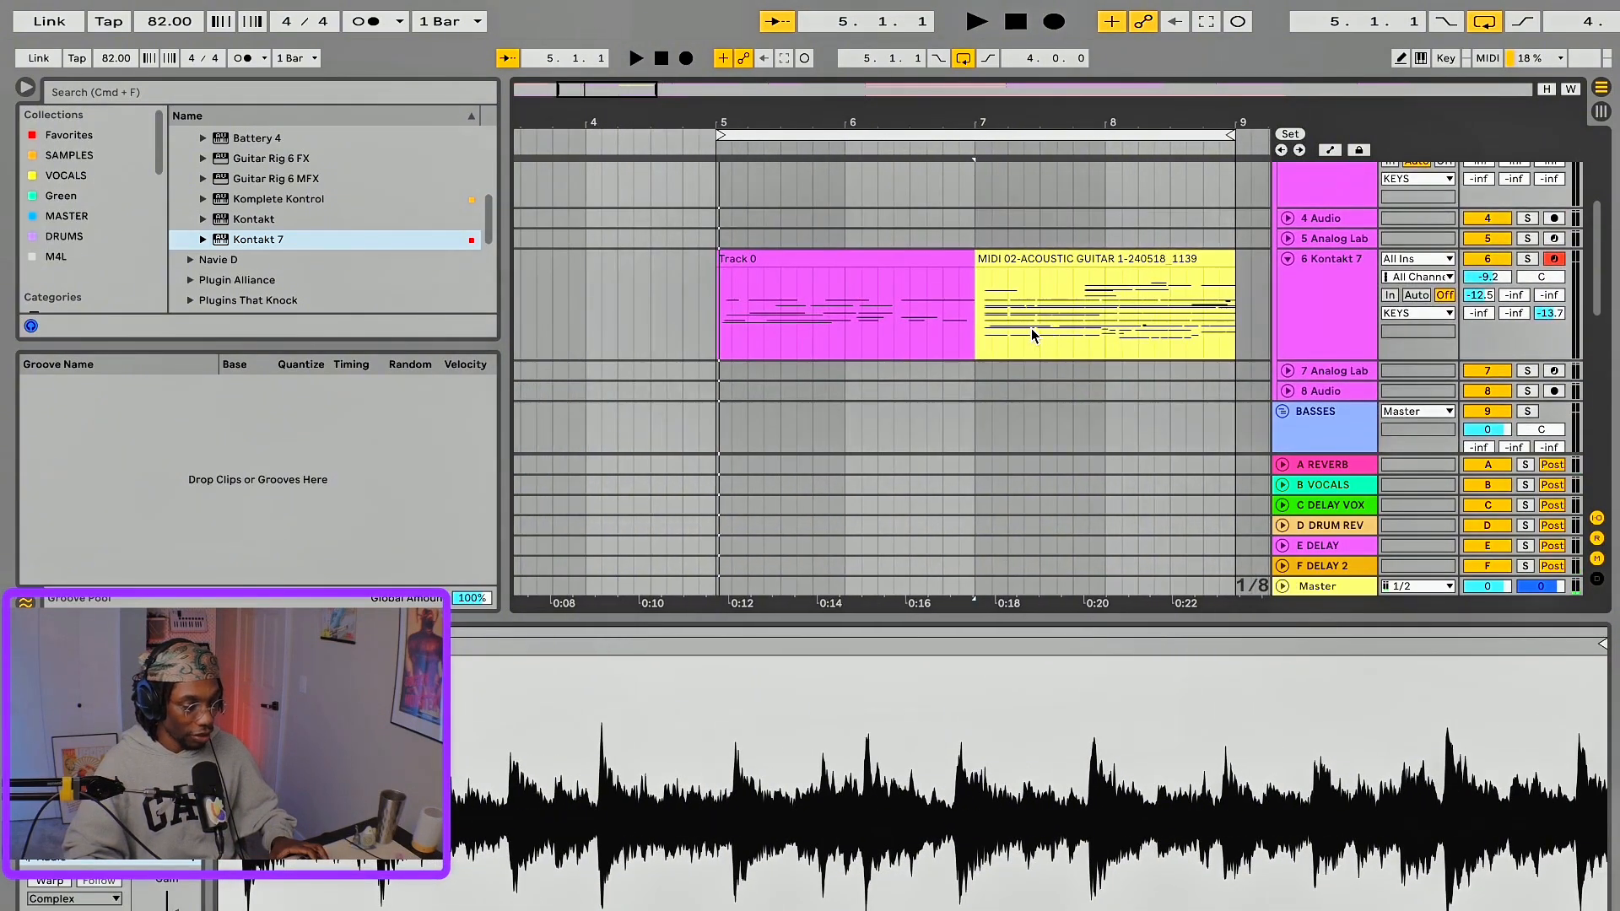
double_click(995, 306)
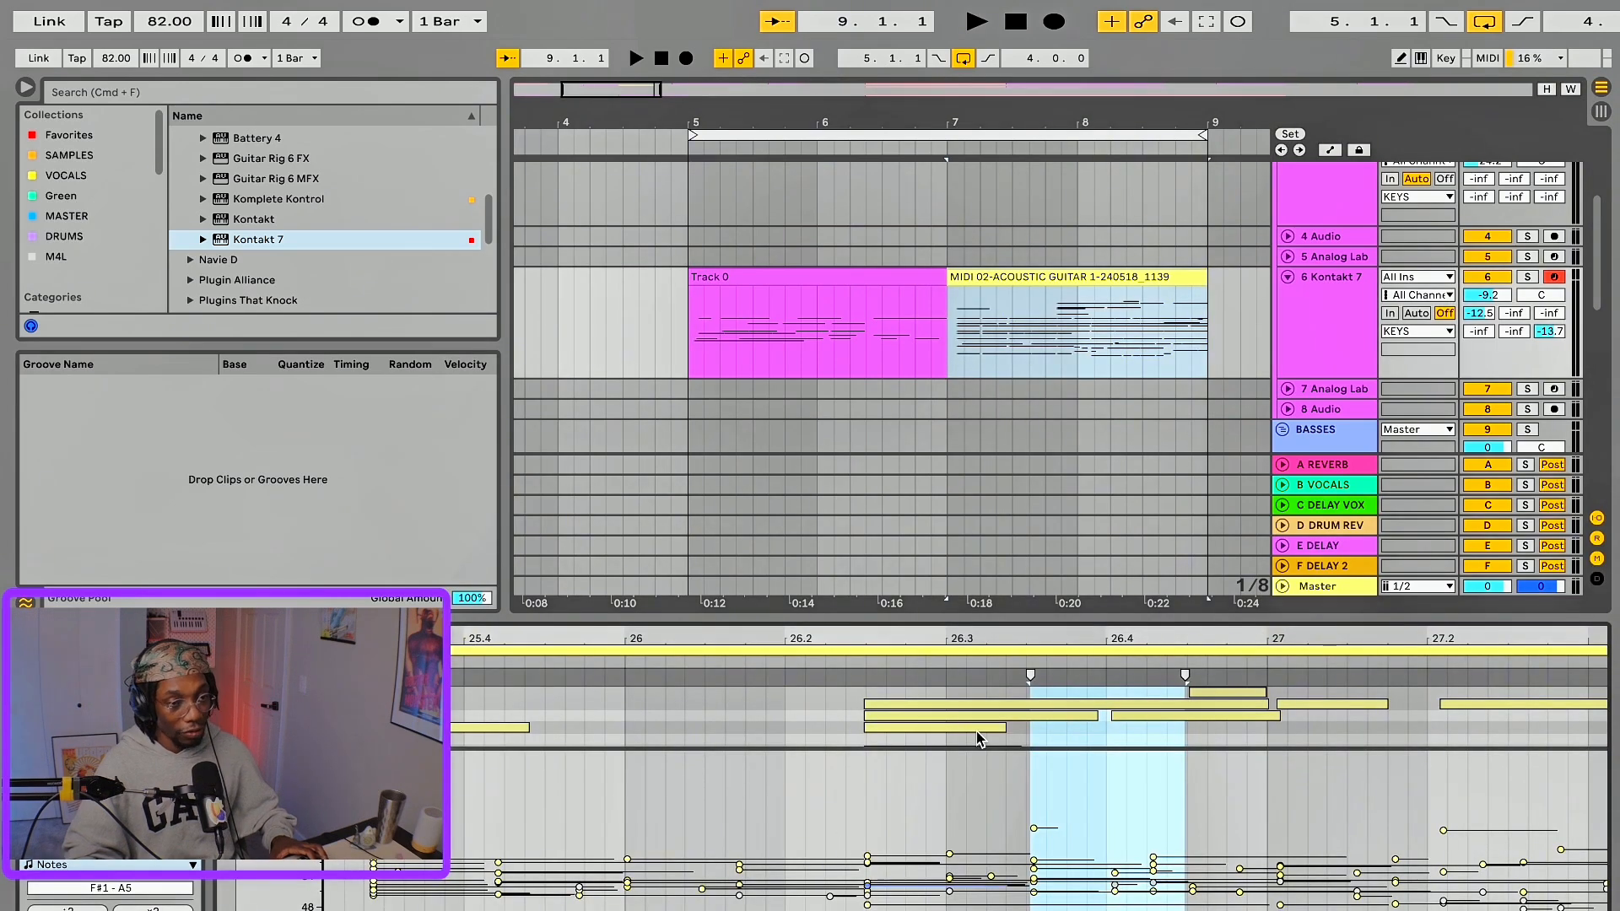
key("minus")
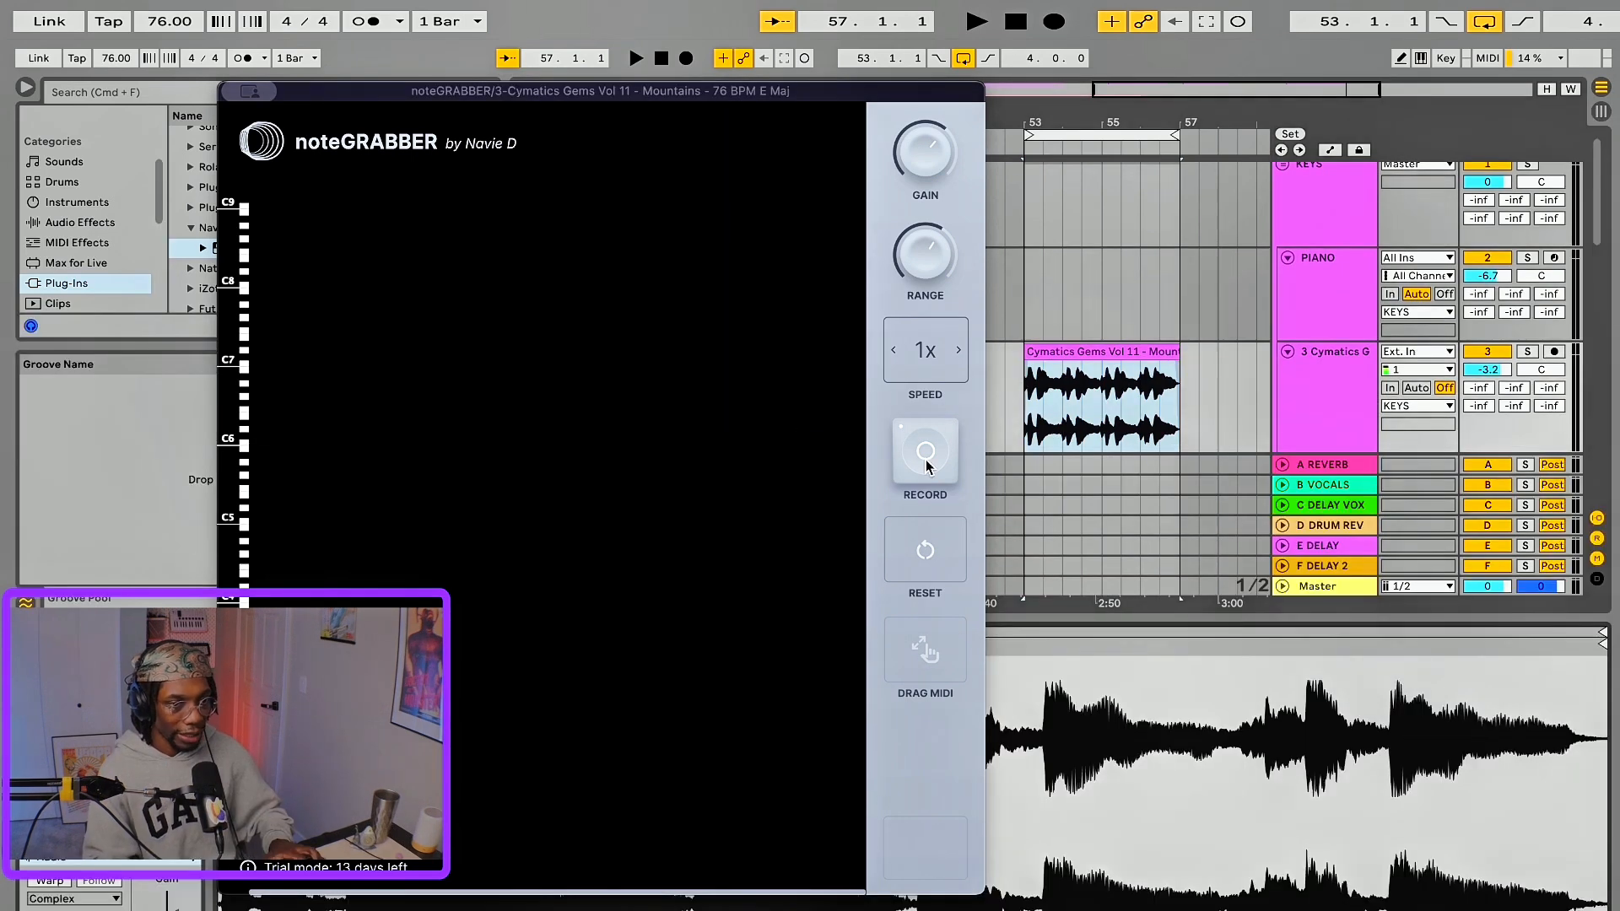
- Record the Cymatics Gems Mountains clip at bar 53 into noteGRABBER at 1x speed
left_click(958, 350)
key("space")
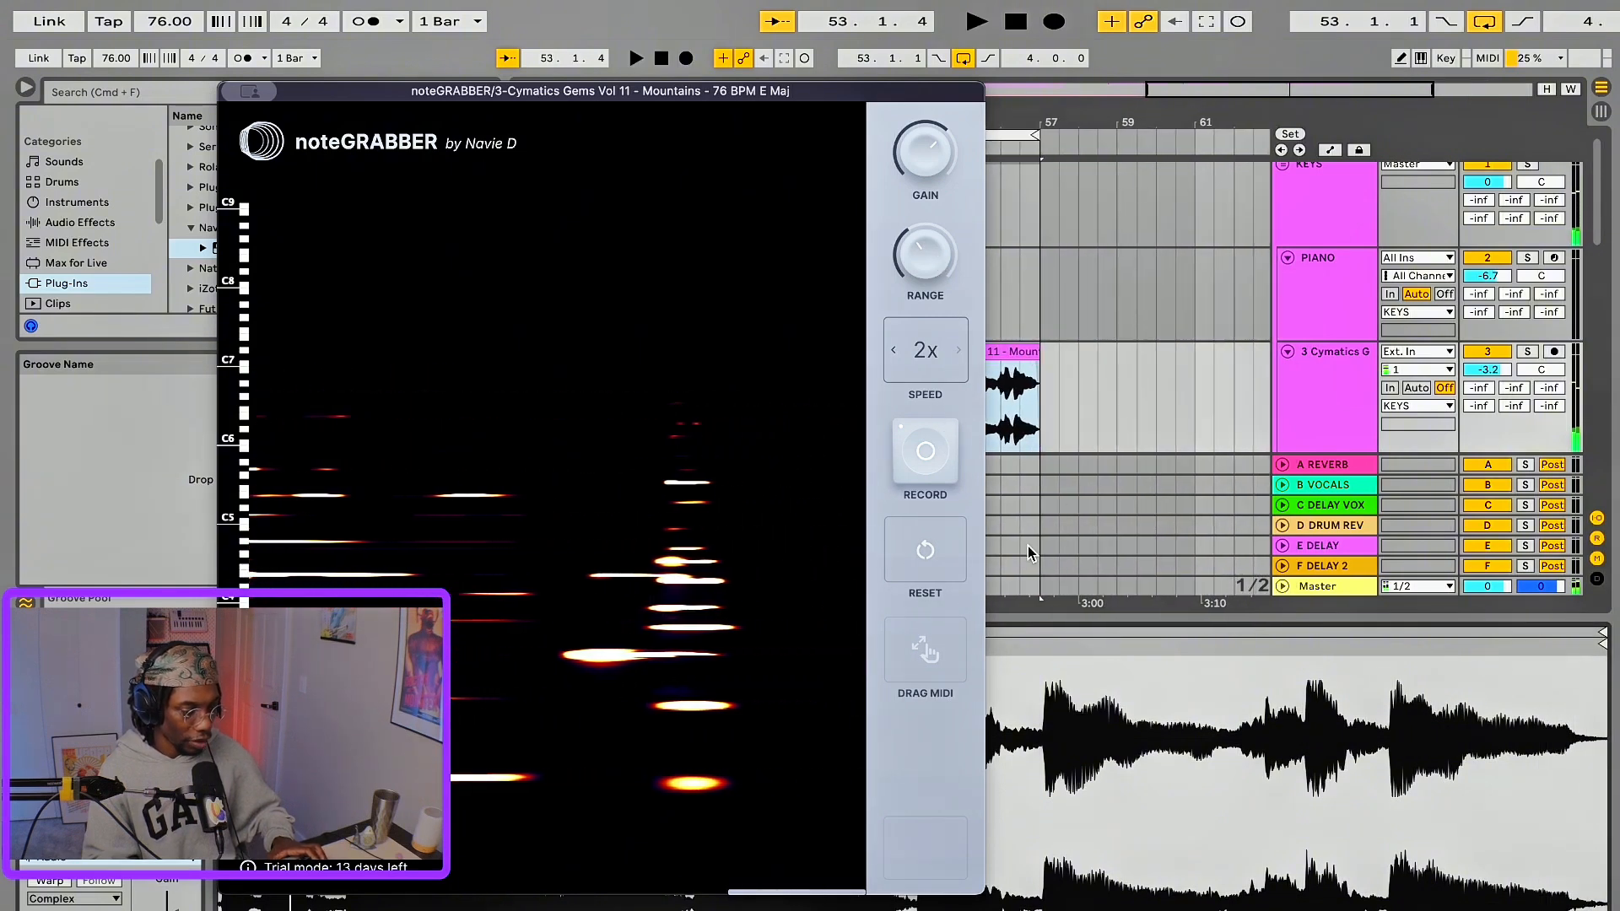
left_click(928, 473)
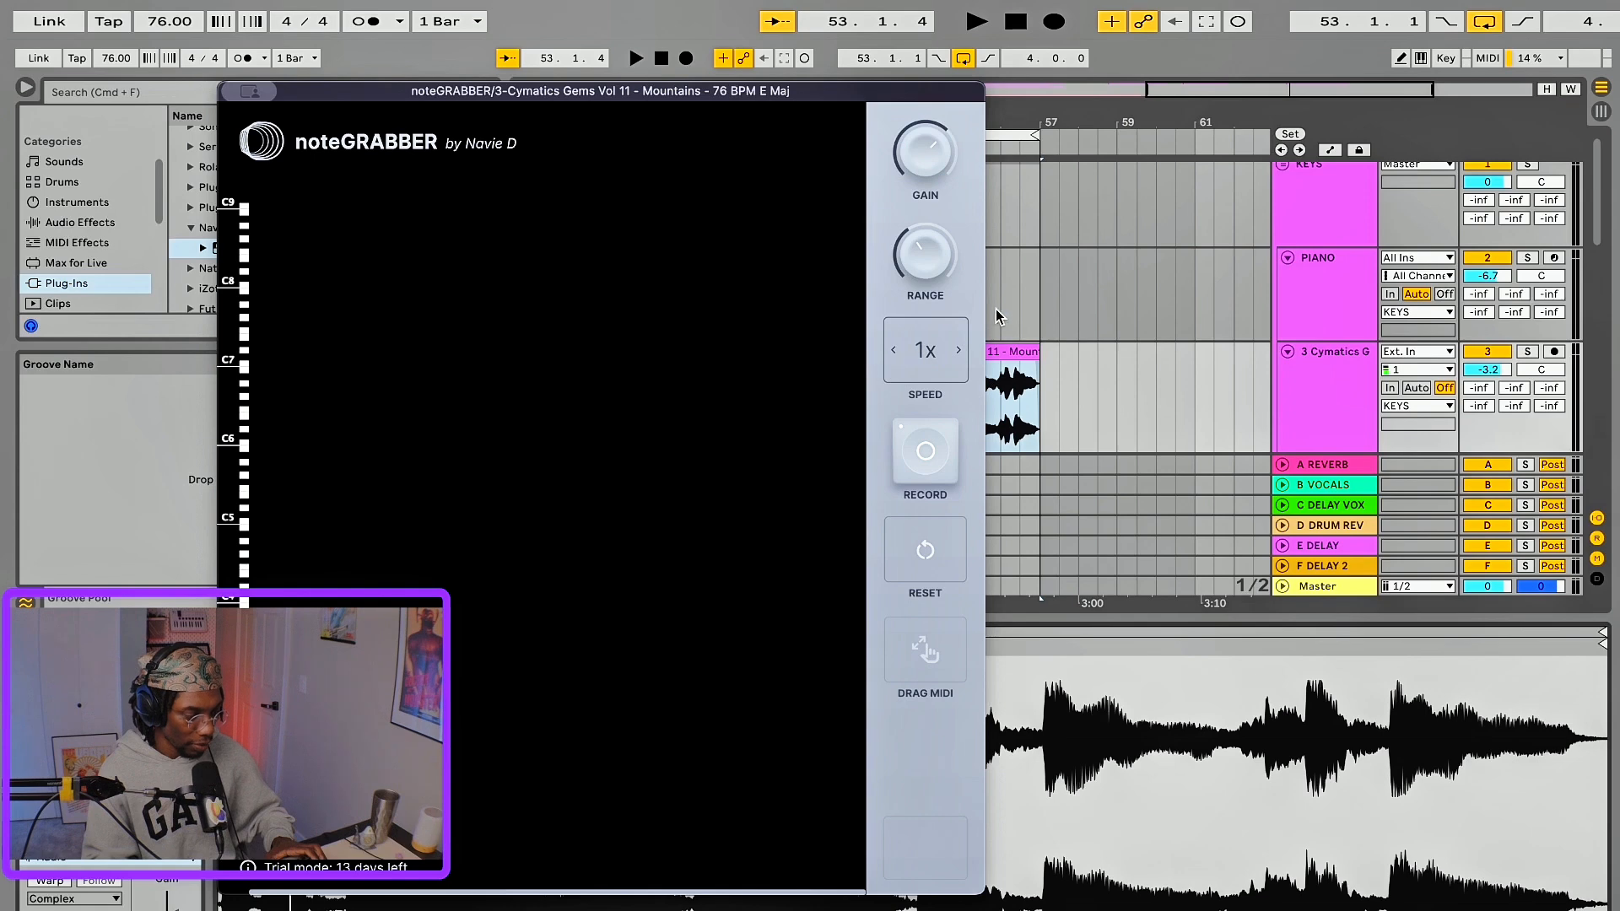
left_click(636, 58)
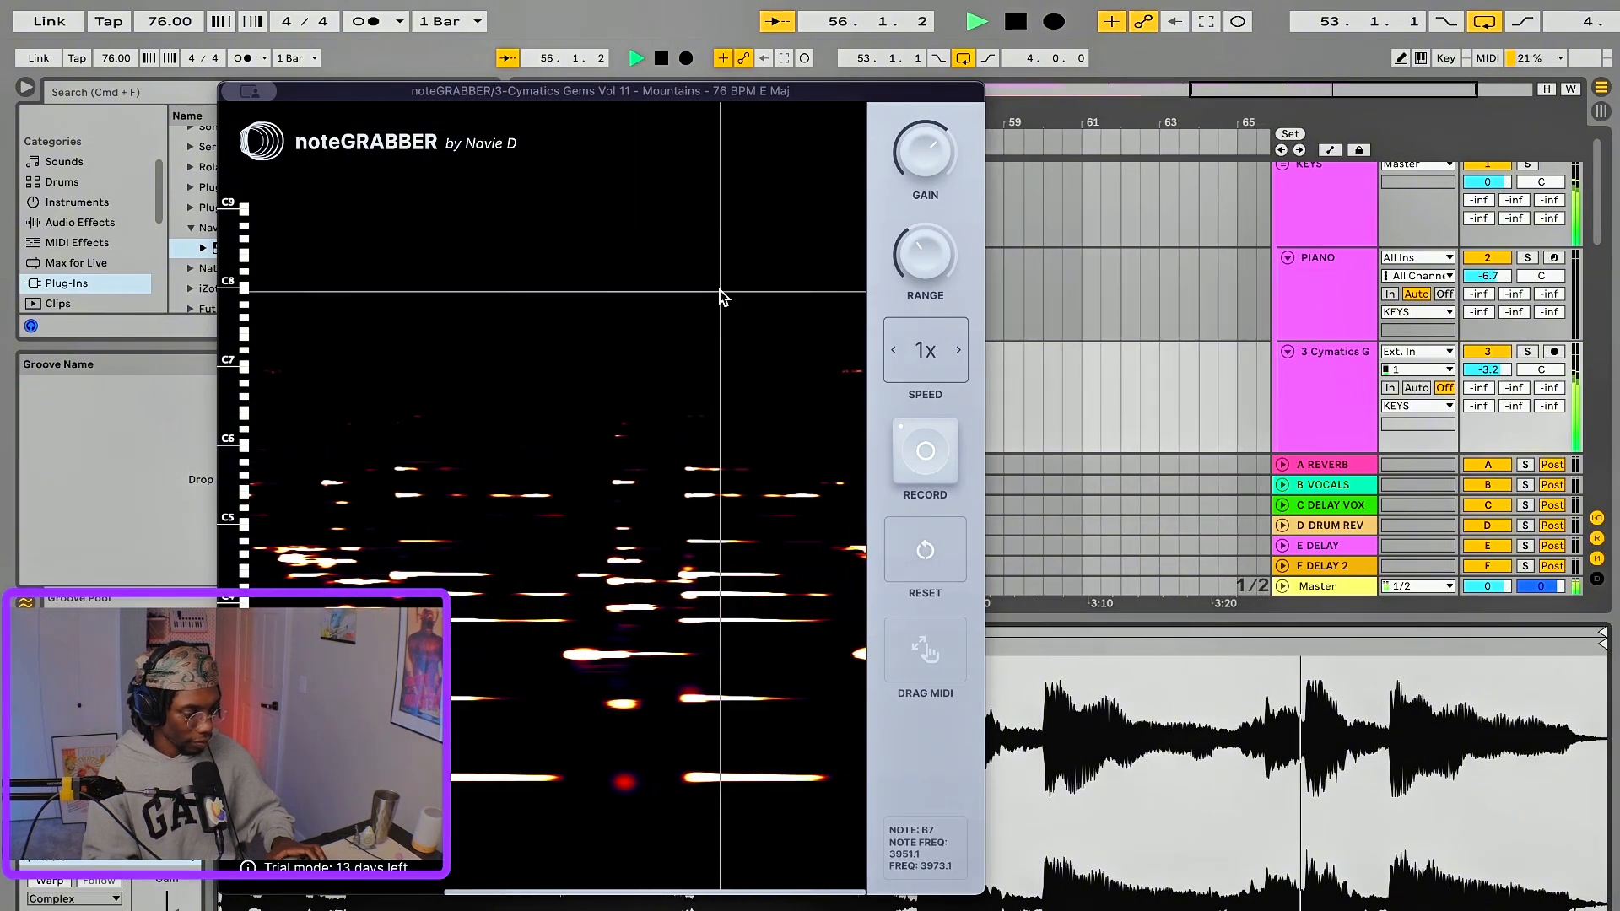
- End the noteGRABBER capture and place its extracted MIDI at bar 53 on the PIANO track, looping two bars
left_click(928, 453)
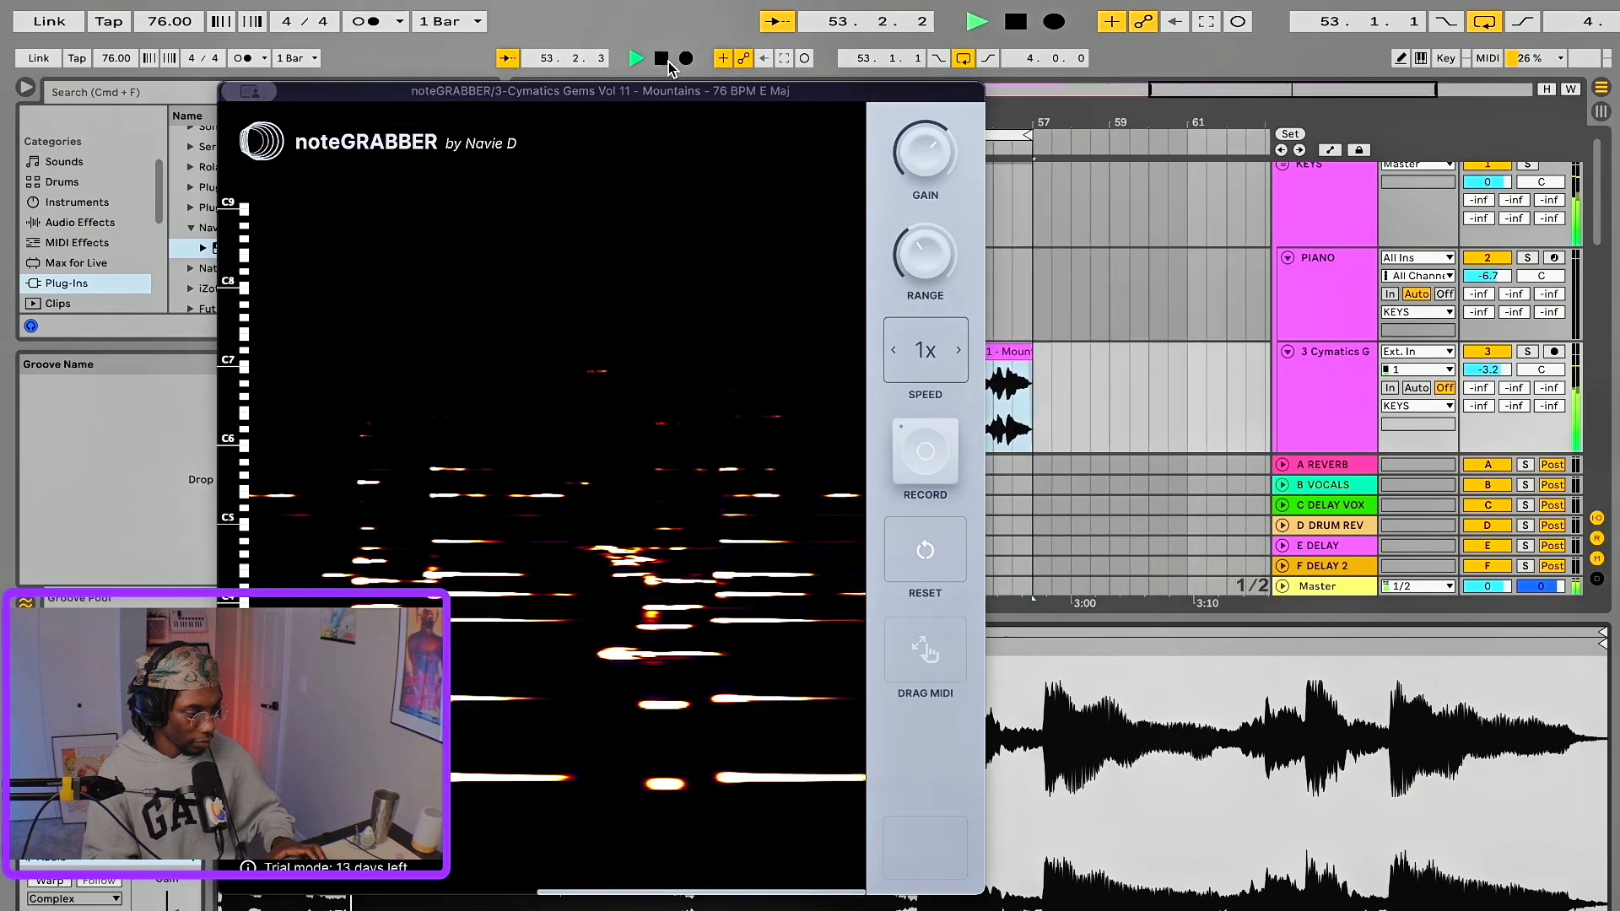
left_click(662, 59)
left_click_drag(662, 90, 494, 68)
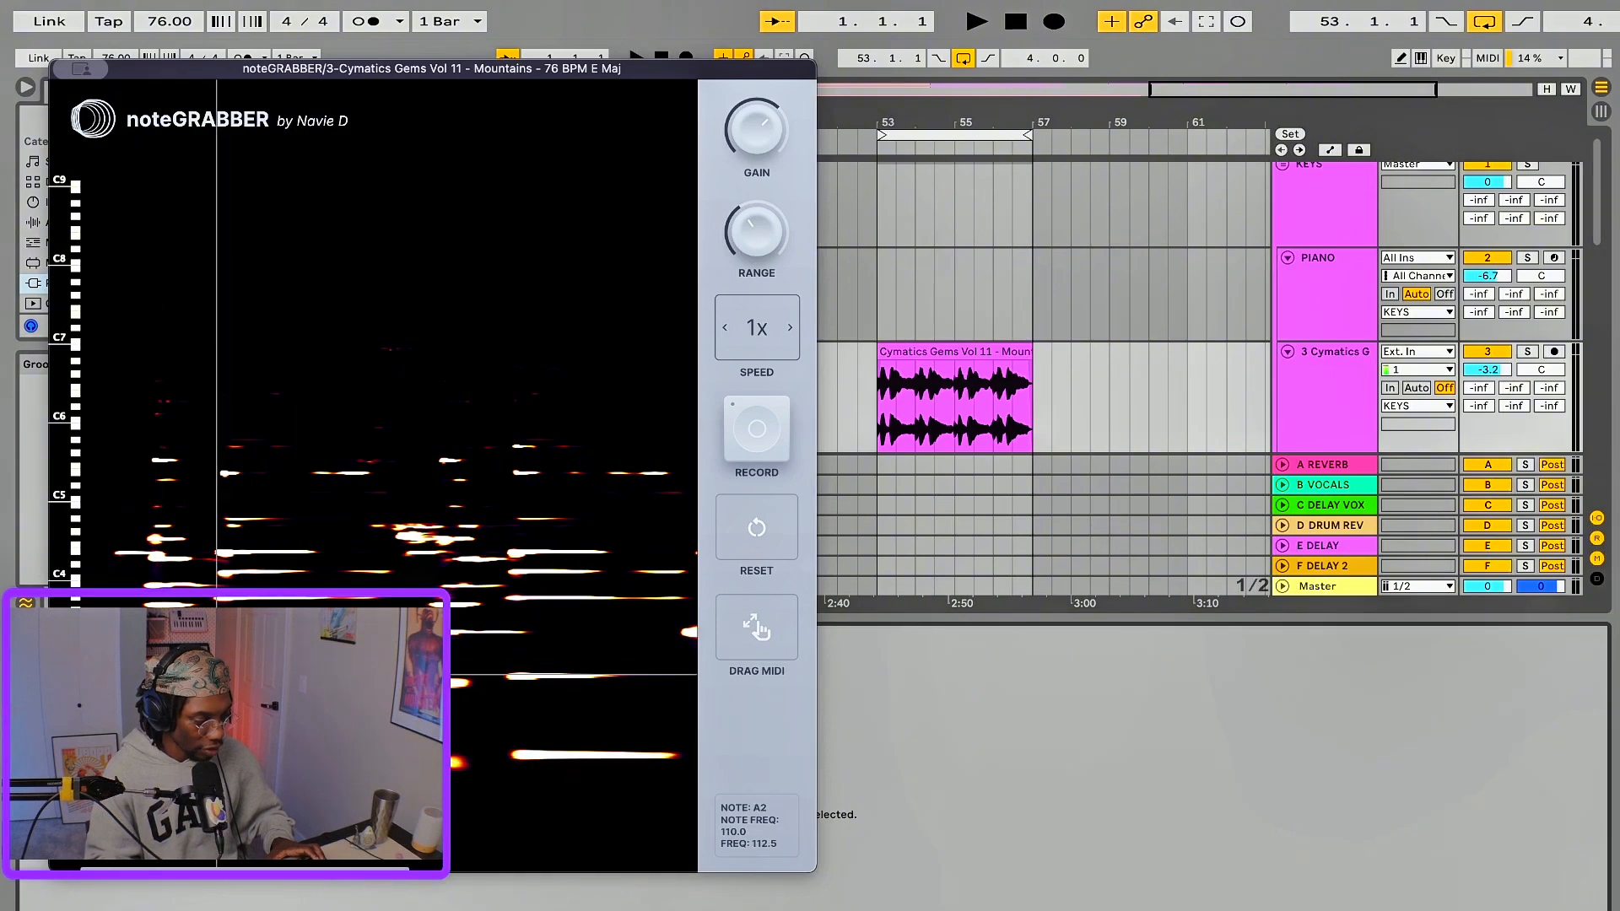
left_click(901, 409)
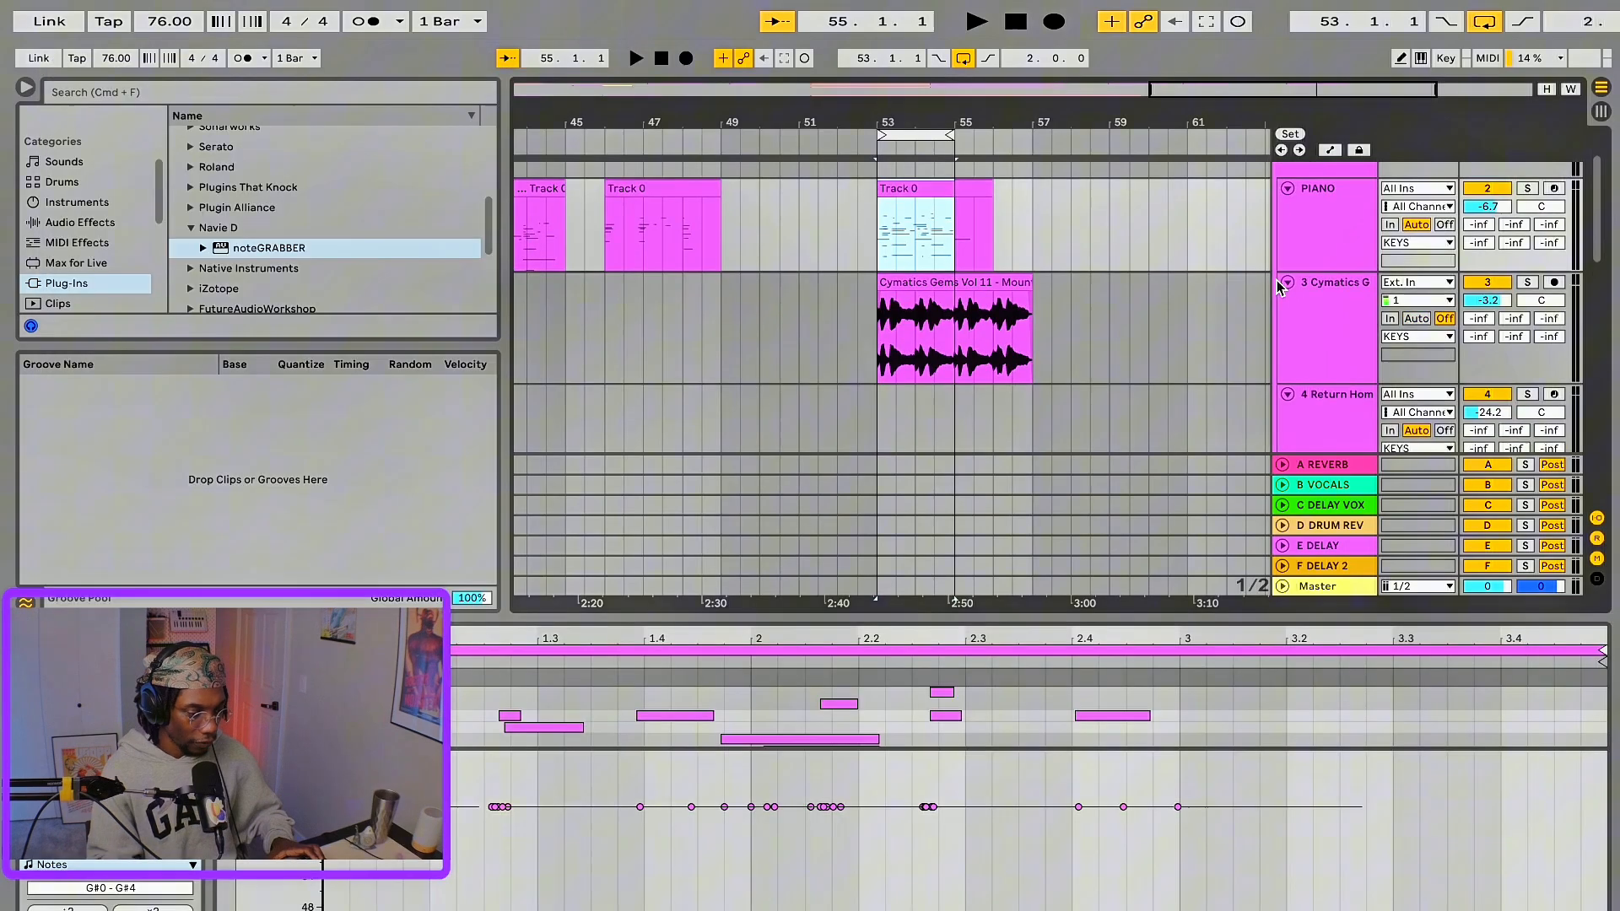
- Play the two-bar loop with the extracted MIDI and set the Cymatics track's volume to -11.8 dB
scroll(1278, 281, "down", 2)
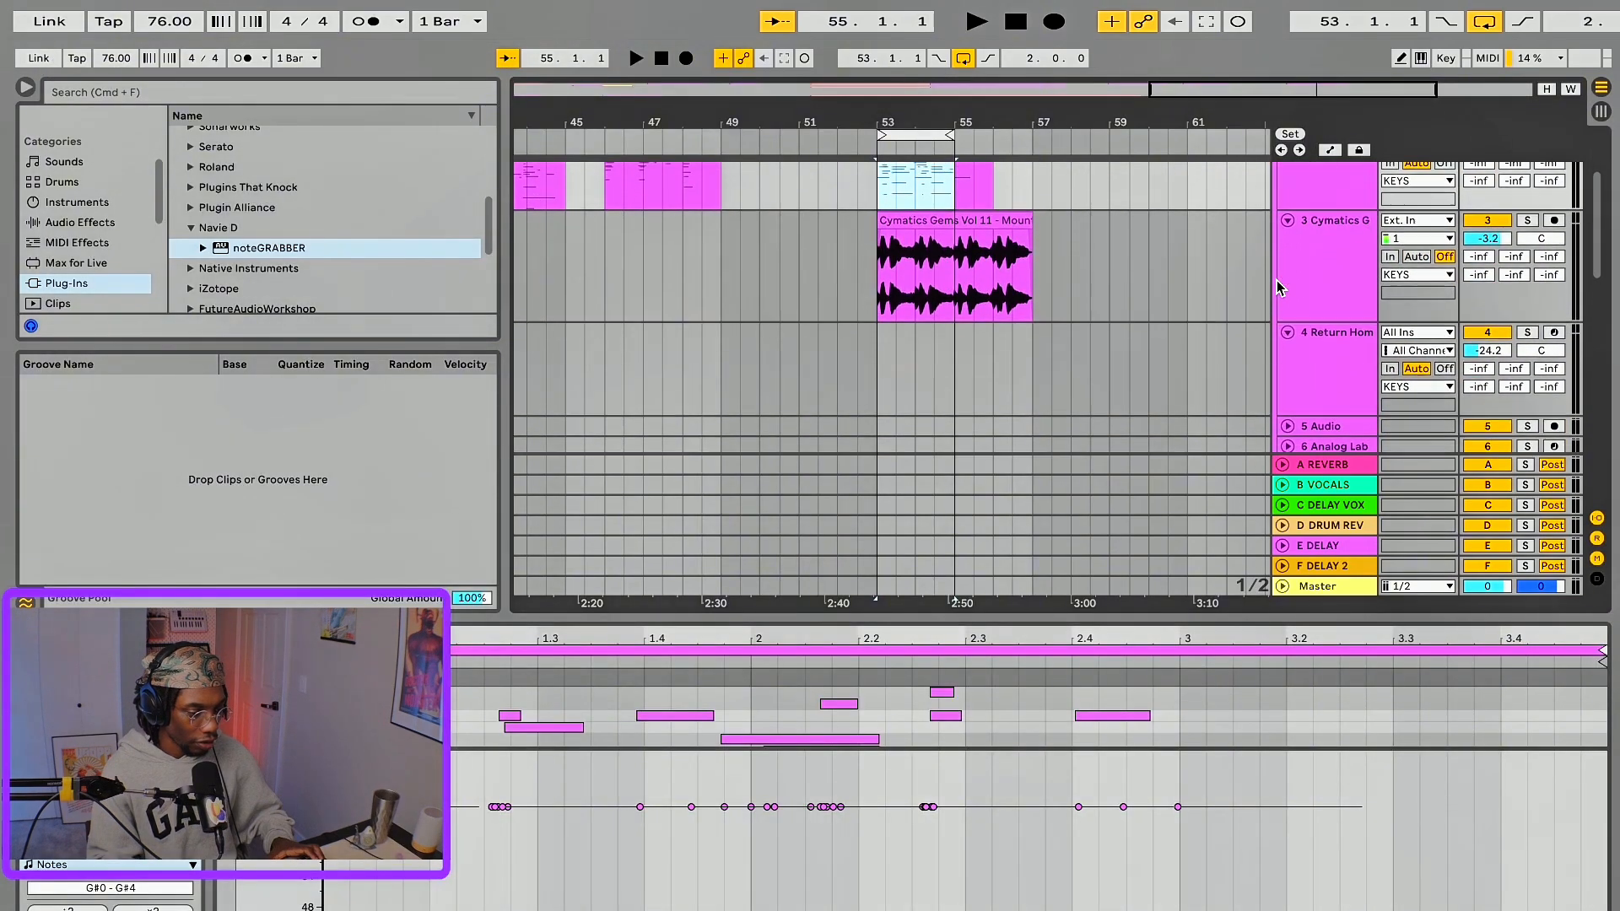
scroll(1277, 280, "up", 2)
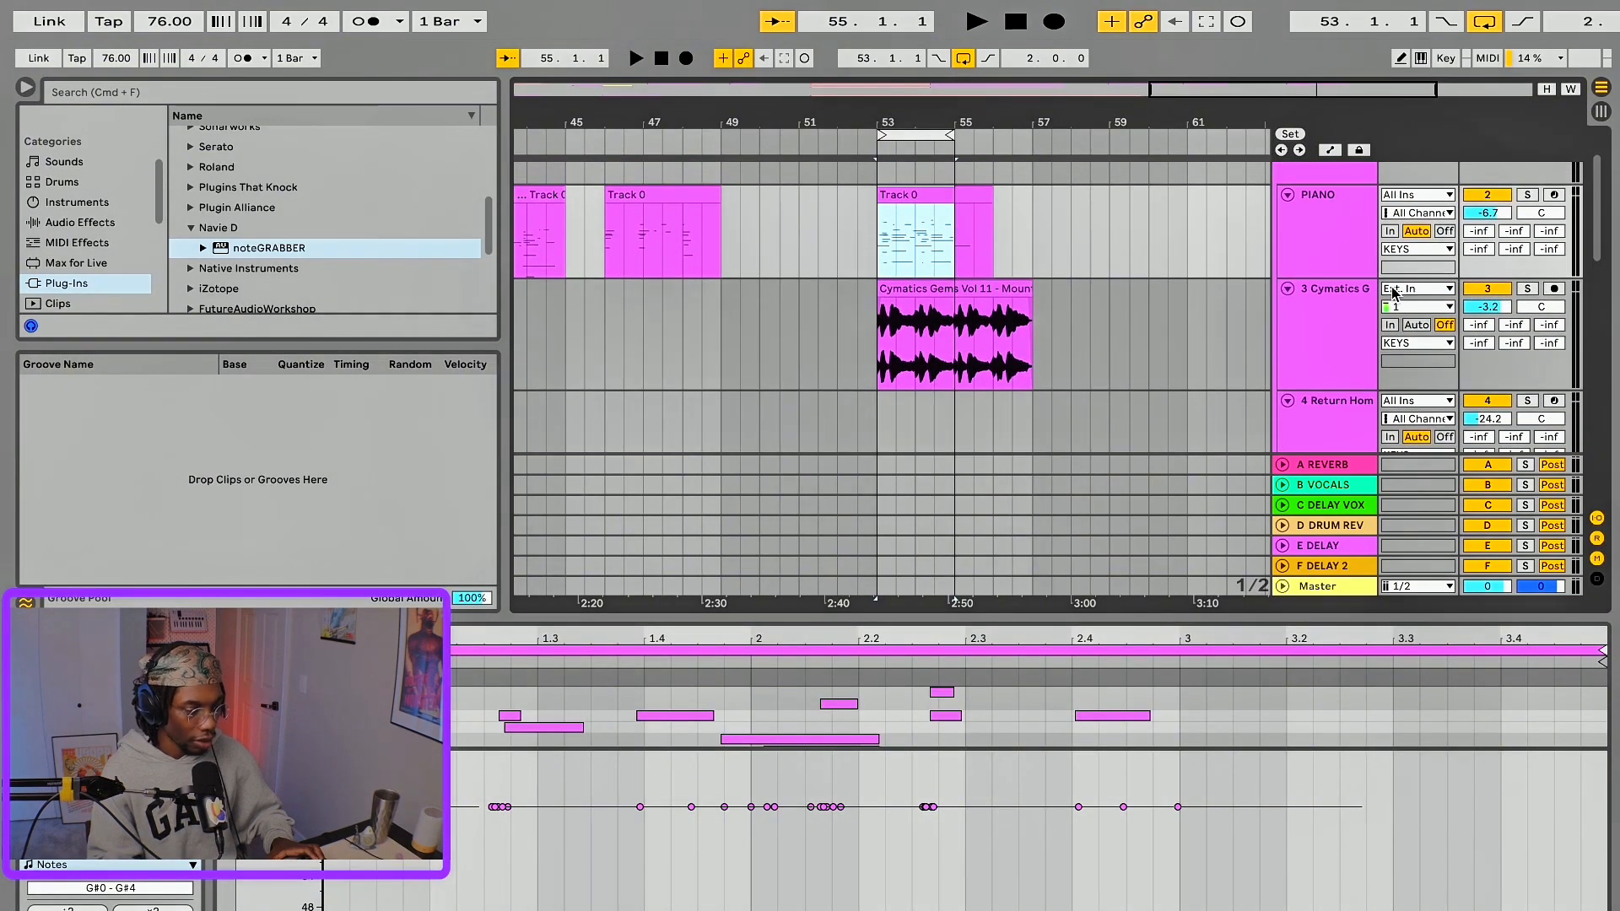
key("space")
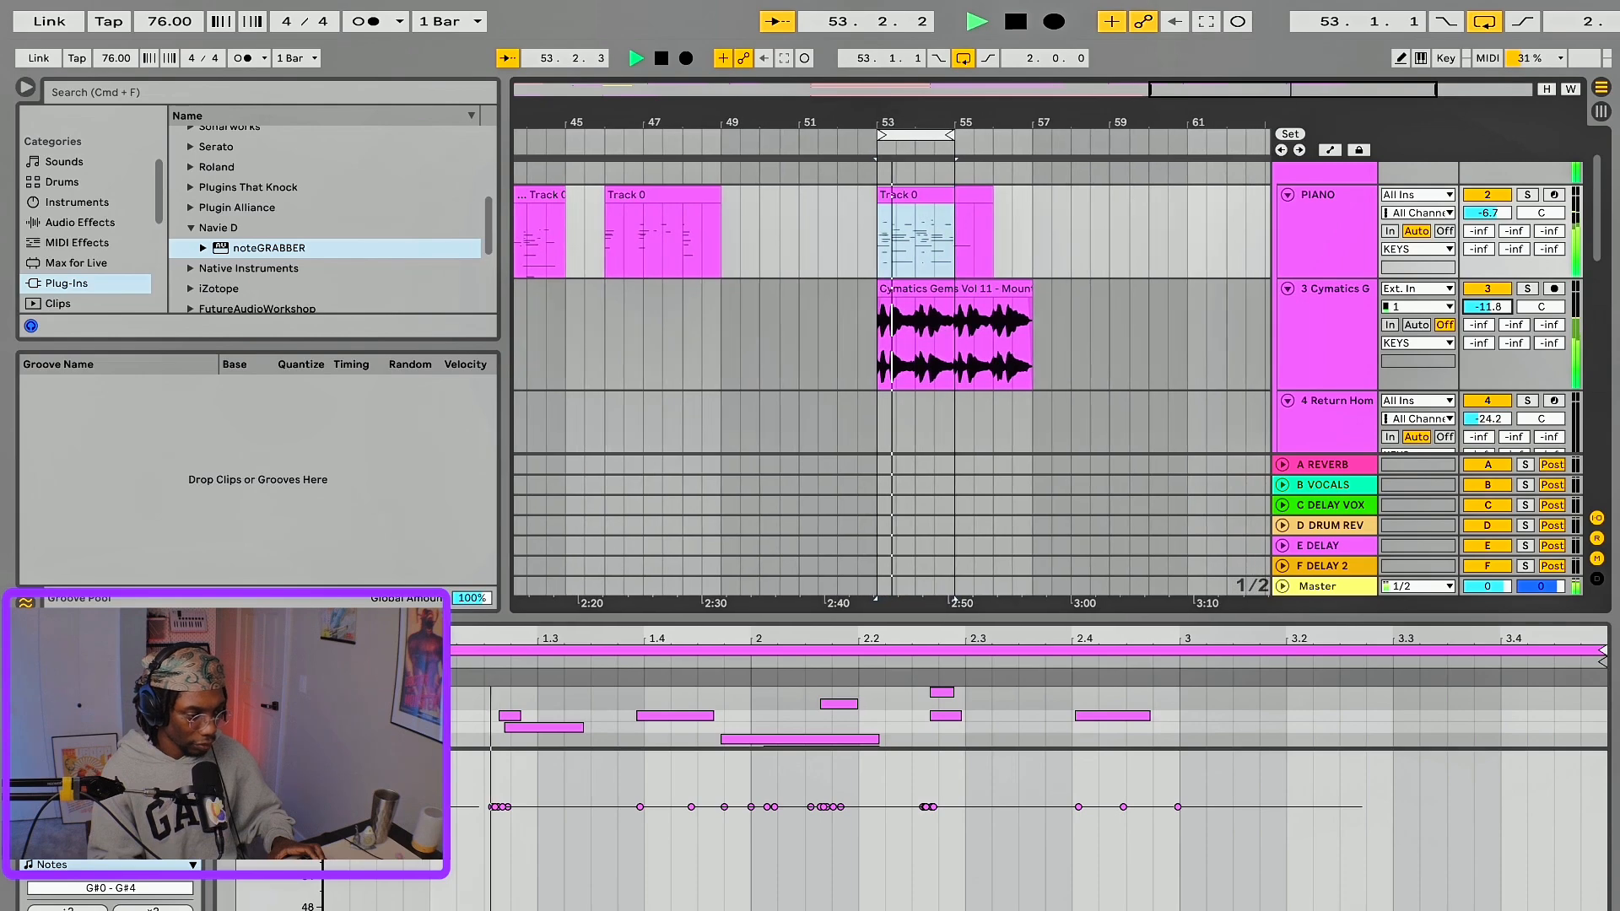
key("space")
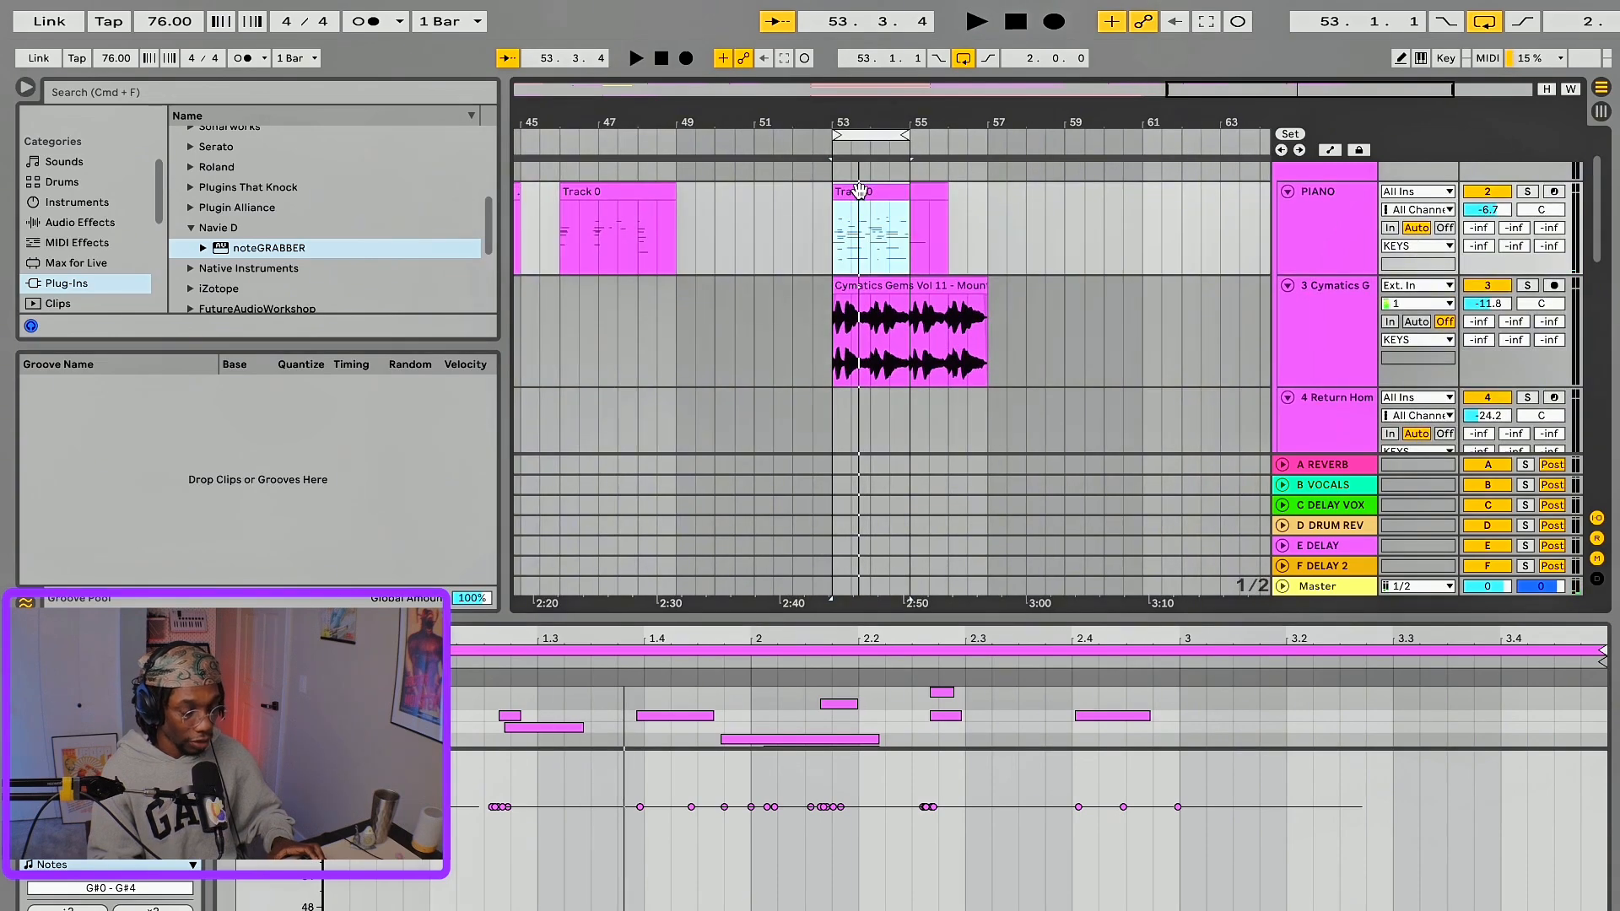
- Move the two-bar Track 0 clip to bar 53 on the Kontakt 7 track and play it with the track's F send at -27.5
left_click_drag(859, 191, 877, 271)
key("space")
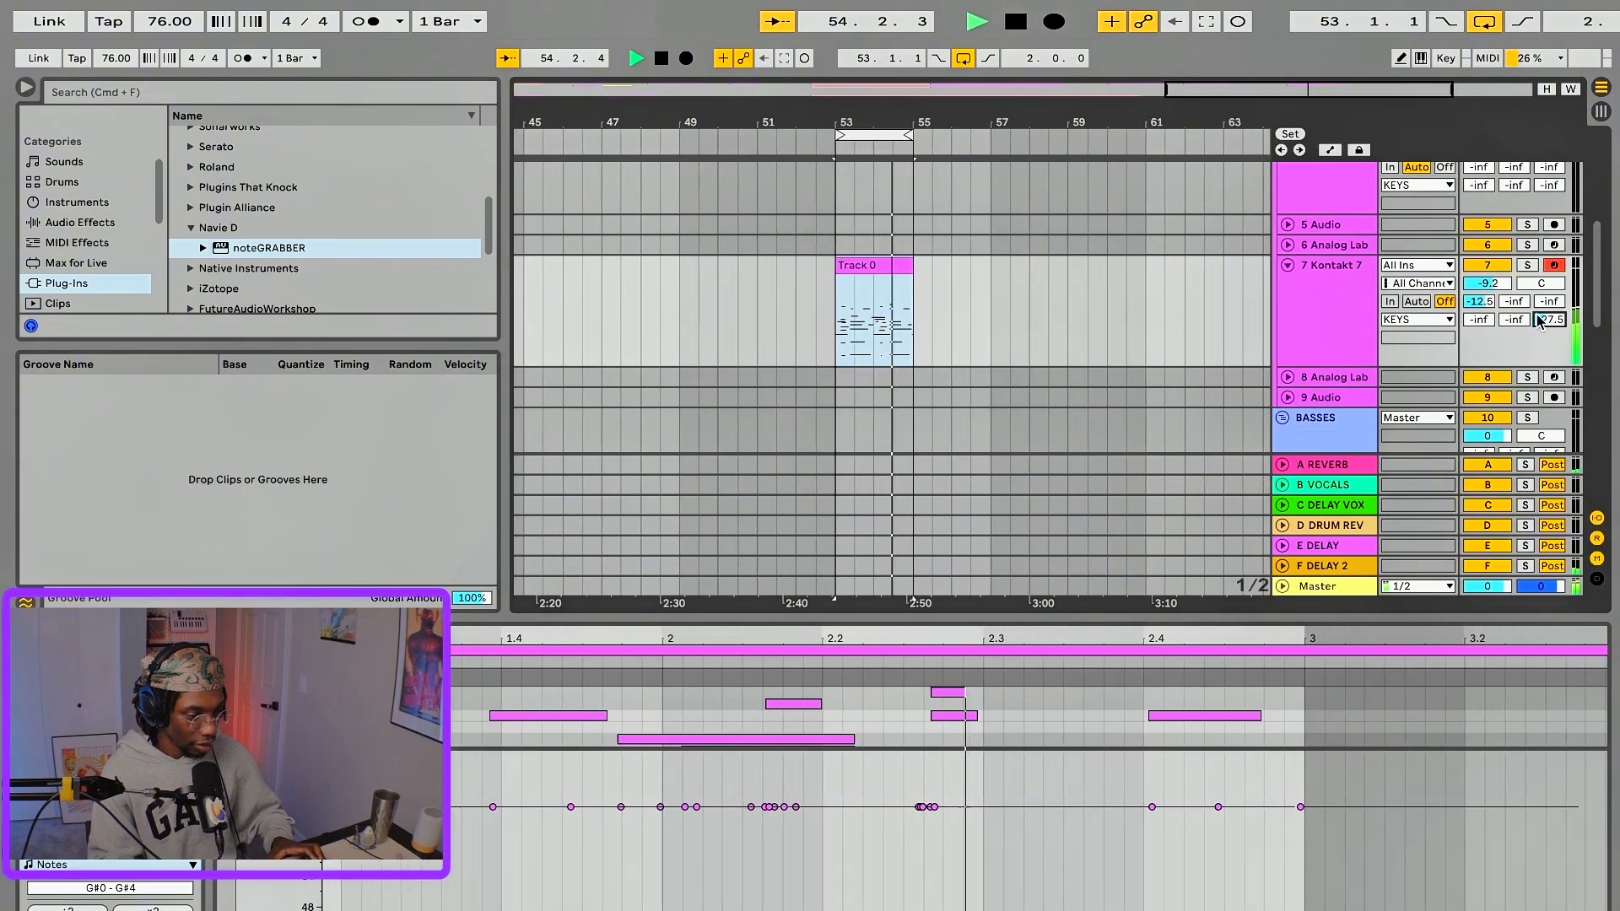
scroll(1111, 269, "up", 2)
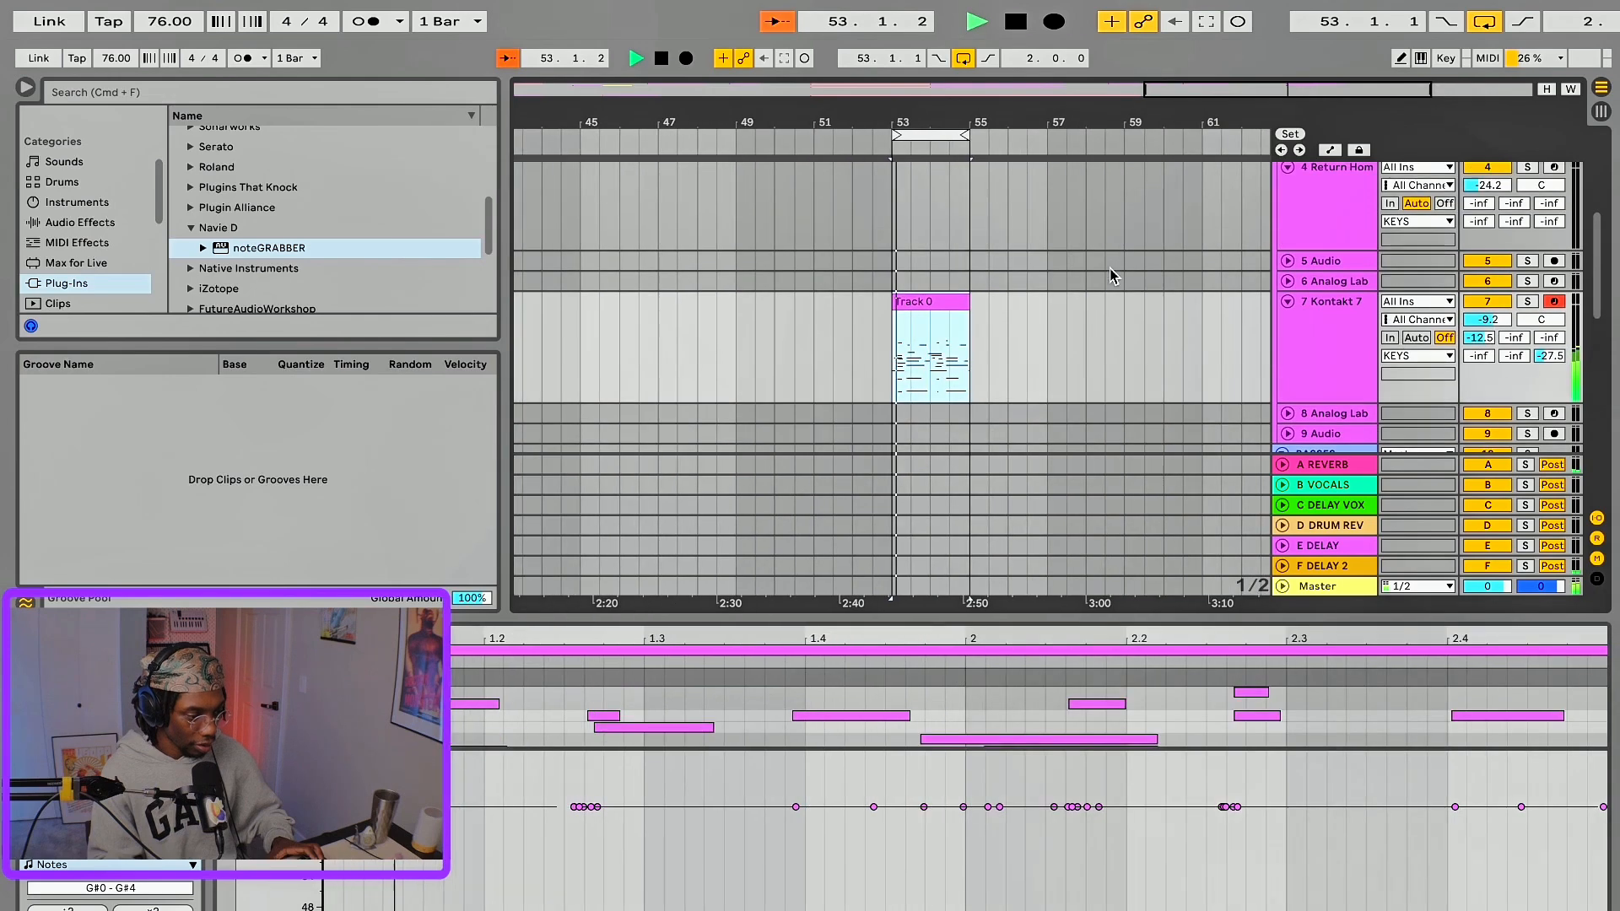
- Examine the Track 0 clip's notes in the enlarged note editor during playback, and restore the arrangement view
scroll(1110, 277, "up", 2)
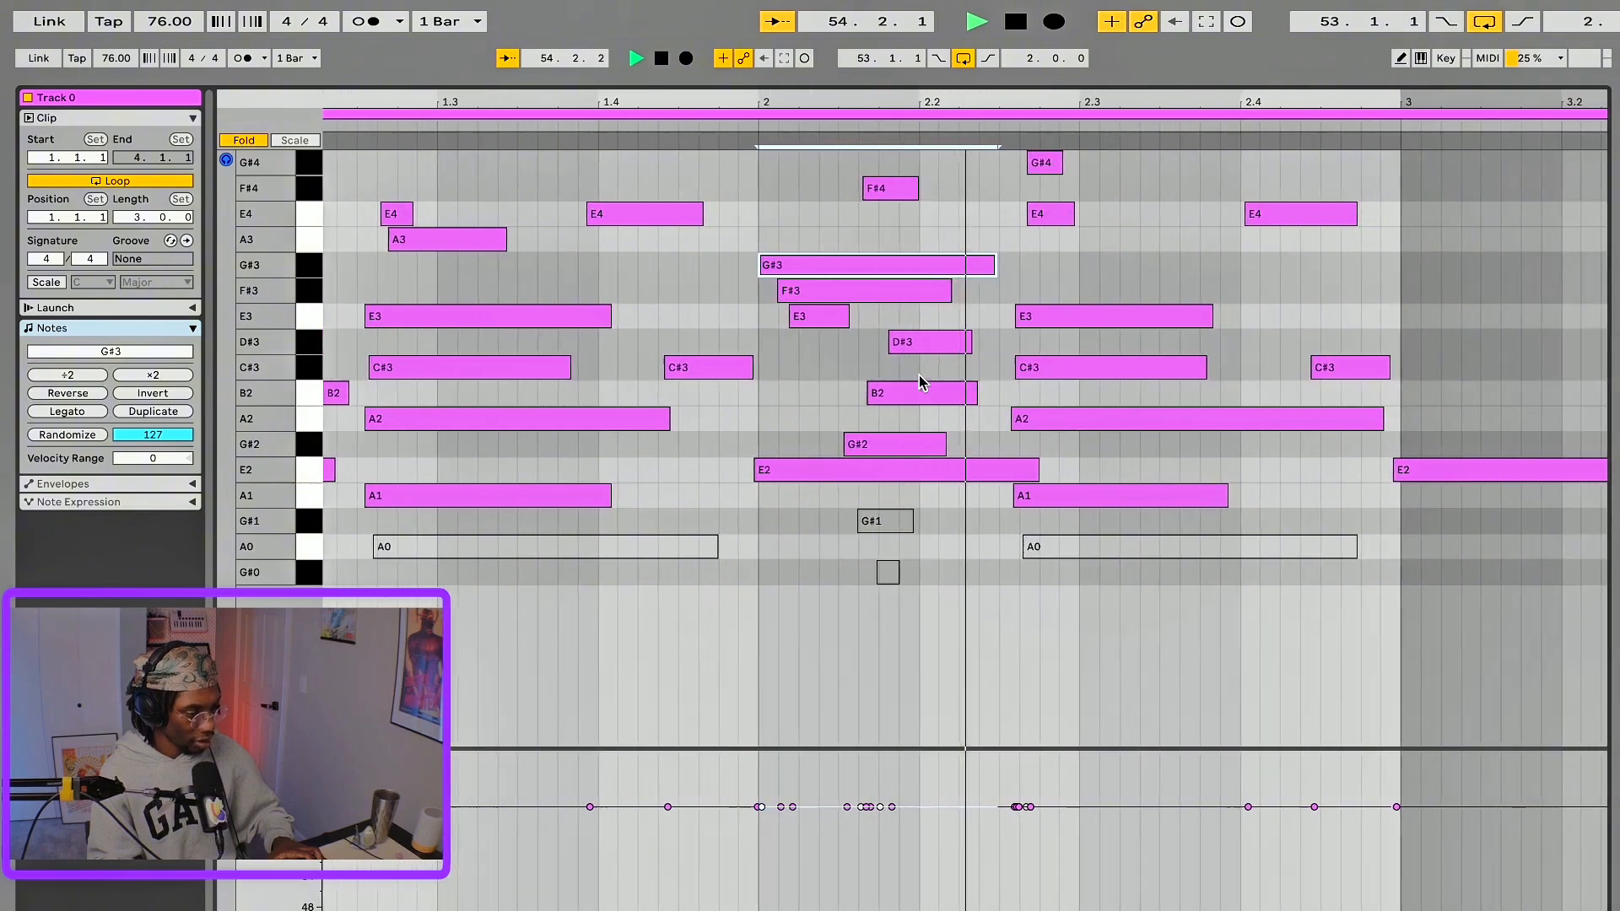
key("space")
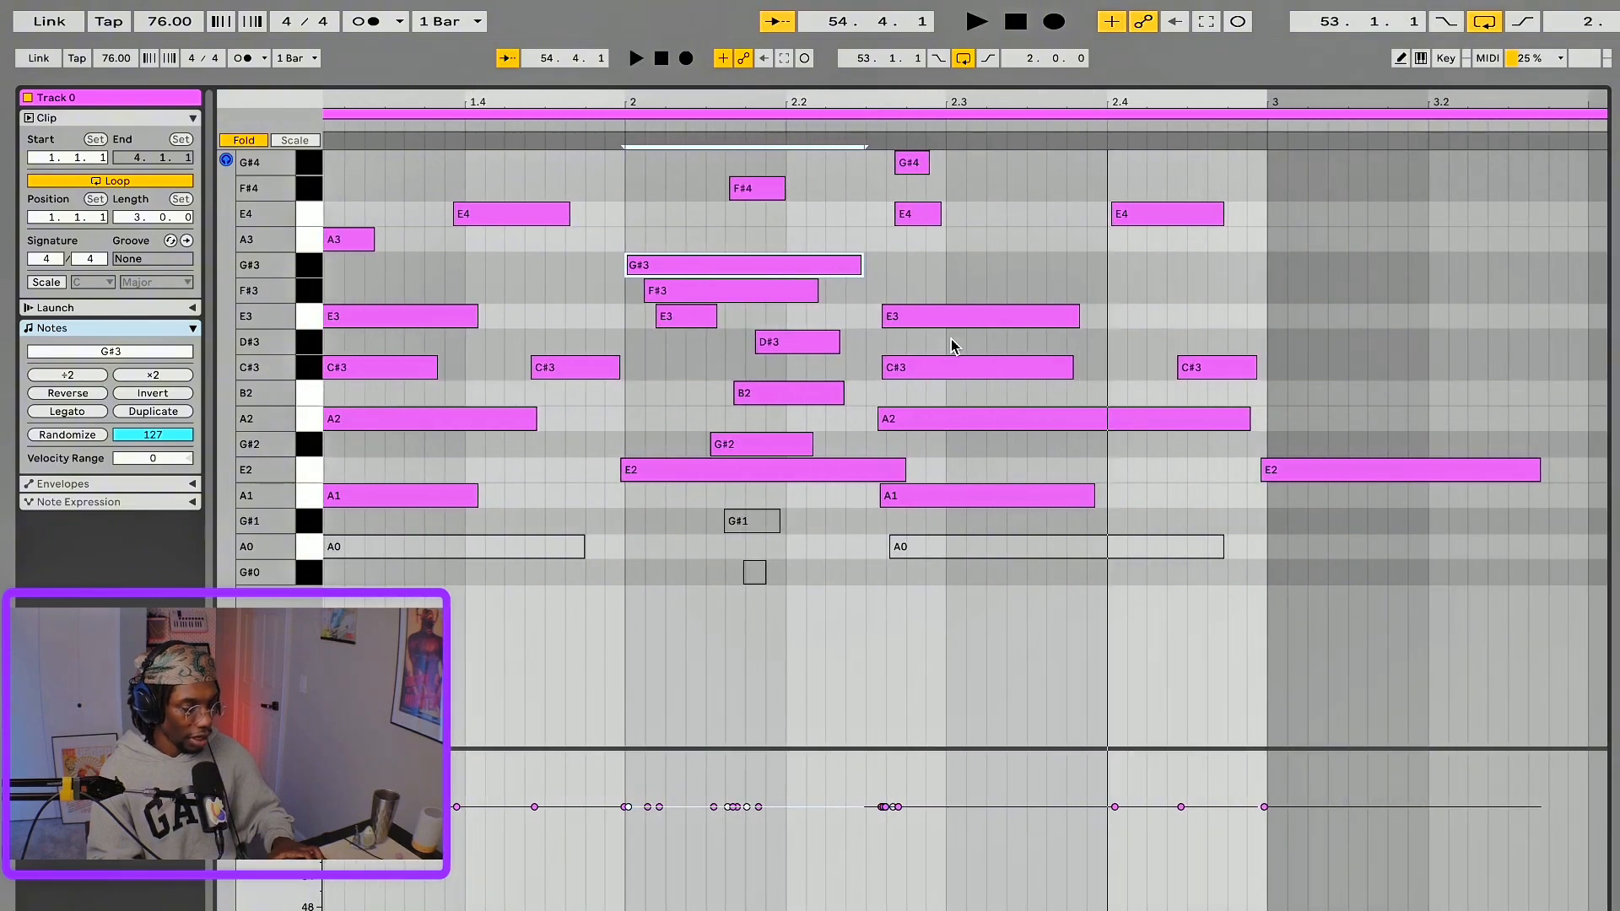
scroll(949, 337, "right", 1)
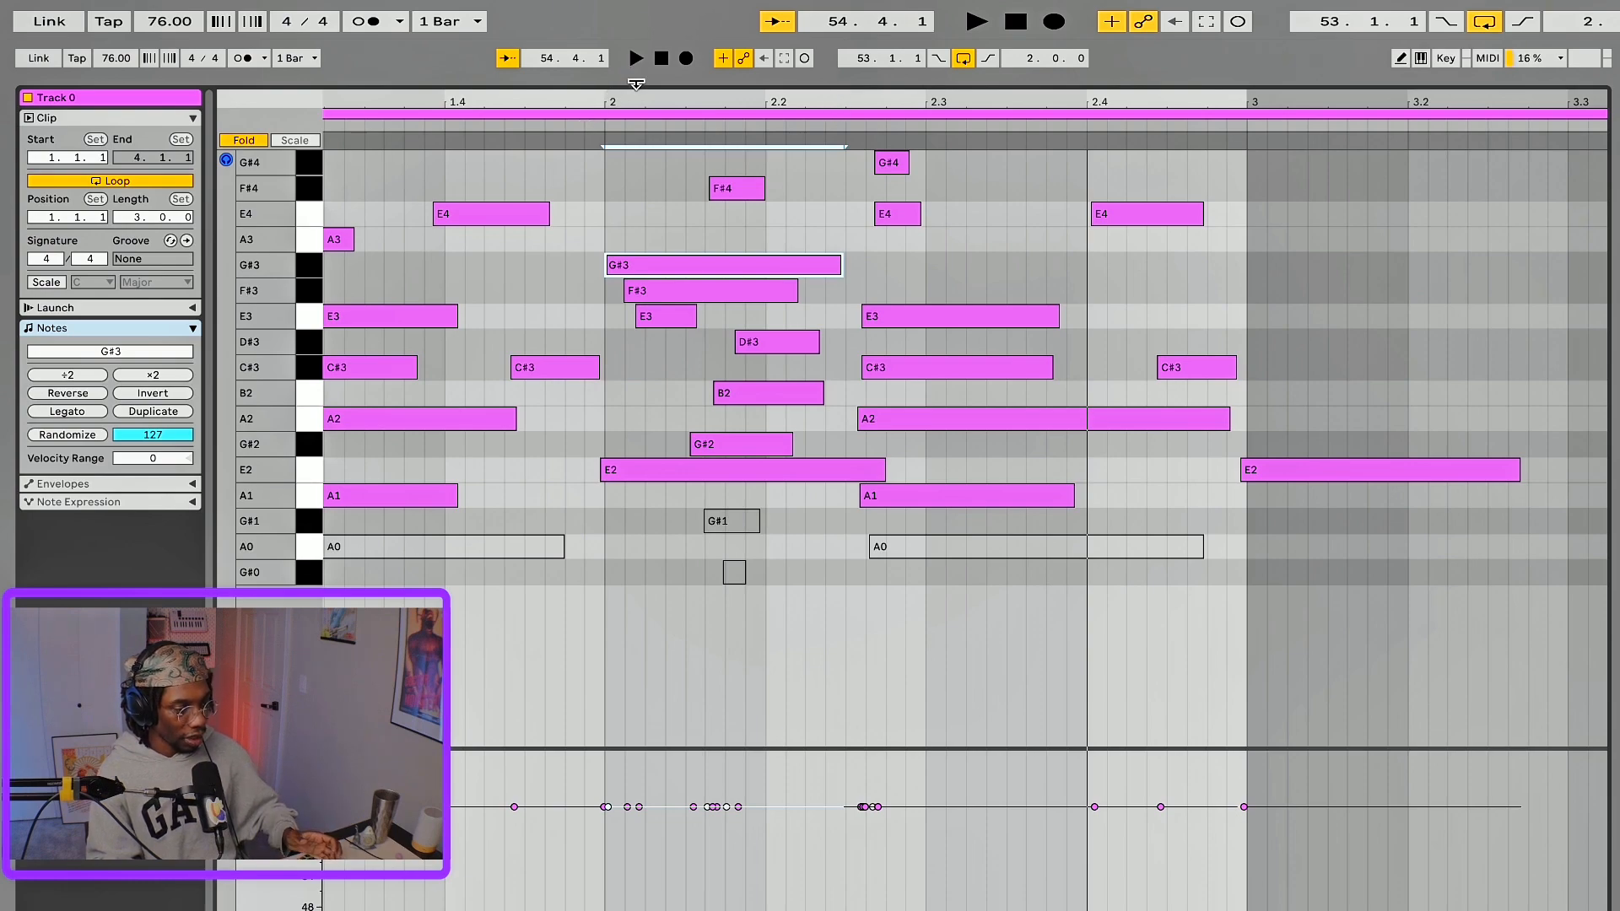
left_click_drag(637, 83, 638, 652)
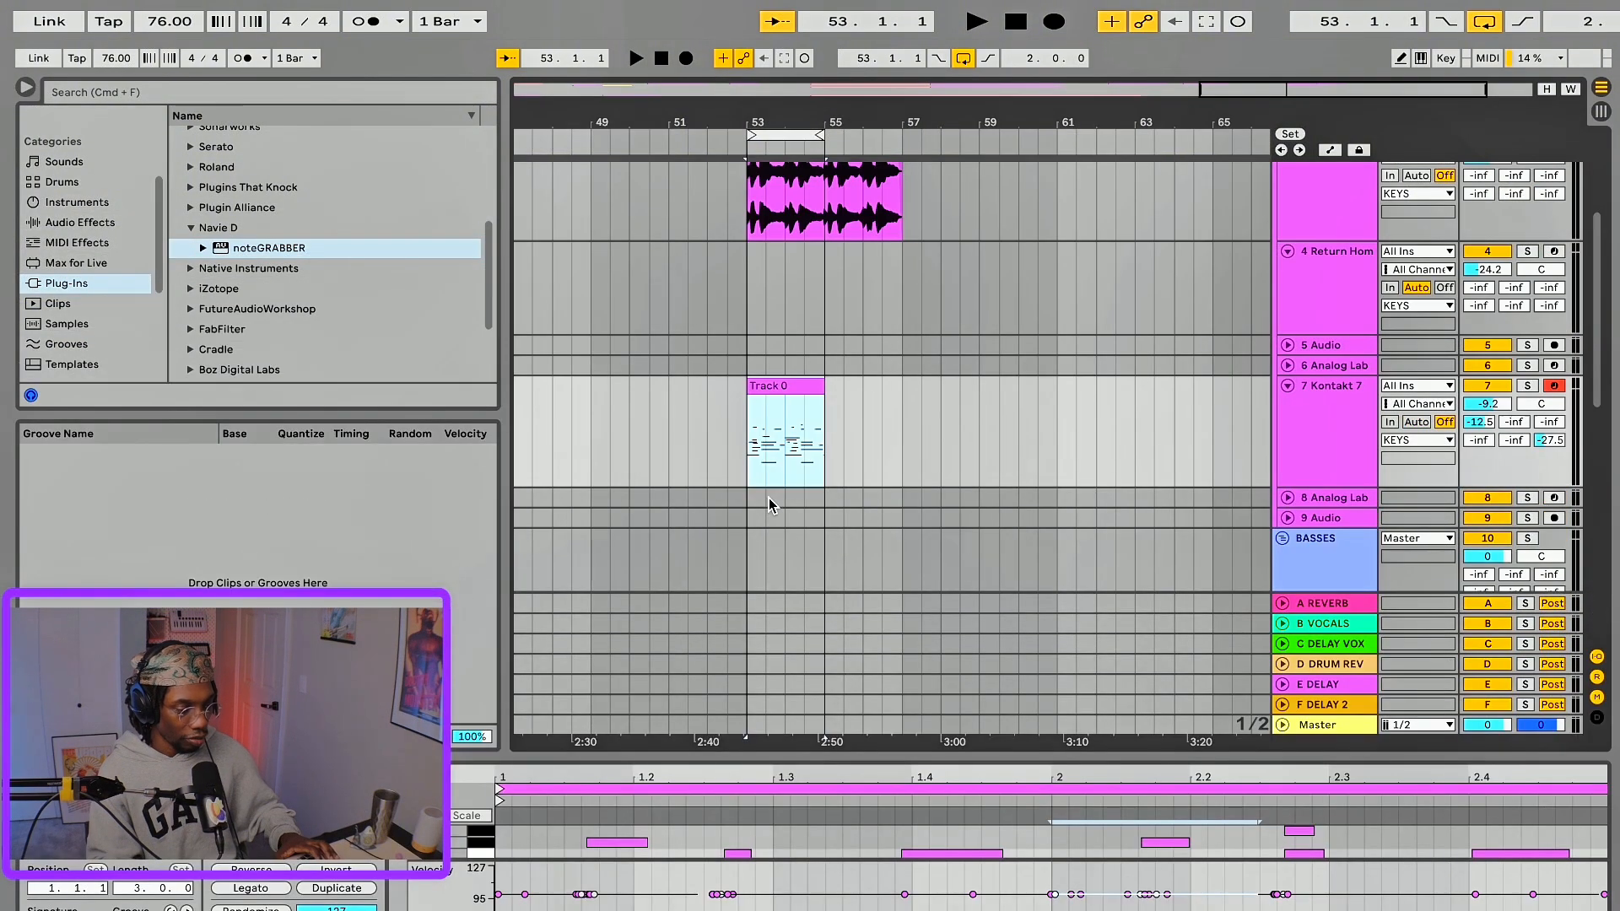
- Copy the Cymatics audio clip to bar 55 on the PIANO track and convert it to MIDI
scroll(767, 498, "up", 3)
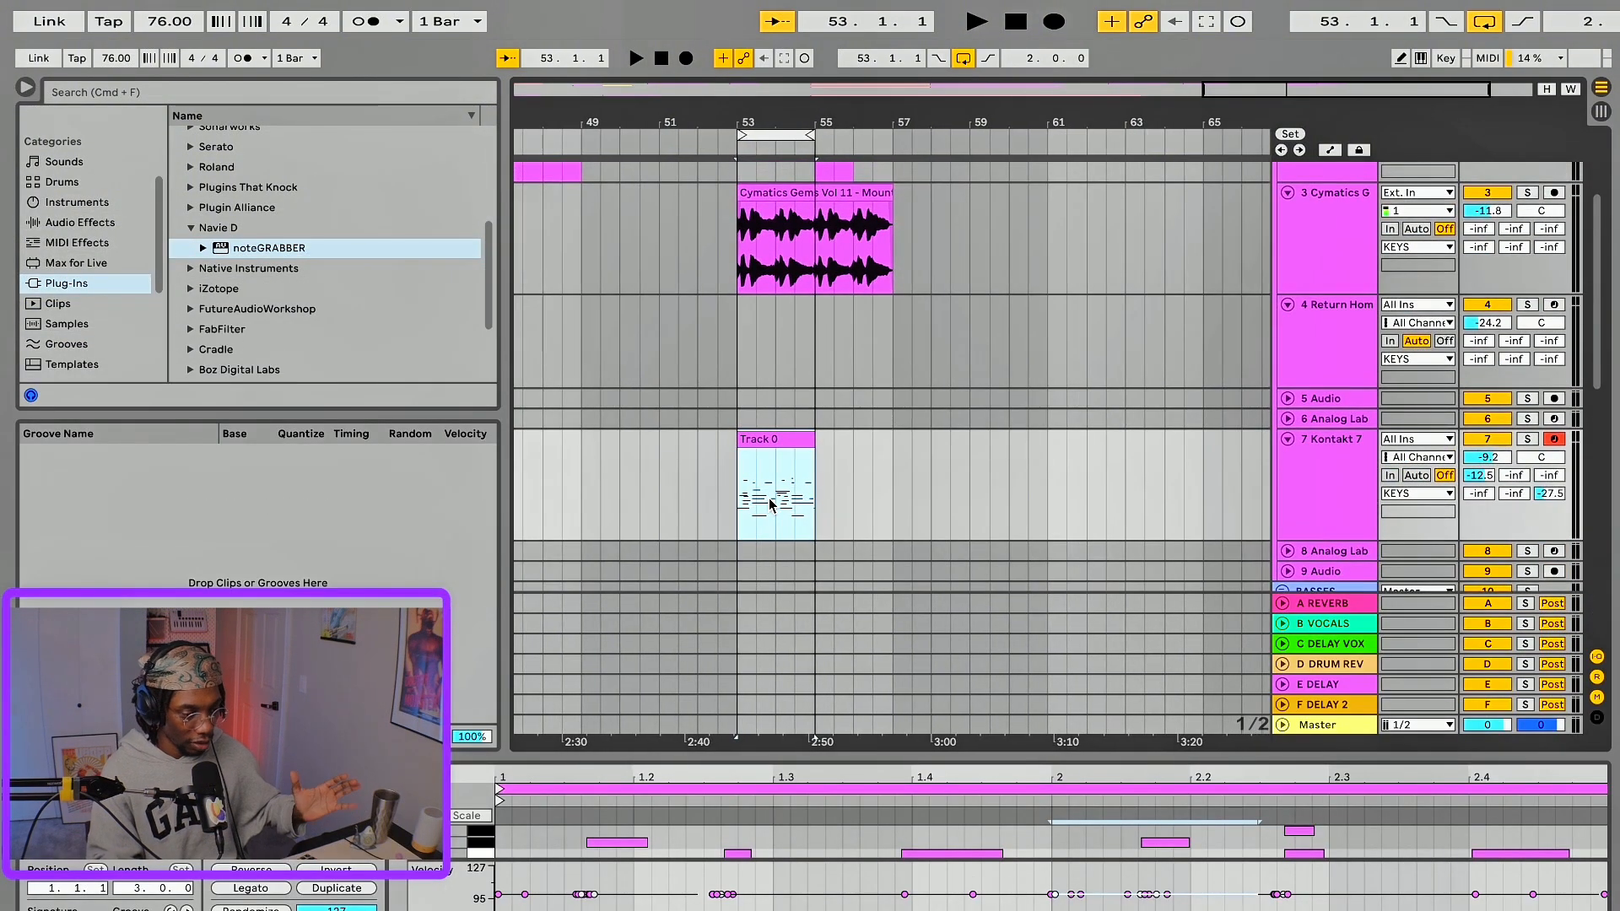
scroll(770, 505, "up", 1)
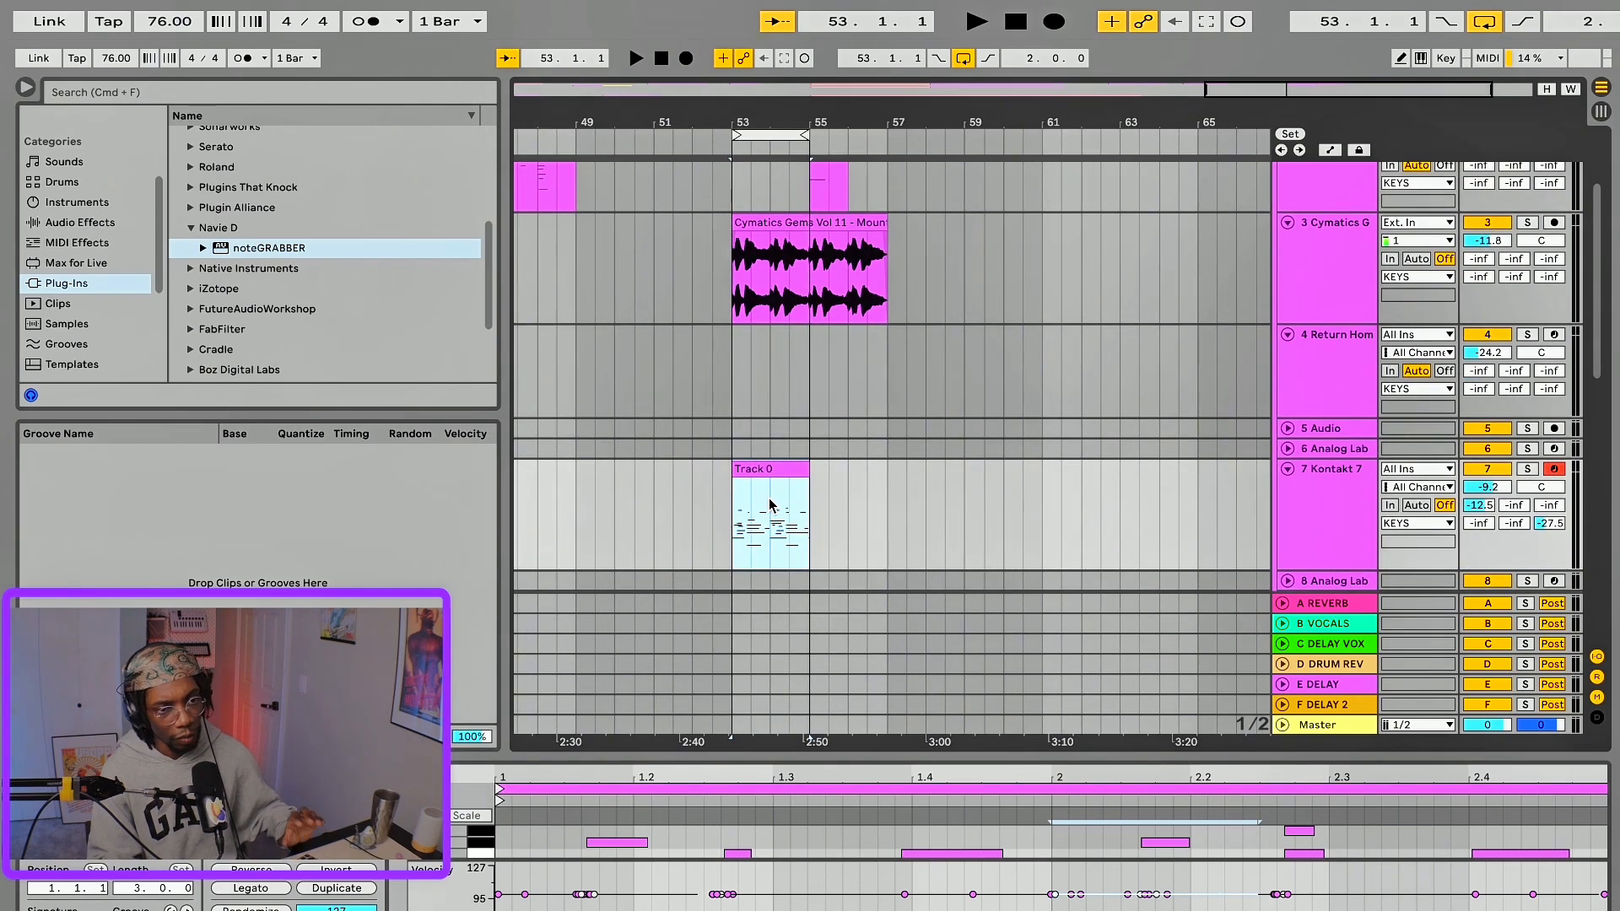
scroll(770, 481, "up", 3)
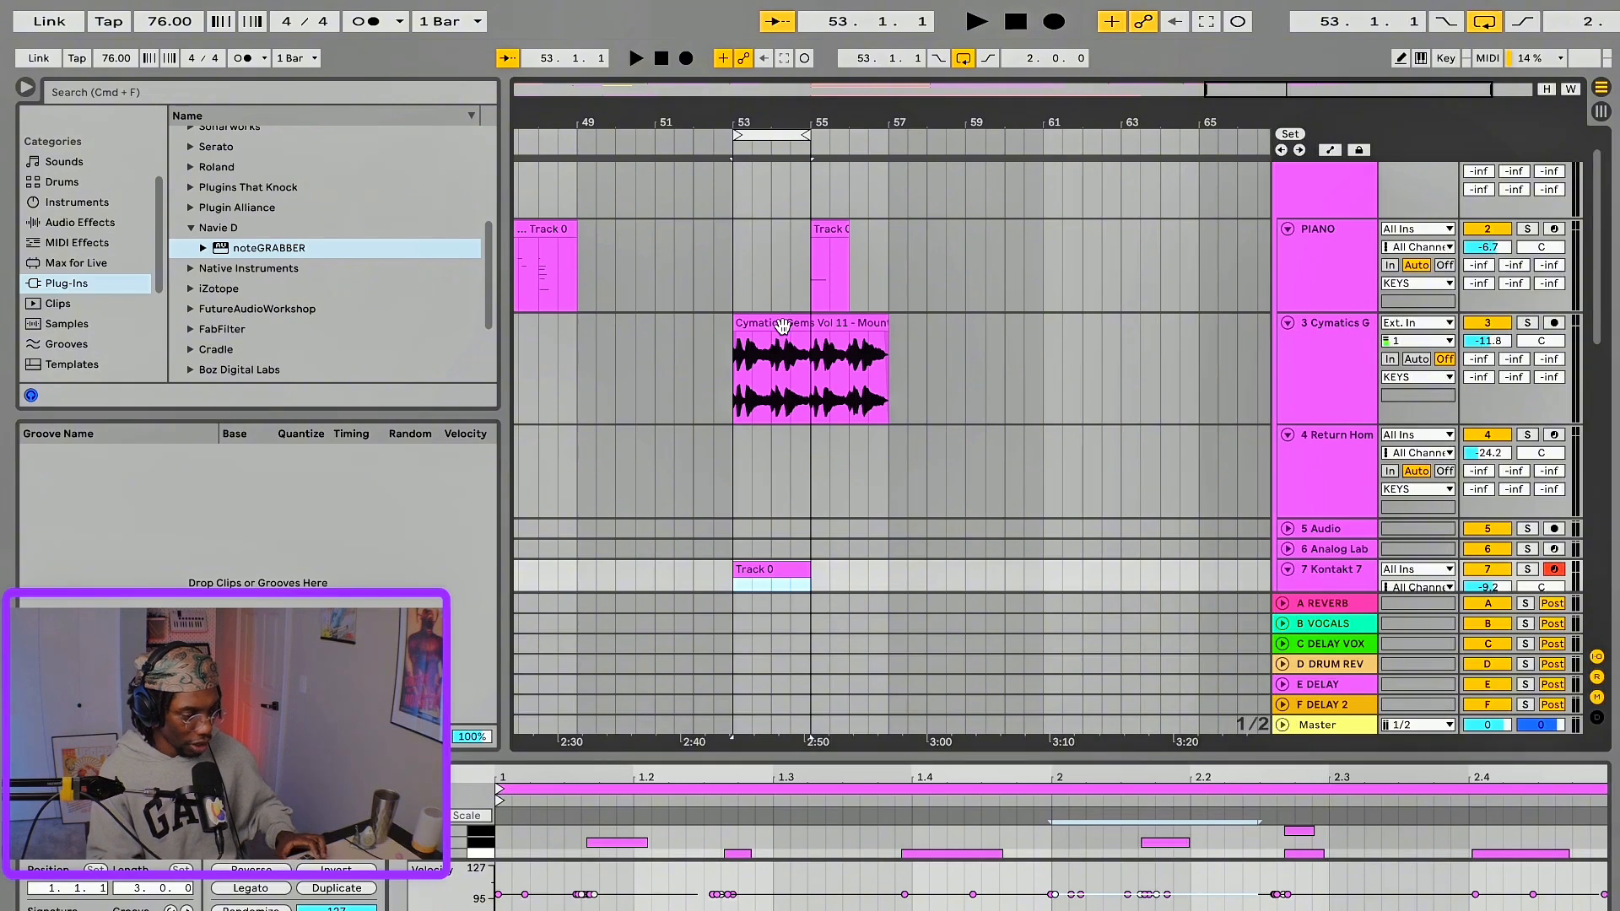
left_click_drag(779, 327, 875, 281)
left_click(750, 525)
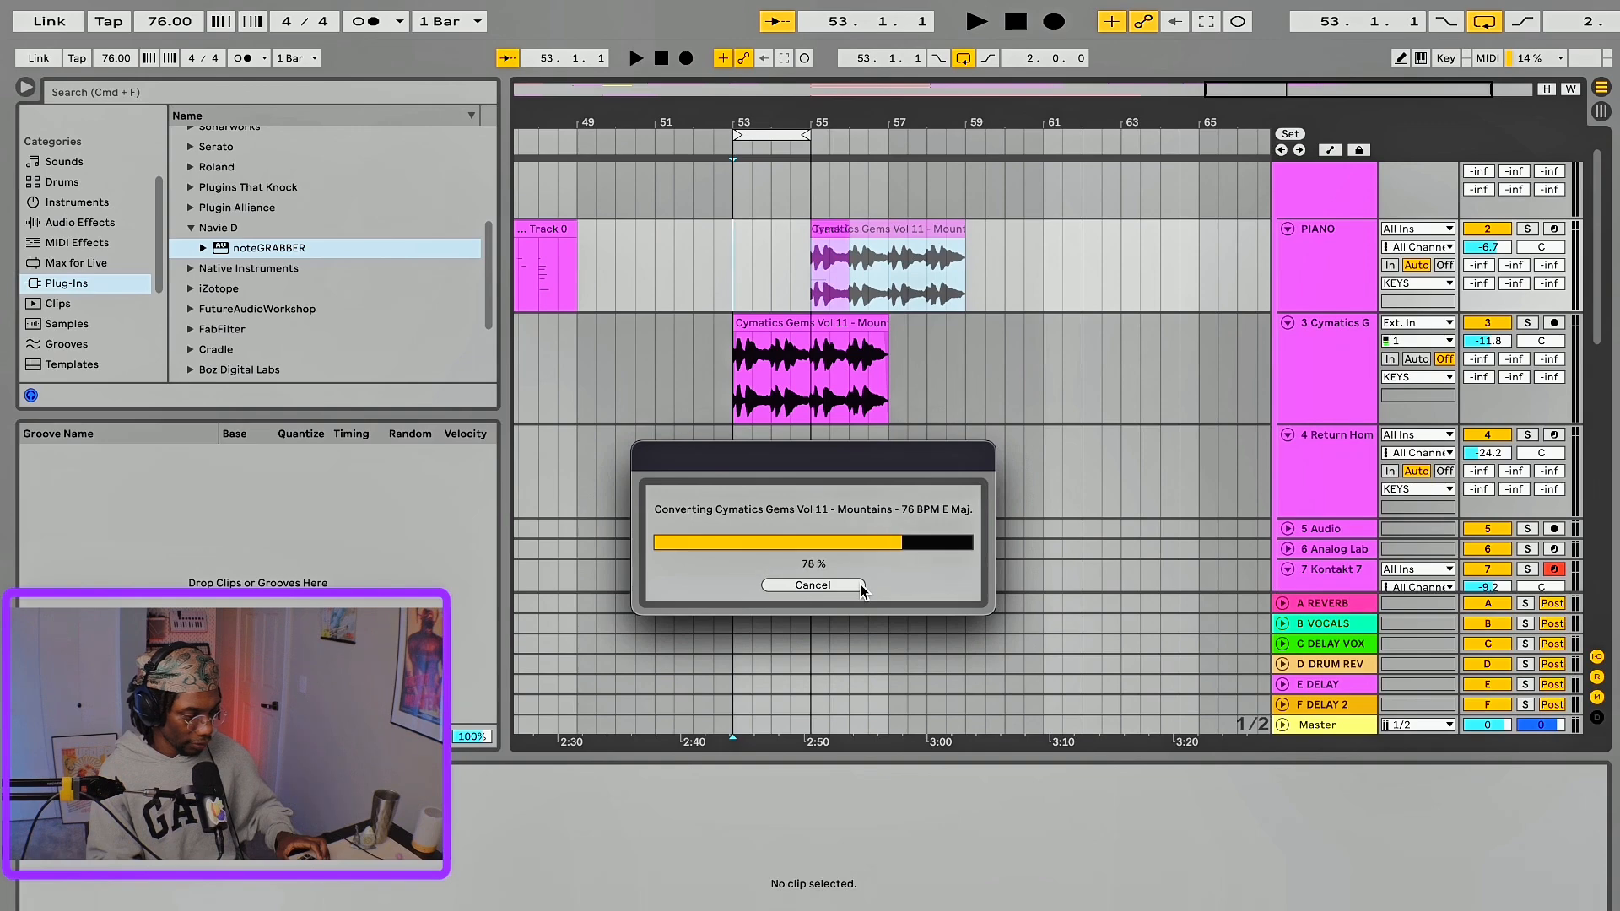
- Line up the converted MIDI and a second Cymatics audio clip at bar 55, and play the four-bar loop for comparison
key("space")
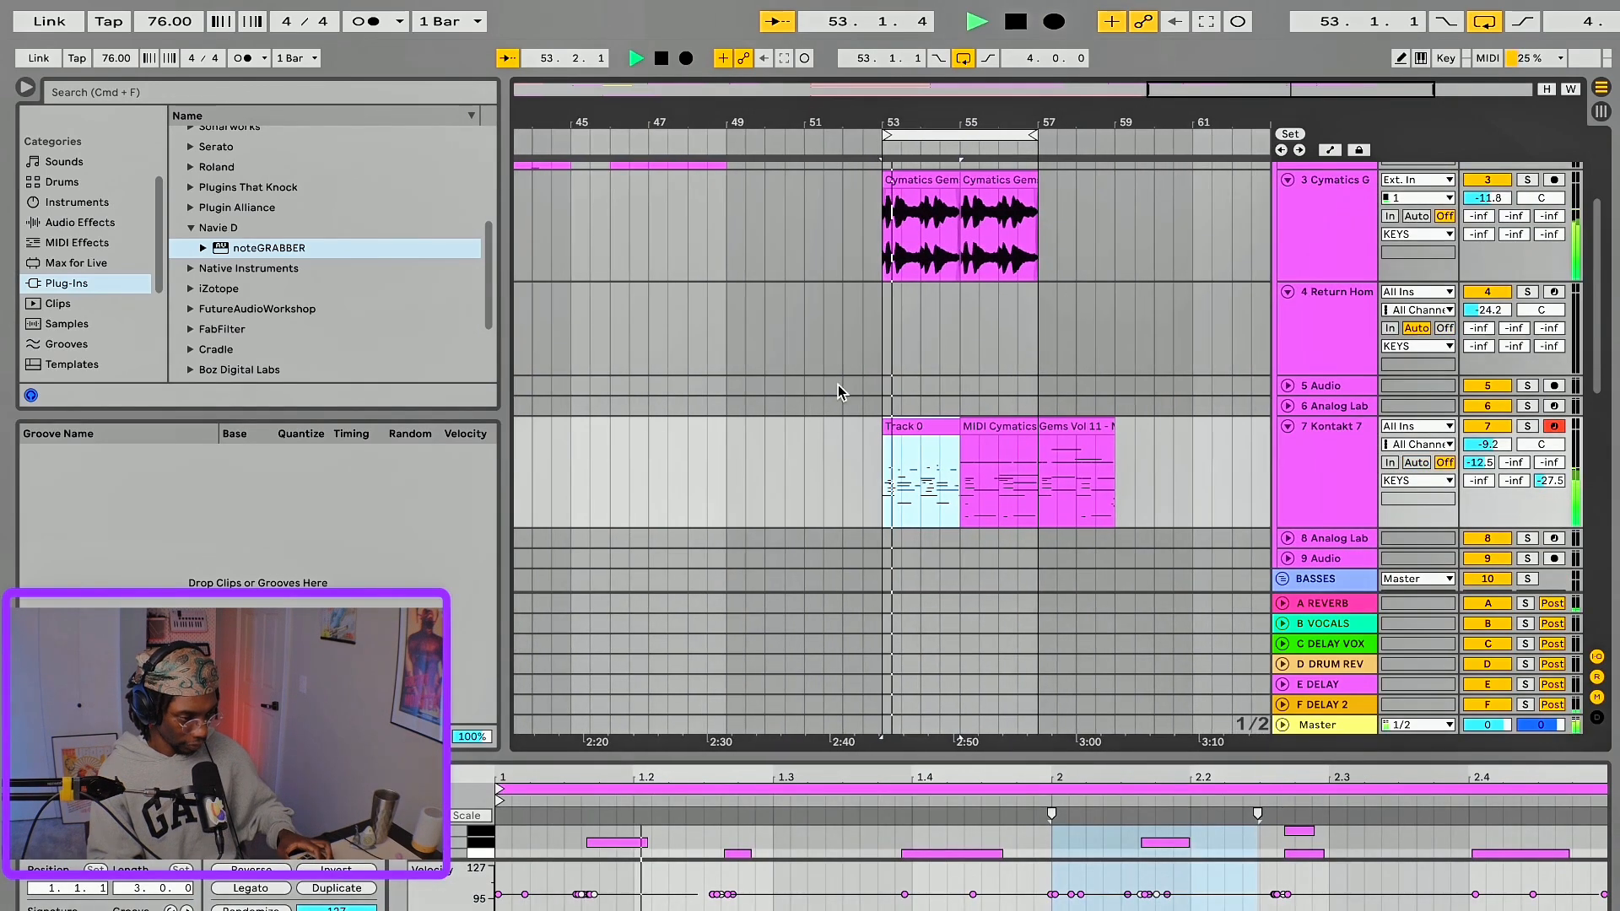
scroll(911, 356, "down", 3)
scroll(911, 356, "right", 3)
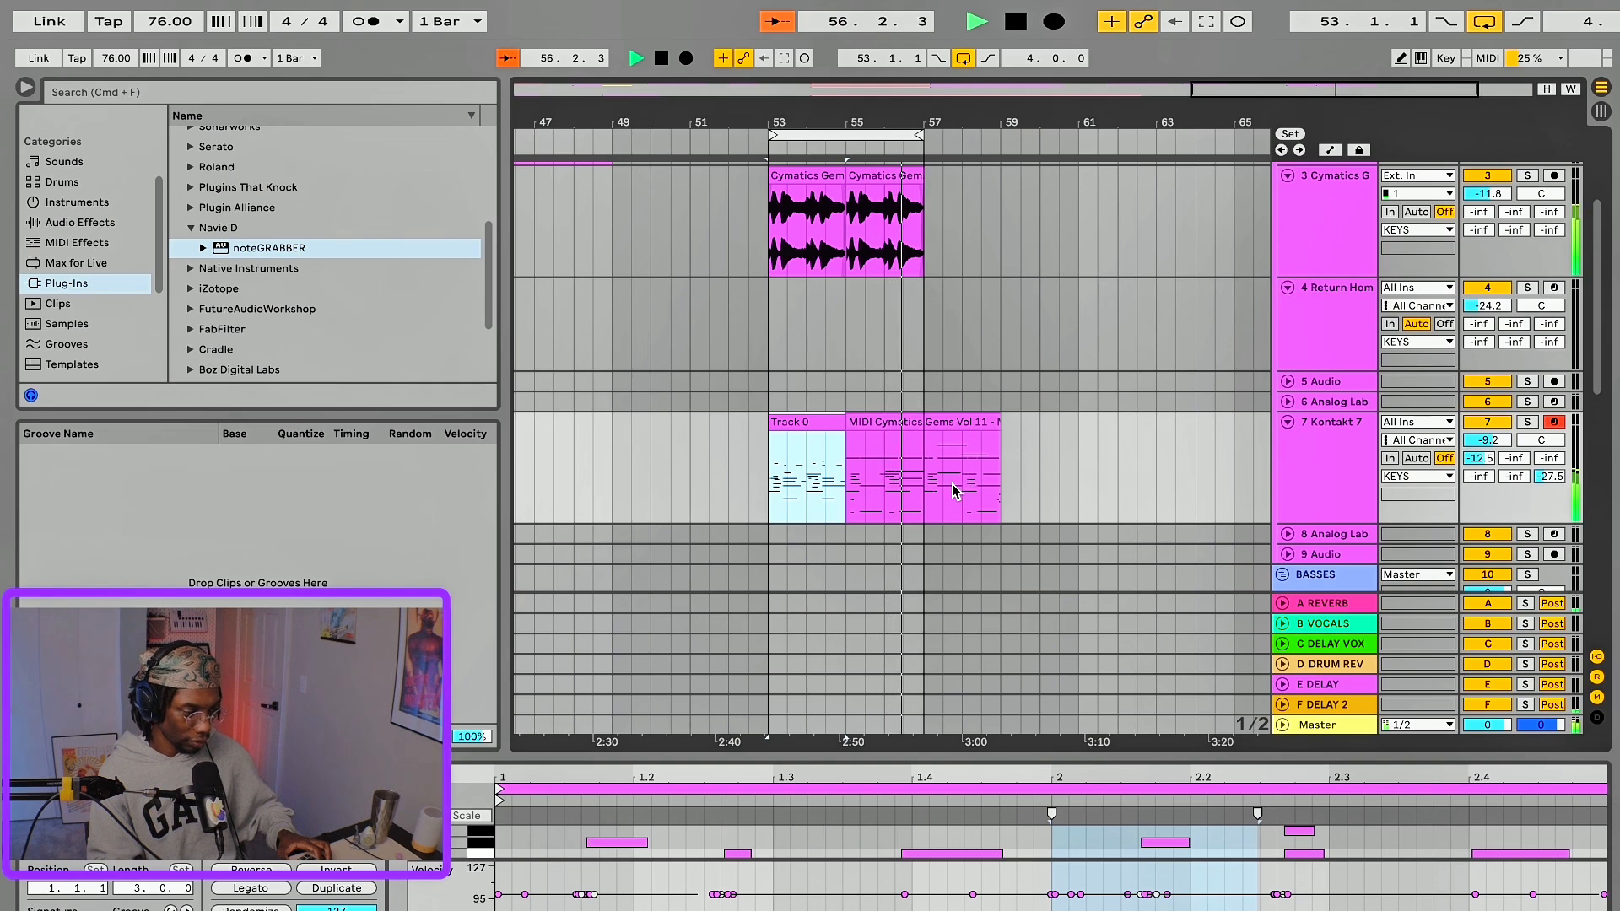
key("space")
- Play the converted MIDI clip from bar 55 and set the Kontakt 7 track's volume to -3.6 dB
left_click(870, 421)
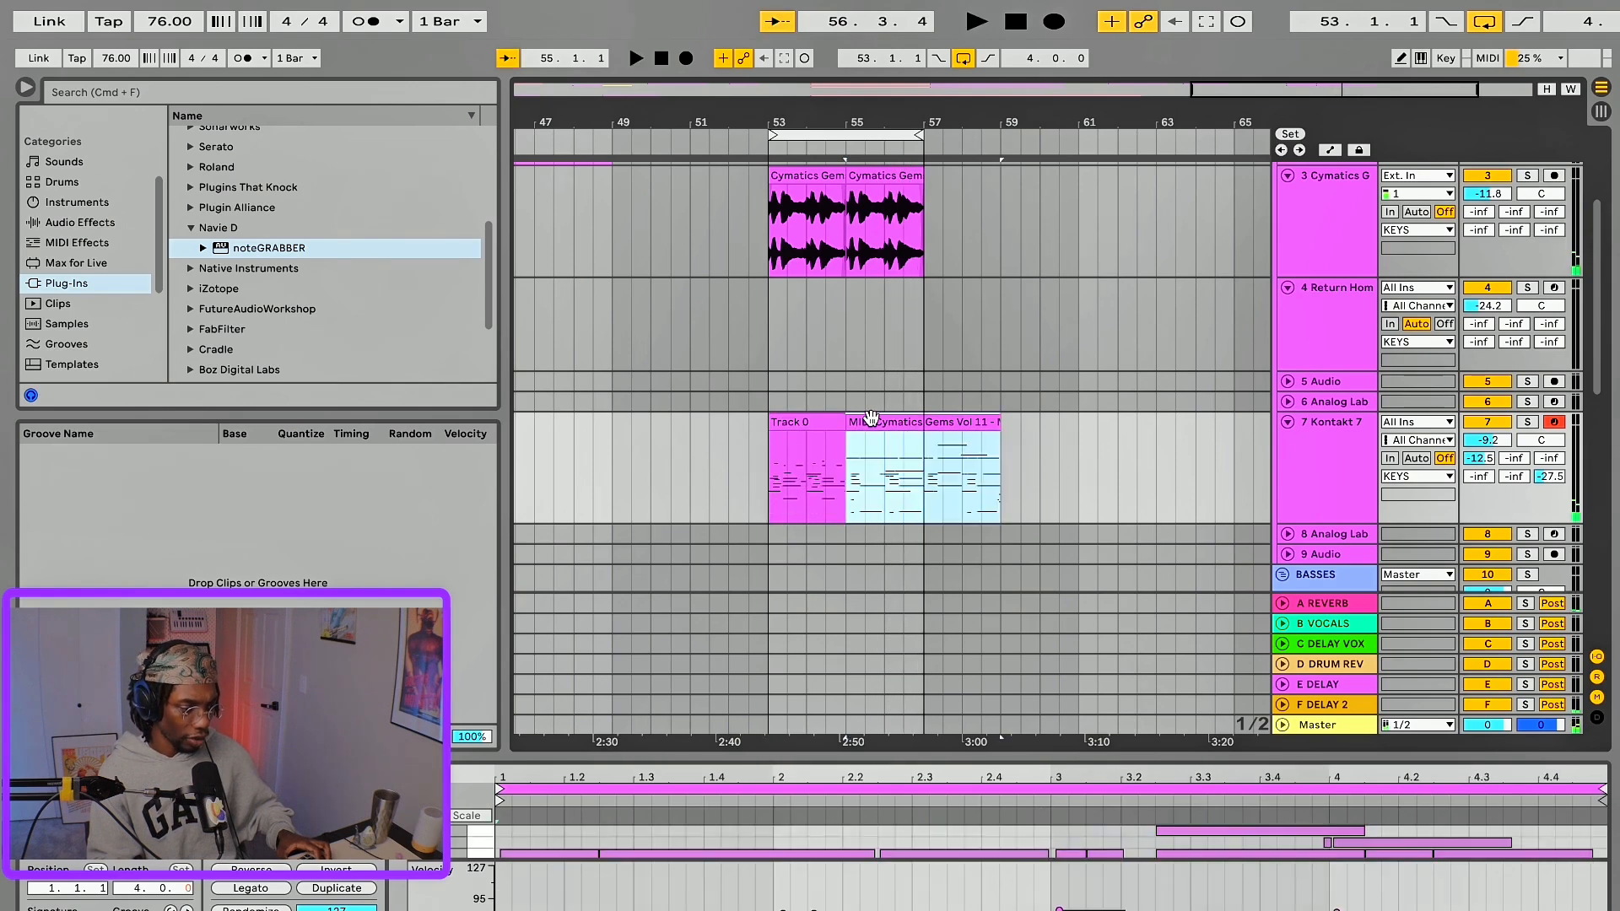
left_click_drag(1482, 437, 1482, 442)
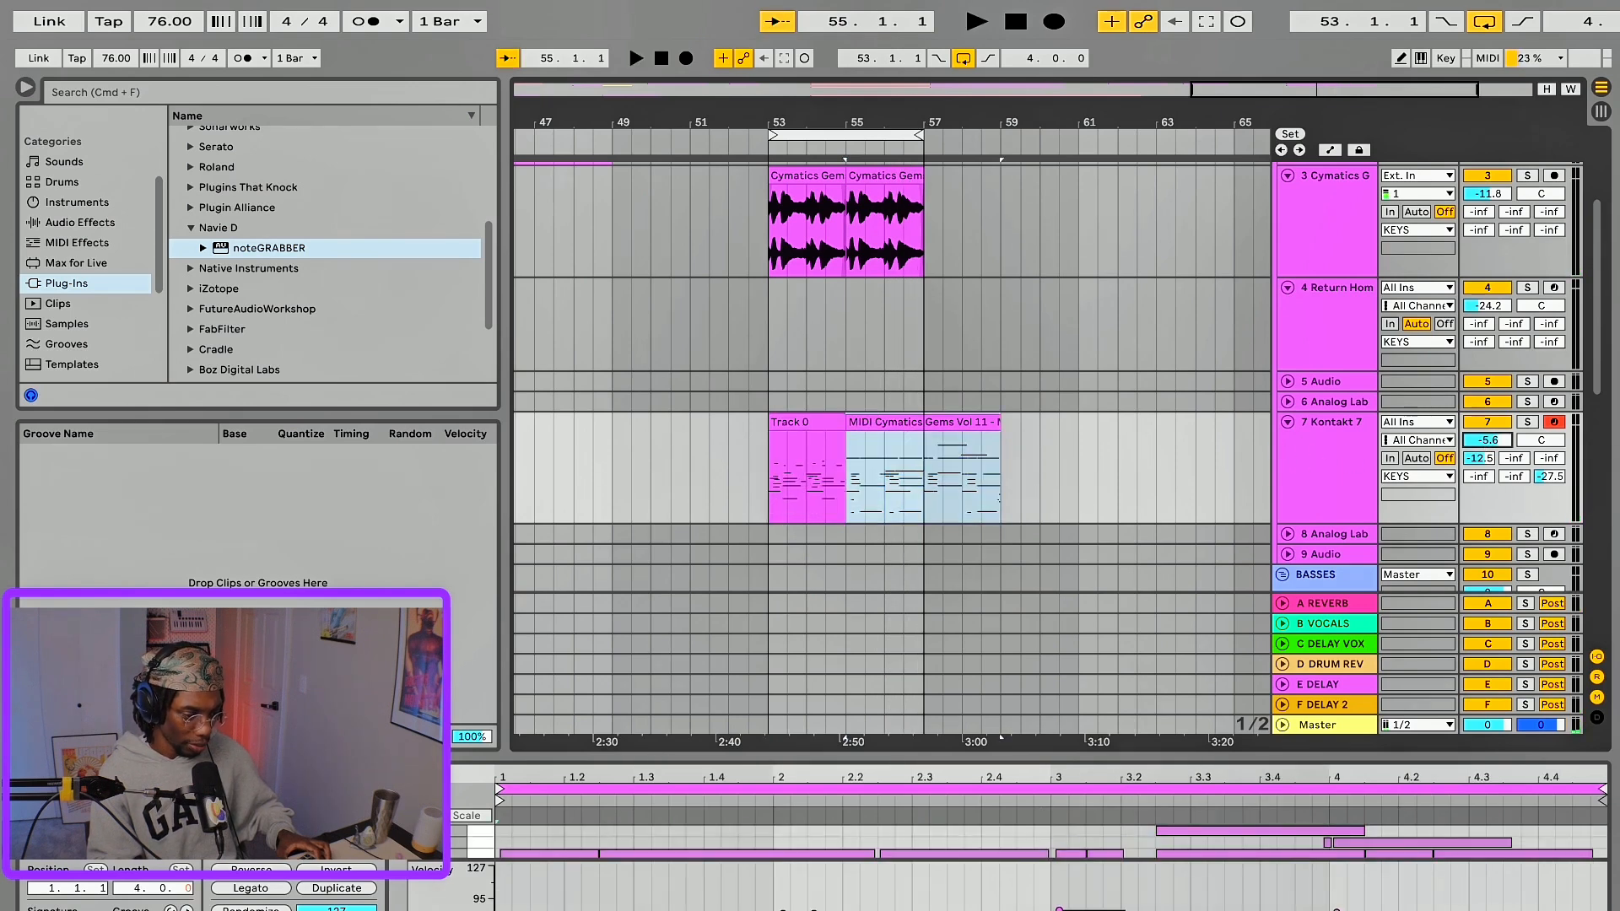
key("space")
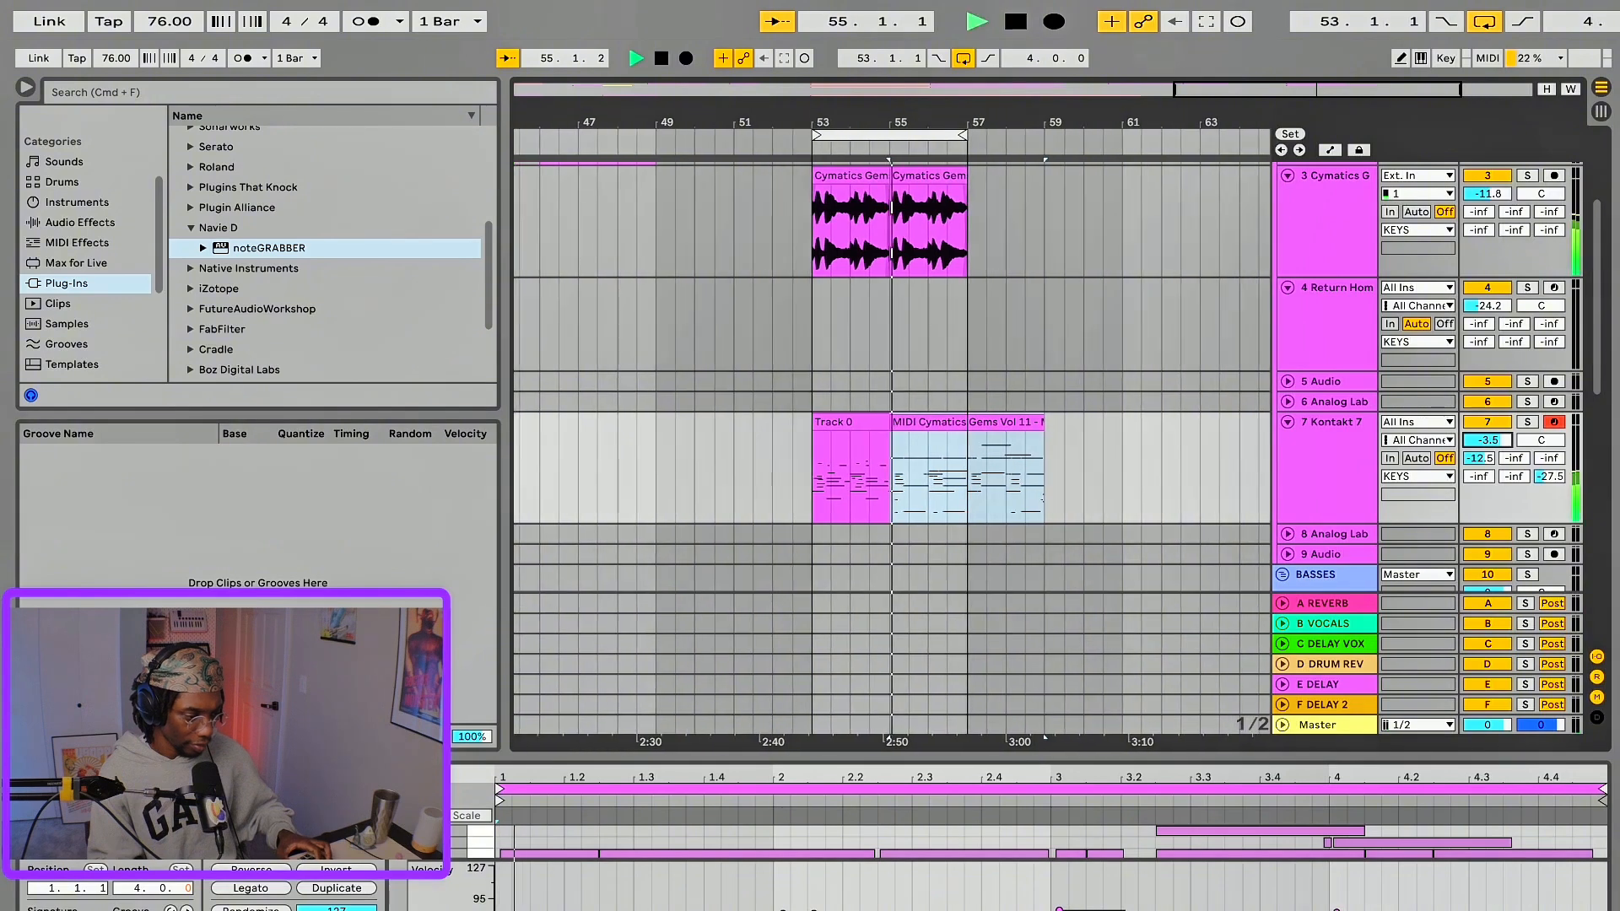
left_click_drag(1487, 441, 1487, 441)
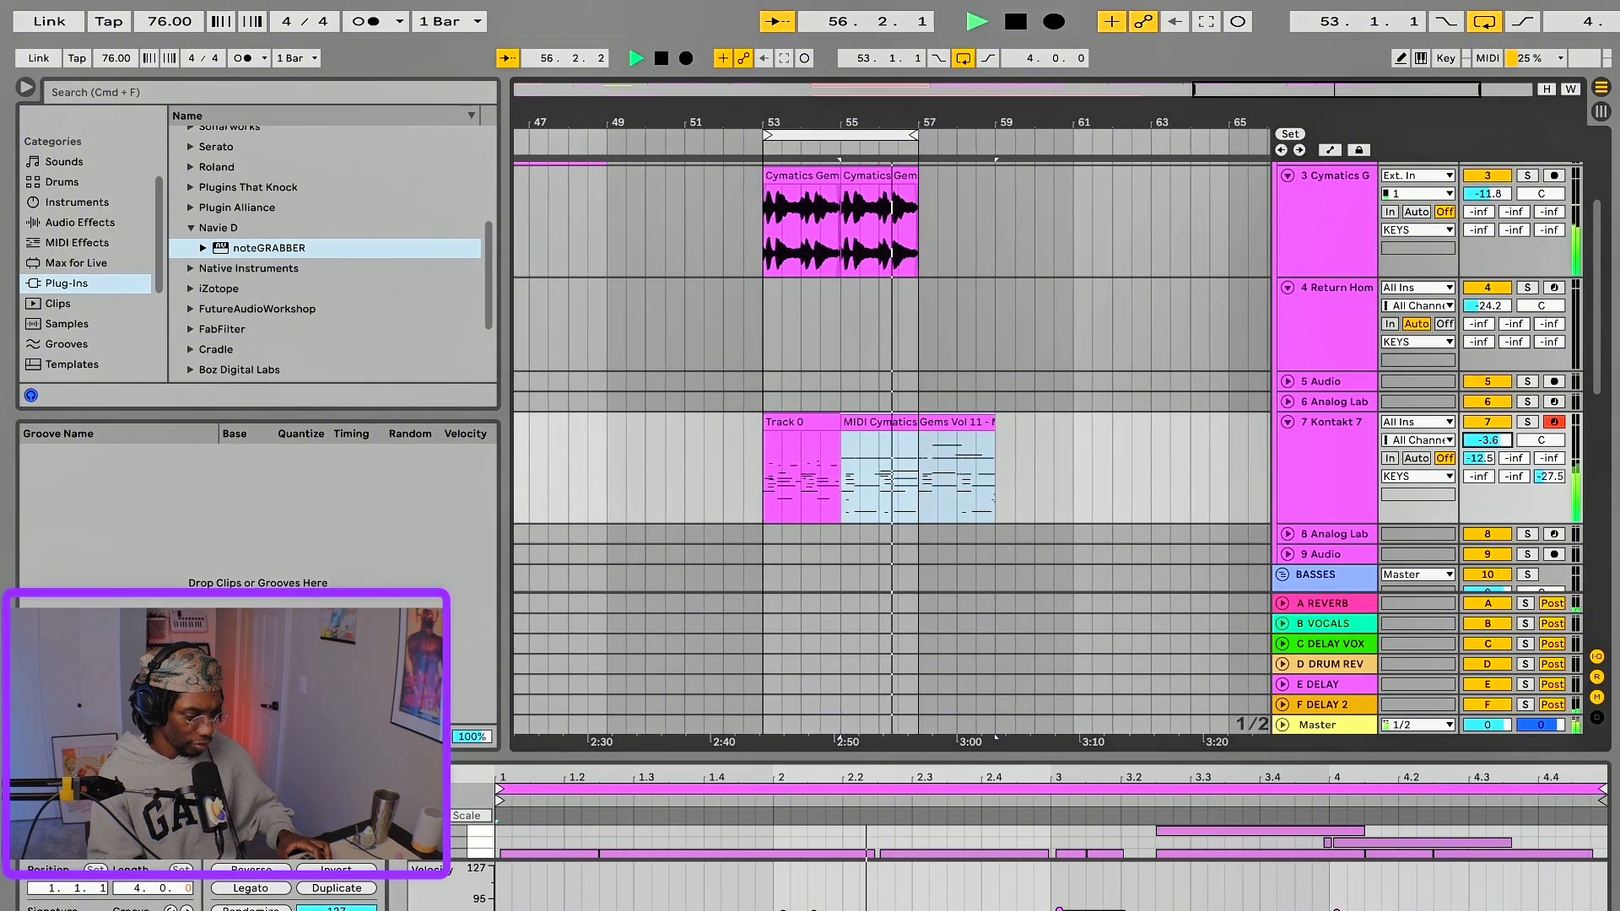
key("space")
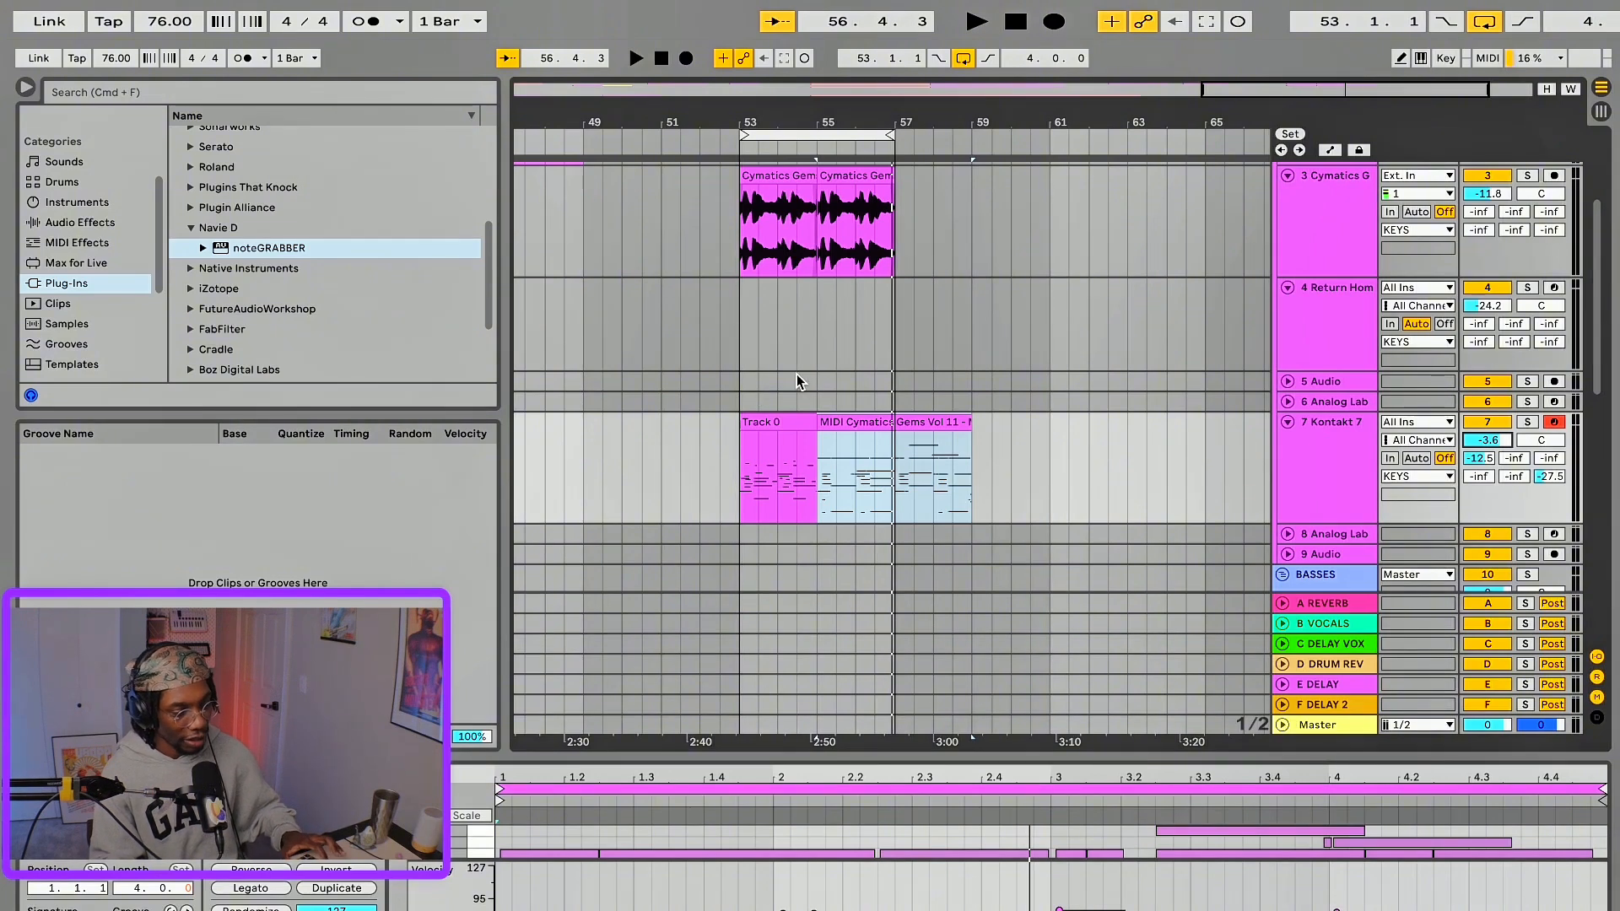
- Copy the Track 0 and converted MIDI clips to bar 53 on the PIANO track, and mute the Cymatics audio track
scroll(817, 438, "up", 3)
scroll(817, 439, "left", 1)
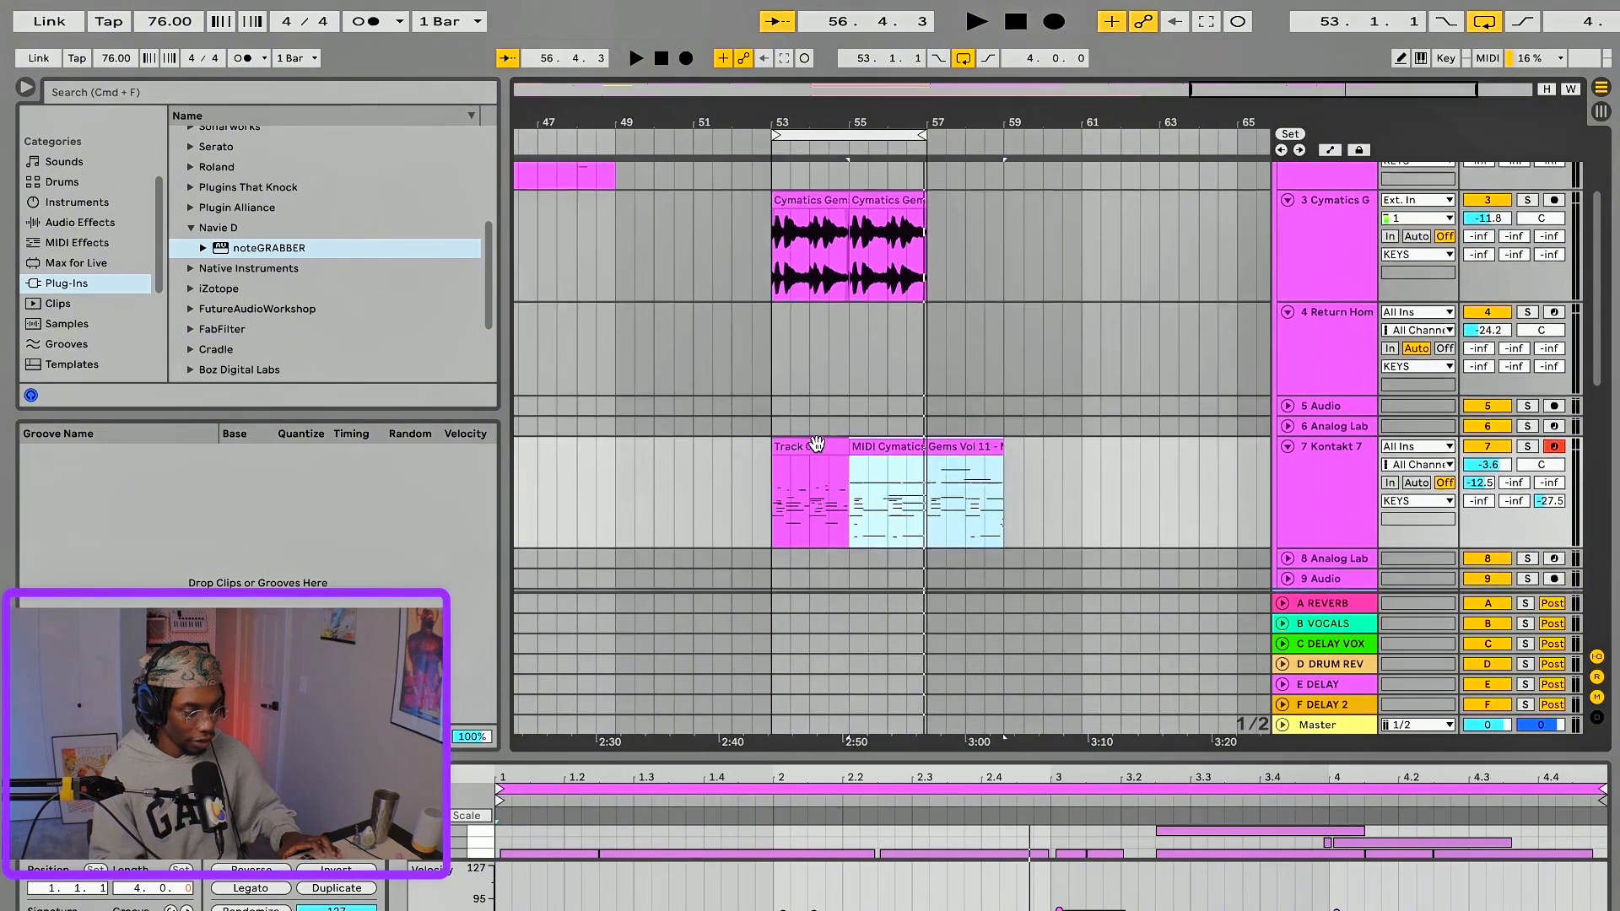
scroll(816, 444, "up", 2)
scroll(817, 444, "down", 1)
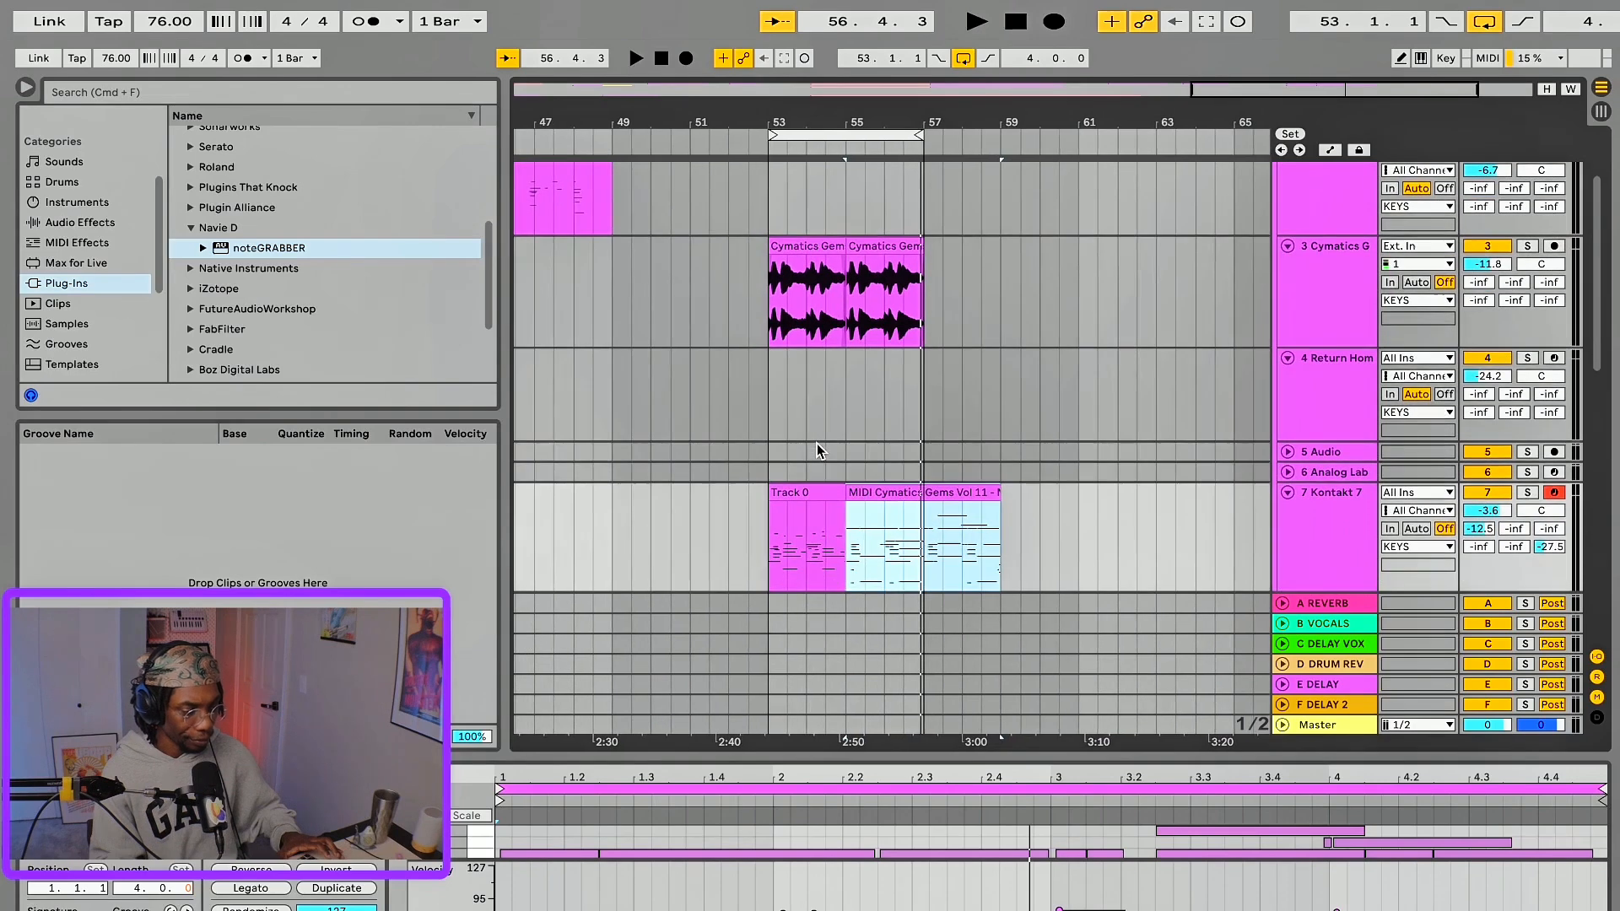
left_click_drag(800, 494, 805, 211)
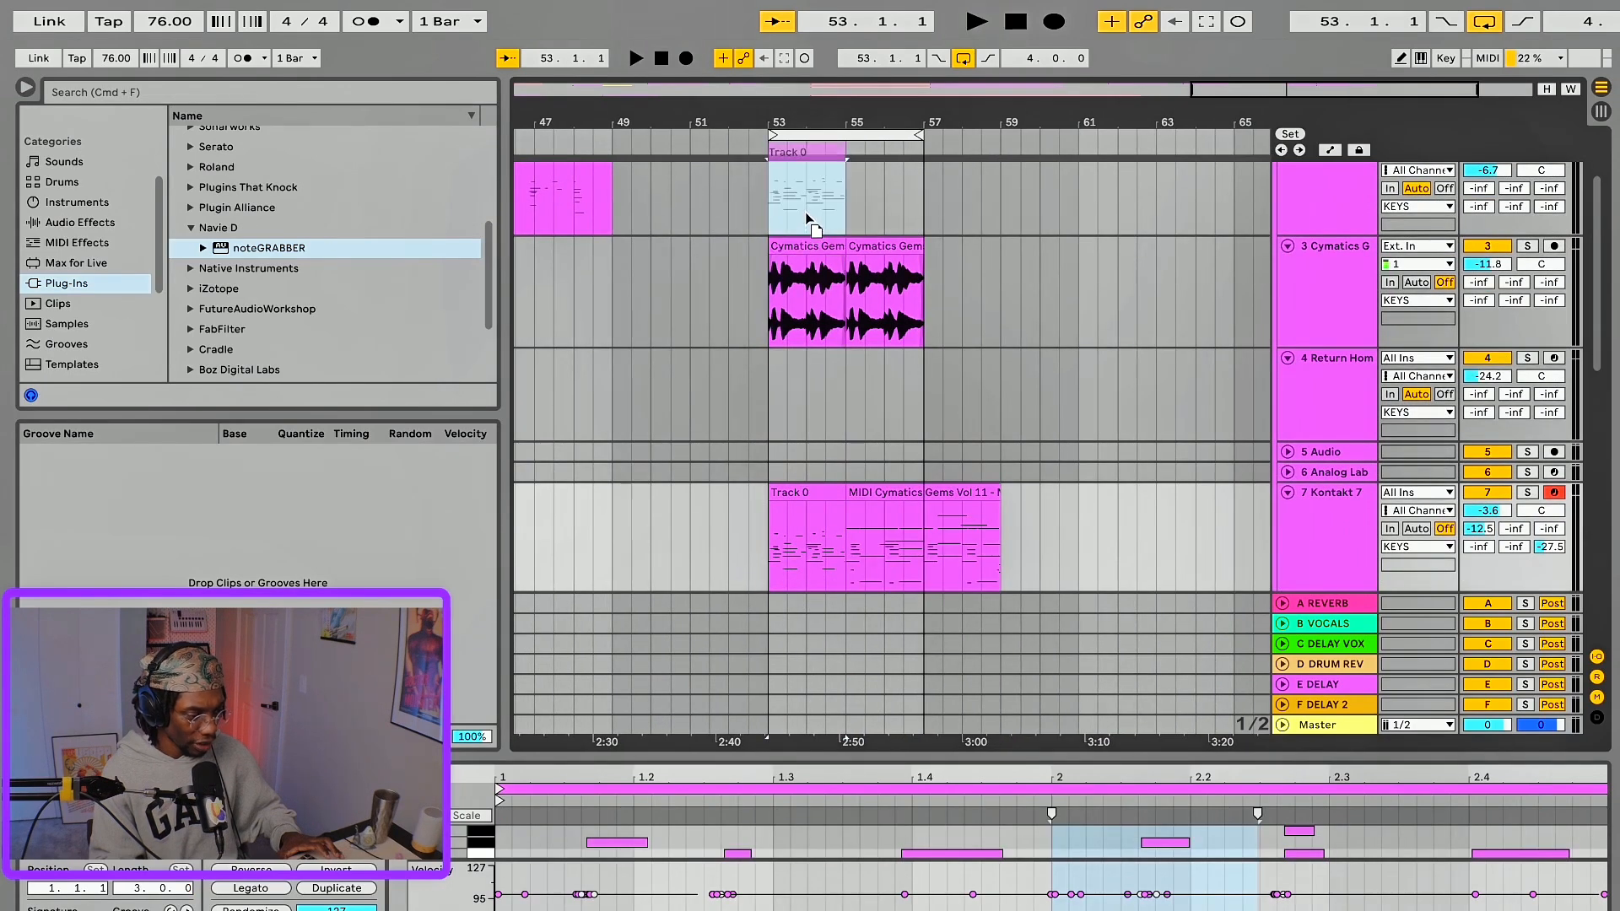
left_click_drag(804, 211, 805, 210)
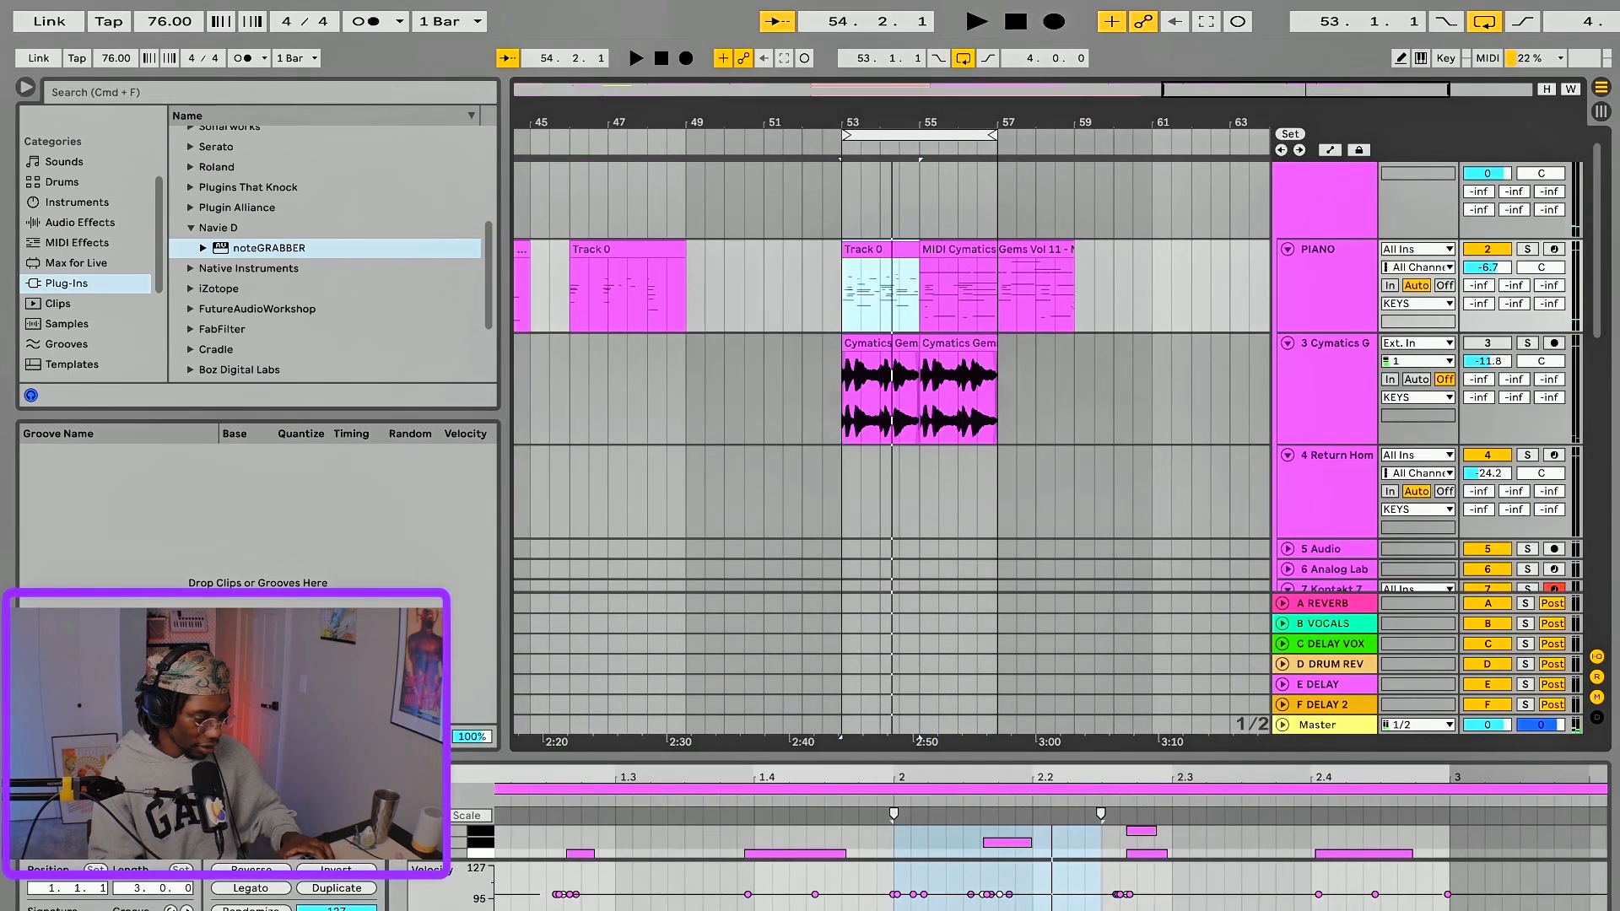
- Select all notes of the PIANO track's Track 0 clip at bar 53 and randomize their velocities
scroll(1051, 844, "left", 3)
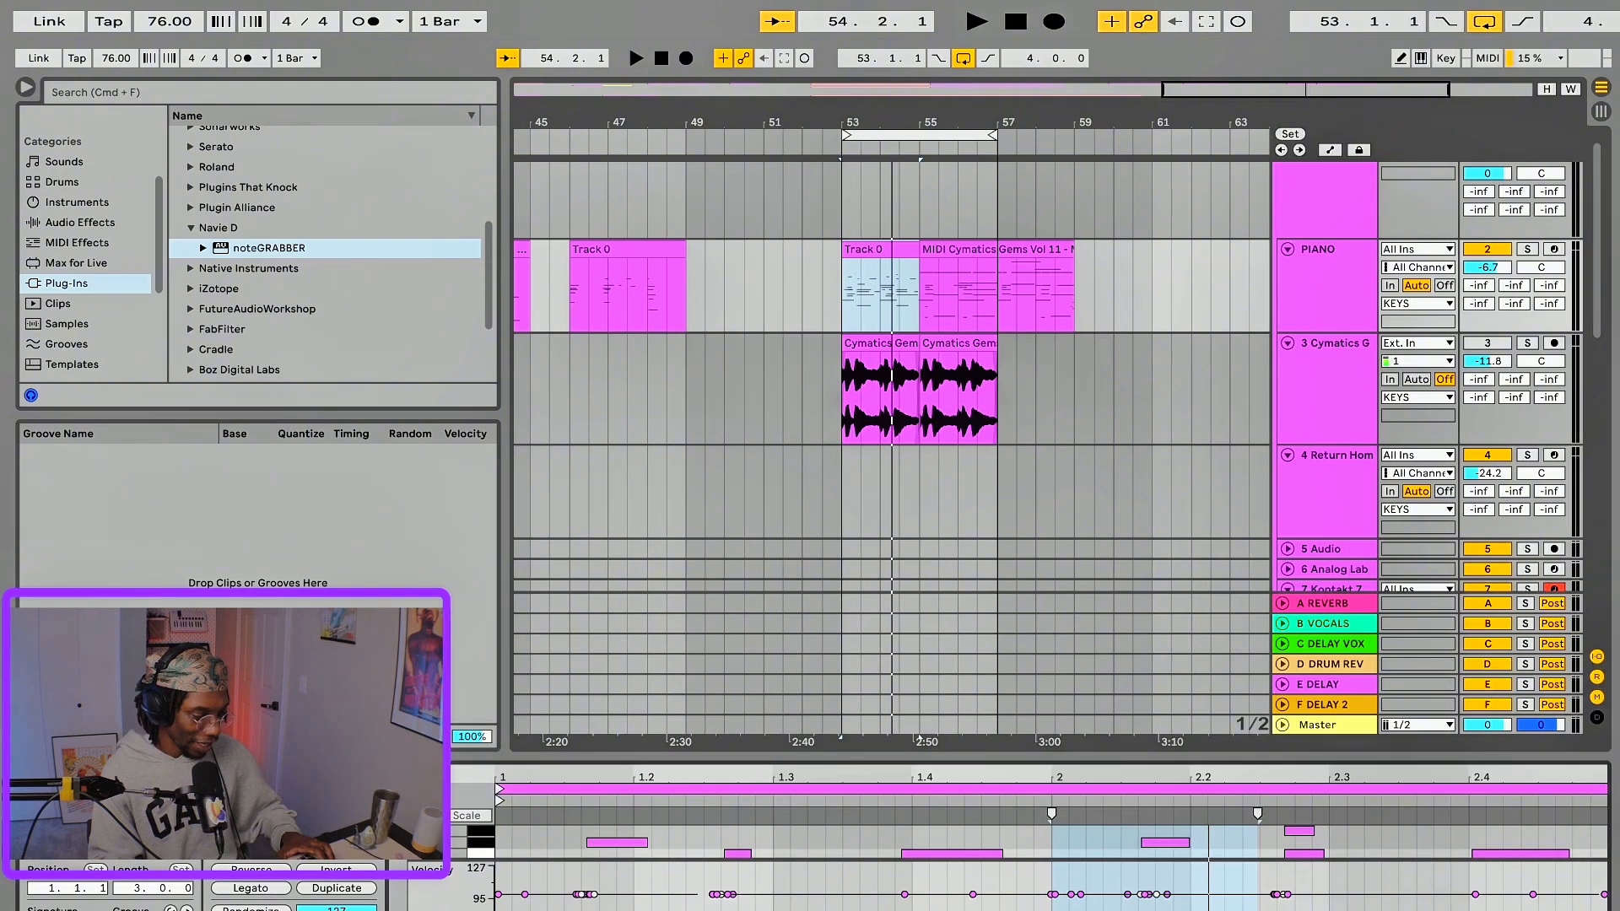
key("space")
key("super+a")
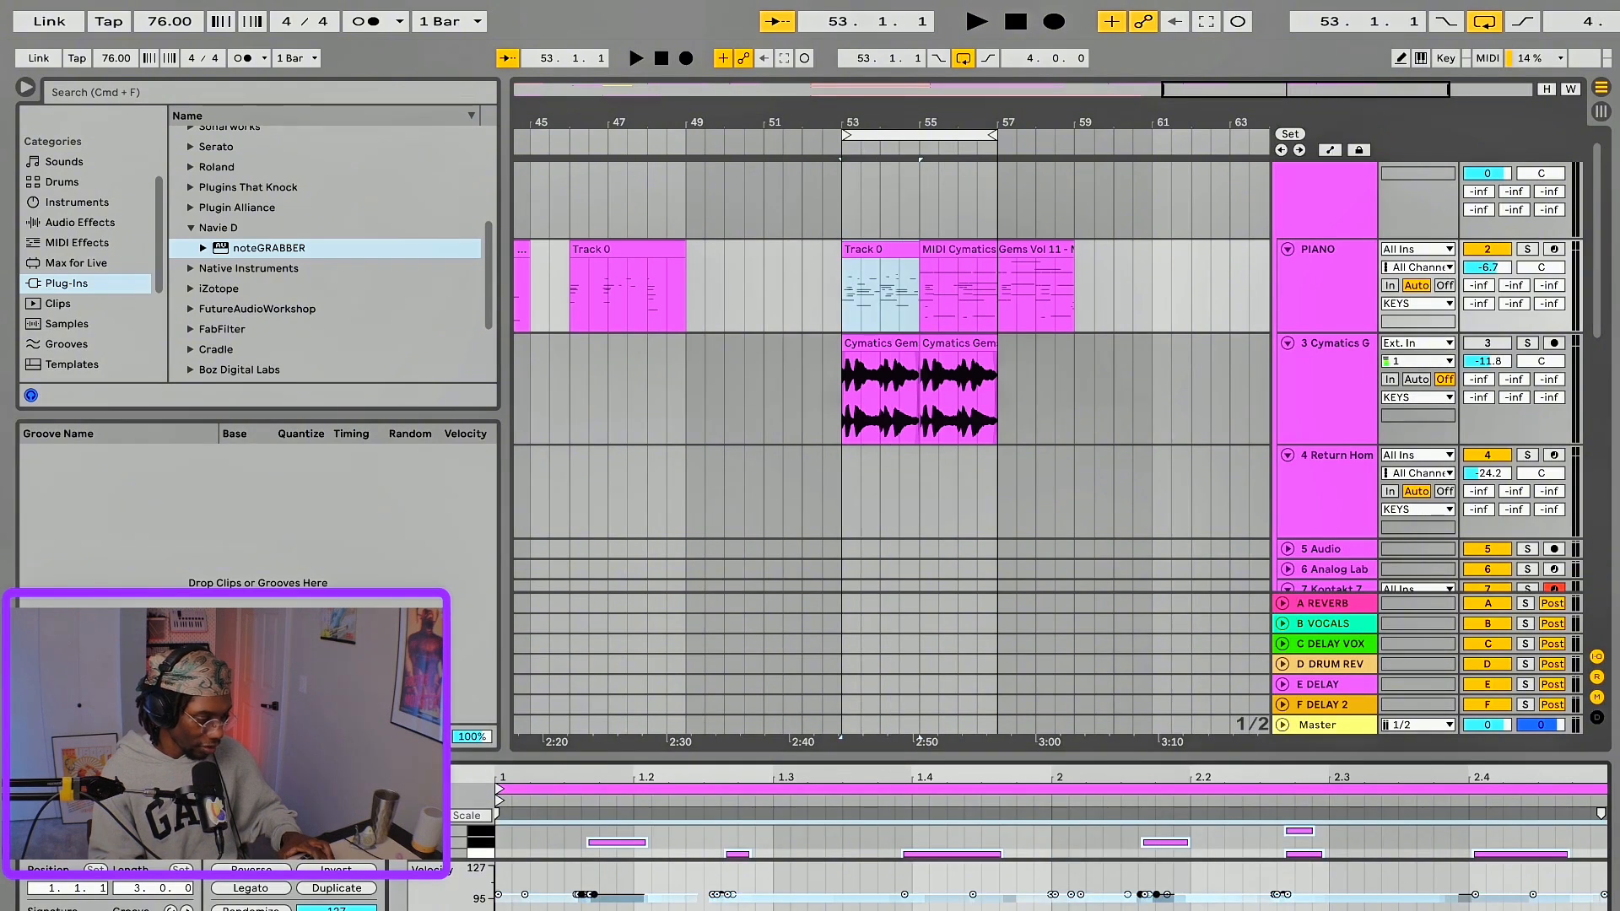
left_click(251, 909)
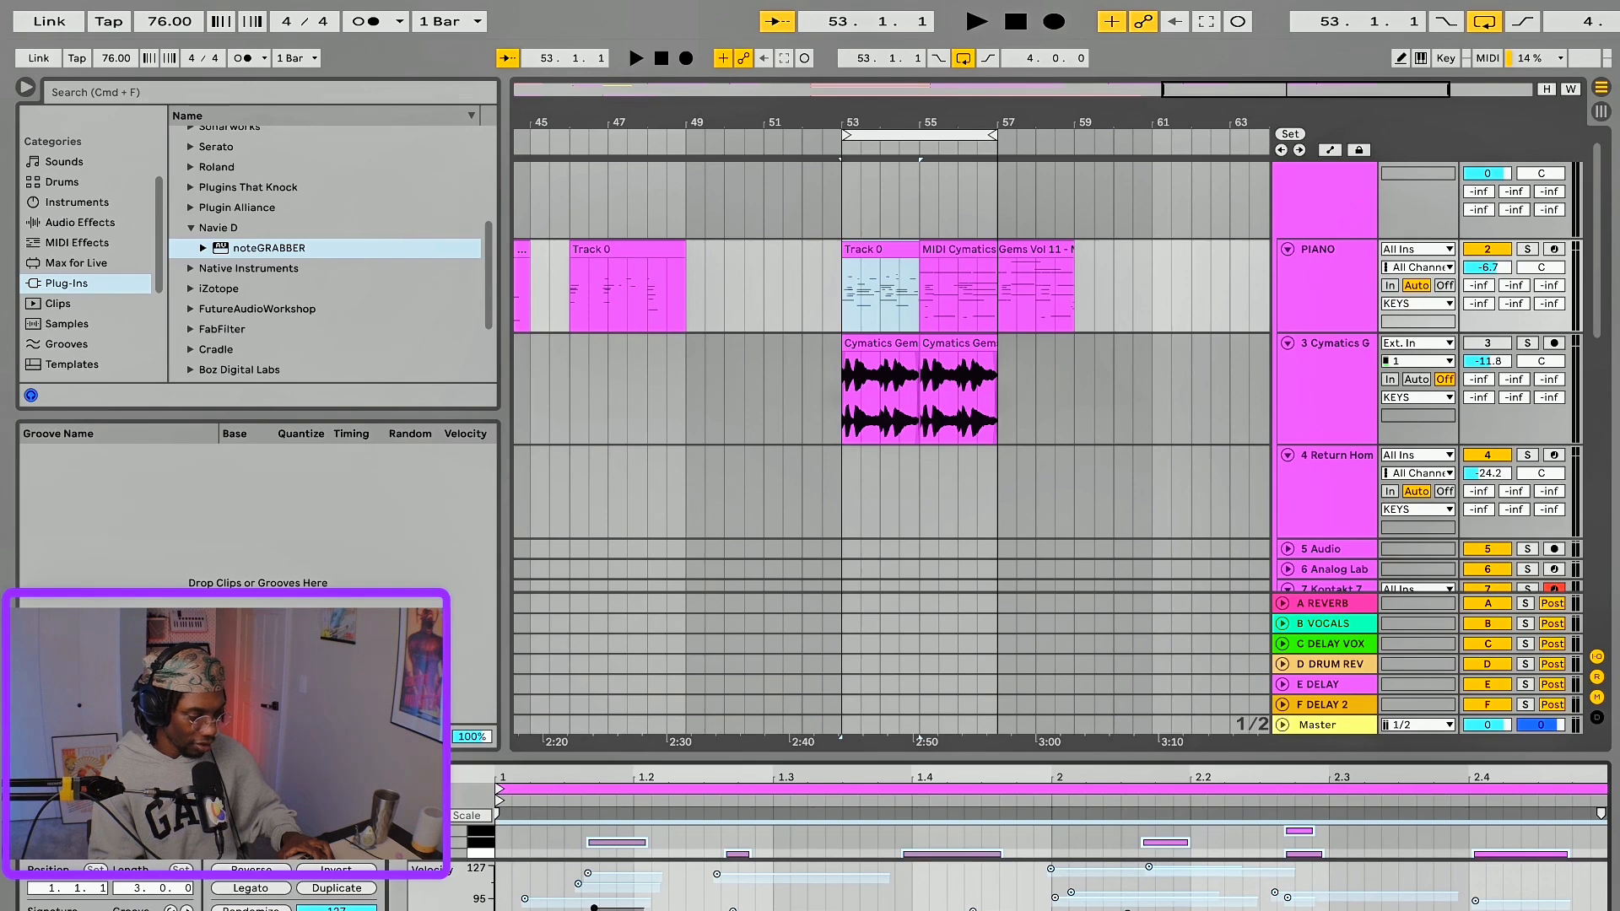
- Play the four-bar loop to compare the Track 0 and converted clips on the PIANO track, and clear the clip selection
key("space")
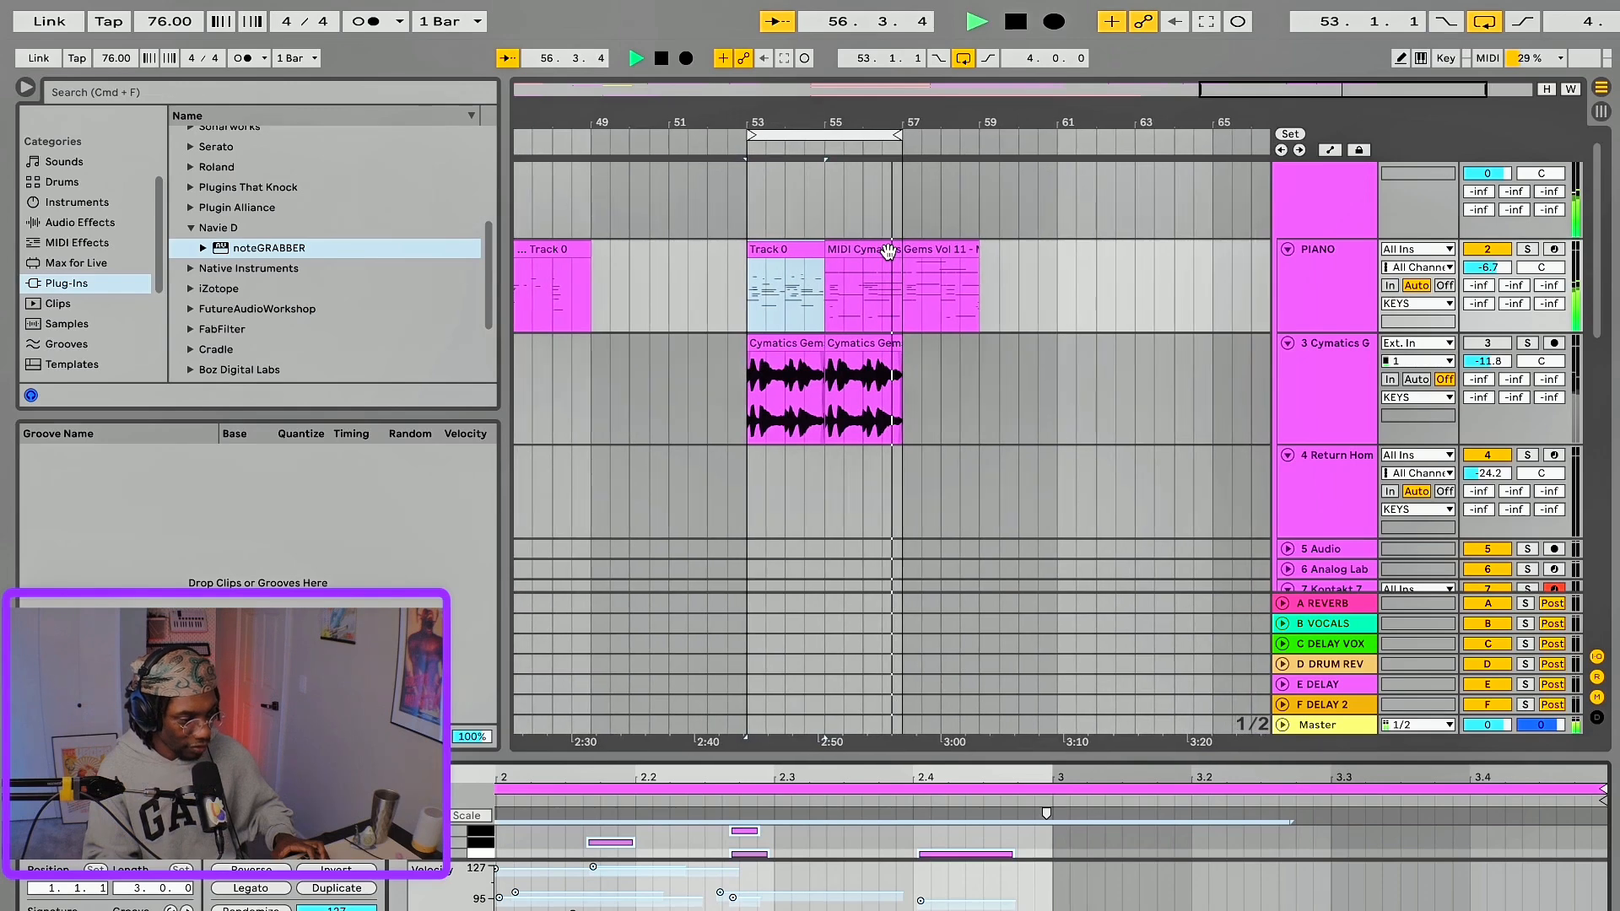
key("space")
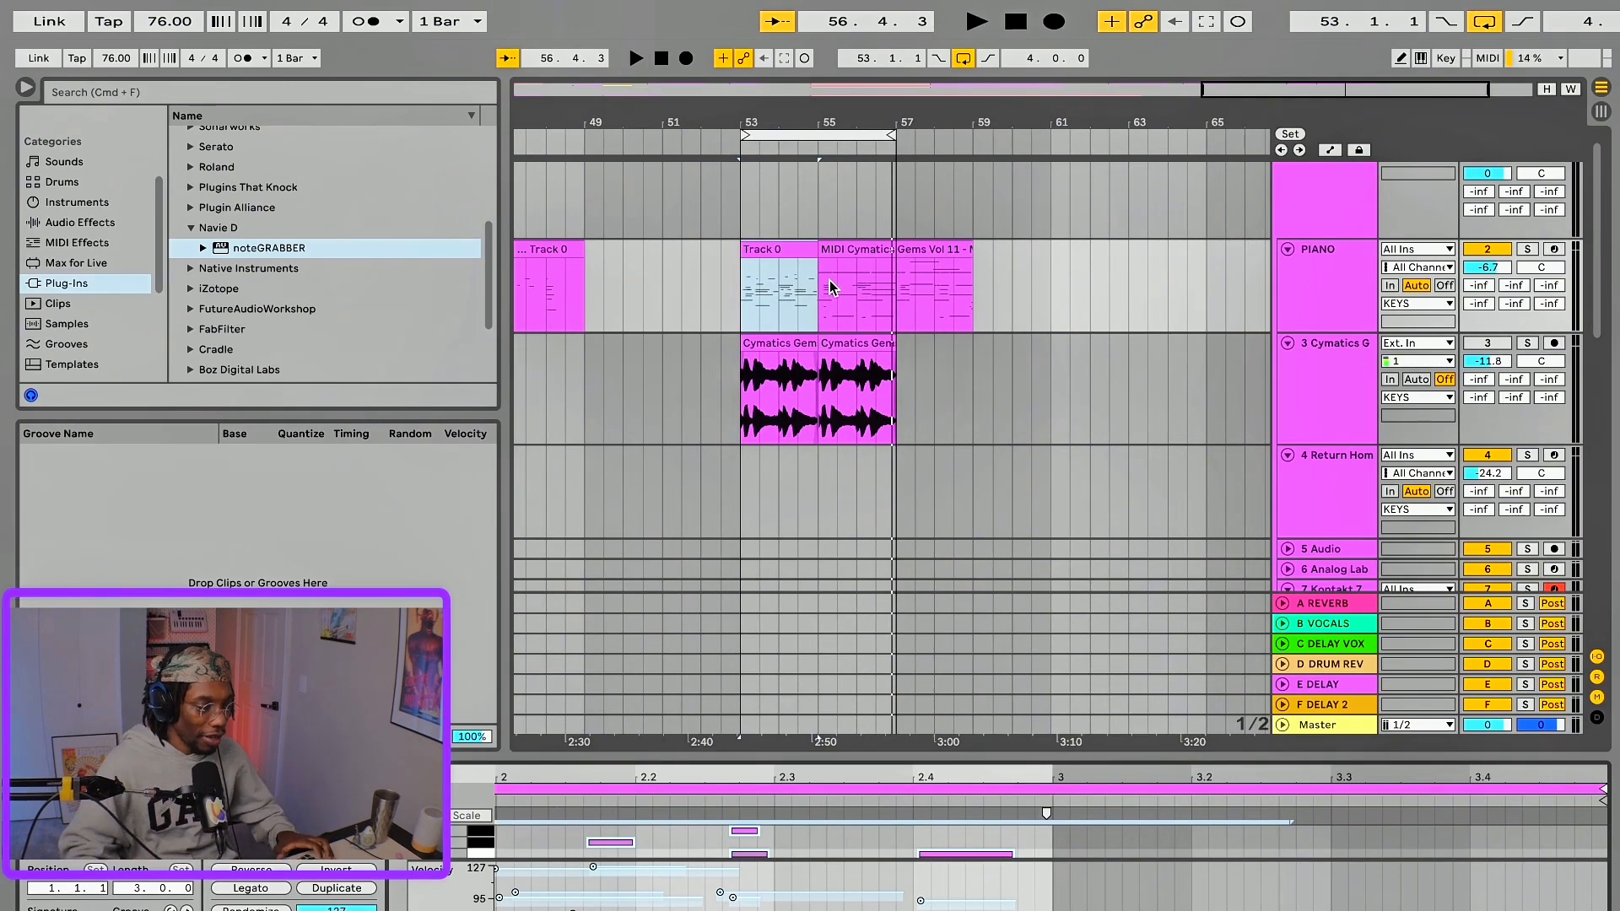
left_click_drag(855, 348, 1013, 285)
left_click(830, 609)
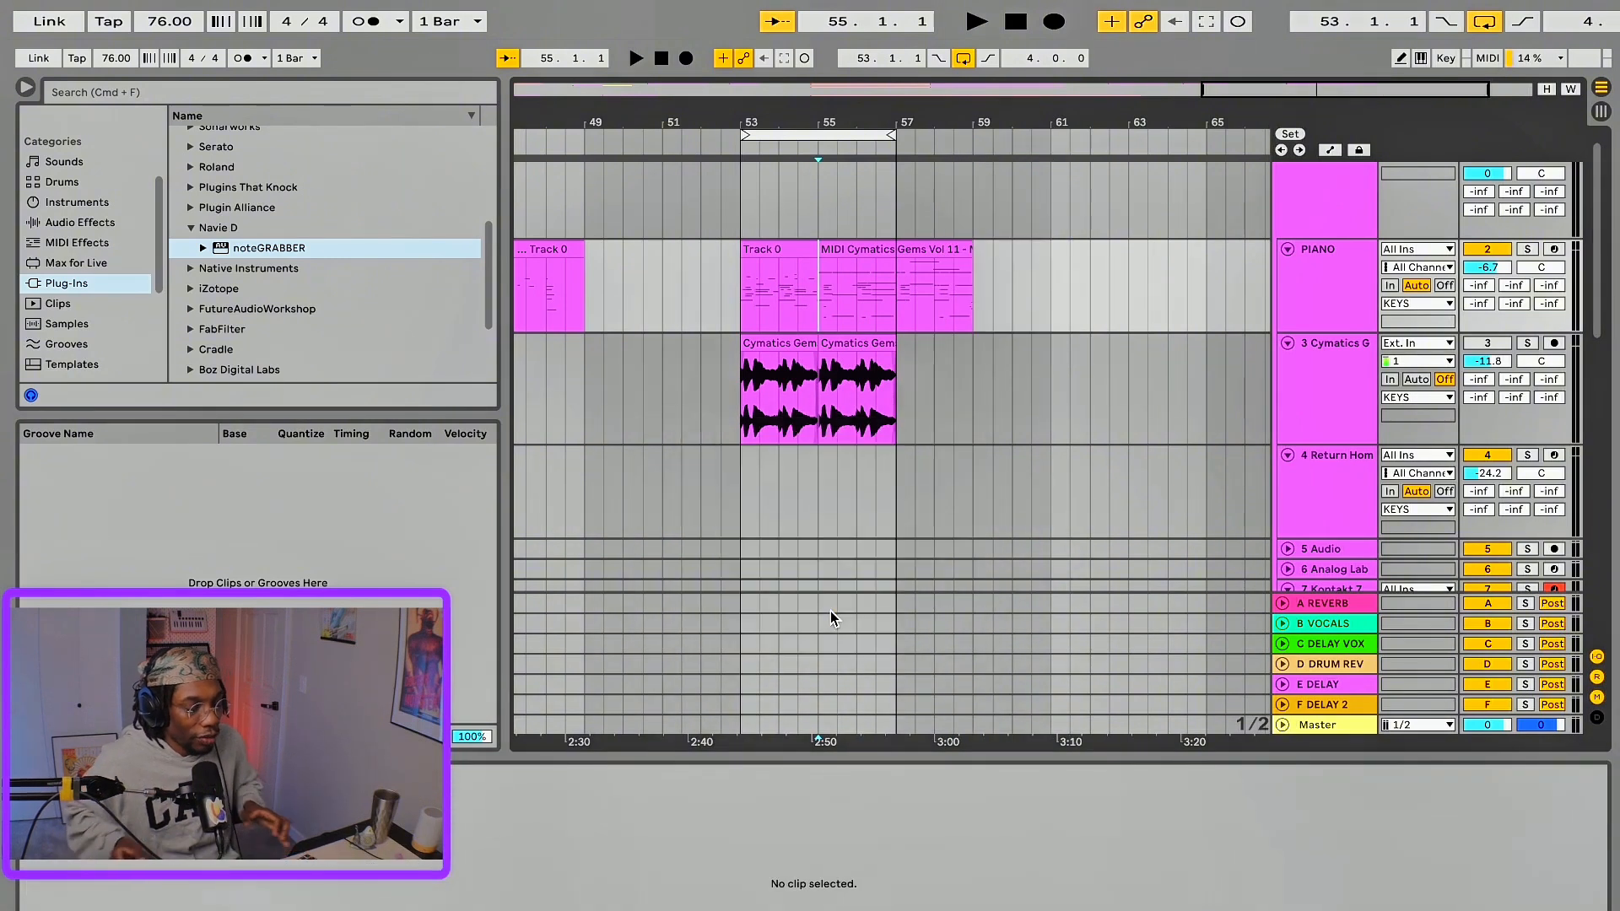